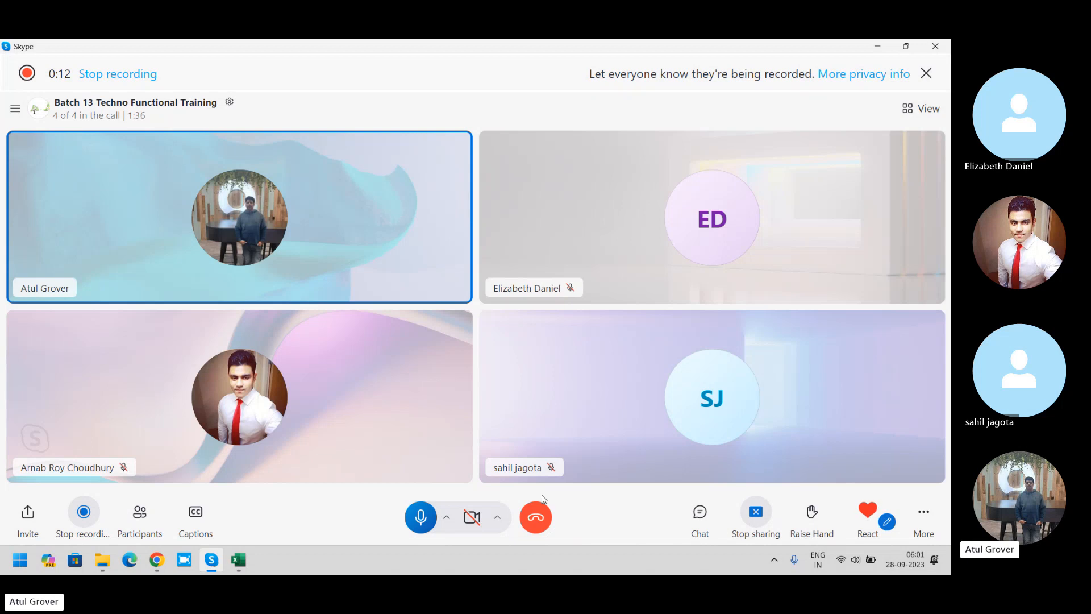
Step: Open Notepad and dismiss the autosave tip to get a blank note ready
key(super)
text(notepad)
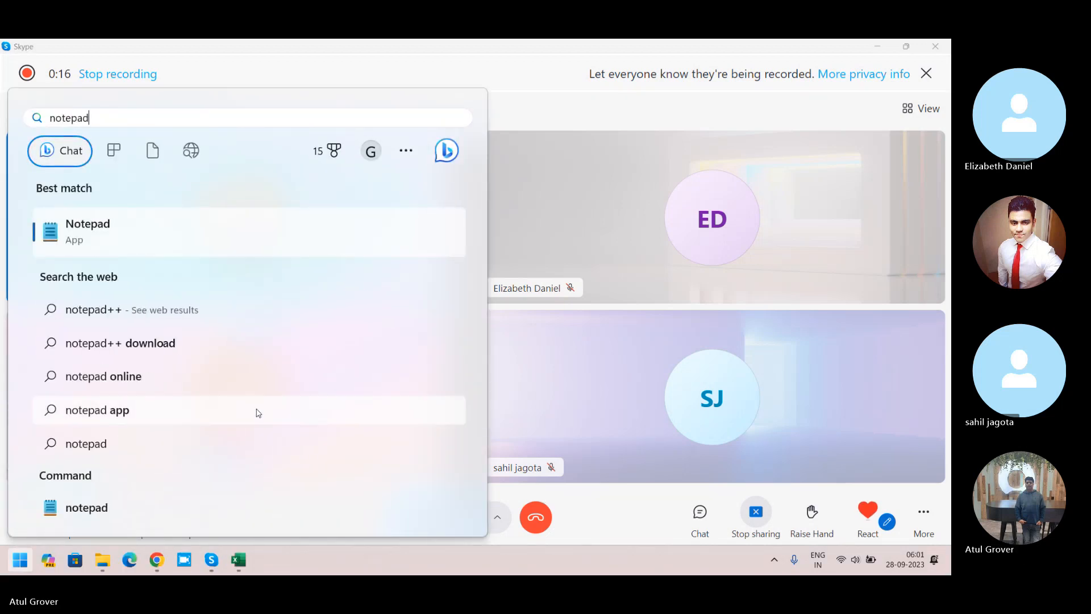
click(128, 231)
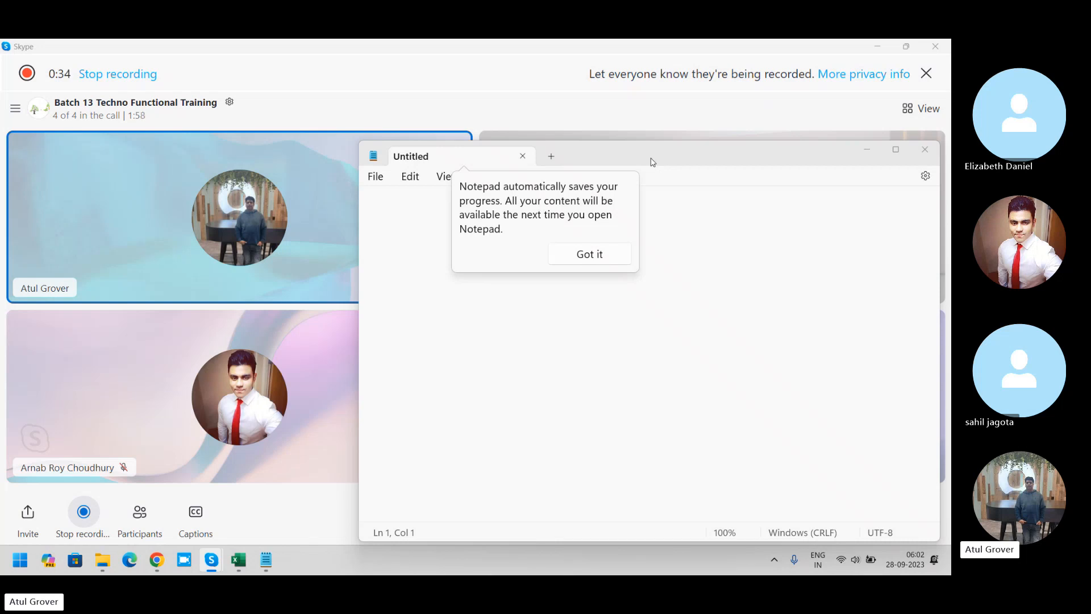
click(687, 206)
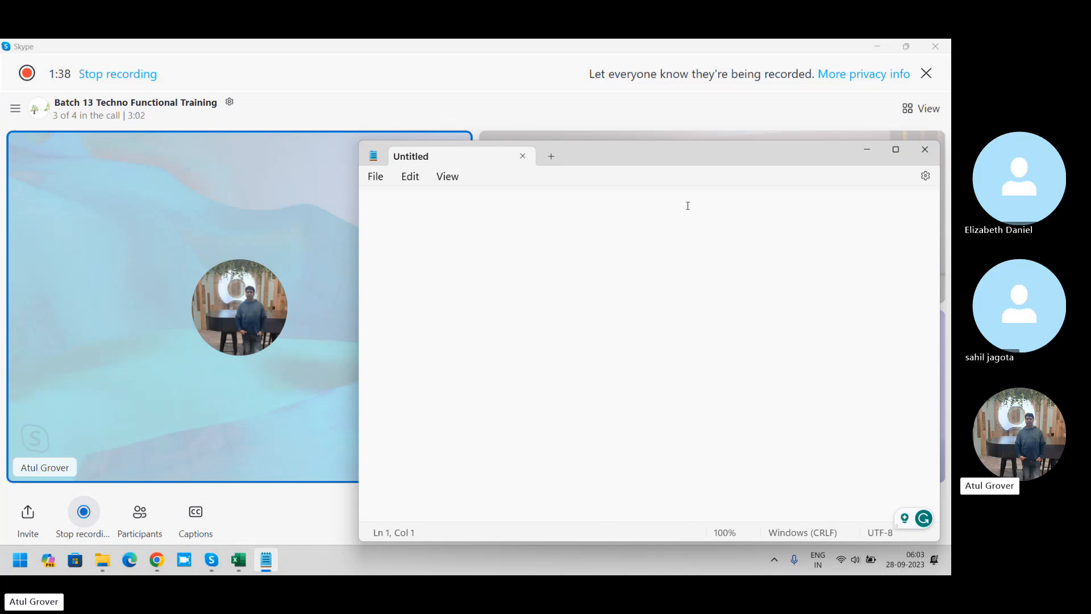
Step: Write "SLA ---> Email 3" as the first line of the note and start a new line
text(SLA )
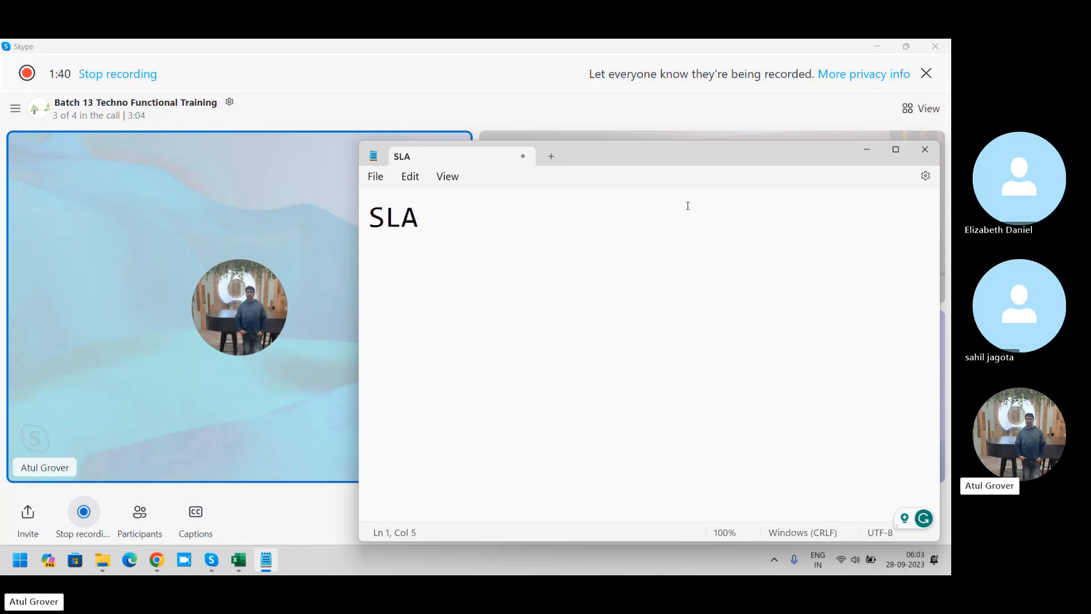
text(---> Email )
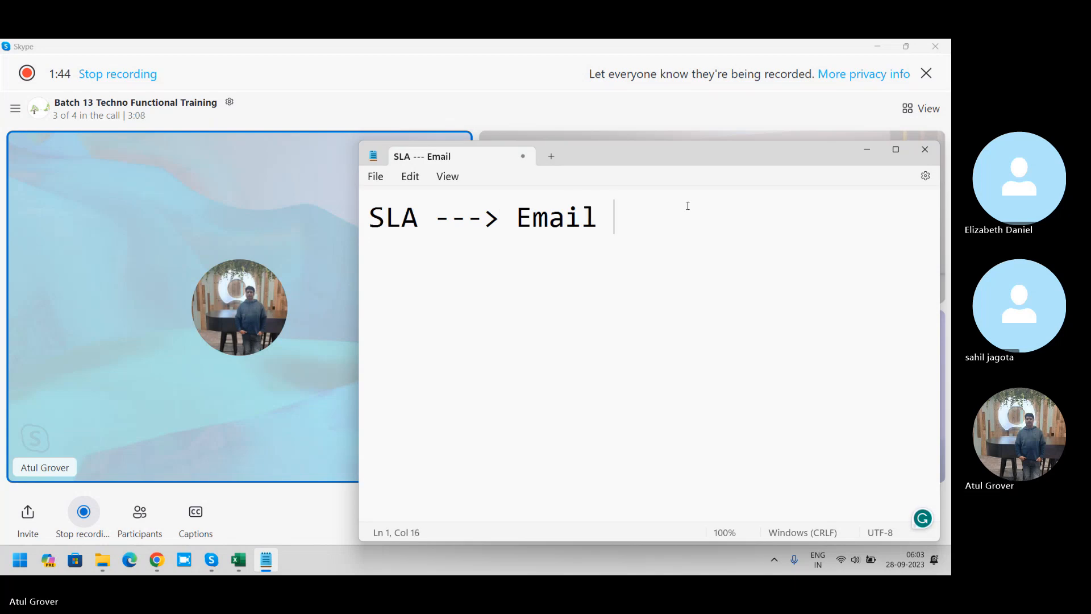
text(3)
key(Return)
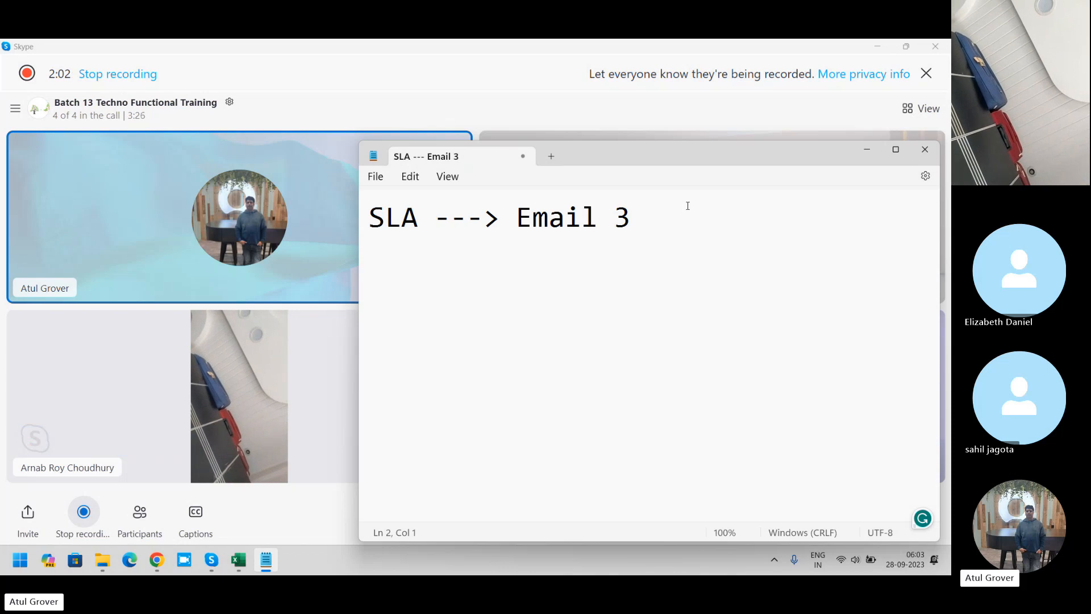
Step: Reposition and narrow the note window, and add a line with the participant's first name followed by "Address"
drag(692, 161, 502, 154)
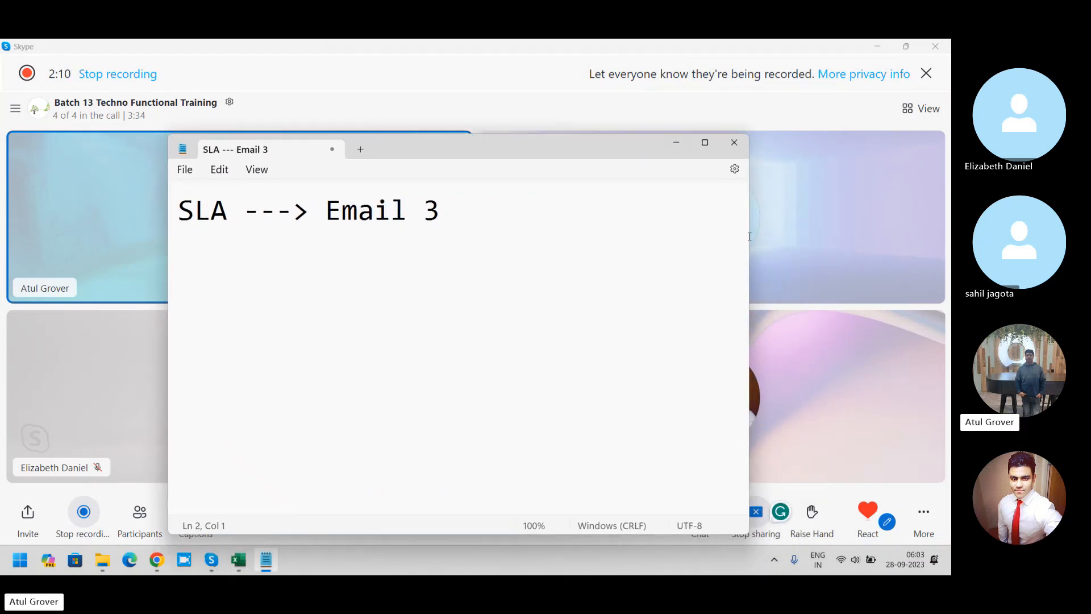
drag(749, 237, 629, 238)
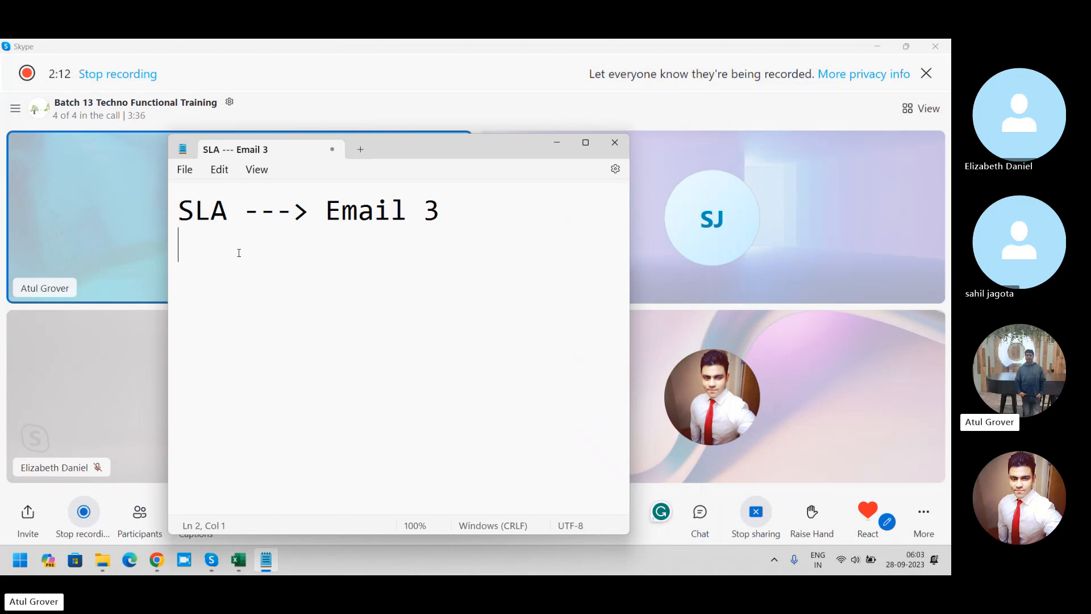
text(Sahil Address)
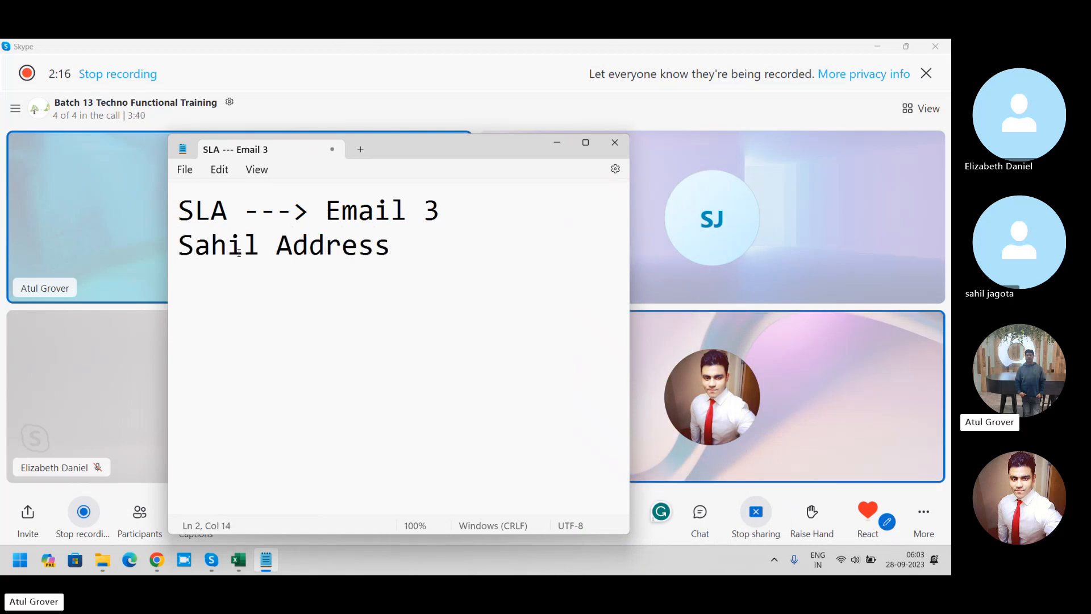
key(Return)
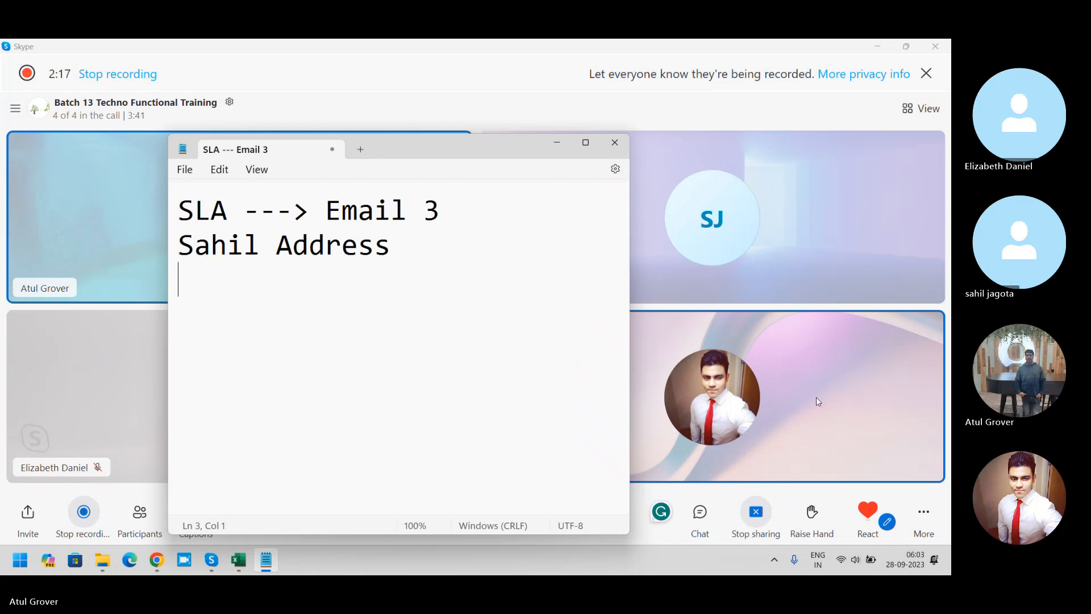
Step: Switch to Skype, mute the unmuted participant in the call, and return to the Notepad note
right_click(749, 387)
click(774, 400)
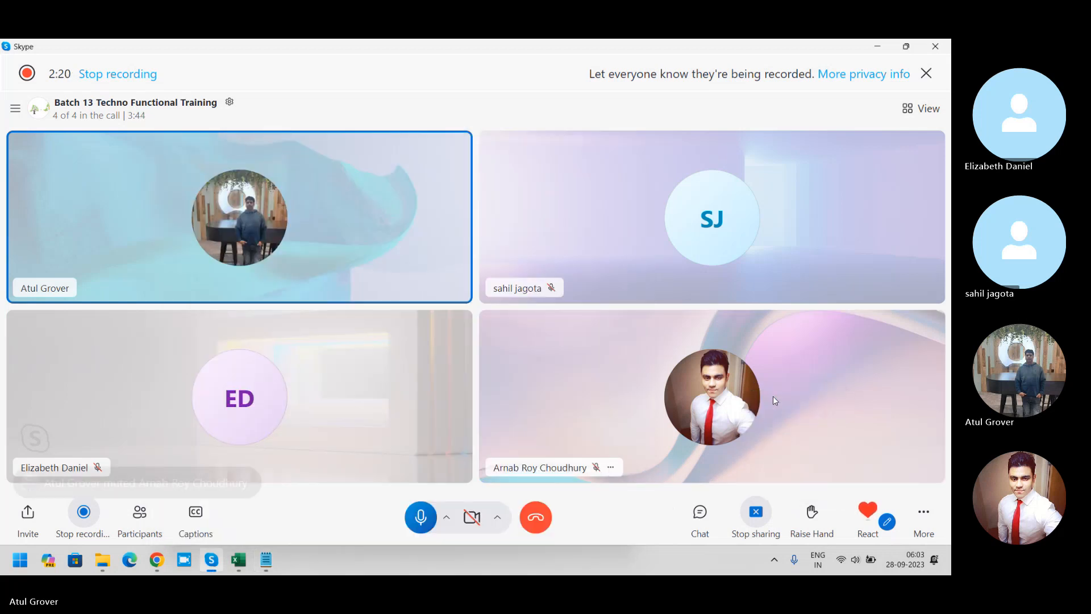
key(alt+Tab)
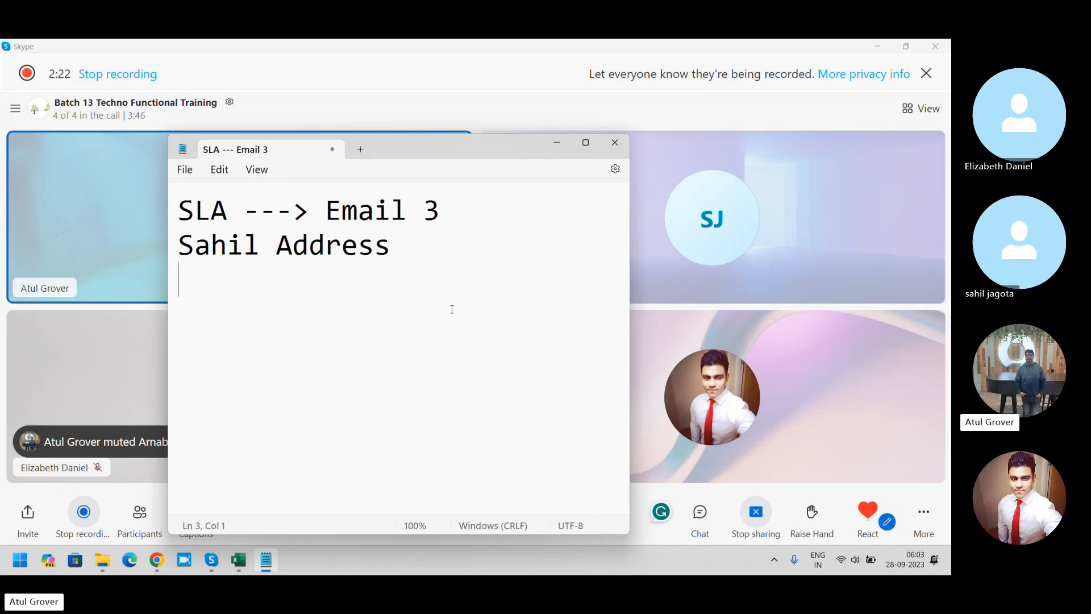
Step: Add the lines "Content" and "when i need to send teh letter" to the note
text(Content)
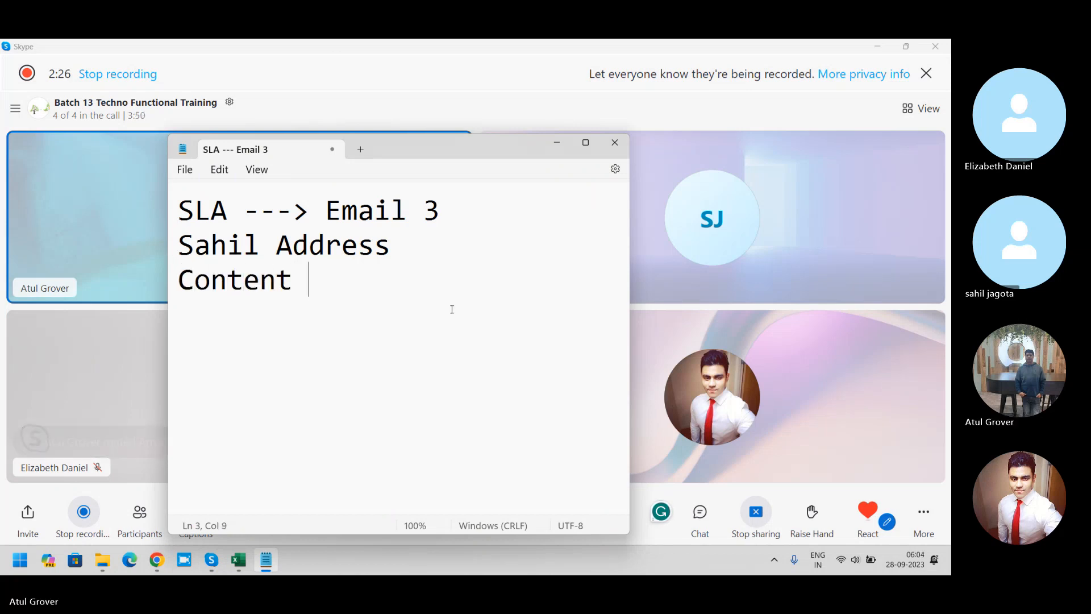
key(Return)
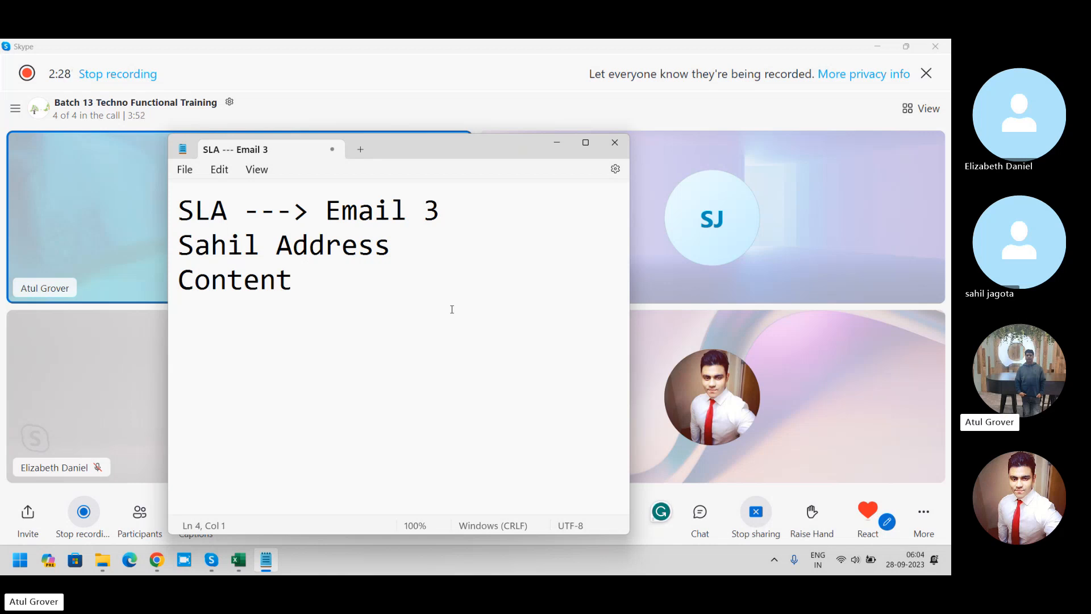
text(when i nee)
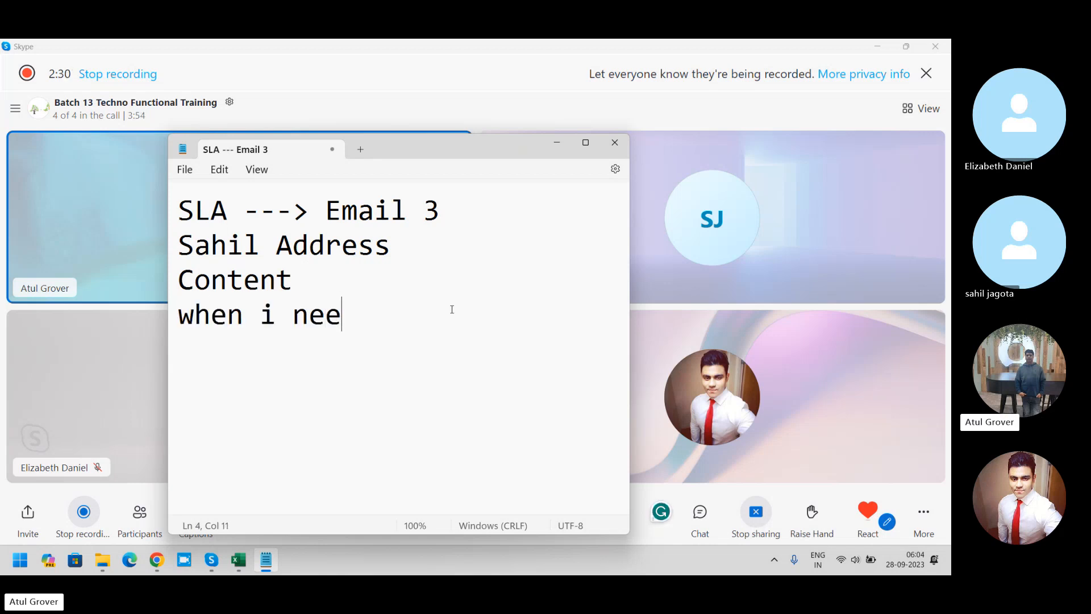
text(d to send t)
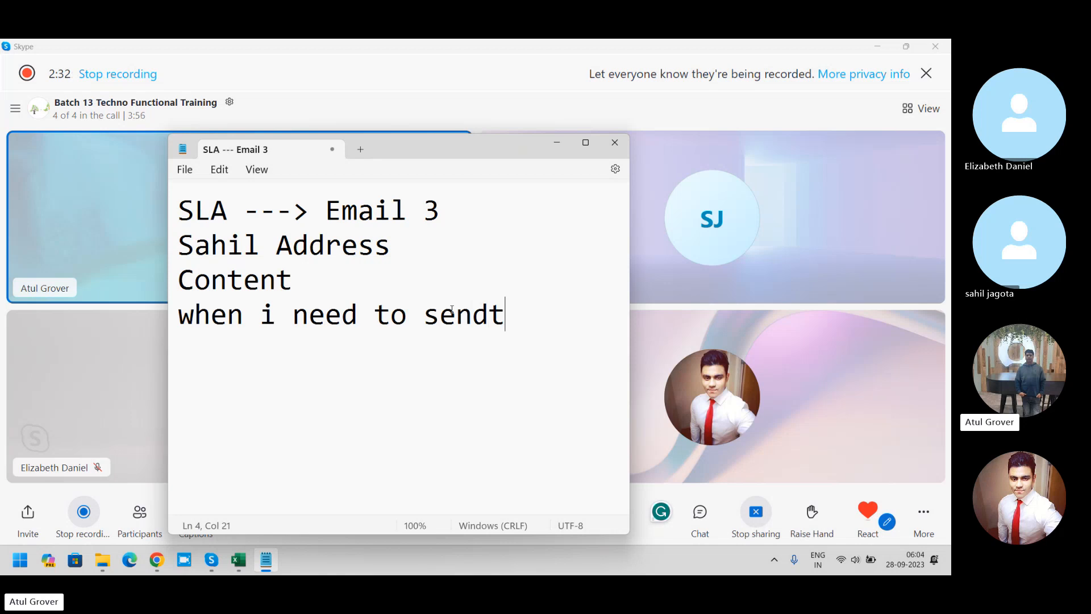
key(BackSpace)
text(teh letter)
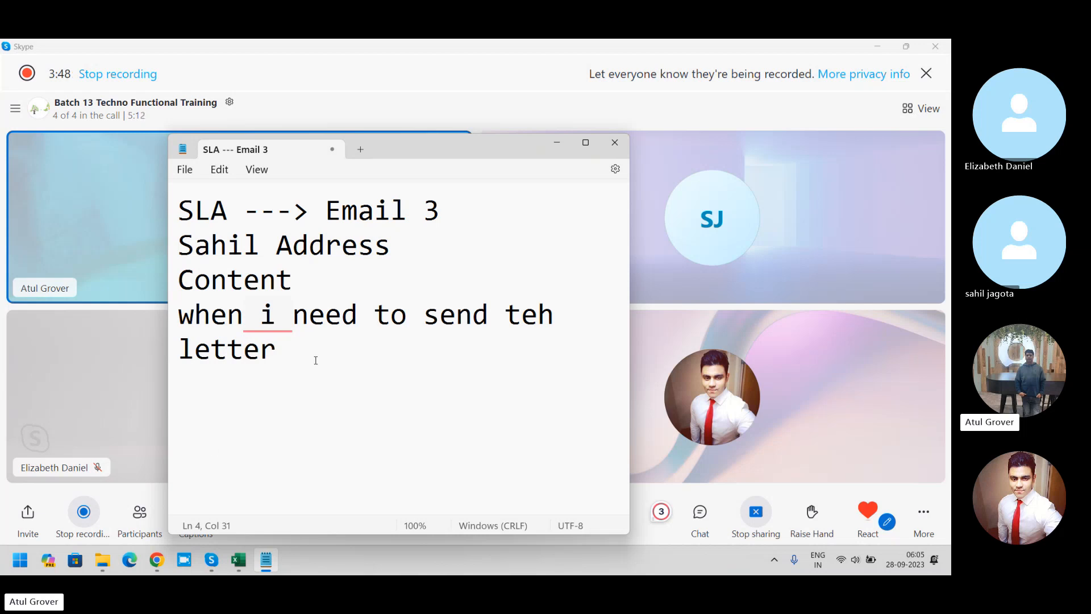
Step: Add "SMTP" and "POP3" on separate lines at the end of the note
key(Return)
text(SMTP)
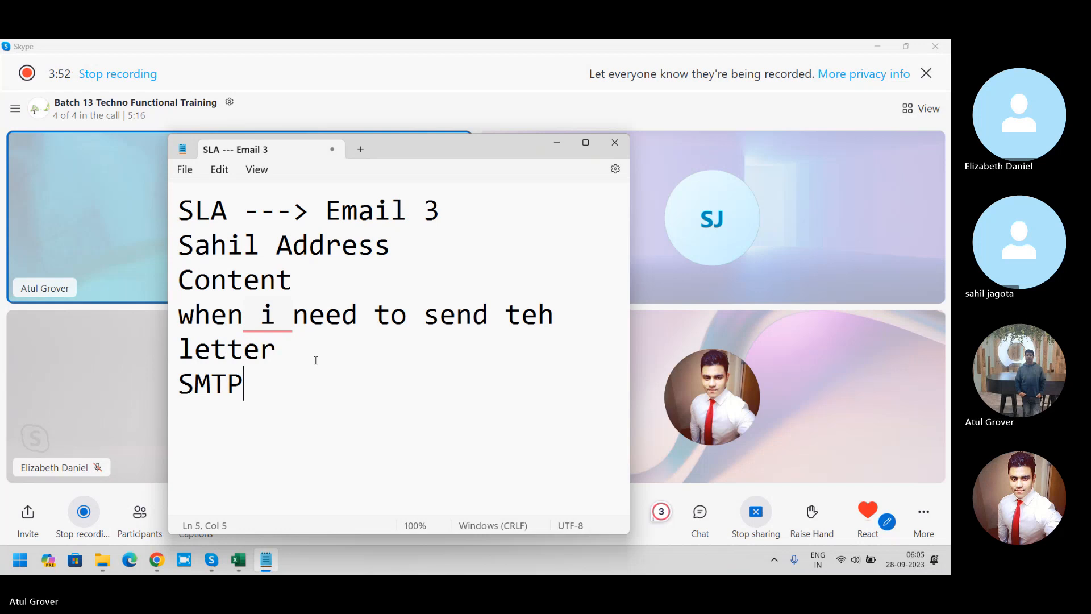
key(Return)
text(POP3)
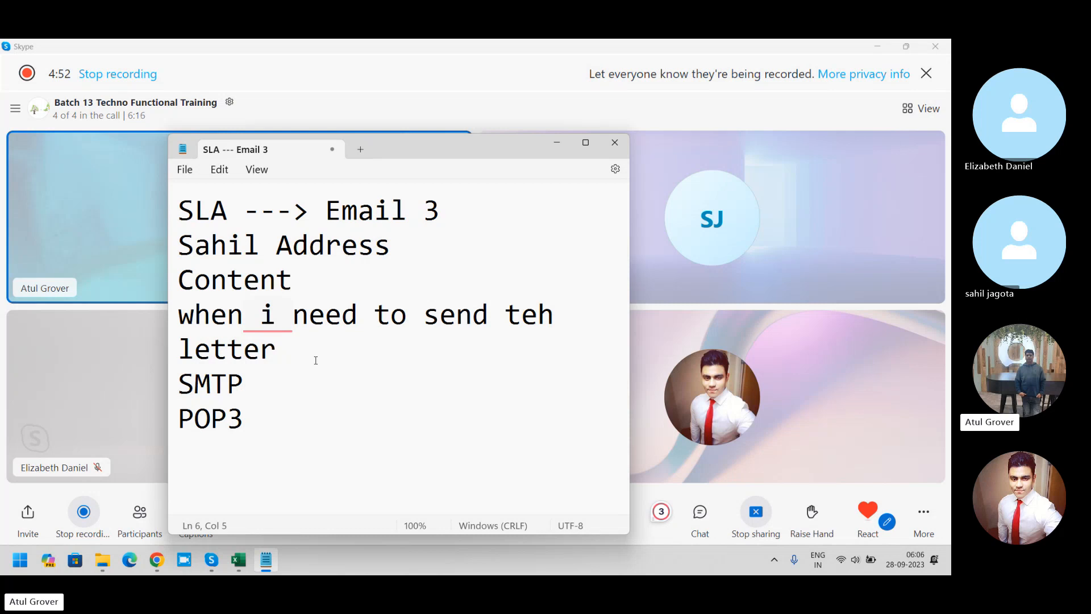
Step: Switch to the ServiceNow instance in Chrome, filter the navigator for "email acc", and open the Email Accounts list
click(157, 560)
click(442, 338)
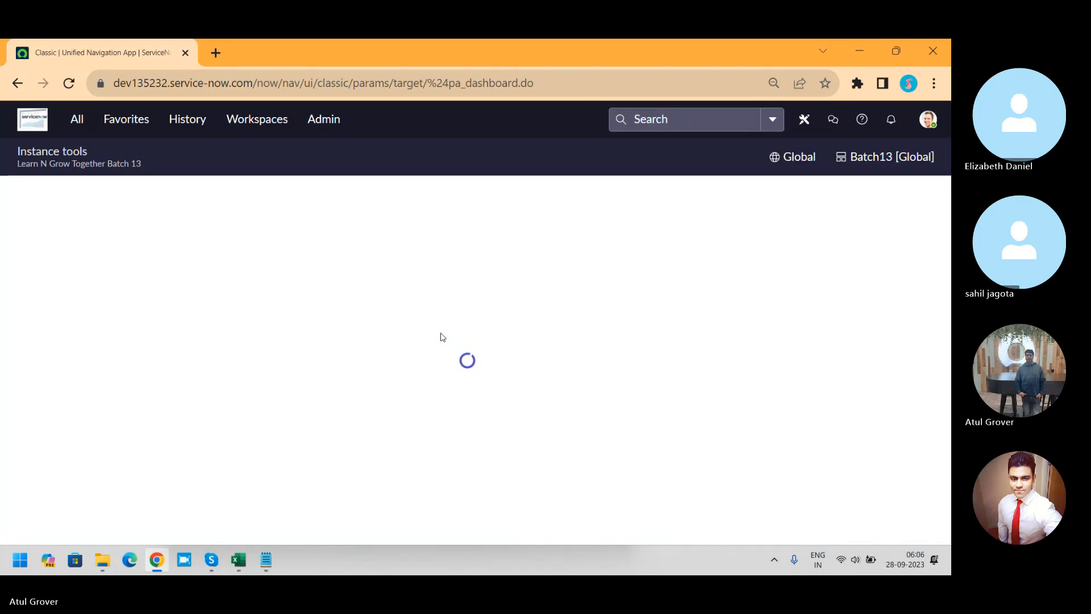
click(76, 125)
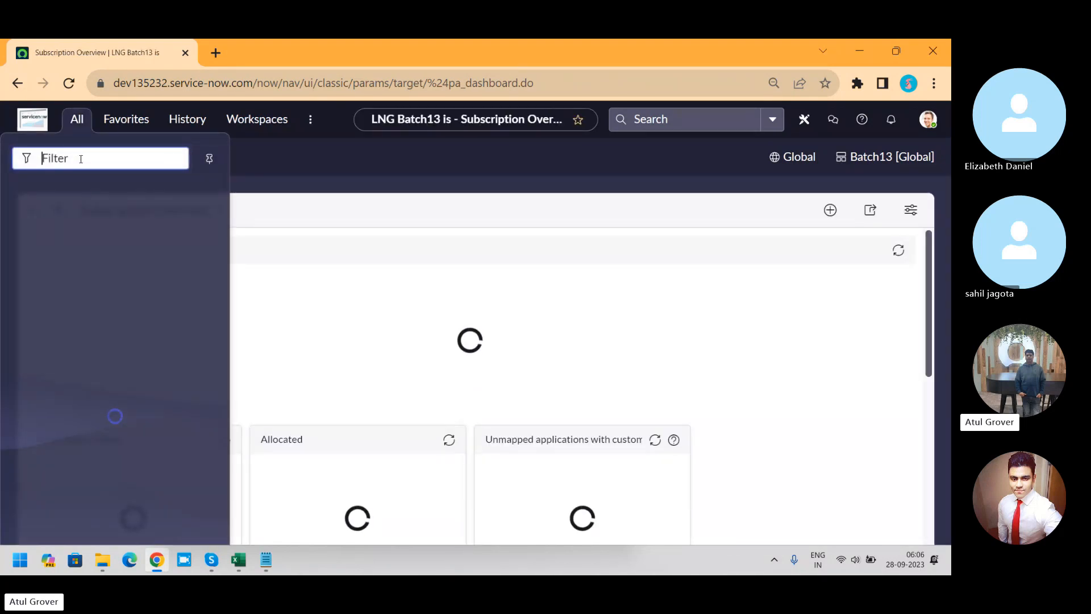
text(email acc)
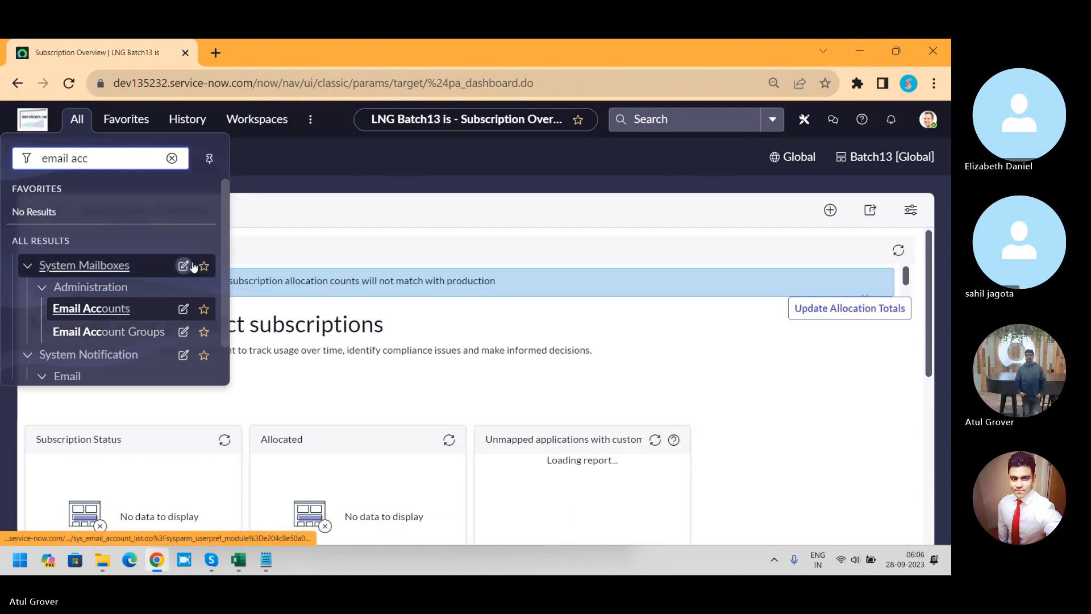
drag(225, 264, 225, 306)
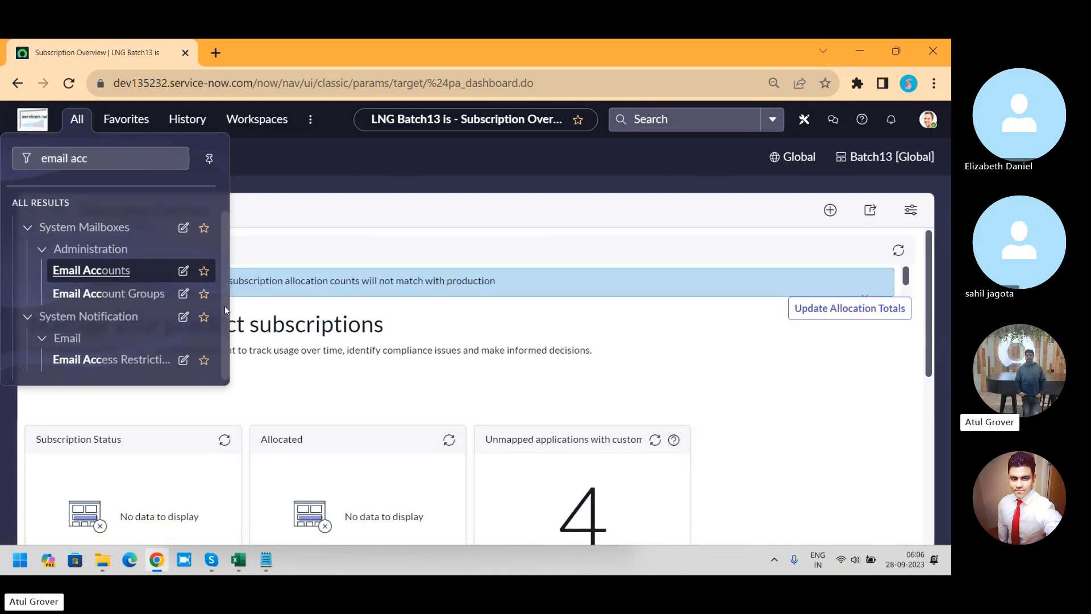
click(83, 275)
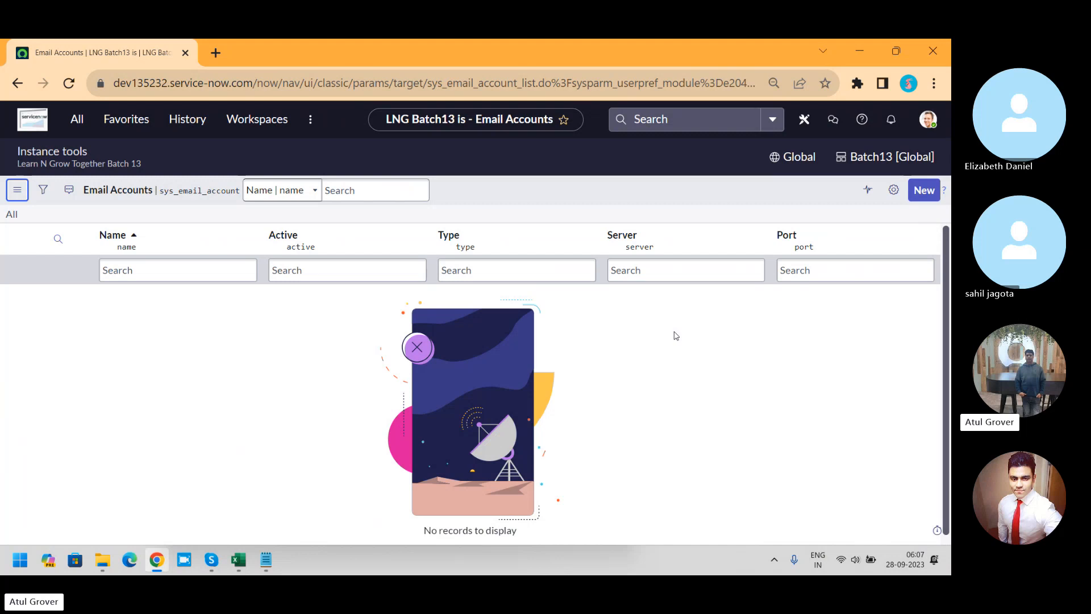
Step: Start a new email account record and review the available account types without changing the selection
click(925, 191)
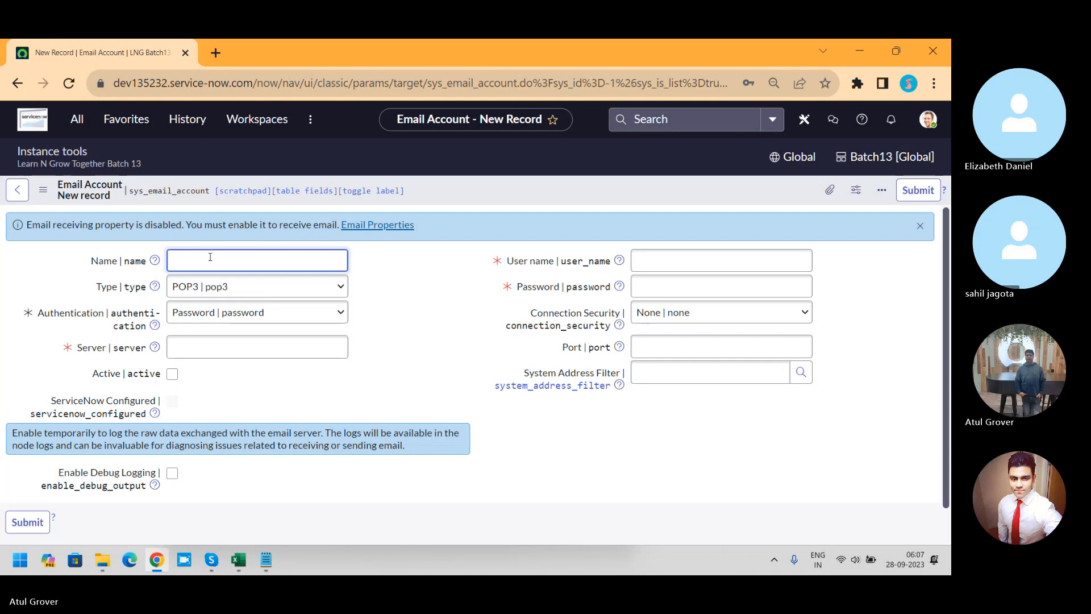
click(243, 290)
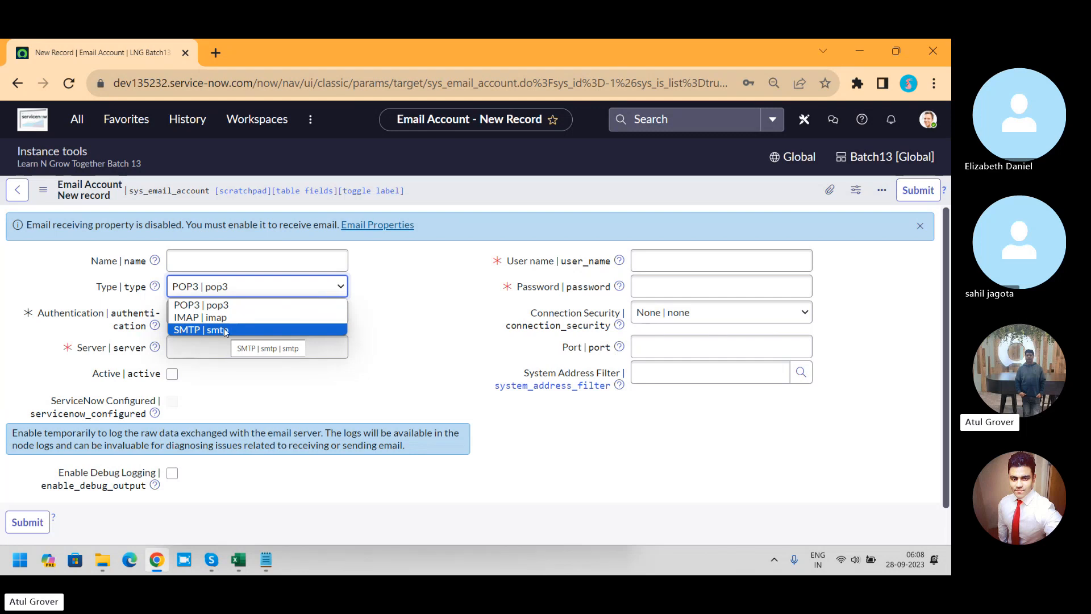
click(349, 319)
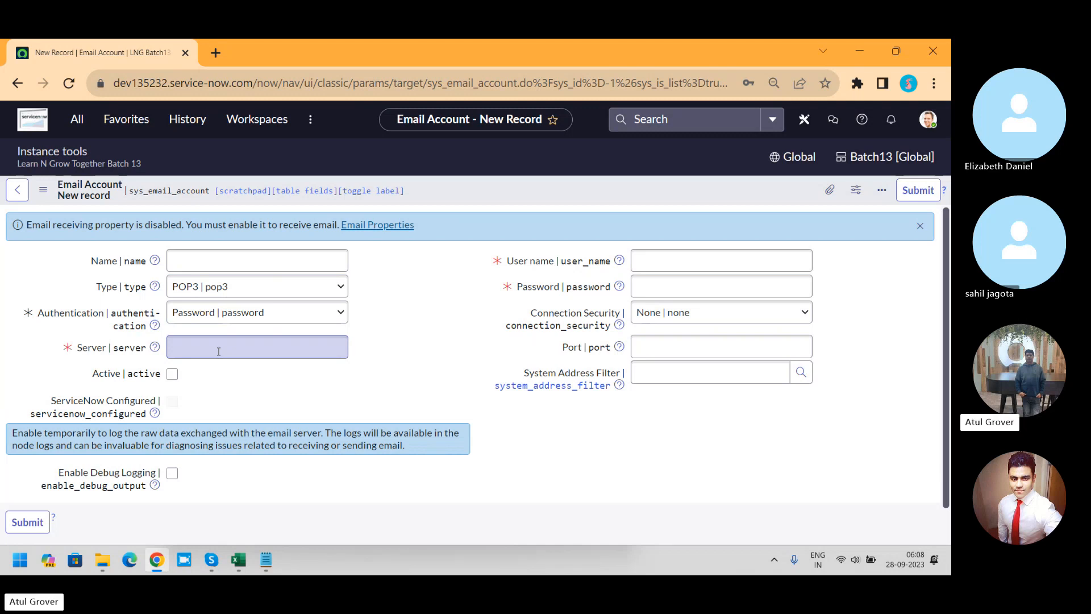
Step: Examine the Port field, the Type options and the Name field of the new email account record
click(677, 346)
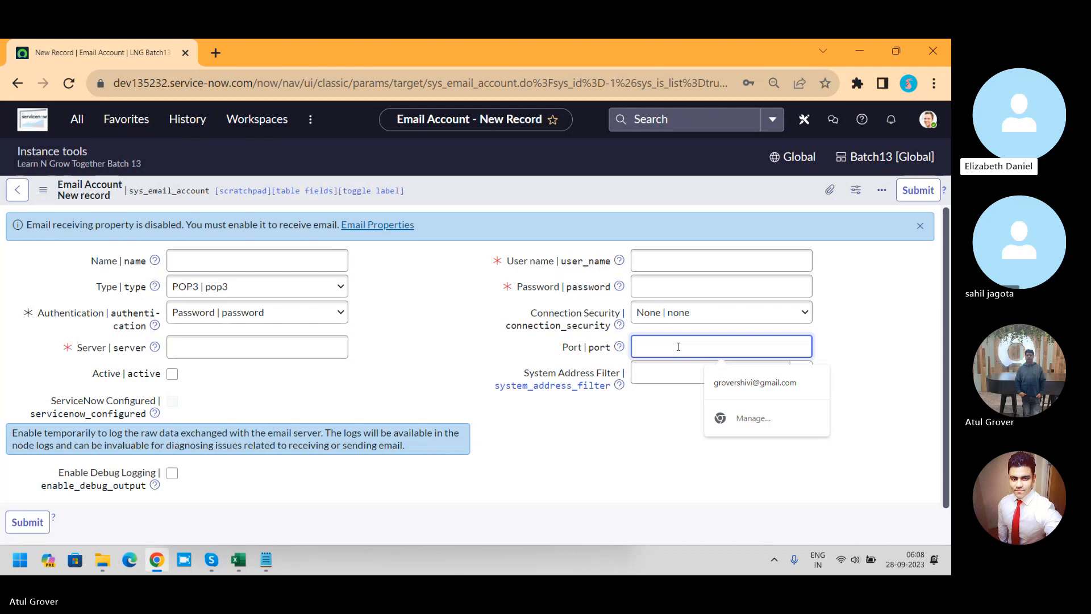
click(283, 293)
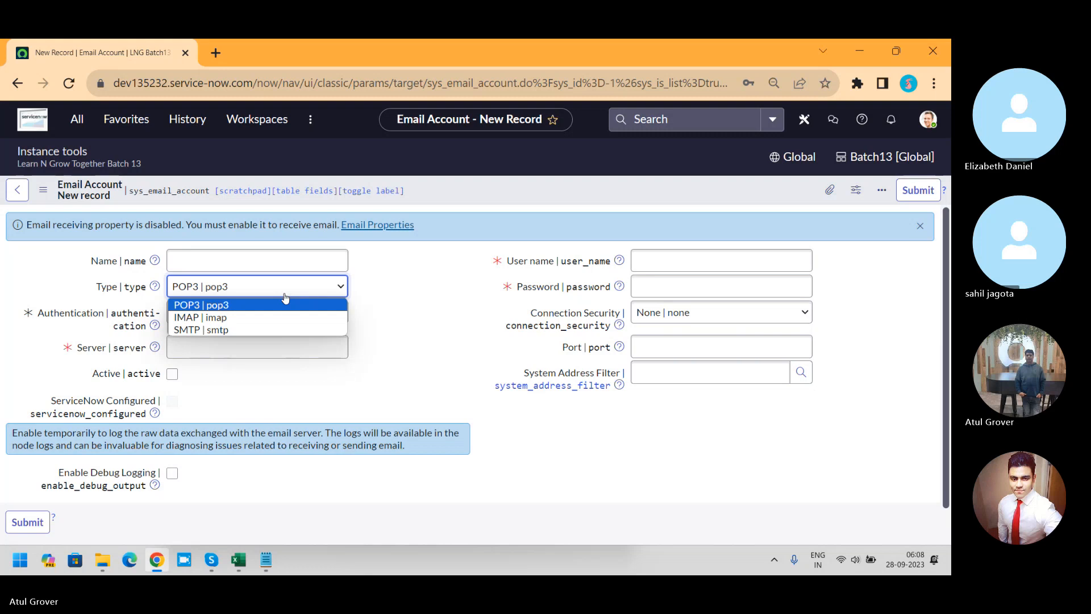
click(401, 284)
click(258, 260)
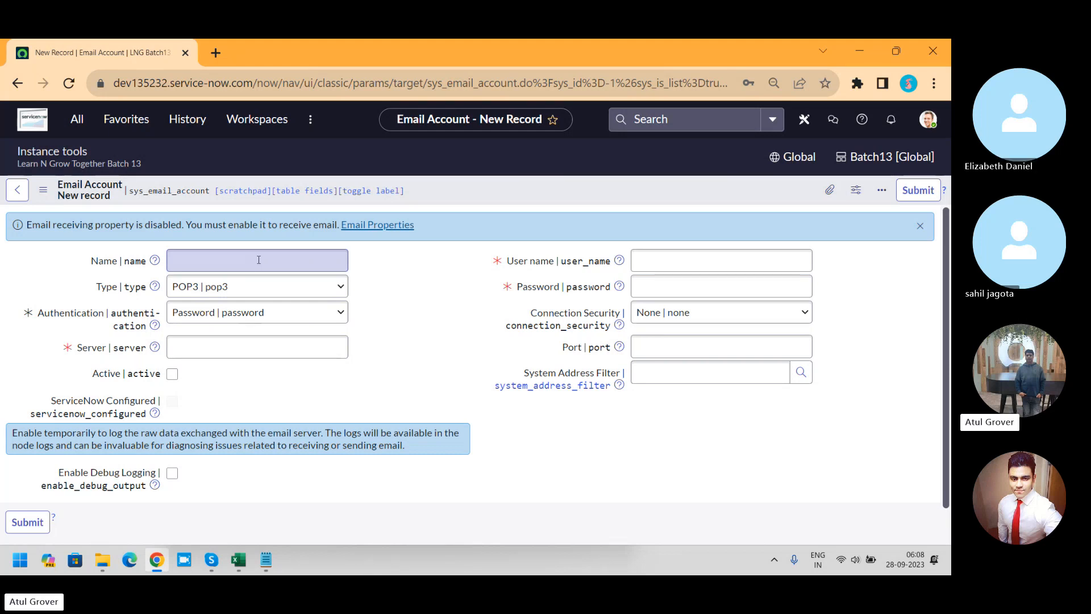
click(259, 259)
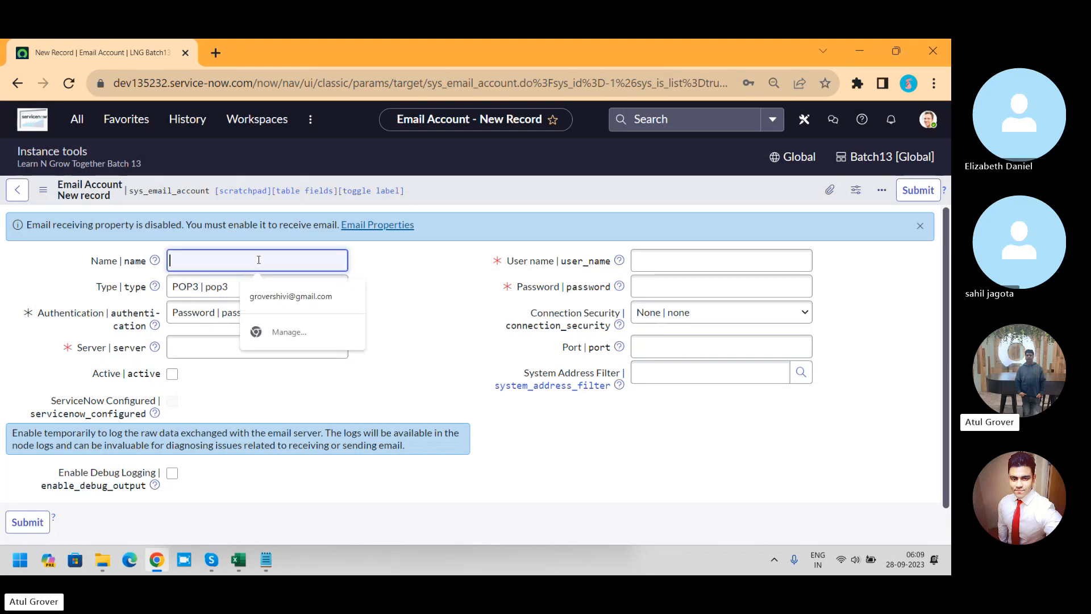
click(205, 353)
text(123.2562.3)
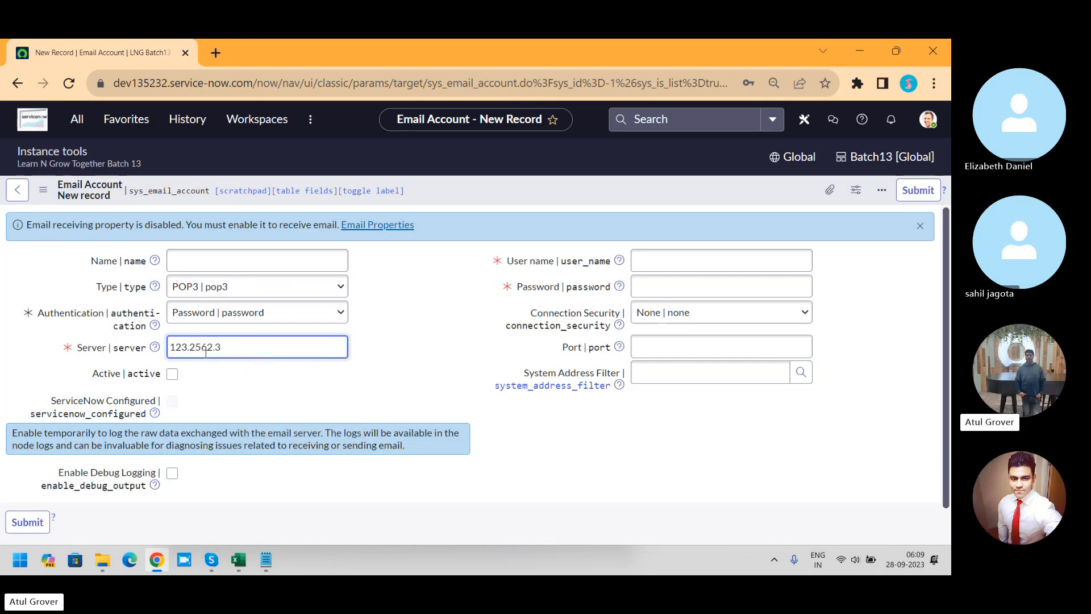
key(BackSpace)
key(BackSpace)
key(BackSpace)
key(BackSpace)
key(BackSpace)
key(BackSpace)
key(BackSpace)
key(BackSpace)
key(BackSpace)
key(BackSpace)
Step: Examine the User name and Password fields and the Connection Security options of the new email account
click(657, 259)
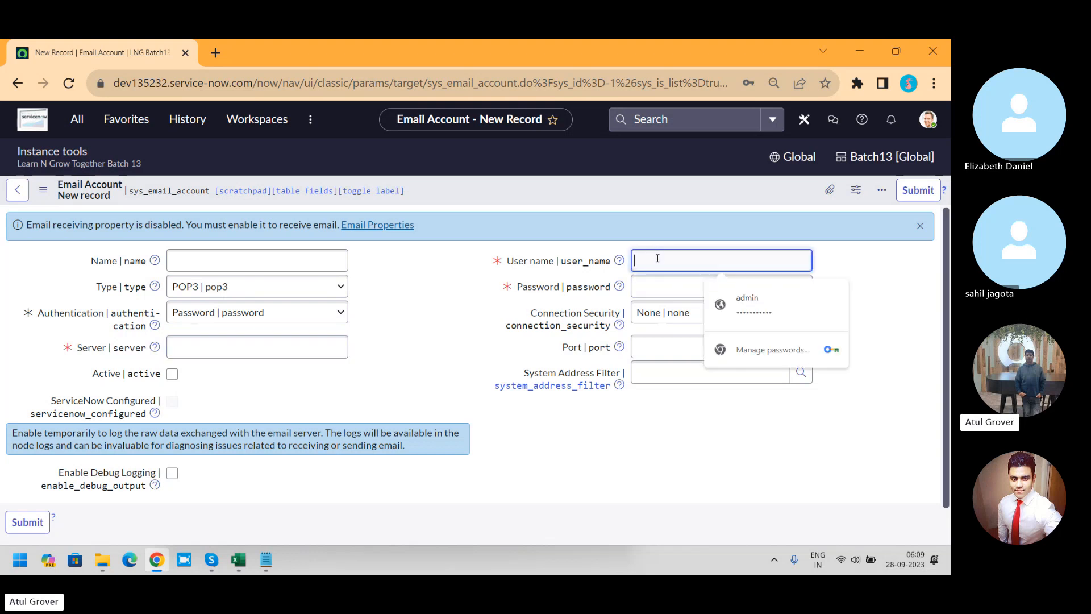
click(659, 286)
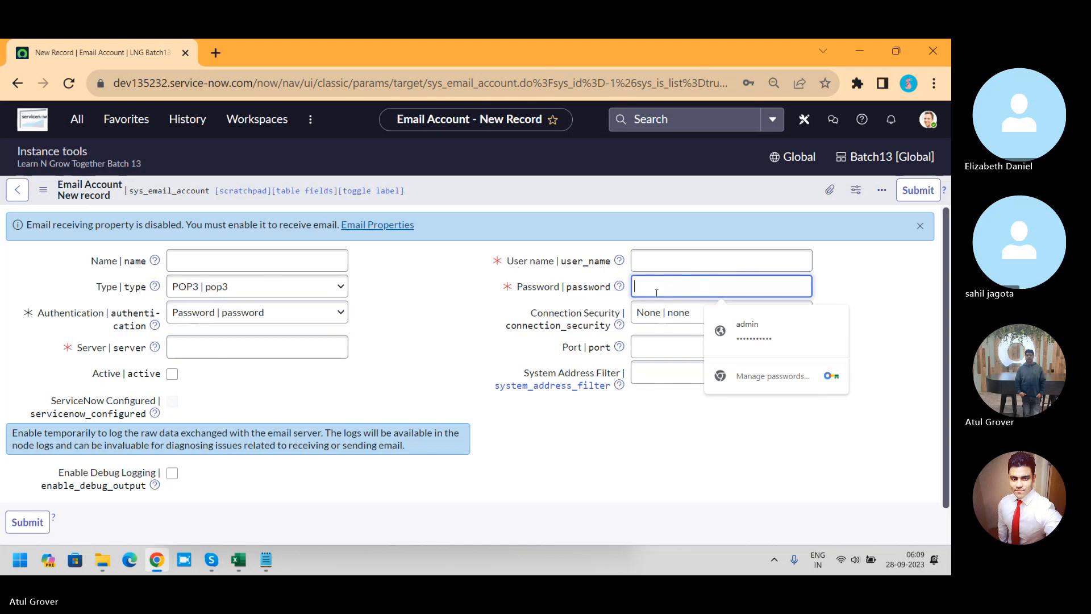
click(659, 312)
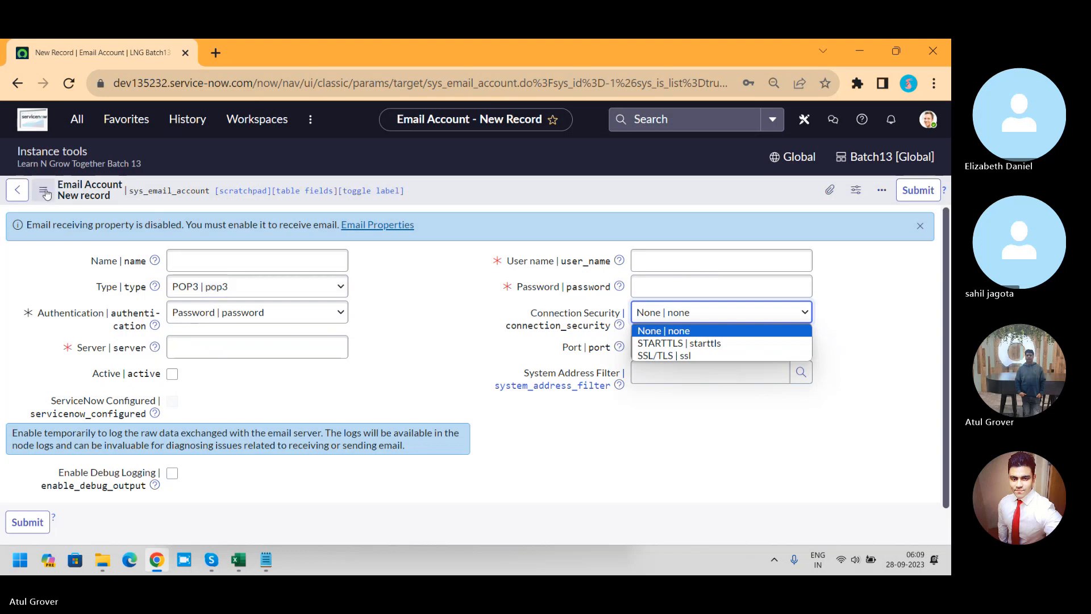
Step: Set the new email account's type to SMTP and enter the first part of an instance sender address as From
click(290, 297)
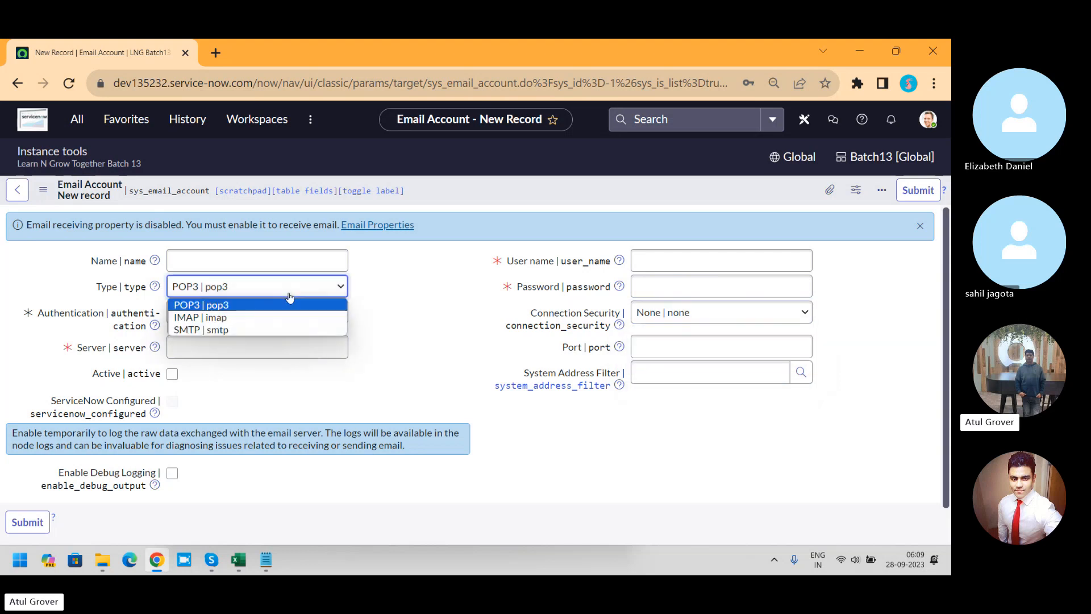
click(235, 330)
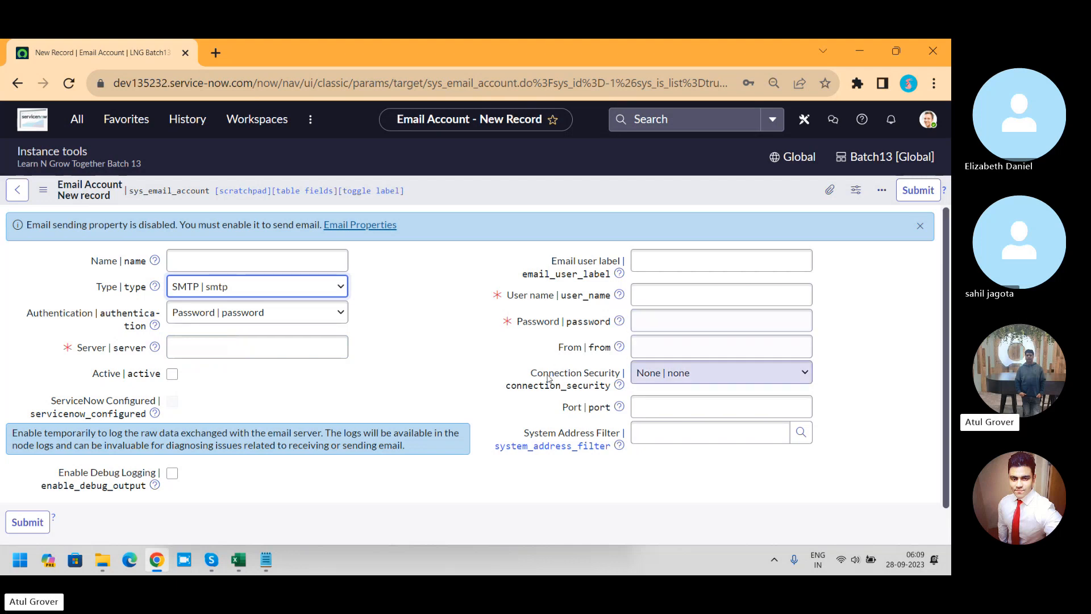
click(680, 344)
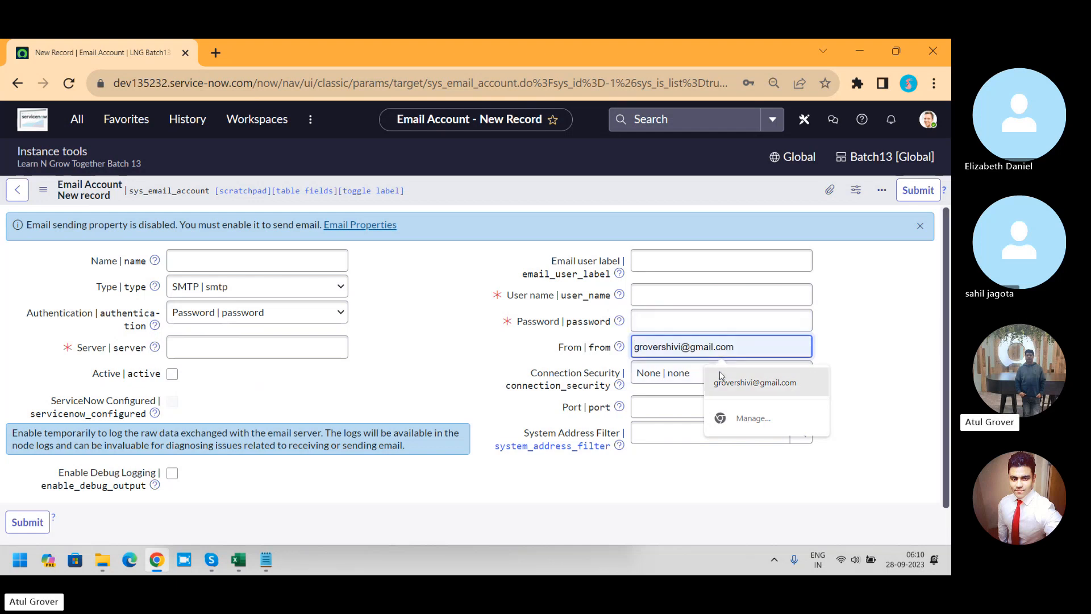
text(dev)
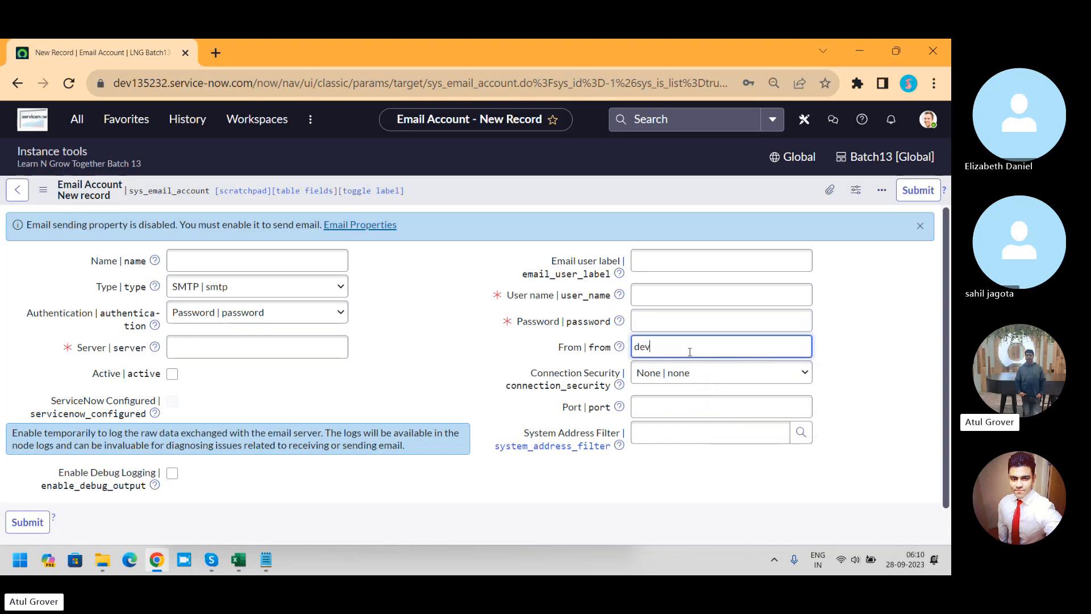
text(135253@)
Step: Open the Email Properties linked from the account record and decline the browser's offer to update the saved password
click(374, 227)
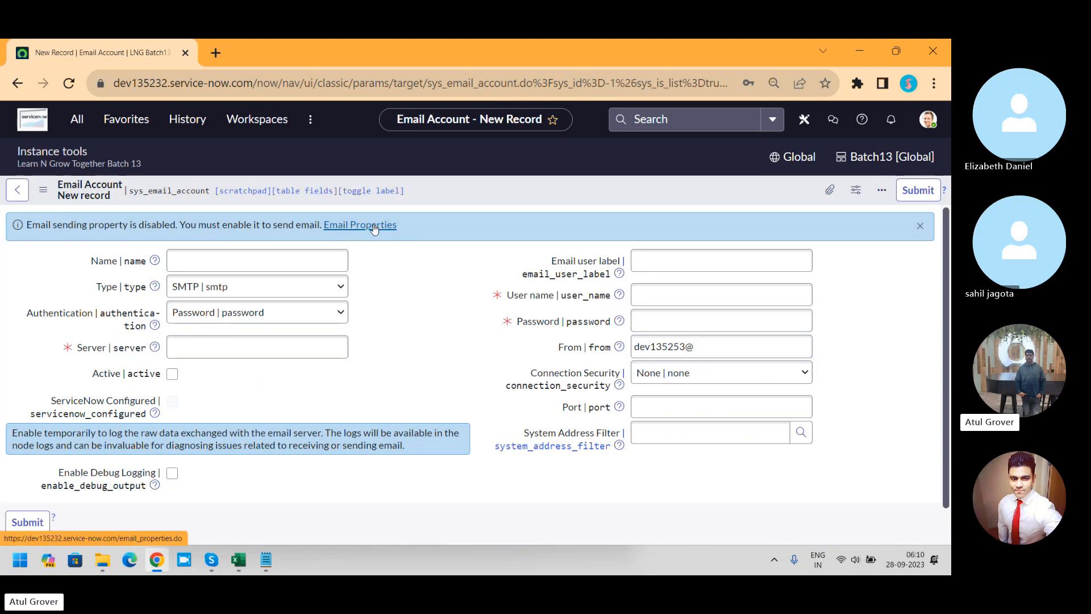
click(560, 165)
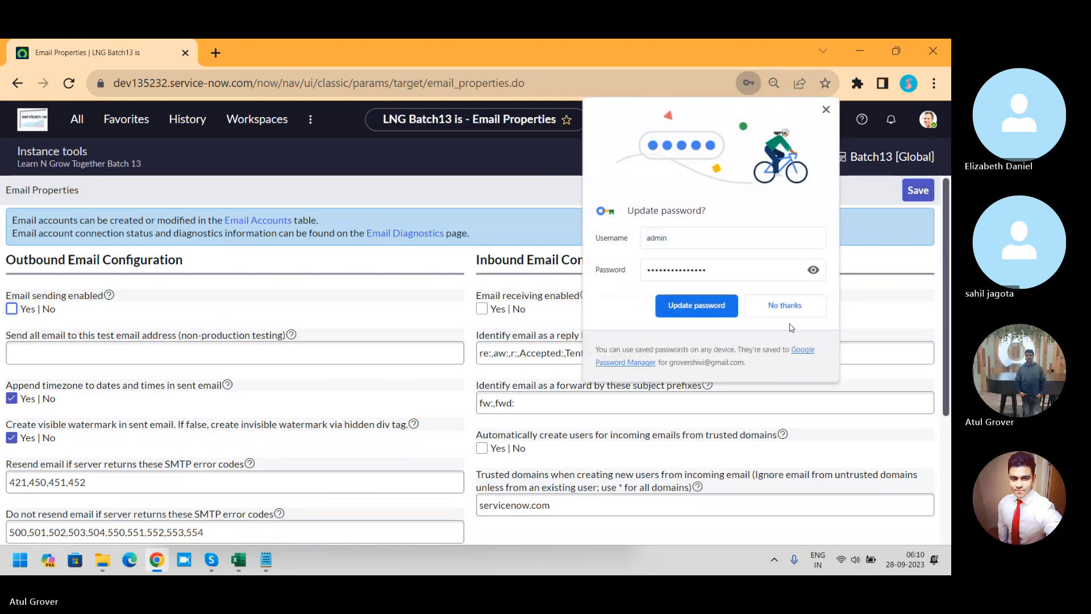
click(784, 306)
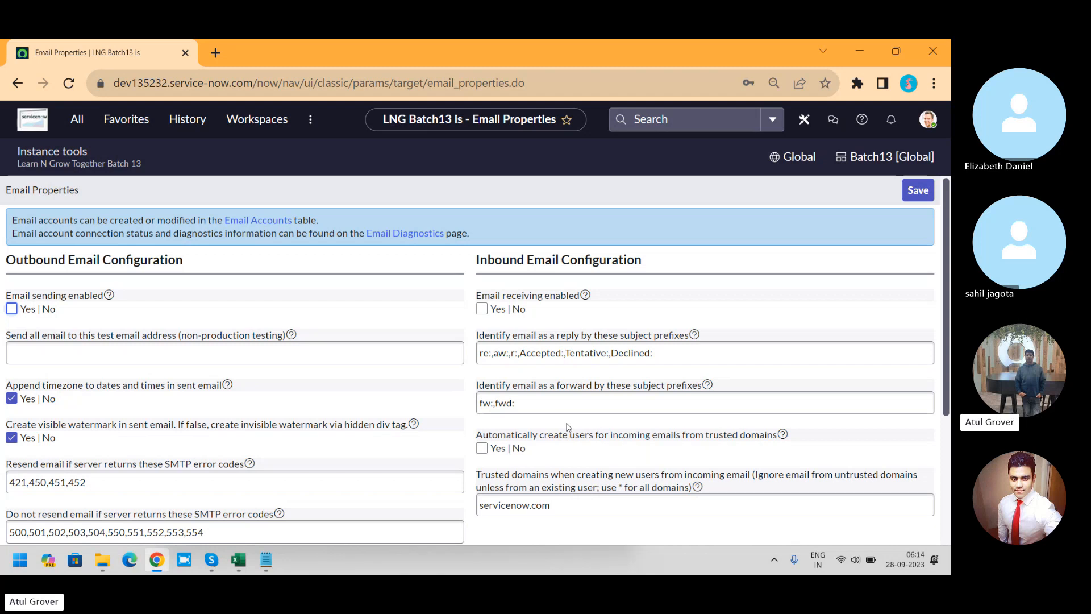
Step: Enable email sending and enter a shared mailbox address as the non-production test recipient for all email
click(11, 309)
drag(948, 250, 950, 304)
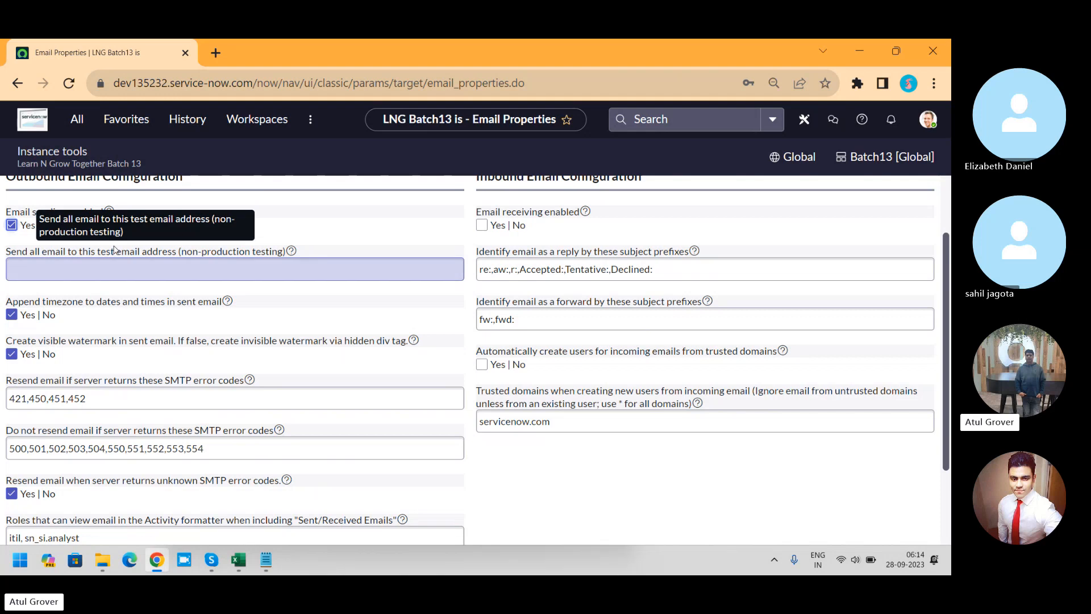
click(126, 274)
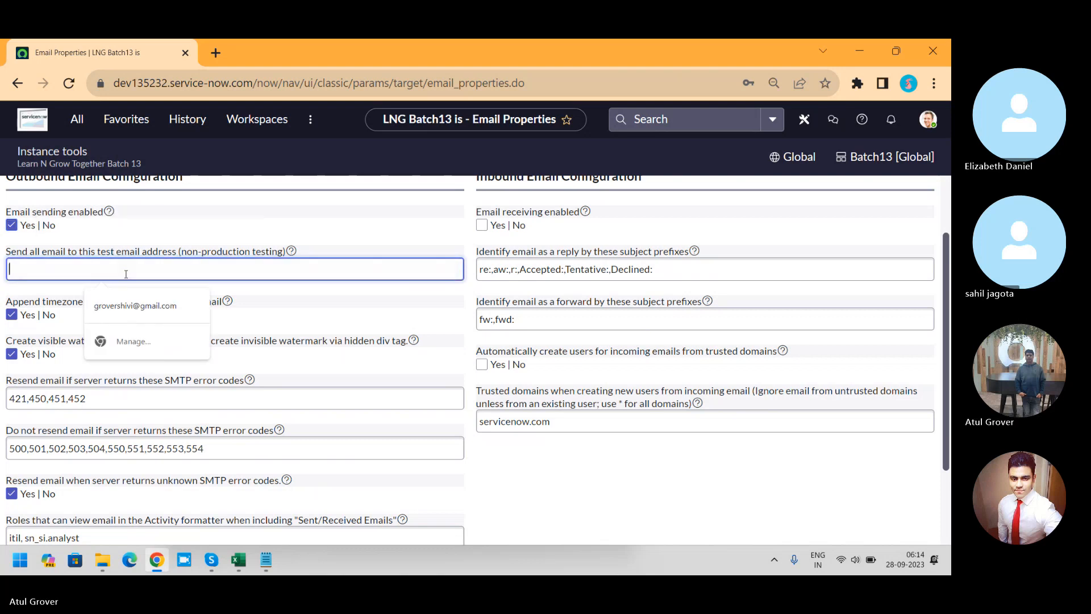
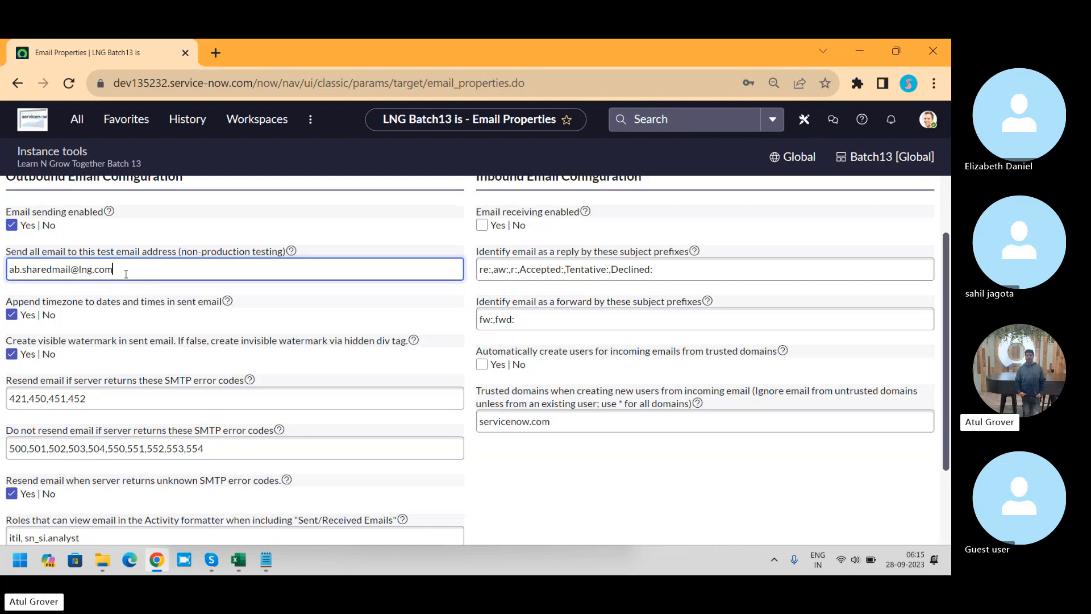
drag(126, 274, 1, 269)
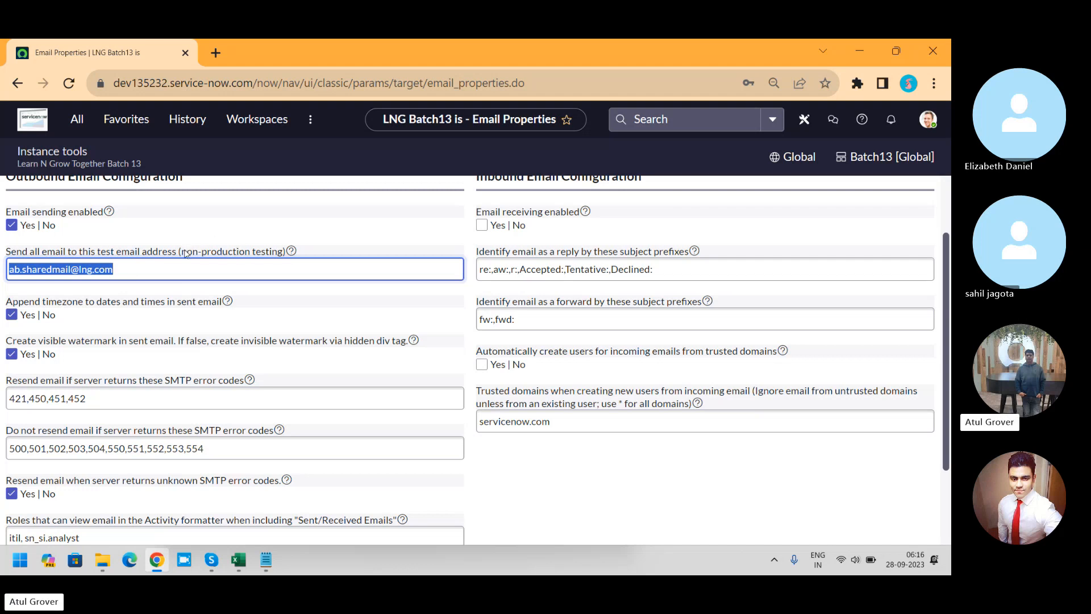
drag(183, 252, 280, 256)
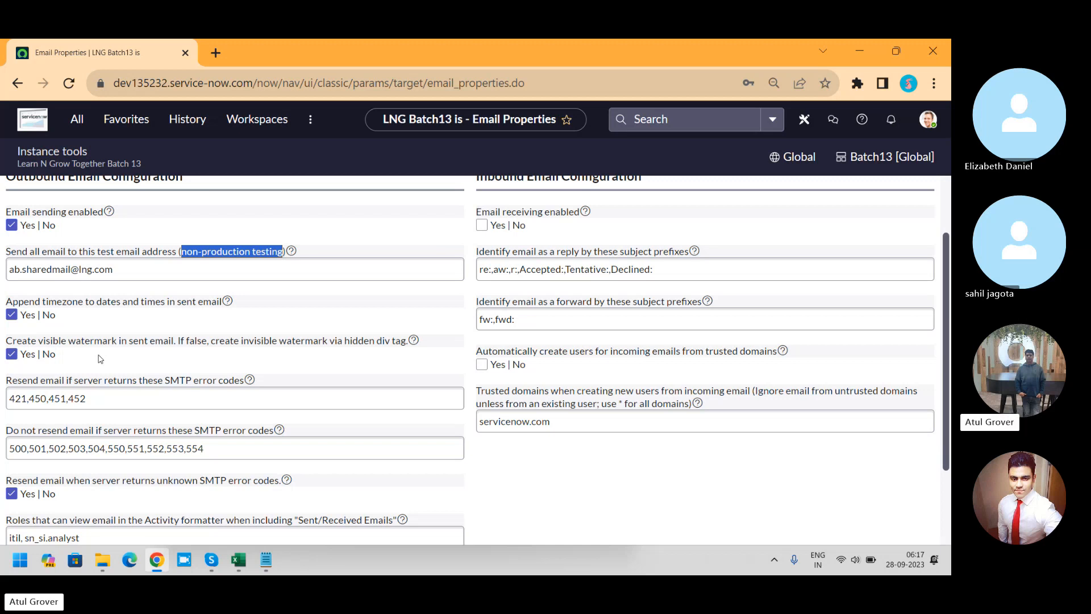
Step: Filter the navigator for "emails" and open the System Logs Emails list in a separate browser tab
click(76, 119)
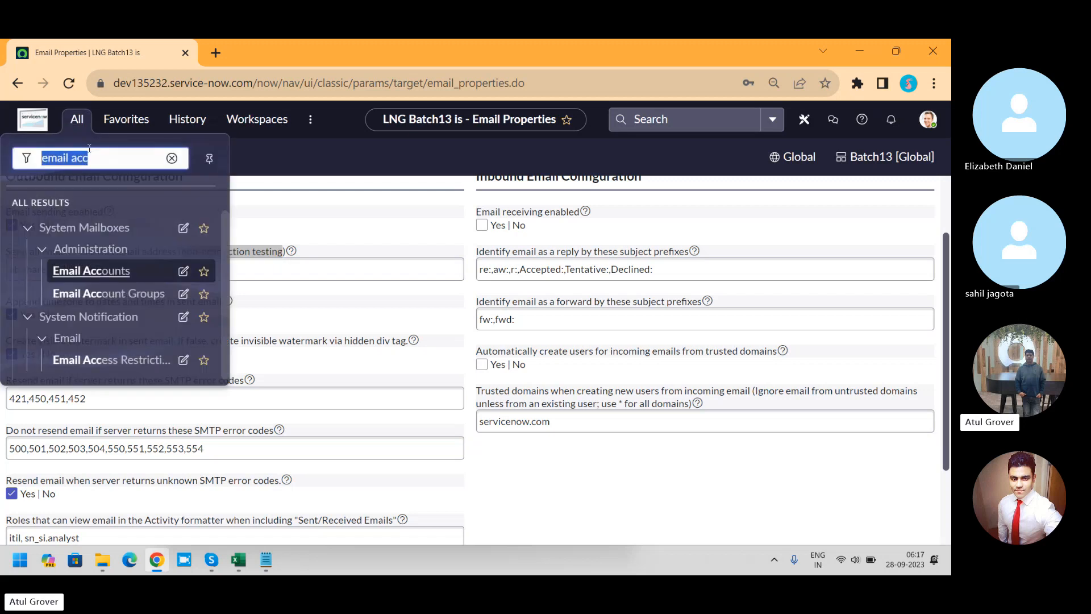
click(91, 158)
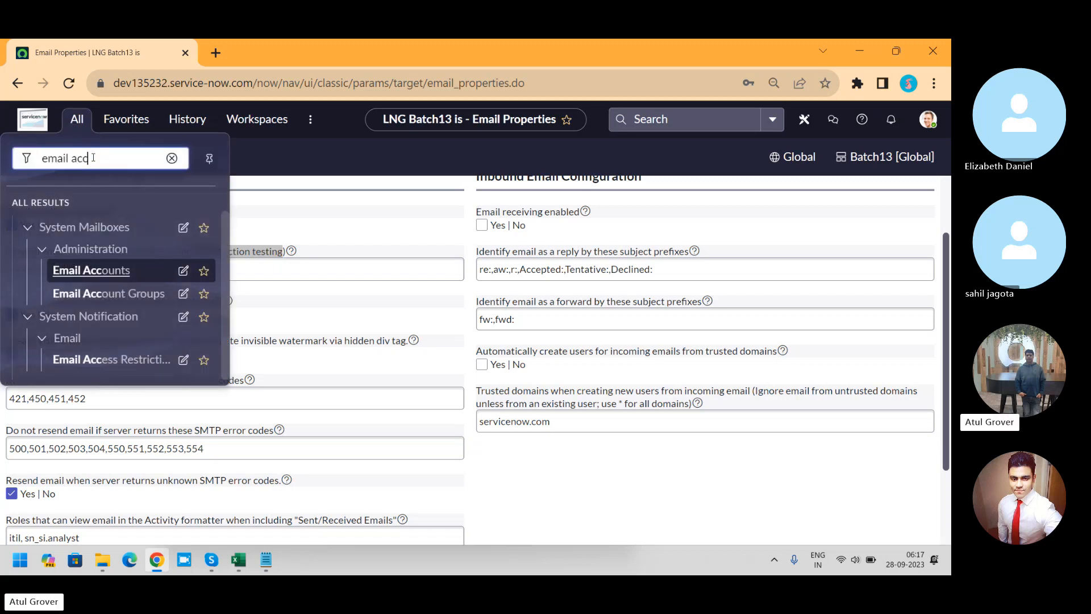
key(BackSpace)
key(BackSpace)
key(BackSpace)
key(BackSpace)
text(s)
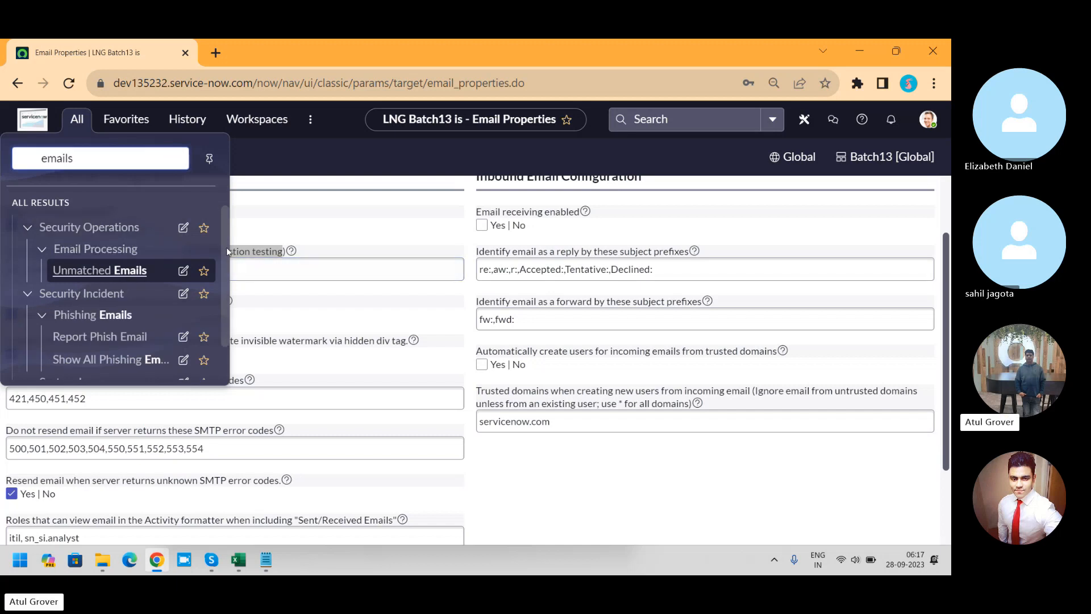
drag(226, 247, 224, 306)
middle_click(72, 369)
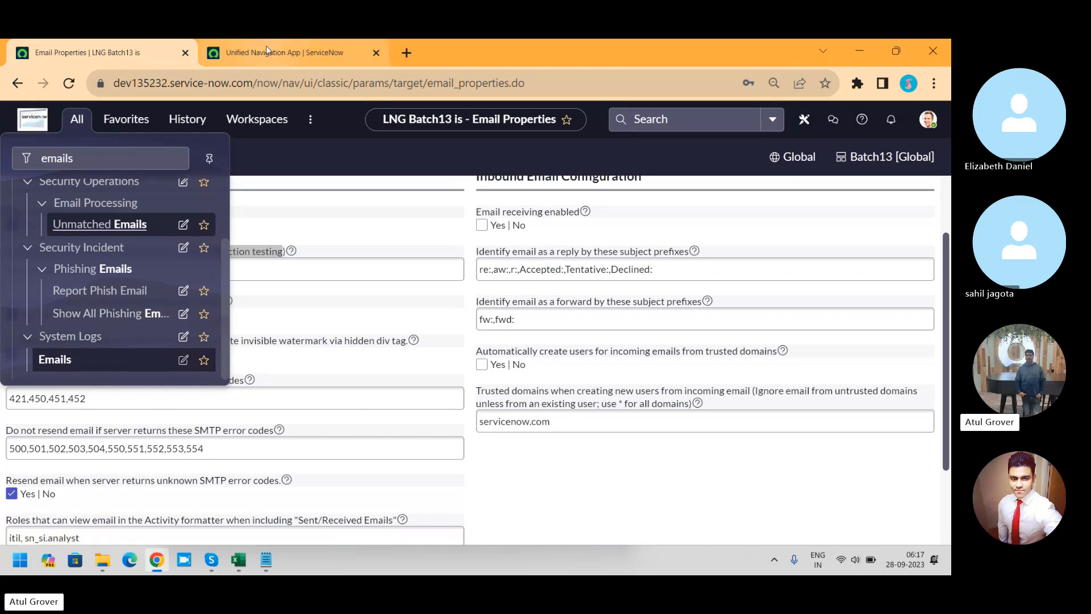
click(266, 46)
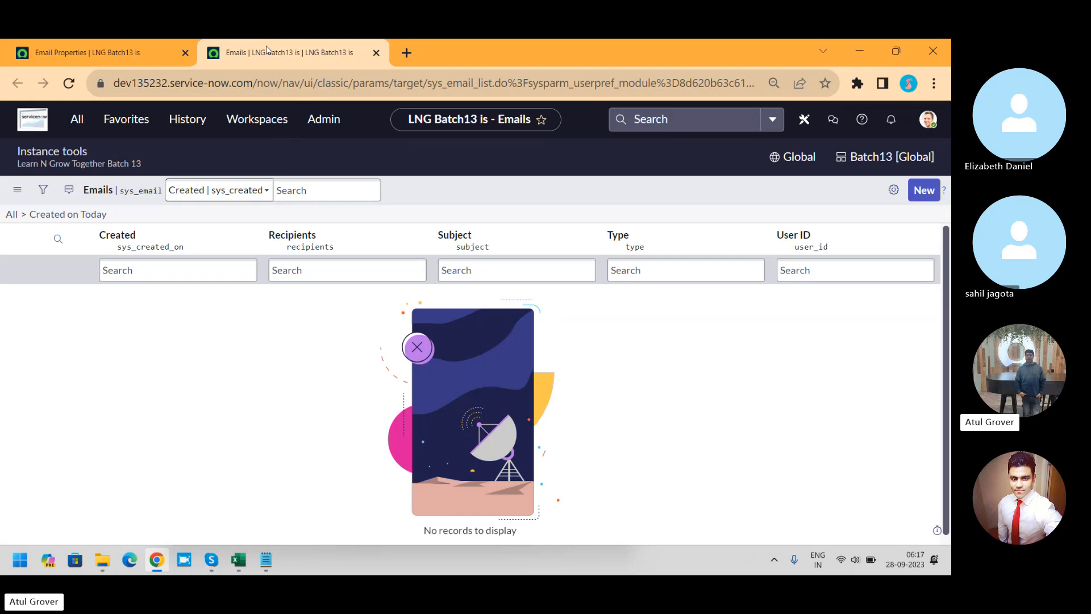
Step: Remove the Created on Today filter from the Emails list and open the request-created email dated 25/09 06:25:19 AM
click(11, 215)
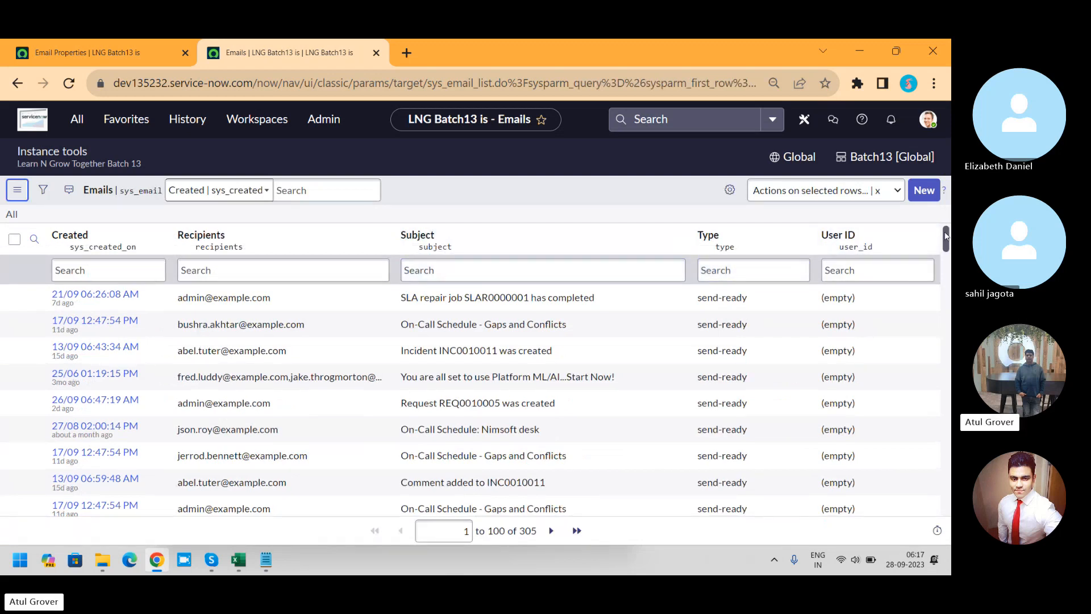
mouse_move(945, 238)
mouse_down()
mouse_move(946, 319)
mouse_move(945, 246)
mouse_move(945, 258)
mouse_up()
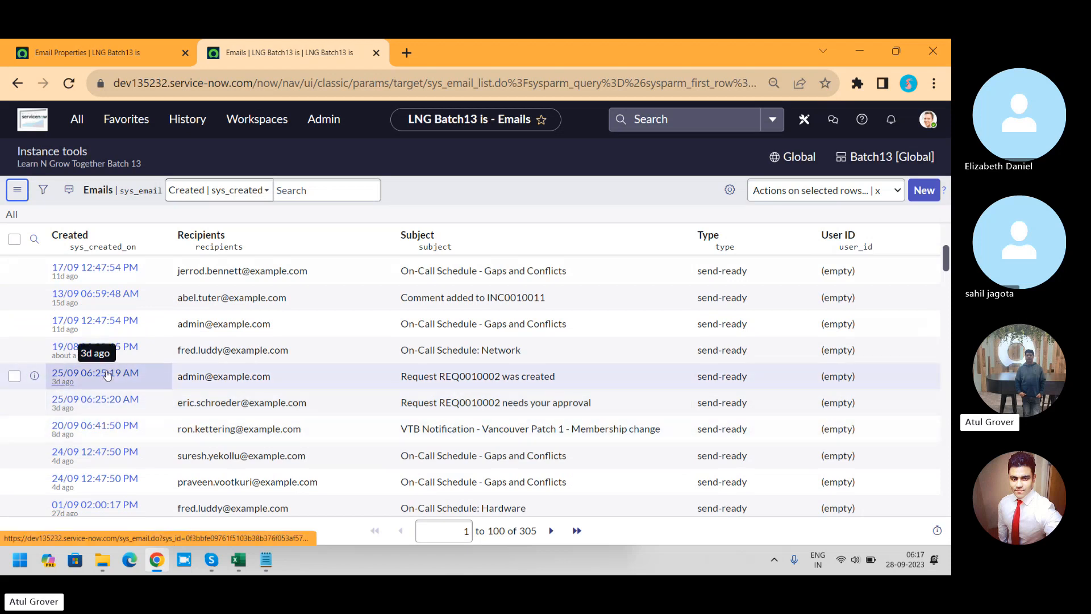
click(106, 373)
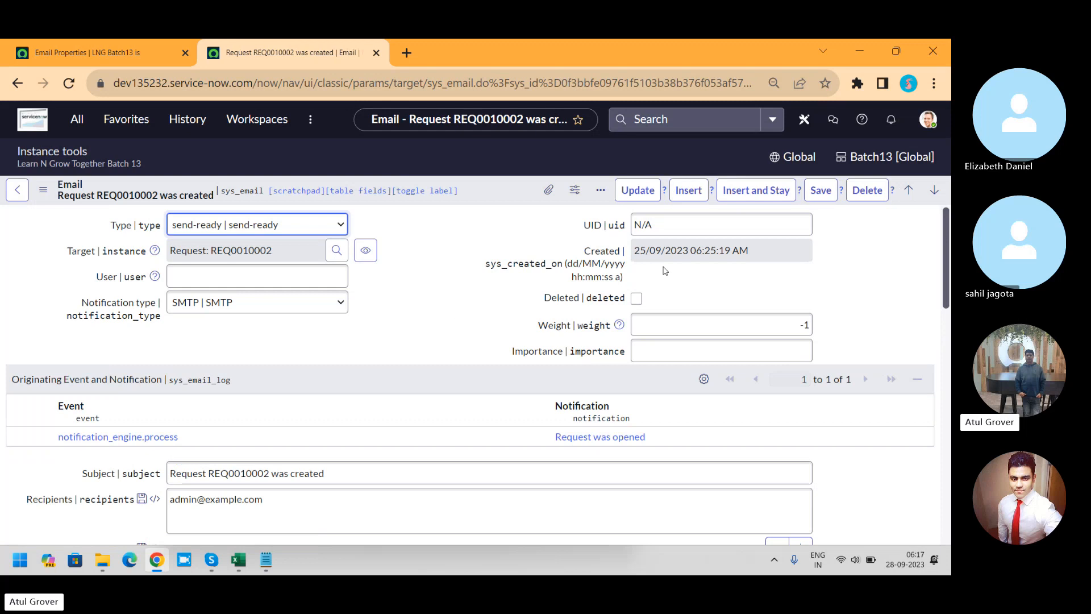
Step: Preview the opened email and highlight the Ref:MSG watermark line at the end of its content
drag(946, 228, 947, 429)
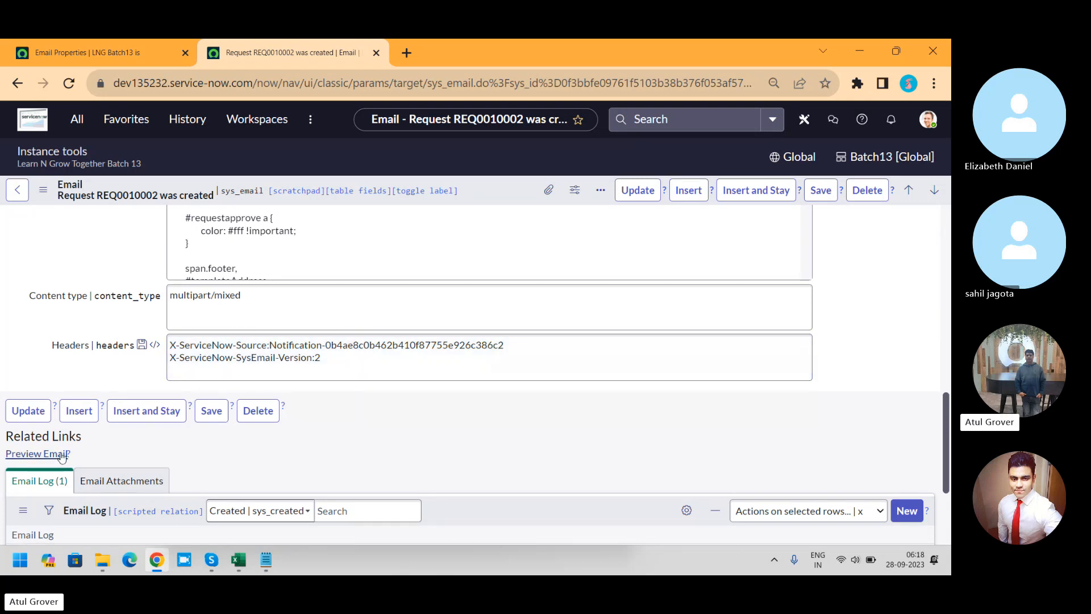
click(61, 454)
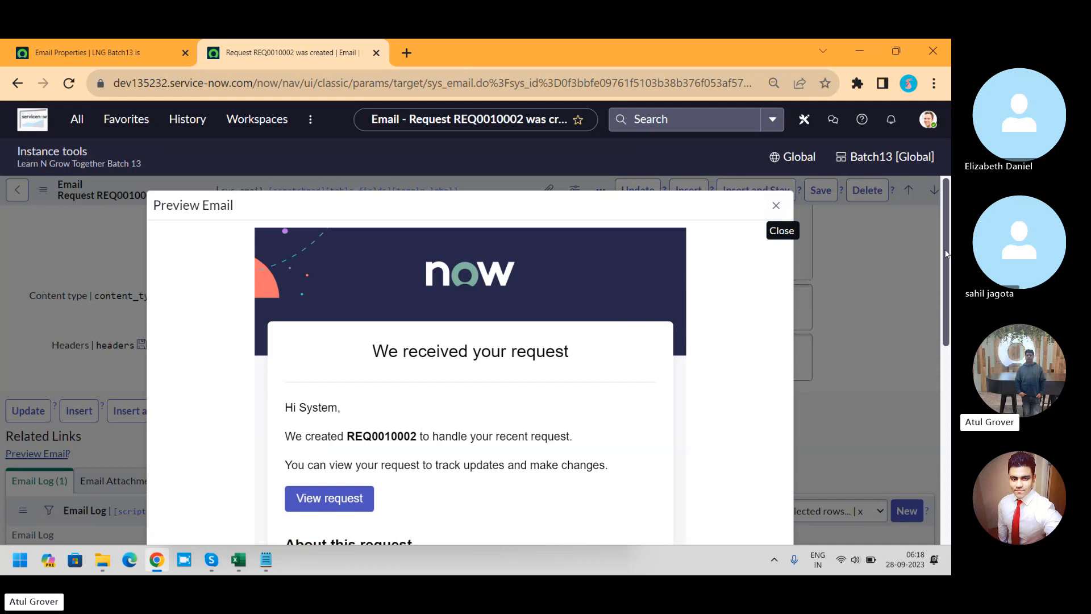
drag(948, 253, 938, 468)
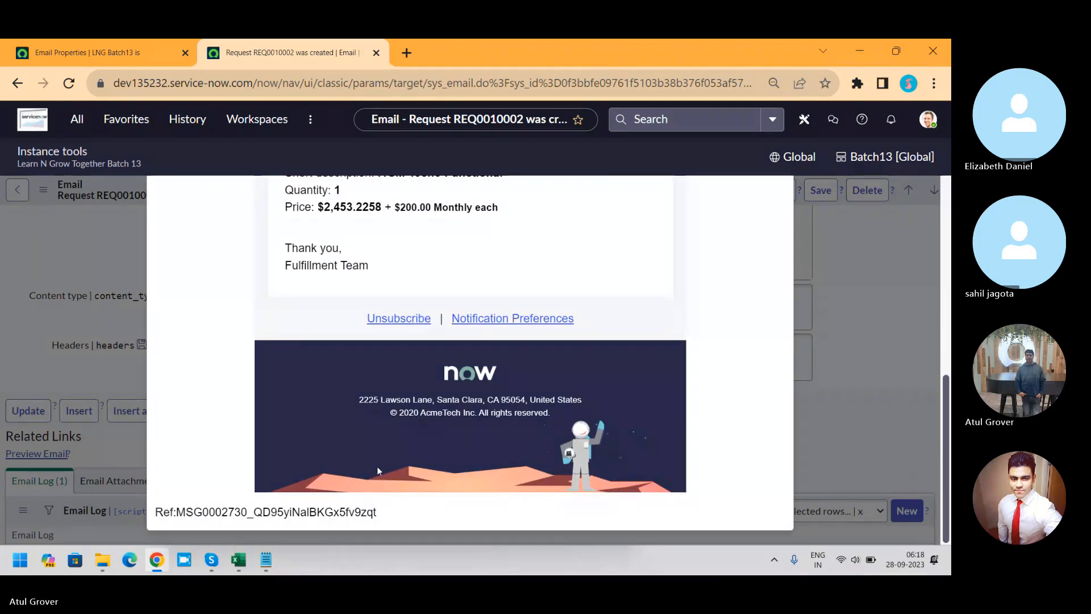
drag(380, 512, 156, 516)
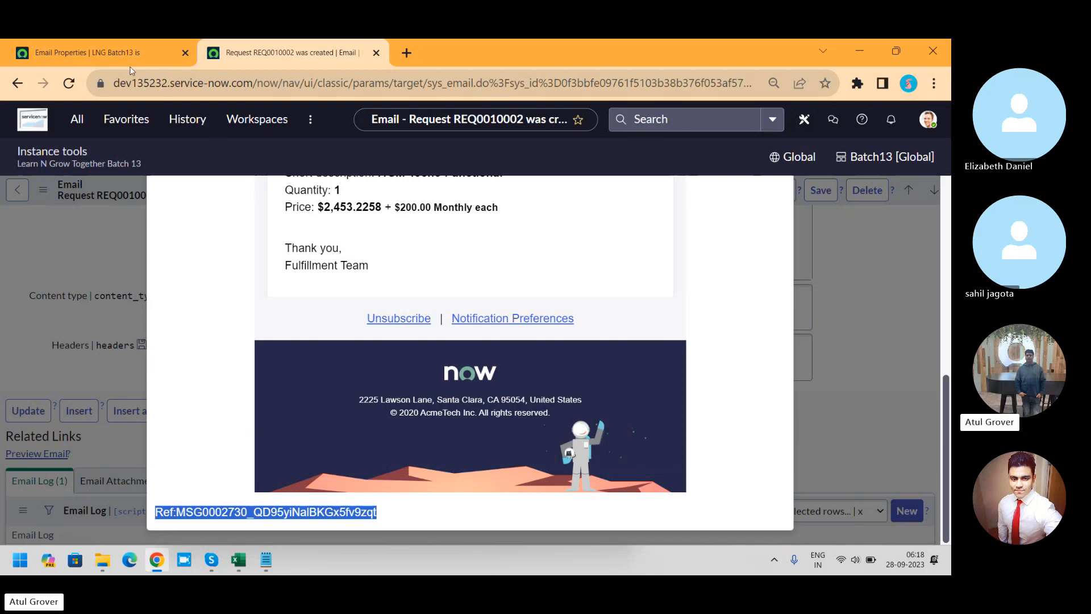
Step: Compare the visible watermark property with the watermark in the previewed email, and turn that property off in Email Properties
click(111, 49)
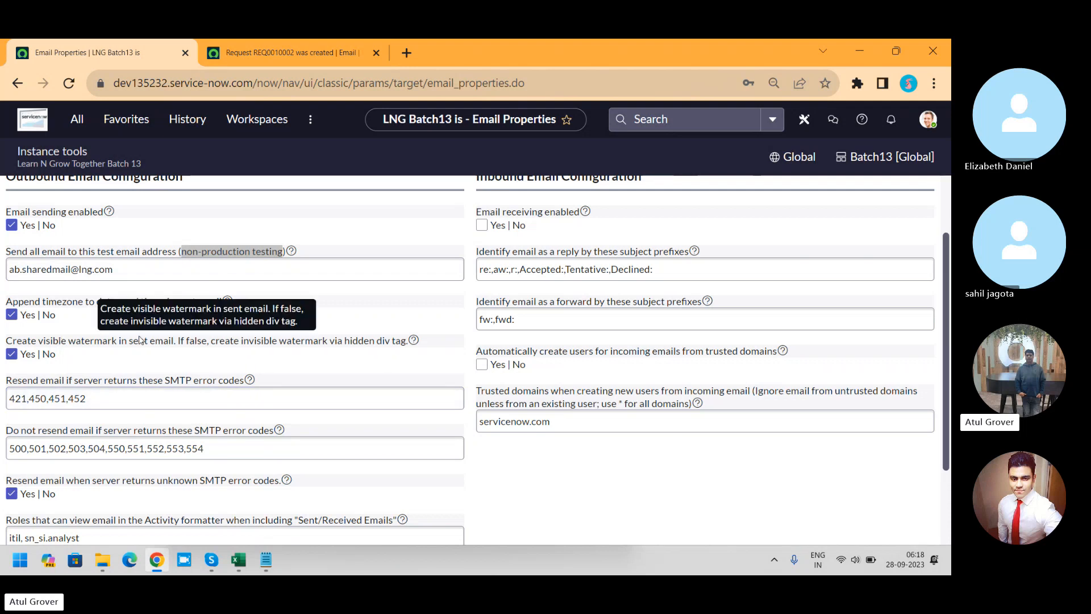
click(281, 50)
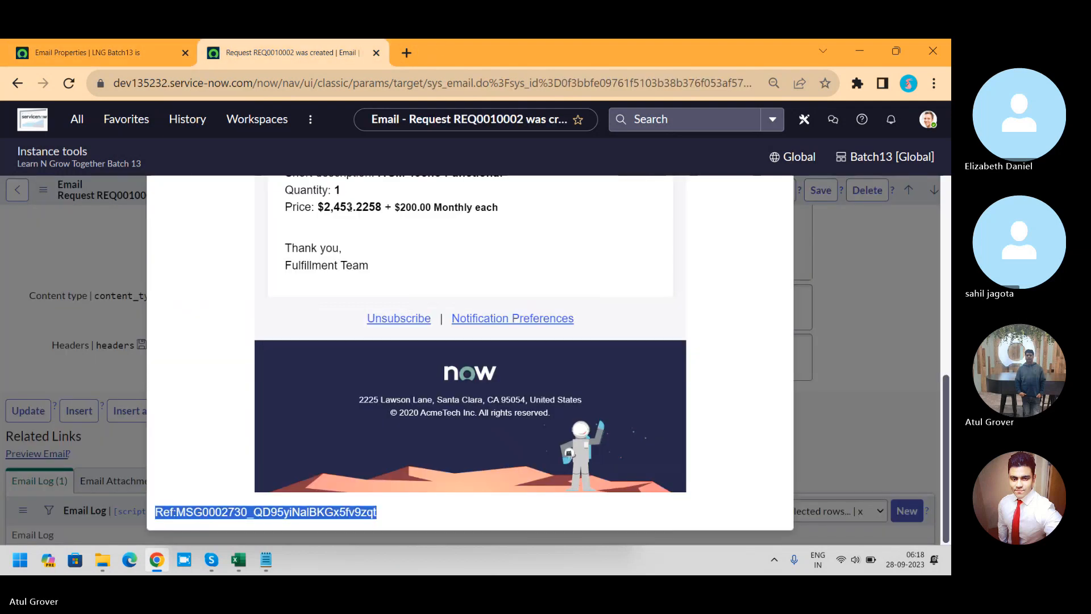
click(127, 52)
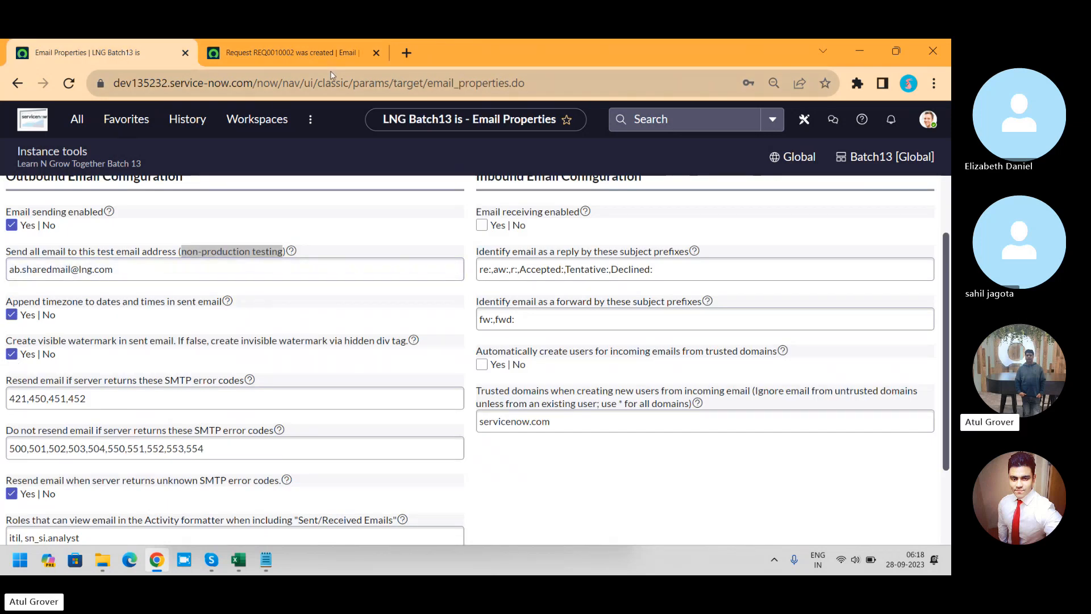
click(308, 52)
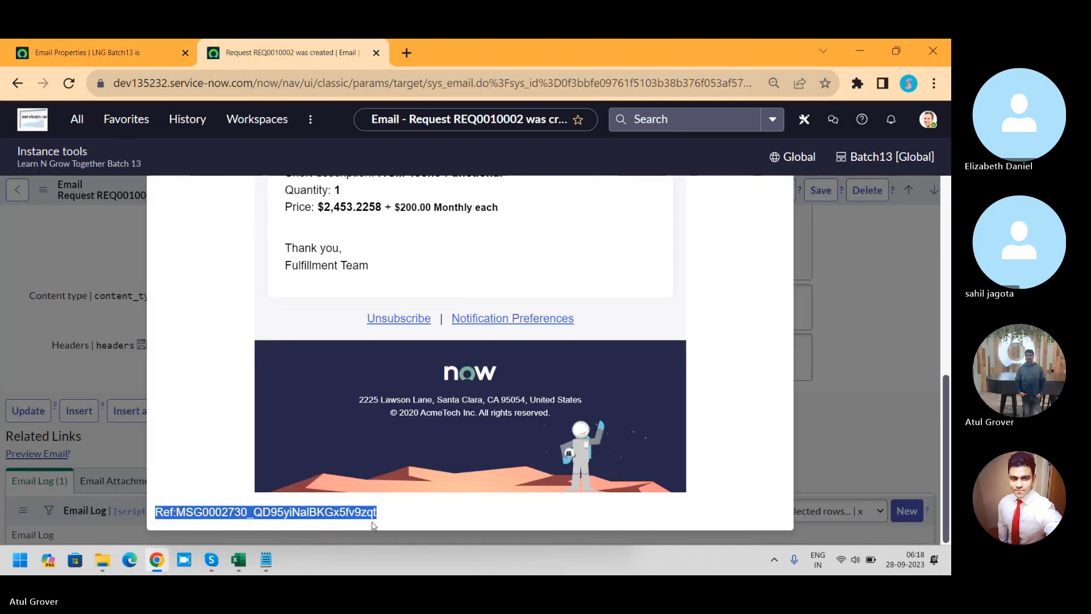
click(116, 53)
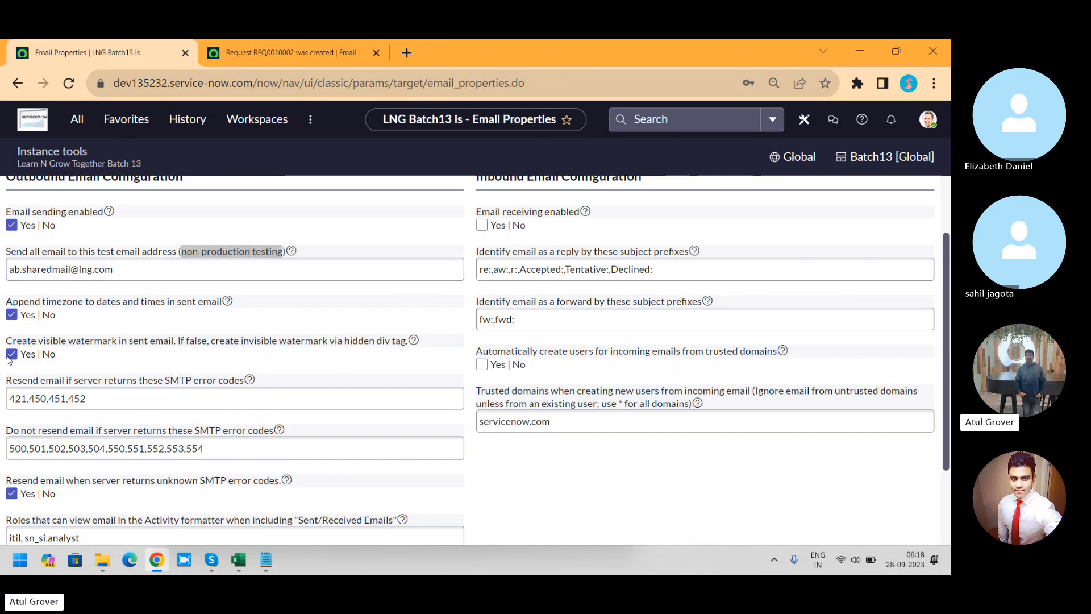
click(267, 55)
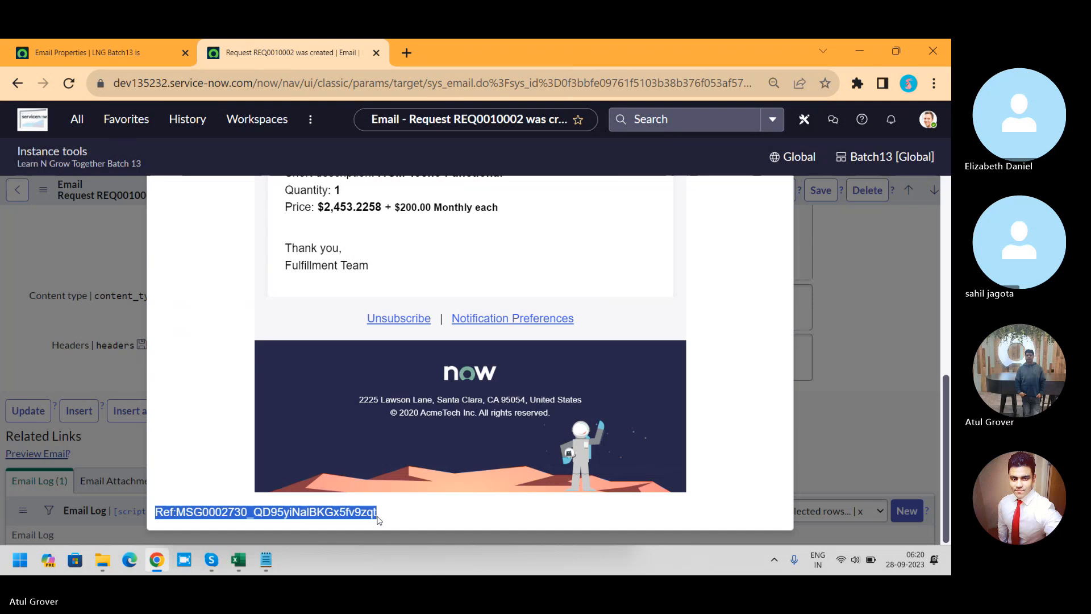
click(124, 51)
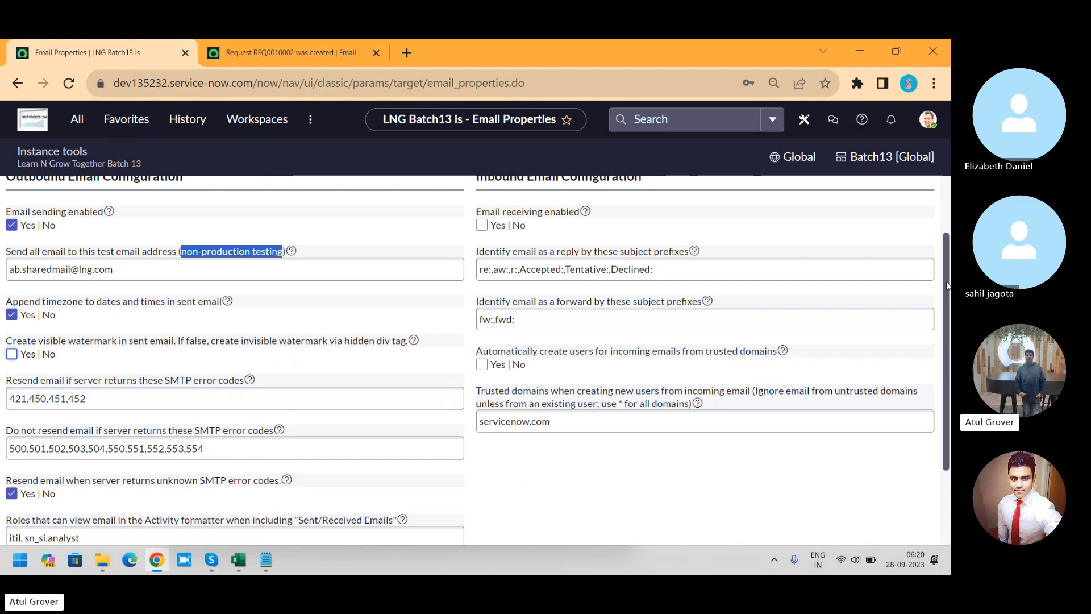
Step: Examine the remaining outbound email properties and return to the request details in the previewed email
drag(947, 285, 943, 345)
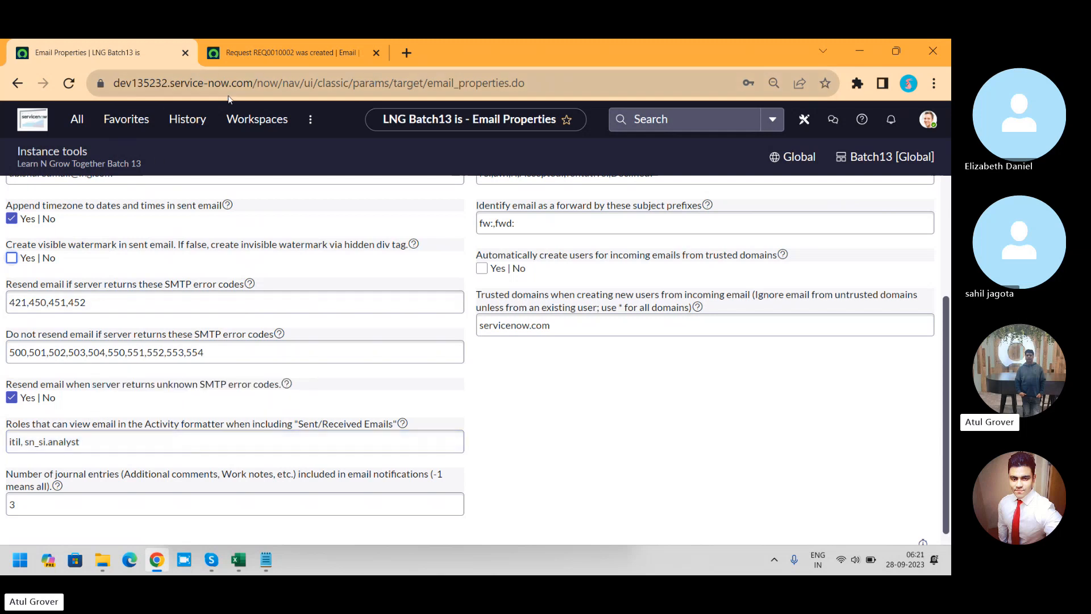
click(278, 48)
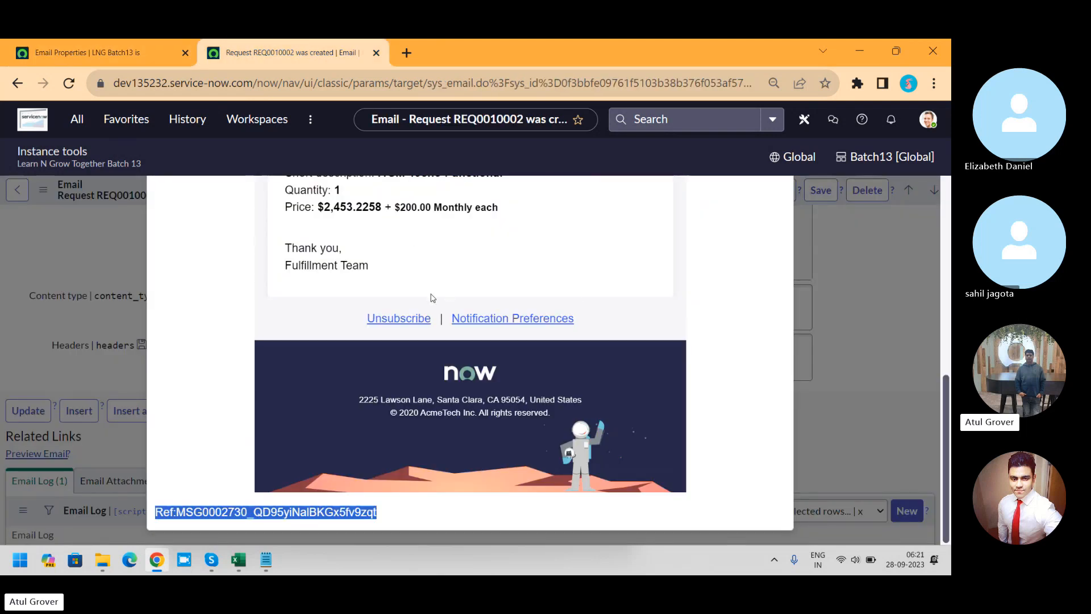
scroll(406, 343, up, 5)
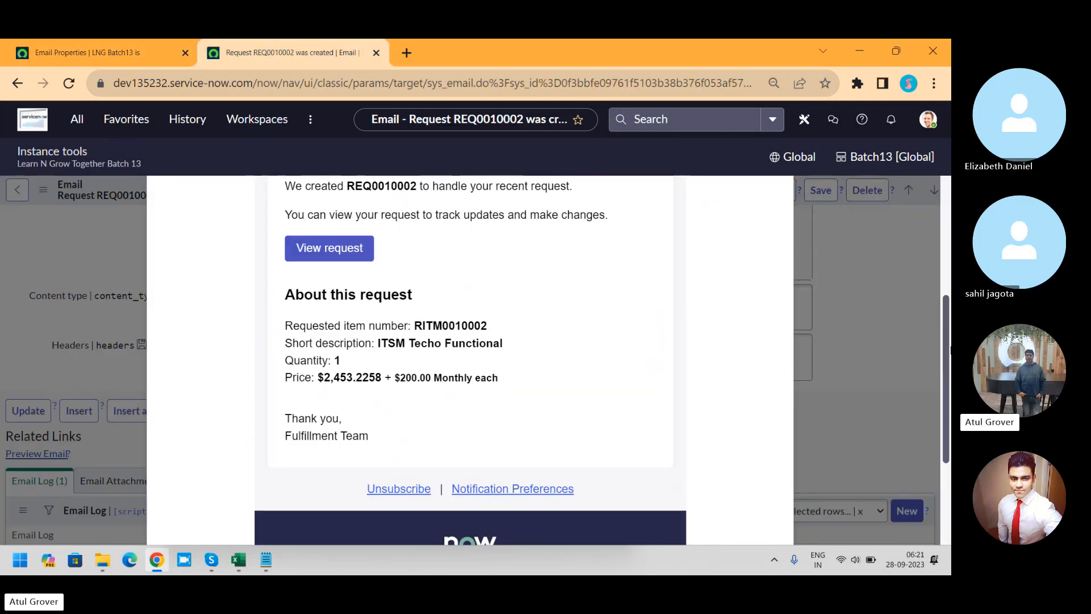
Step: Copy the request number from the previewed email and open its request record through a global search in a duplicated tab
double_click(375, 303)
key(ctrl+c)
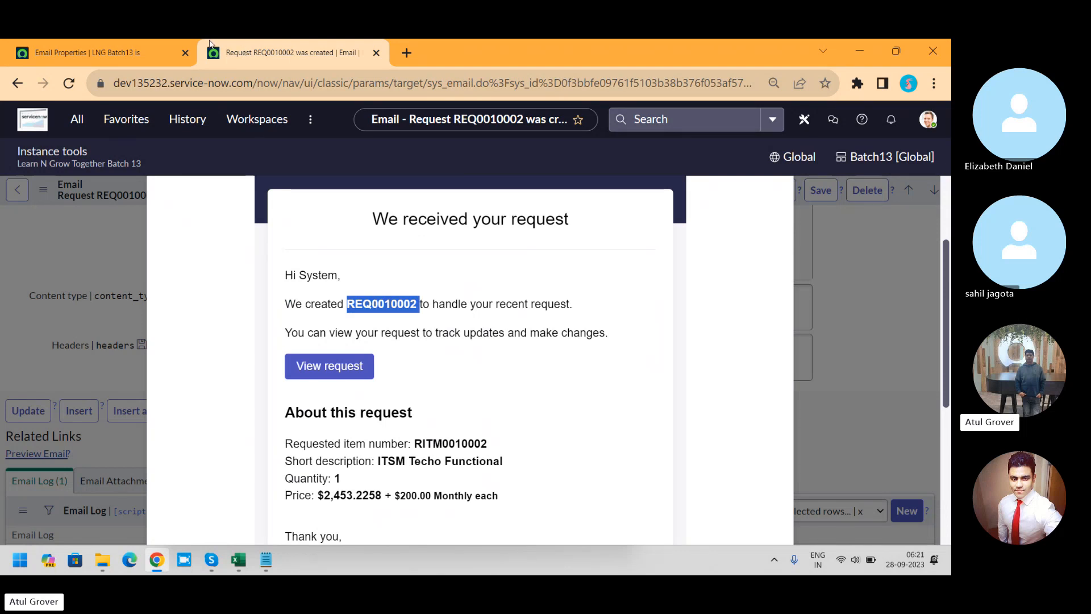
right_click(257, 52)
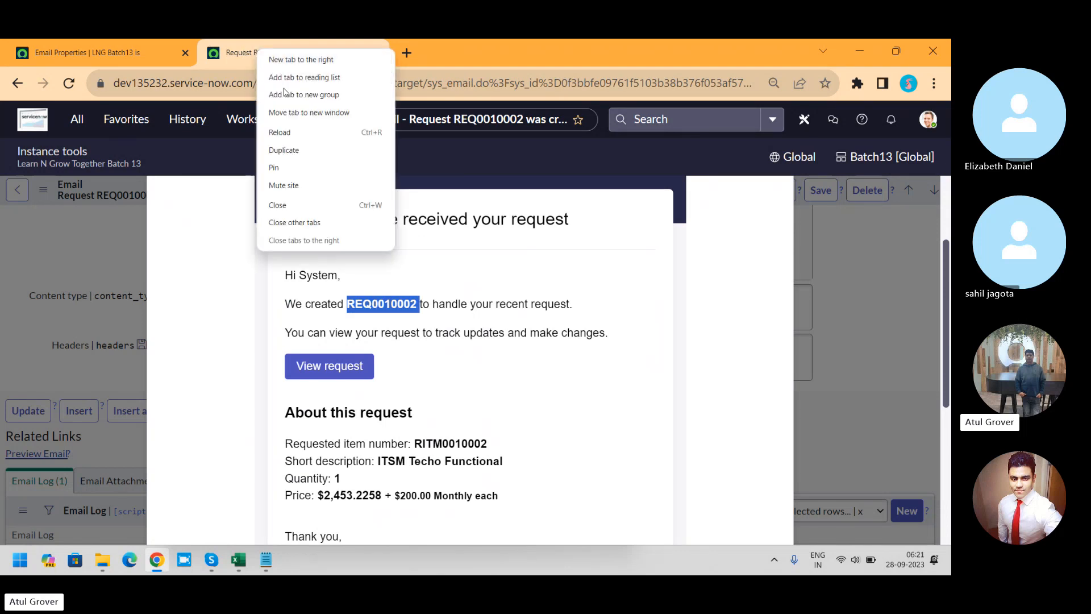
click(296, 151)
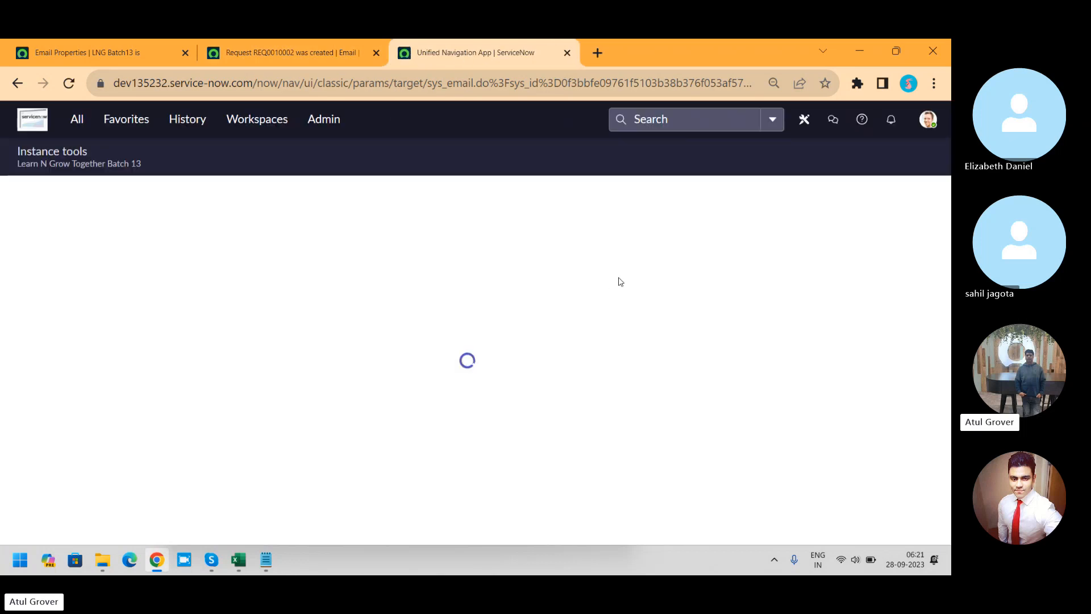
click(654, 123)
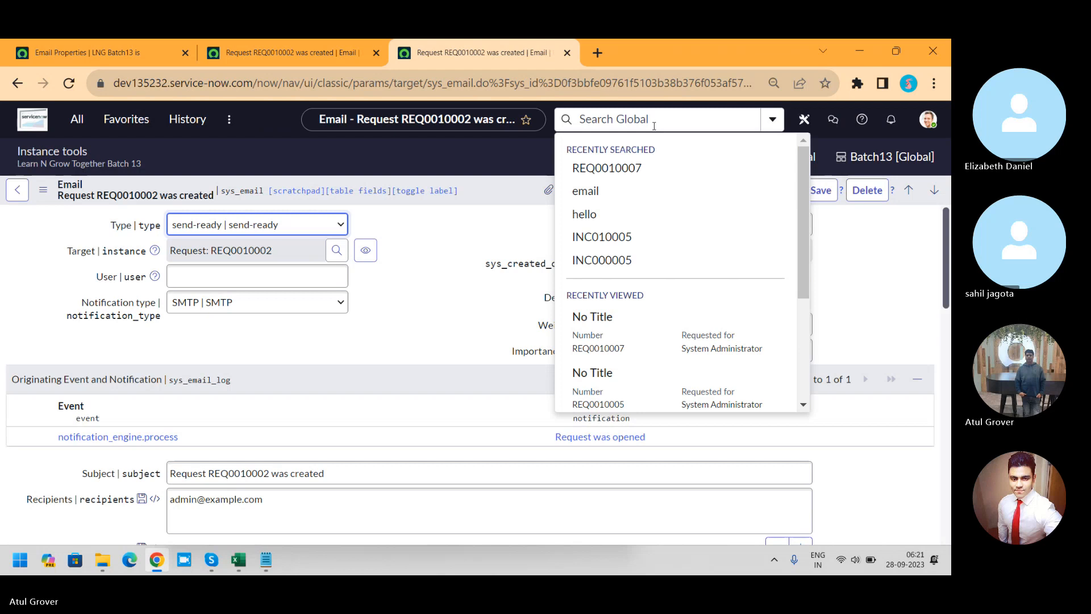
key(ctrl+v)
key(Return)
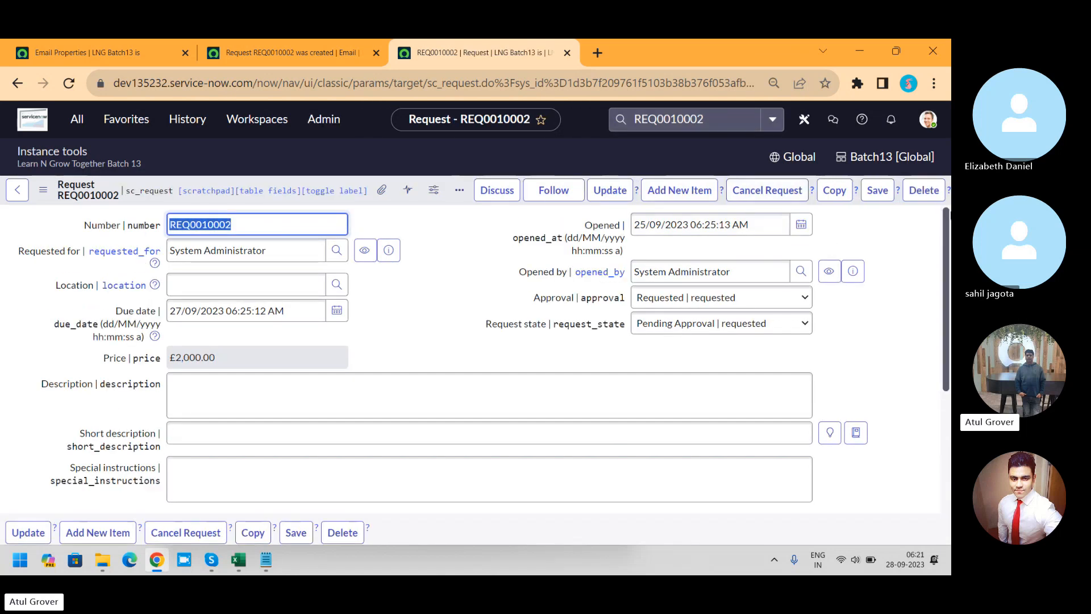
Step: Open the "Provide requested service" catalog task through the request's requested item and examine its work notes and activities
drag(944, 217, 951, 252)
scroll(103, 513, down, 2)
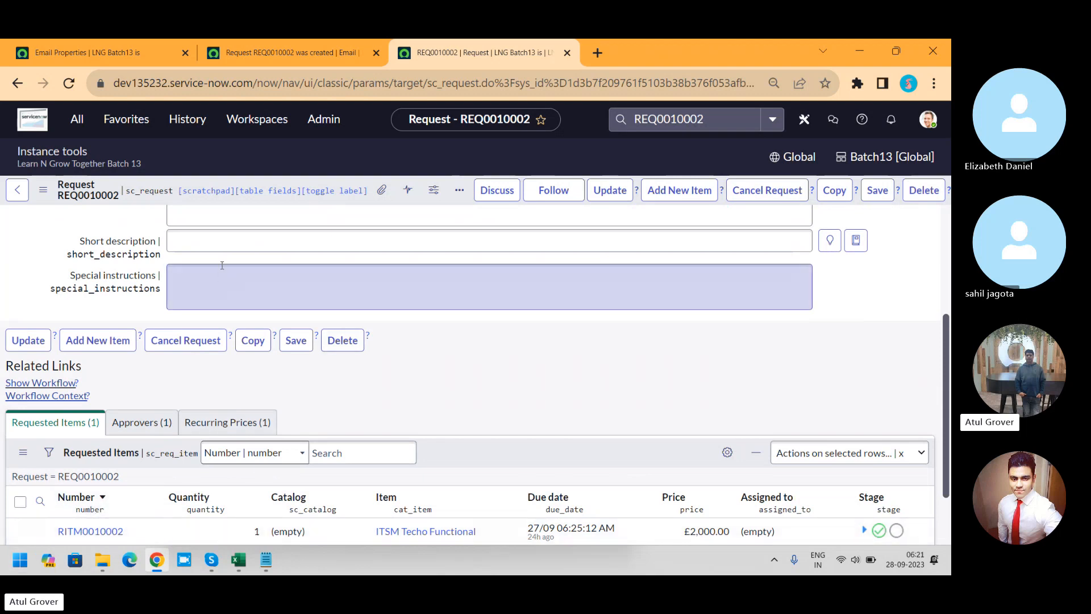
click(103, 531)
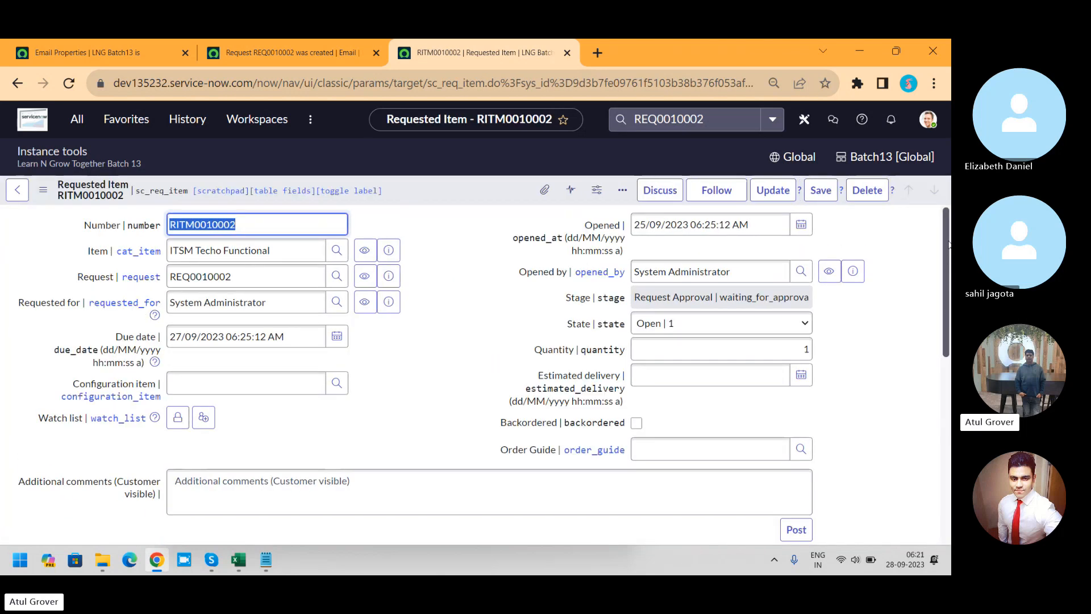
scroll(947, 244, down, 5)
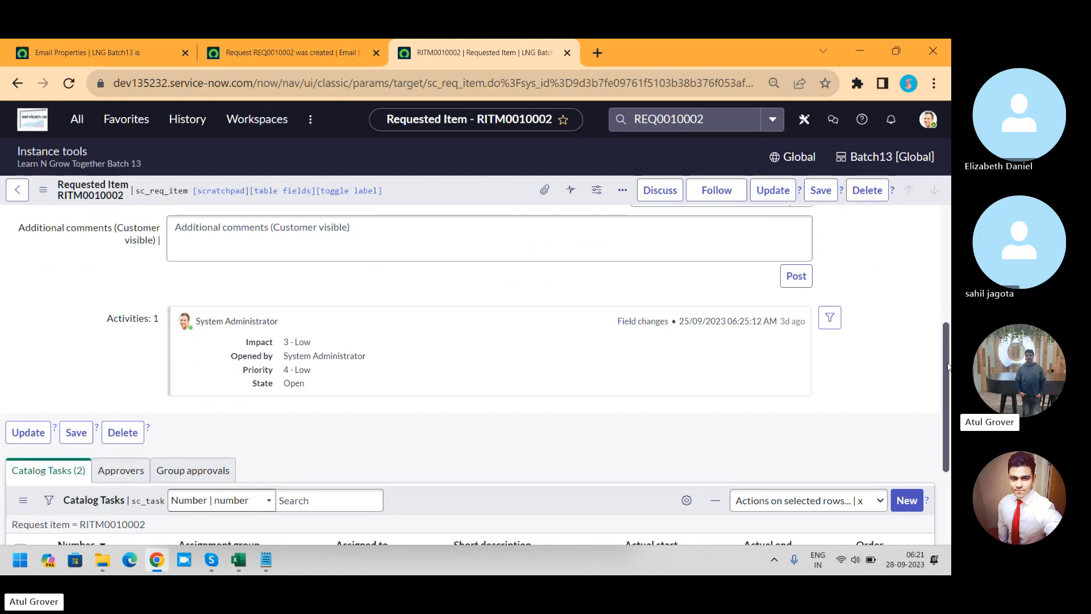
scroll(947, 367, down, 3)
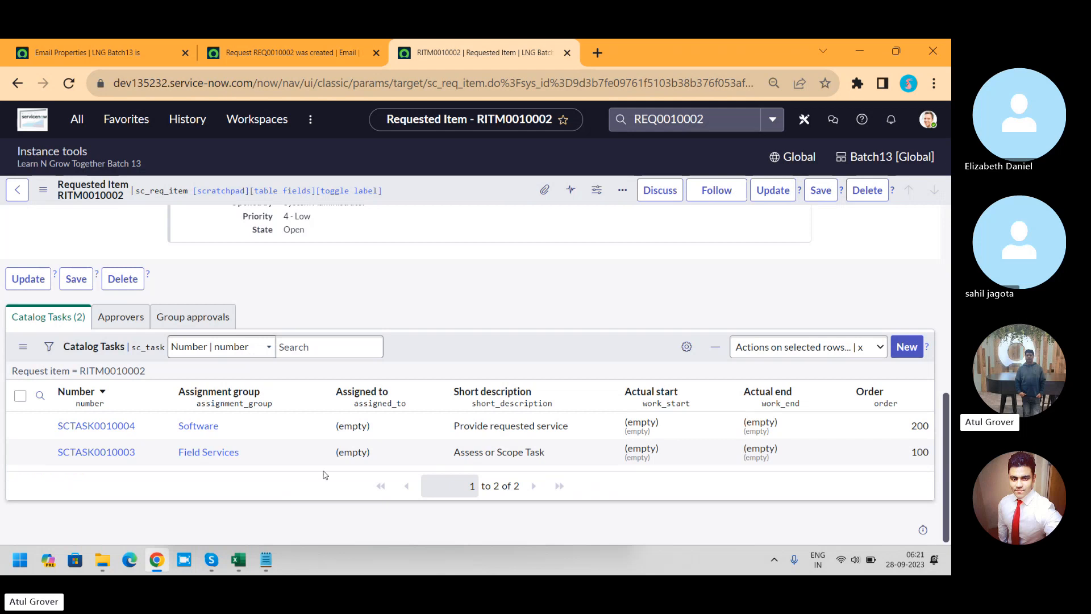
click(83, 434)
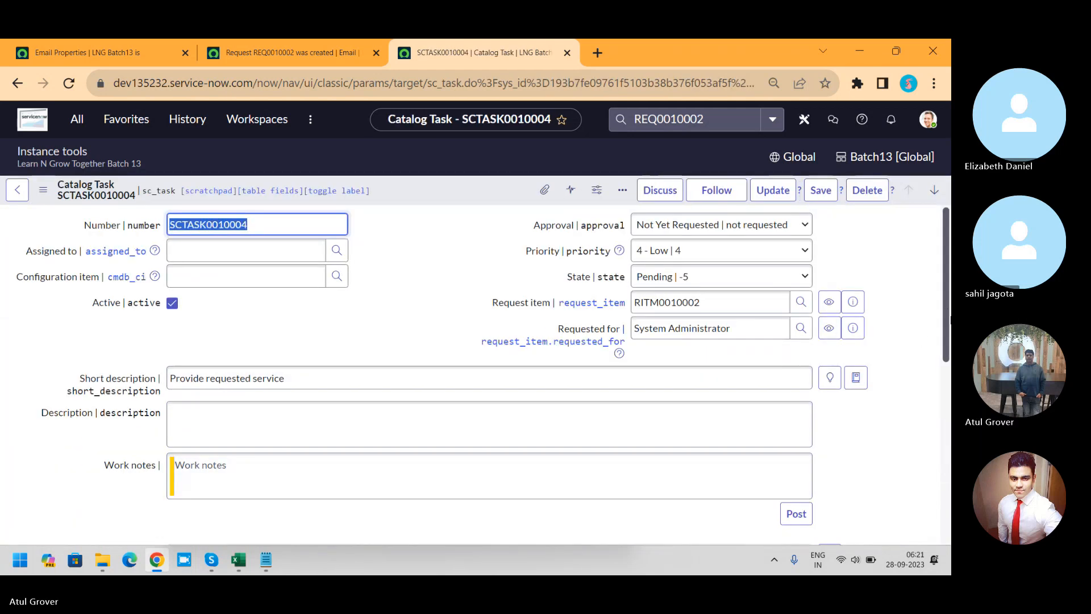
scroll(943, 328, down, 1)
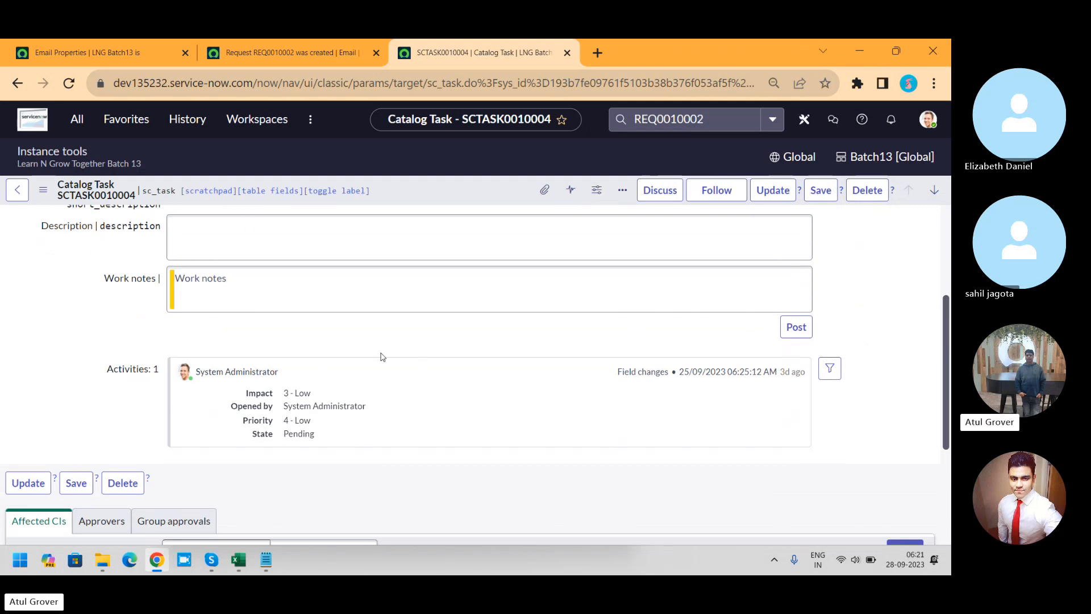
Step: Return to Email Properties and enable email receiving in the inbound email configuration
click(104, 42)
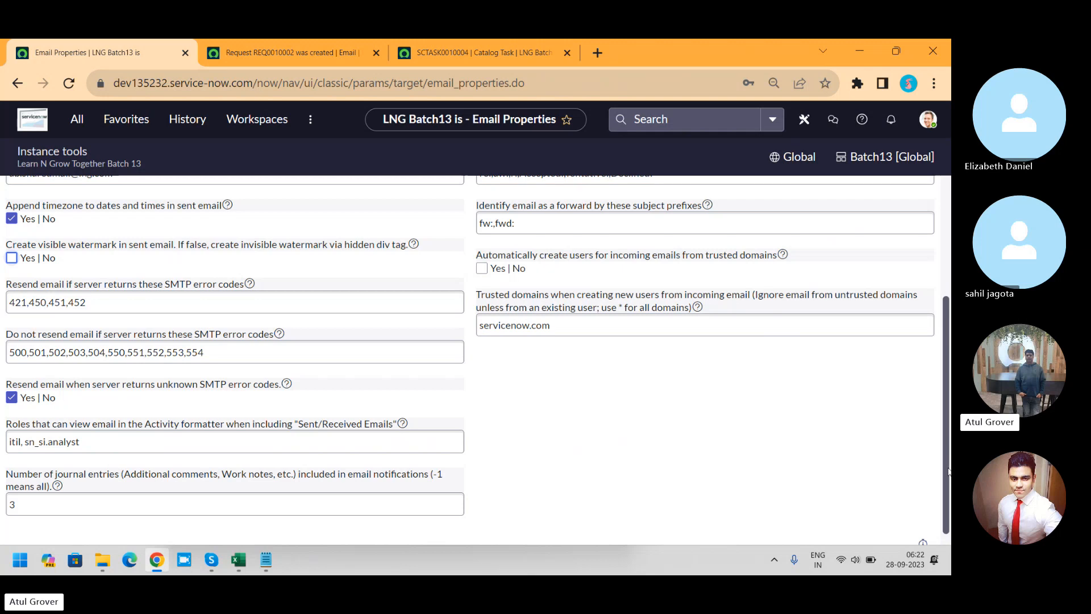
drag(947, 476, 949, 310)
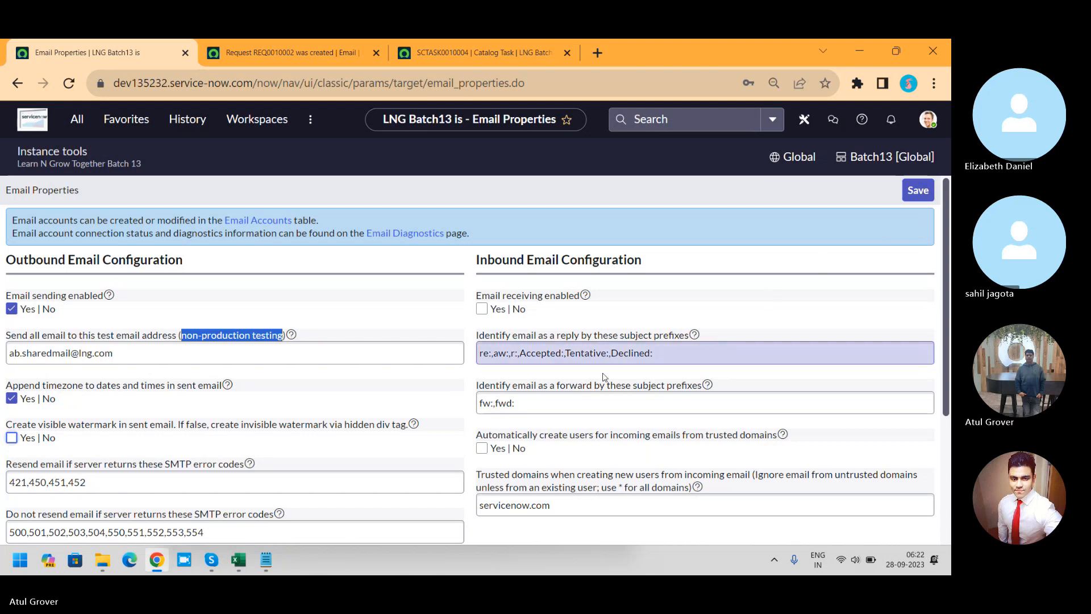
click(482, 259)
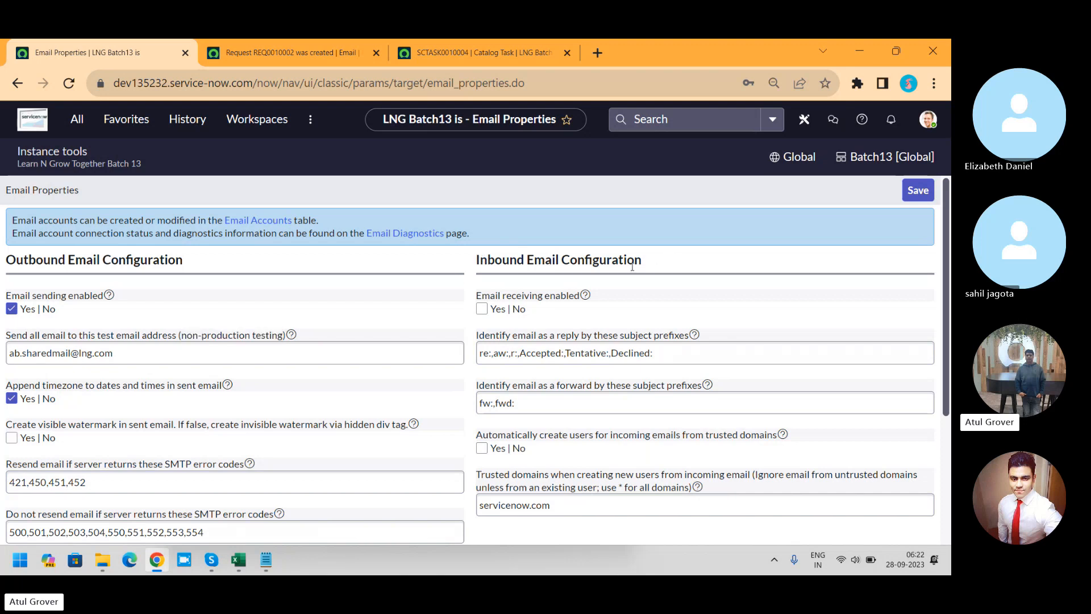
click(482, 309)
scroll(943, 355, down, 2)
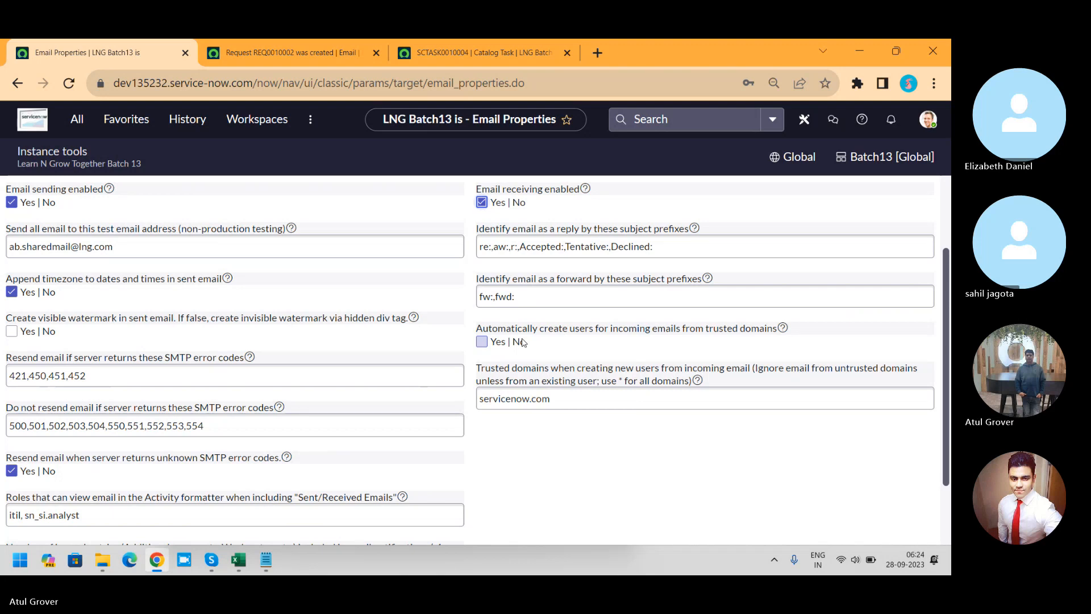
key(alt+Tab)
key(Tab)
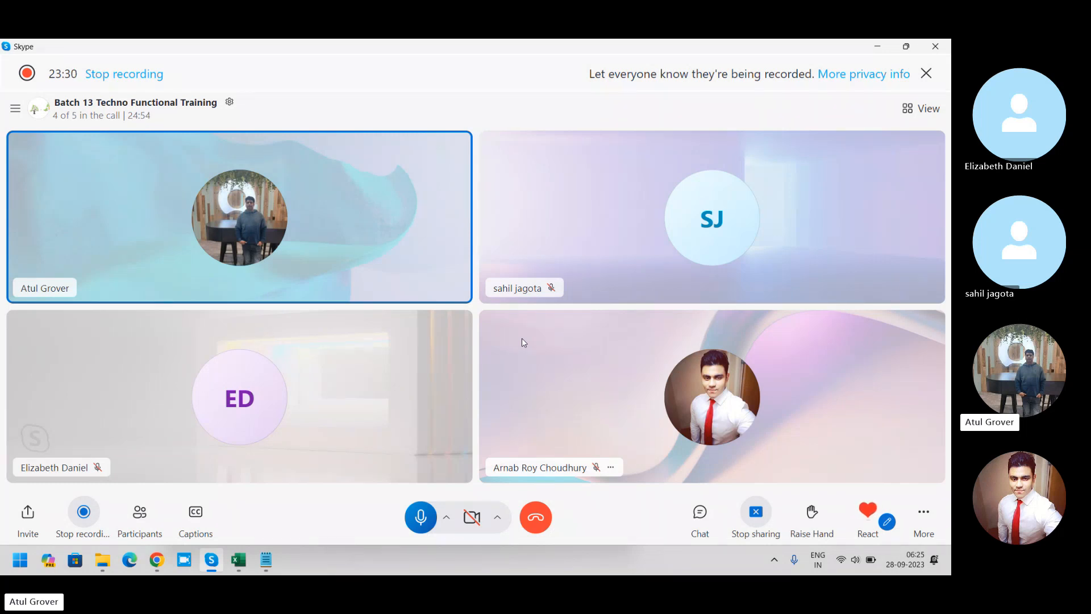
key(alt+Tab)
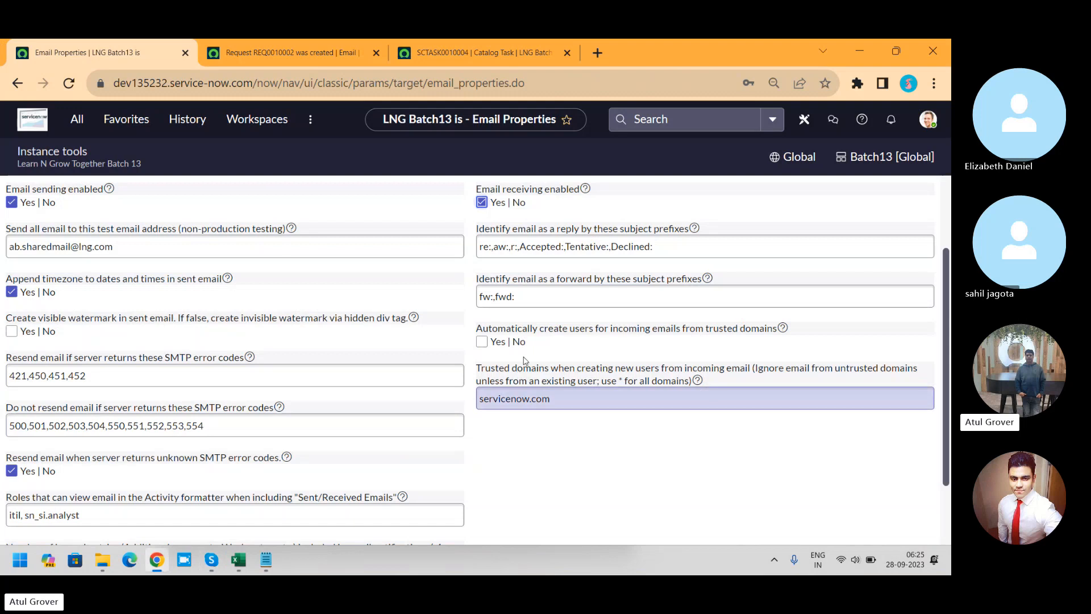
Step: Enable automatic user creation for incoming emails with * as the trusted domains value, and save the email properties
click(481, 342)
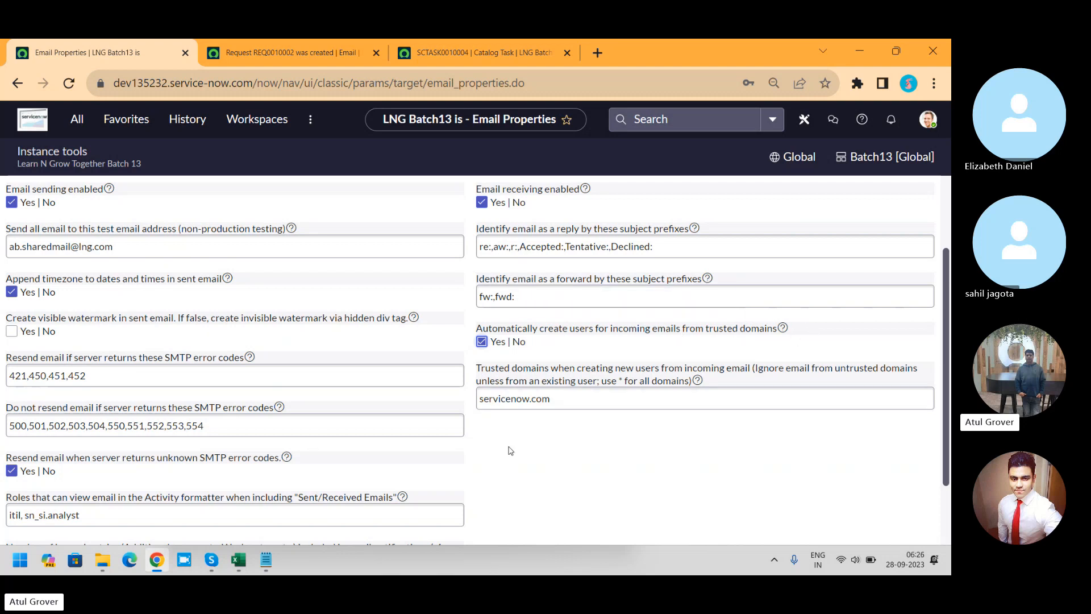
drag(558, 398, 403, 398)
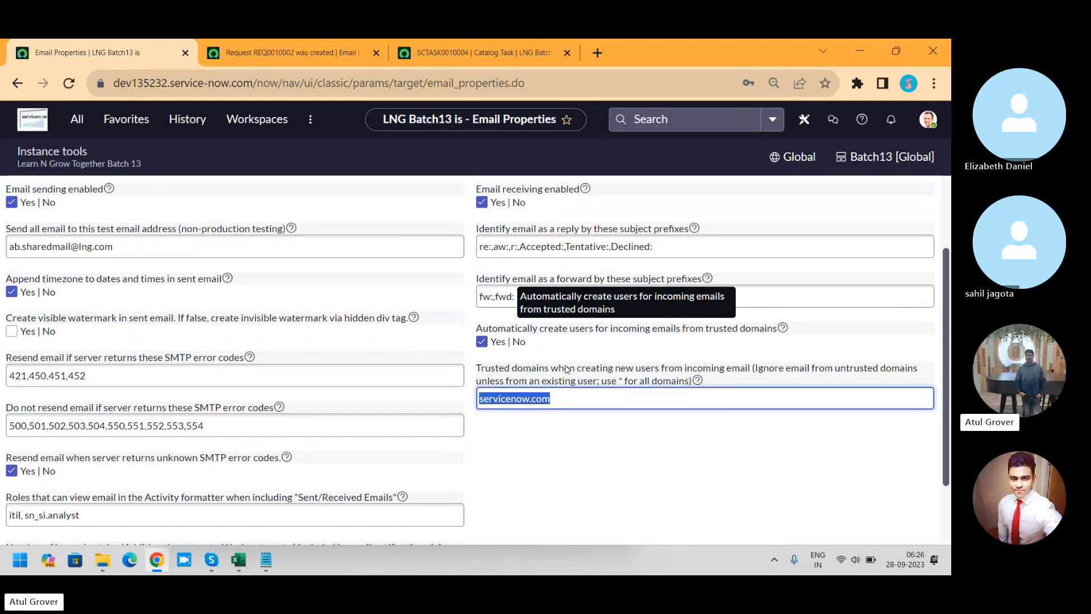
click(570, 401)
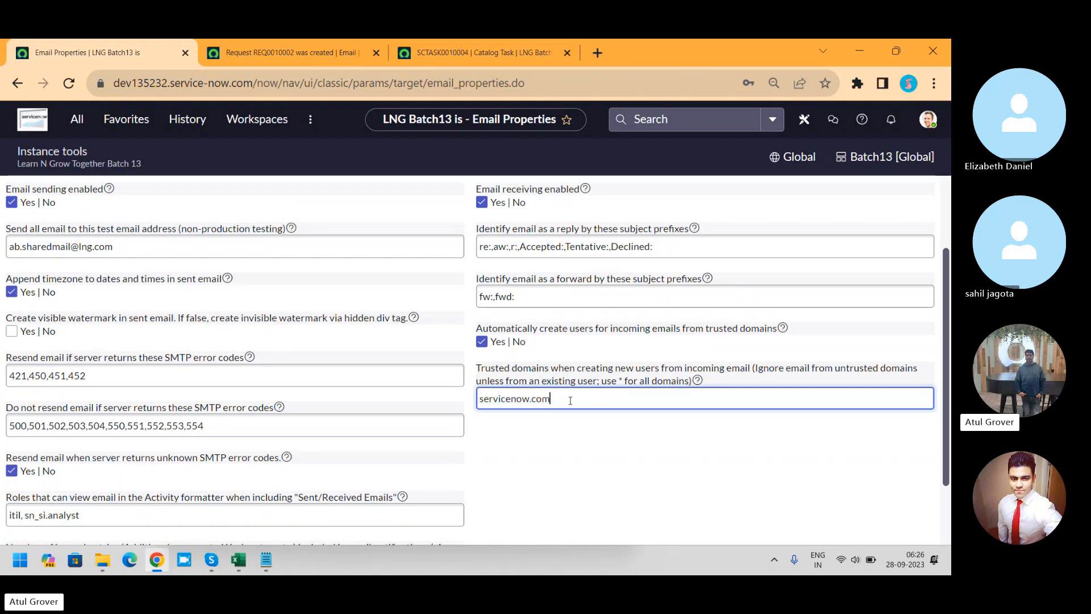
drag(570, 400, 386, 408)
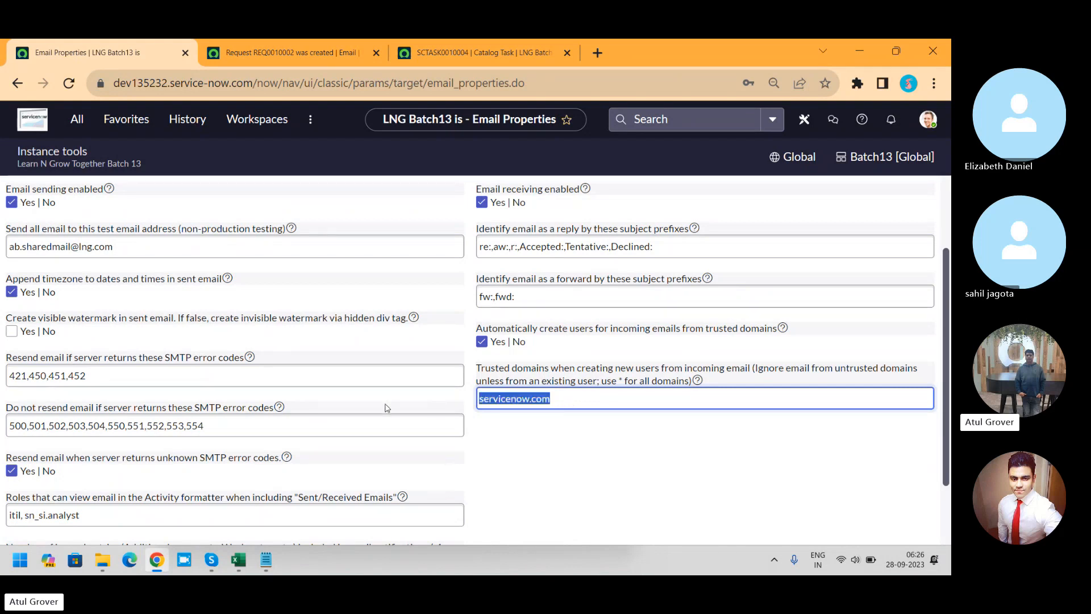
text(*)
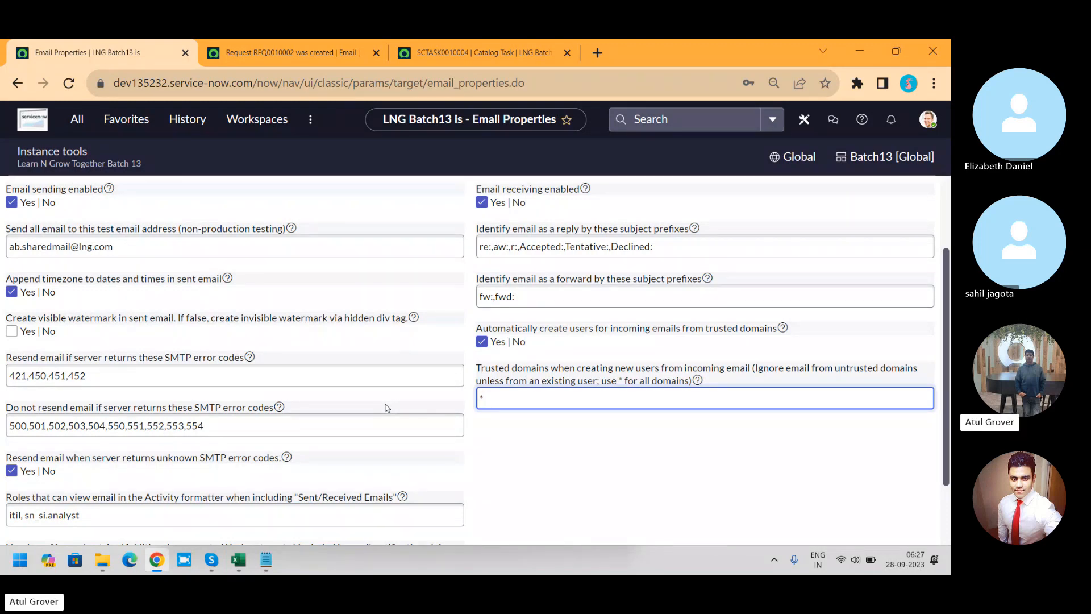
drag(947, 384, 947, 292)
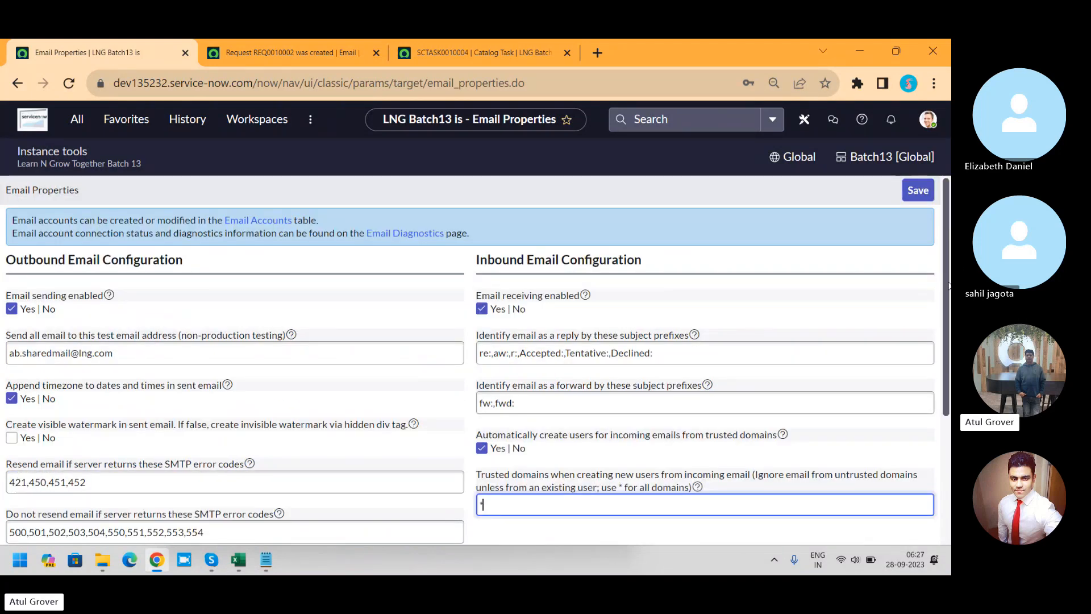
click(925, 193)
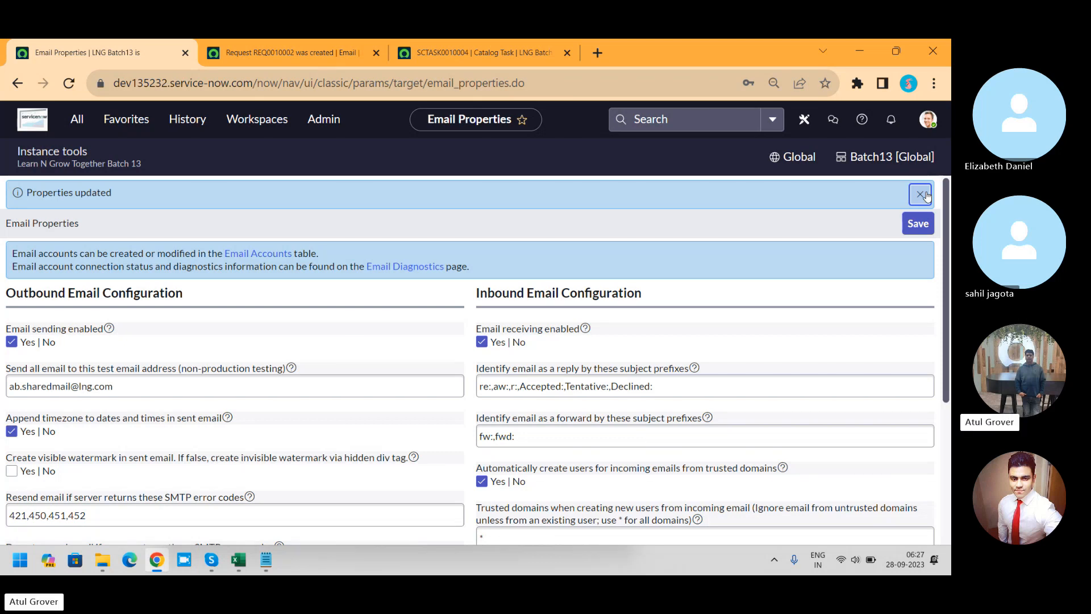
Step: Review the layout of the previewed request-created email from its header banner to its footer
click(244, 56)
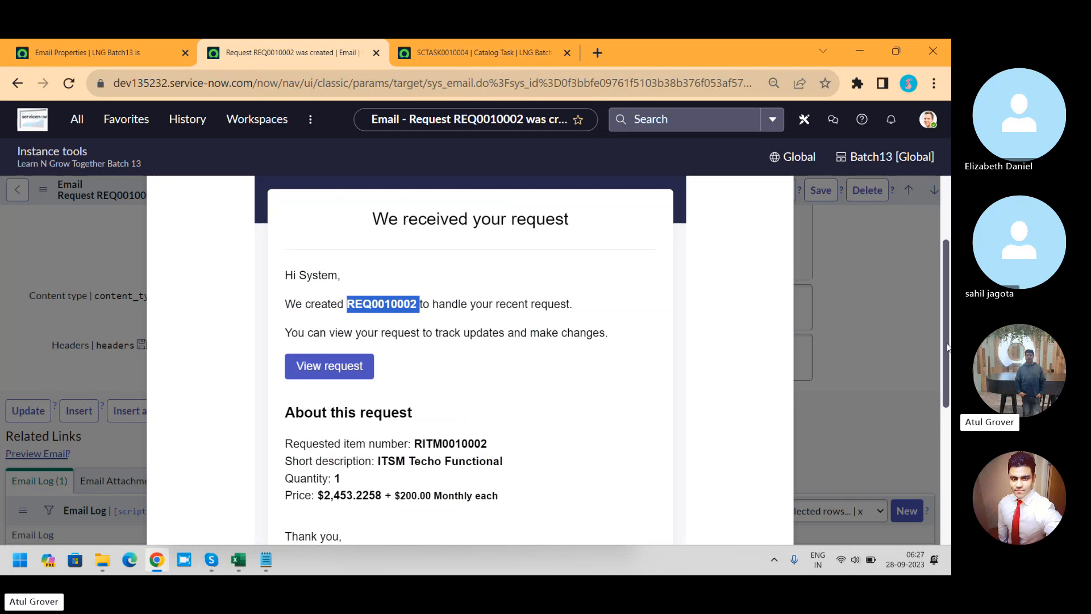
drag(946, 331, 947, 271)
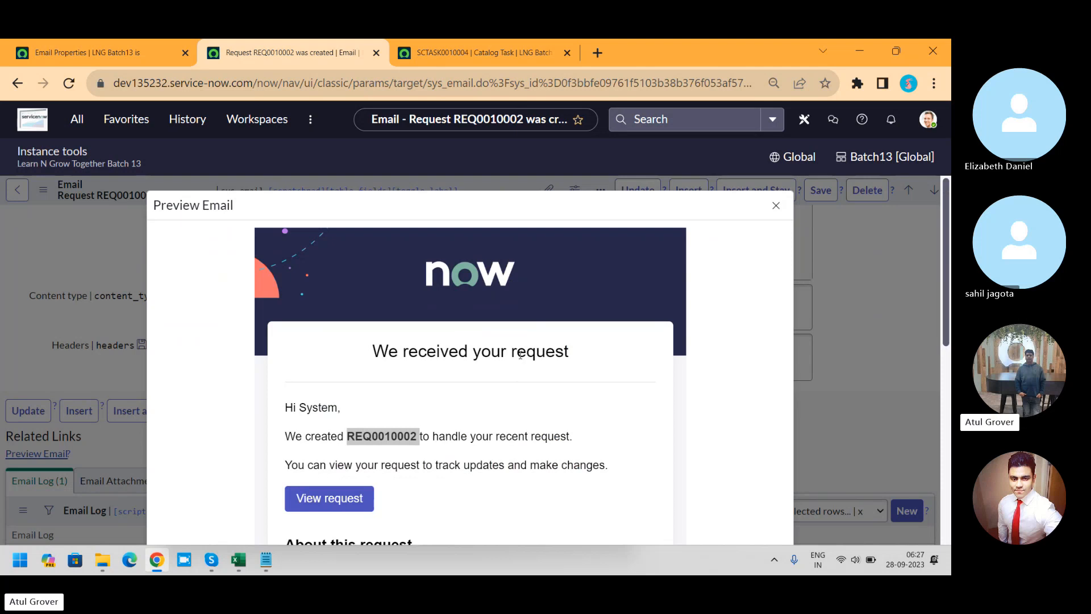
mouse_move(943, 216)
mouse_down()
mouse_move(943, 257)
mouse_move(942, 224)
mouse_up()
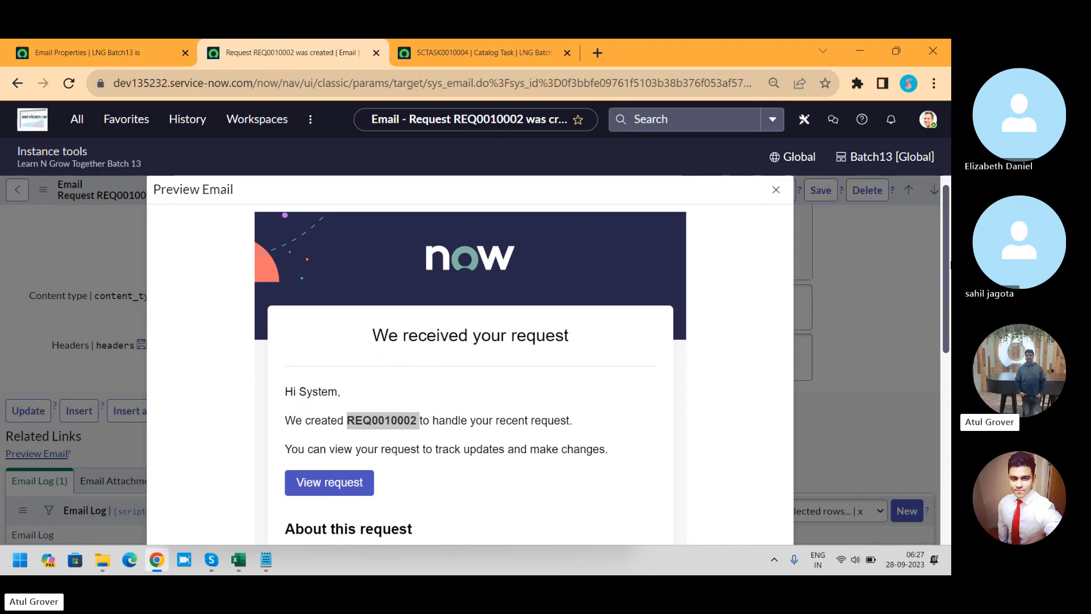
drag(942, 264, 928, 406)
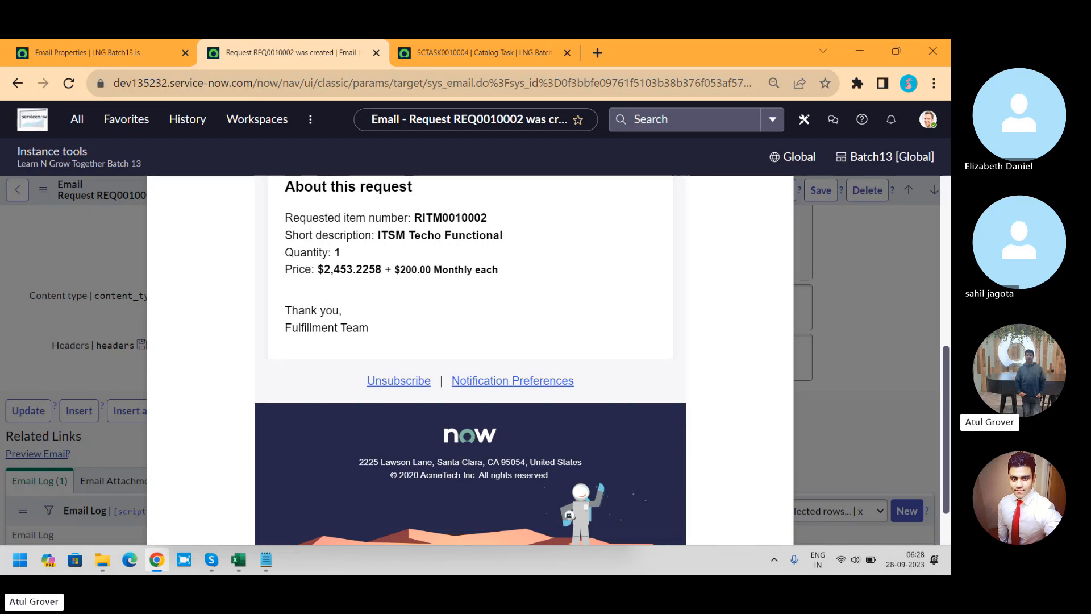
drag(950, 389, 947, 226)
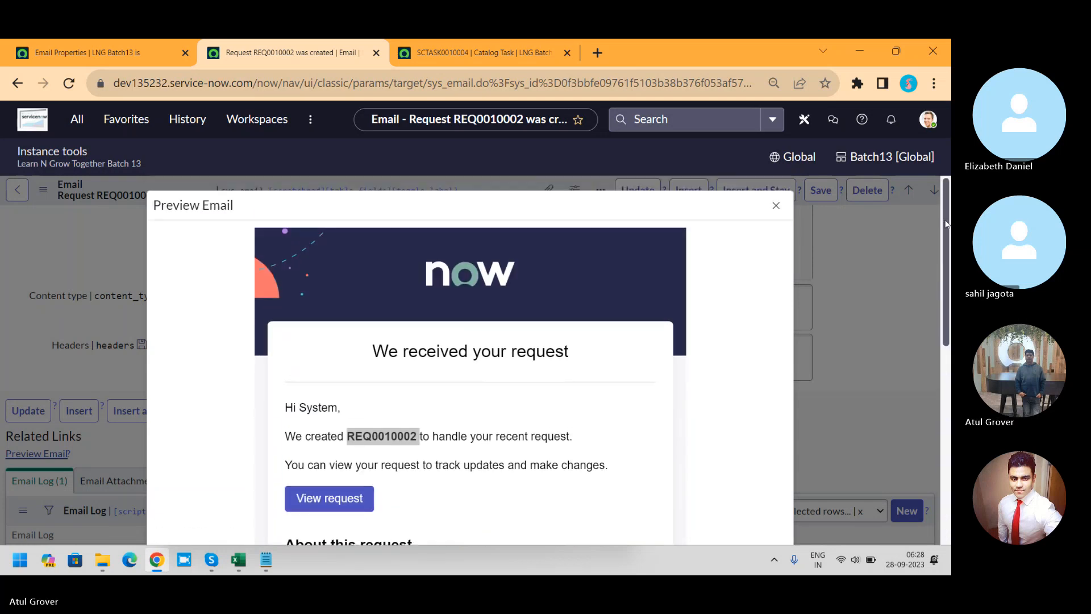
Step: Close the email preview and open the full application navigator from the Email Properties page
click(776, 205)
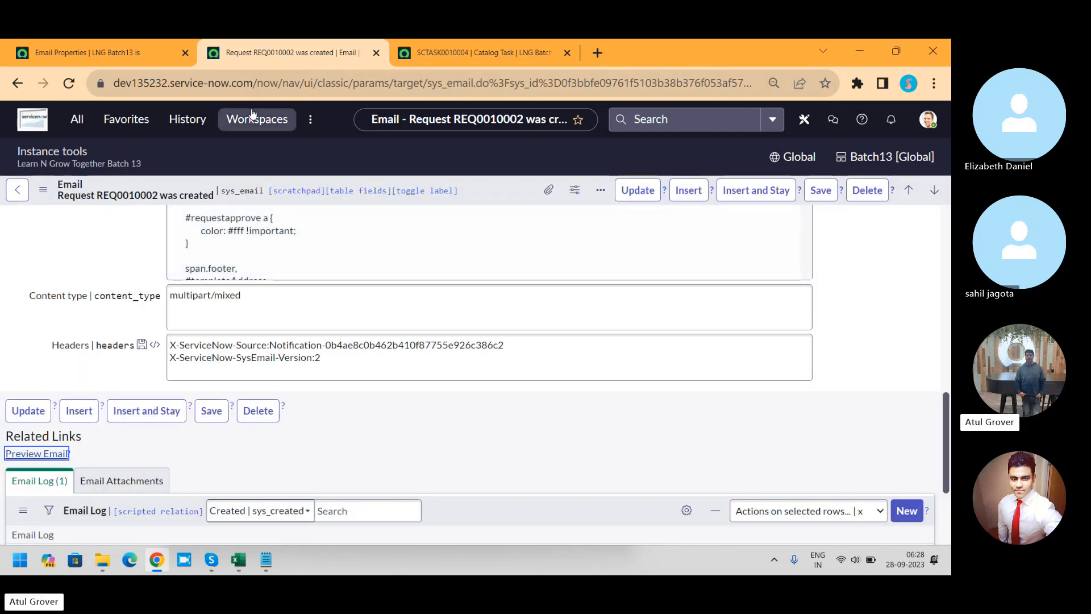
click(99, 56)
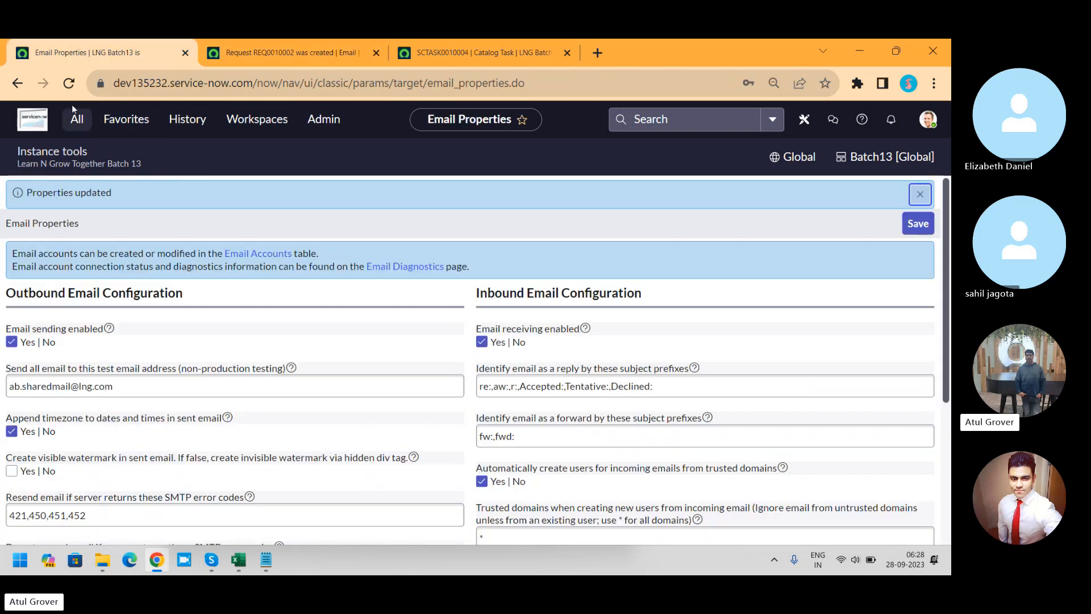
click(76, 118)
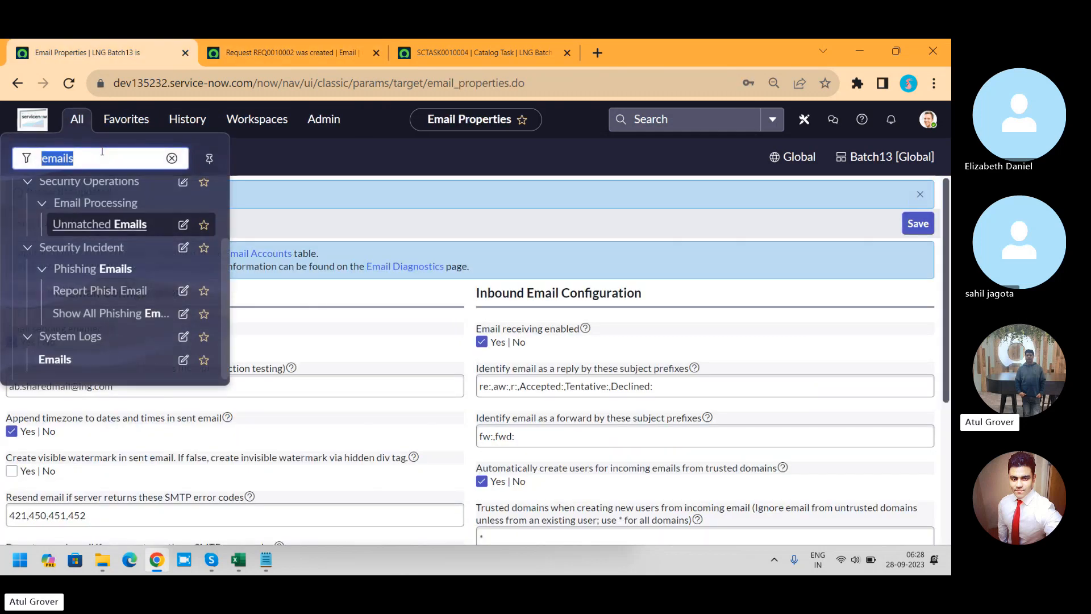
key(End)
key(BackSpace)
text(no)
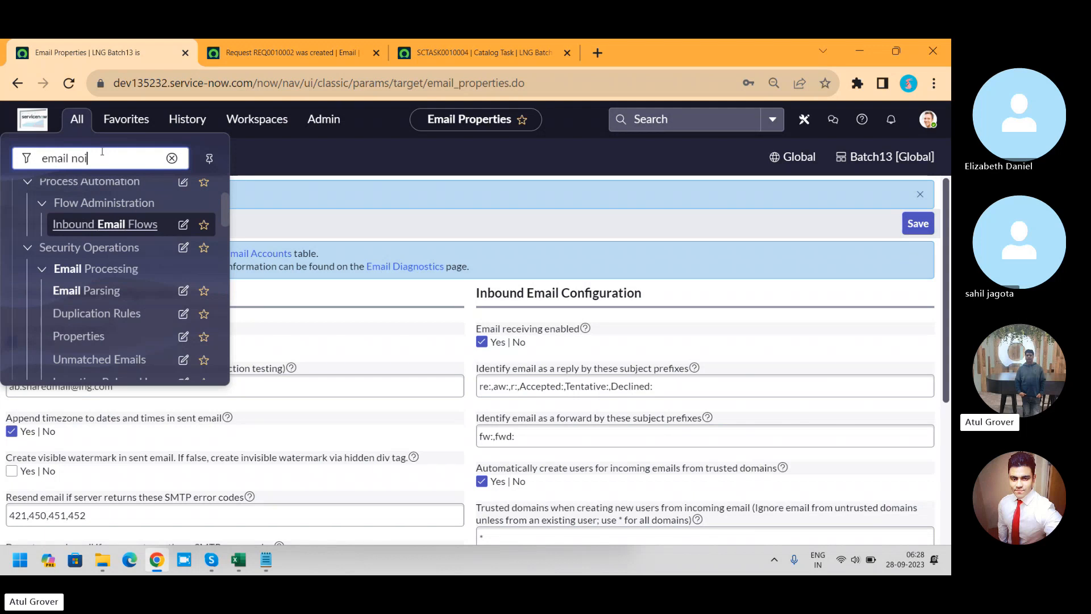
text(tifi)
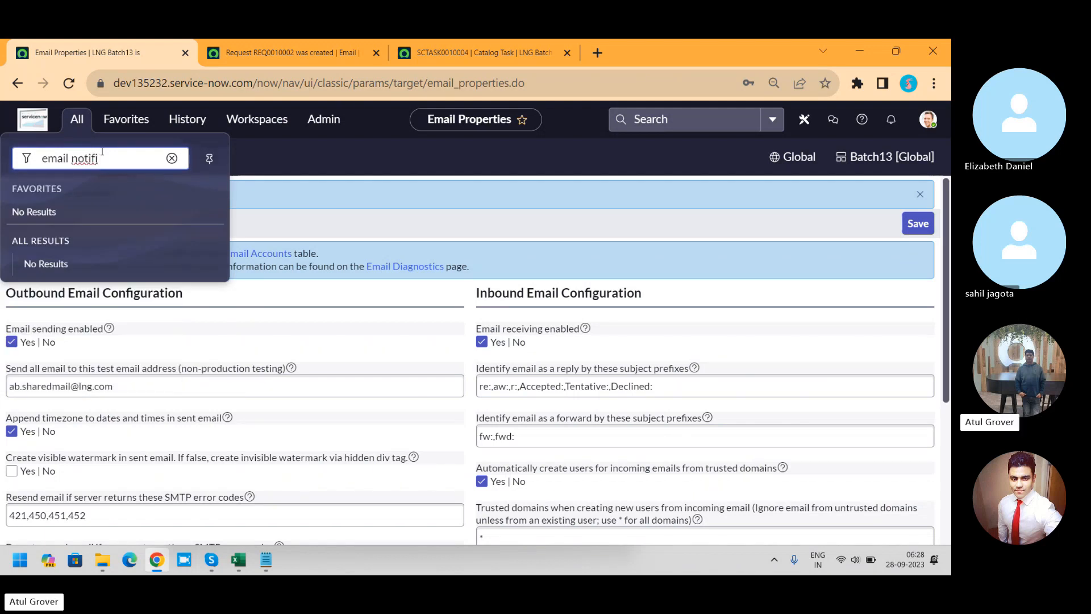
key(BackSpace)
key(BackSpace)
key(BackSpace)
key(BackSpace)
key(BackSpace)
key(BackSpace)
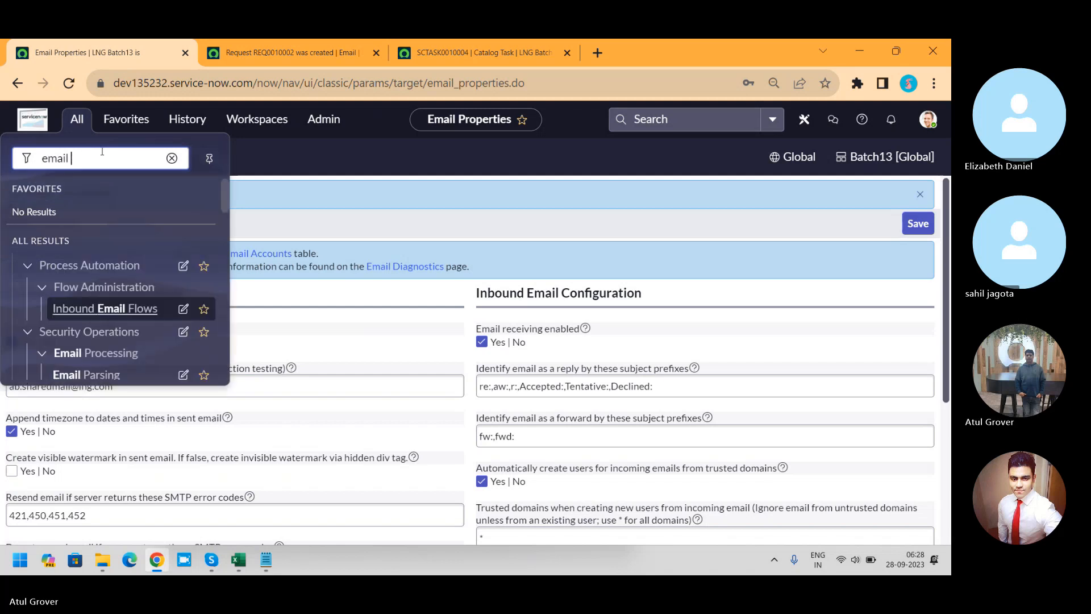
key(BackSpace)
key(BackSpace)
key(BackSpace)
key(BackSpace)
key(BackSpace)
Step: Filter the navigator by "Notificatio" and open Notifications in the Email section of System Notification
text(No)
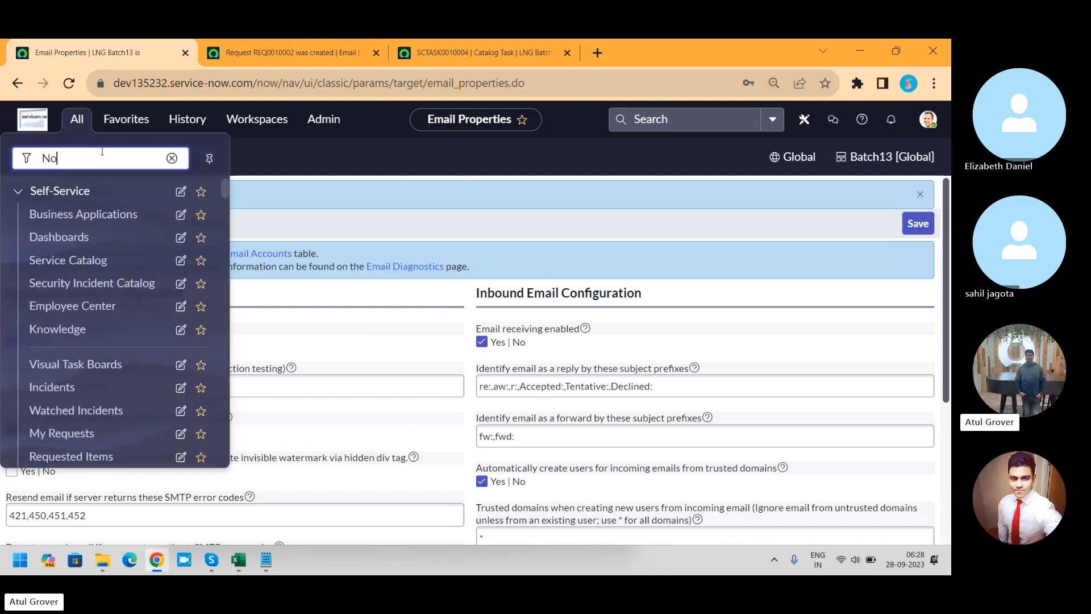
text(tificatio)
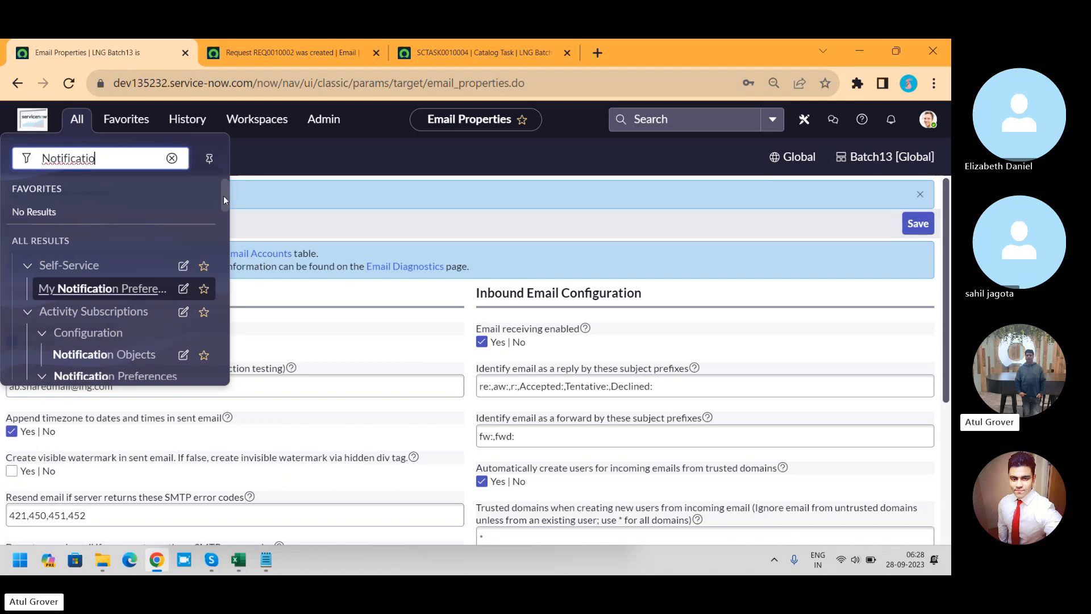
drag(223, 195, 226, 288)
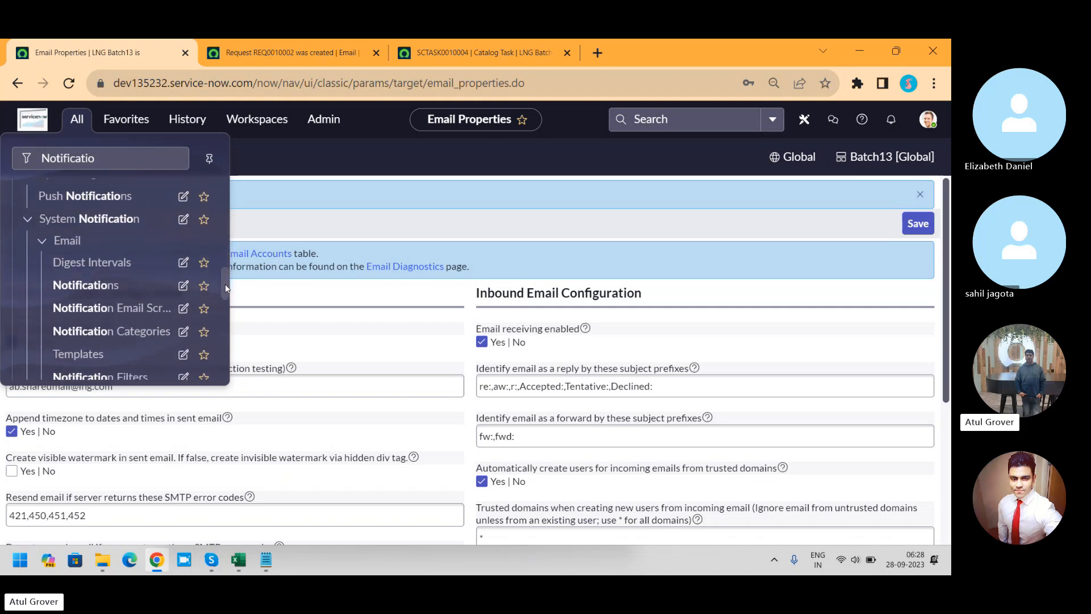
click(90, 286)
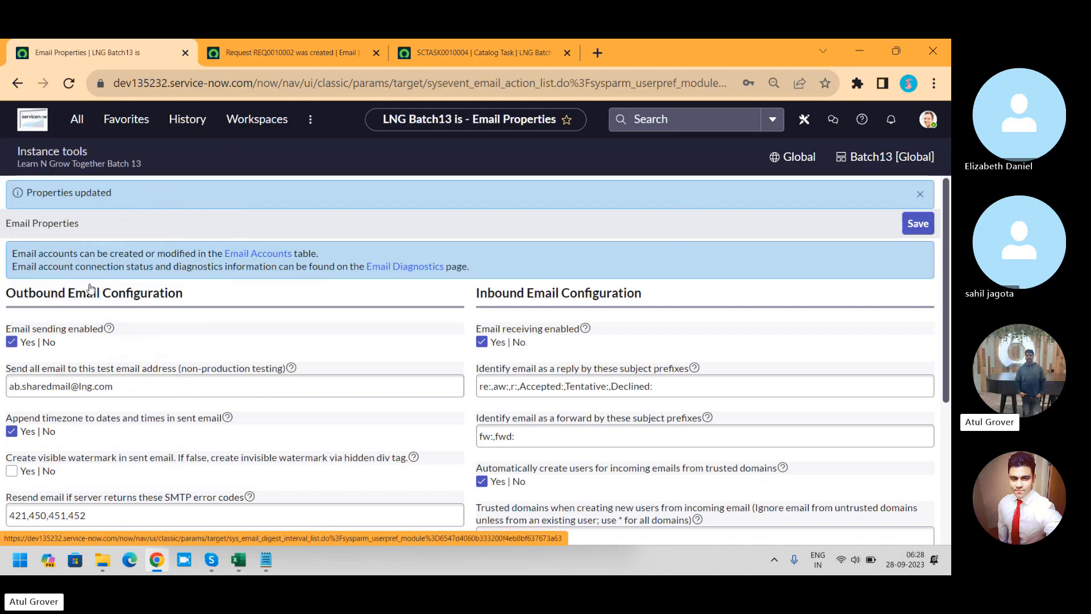
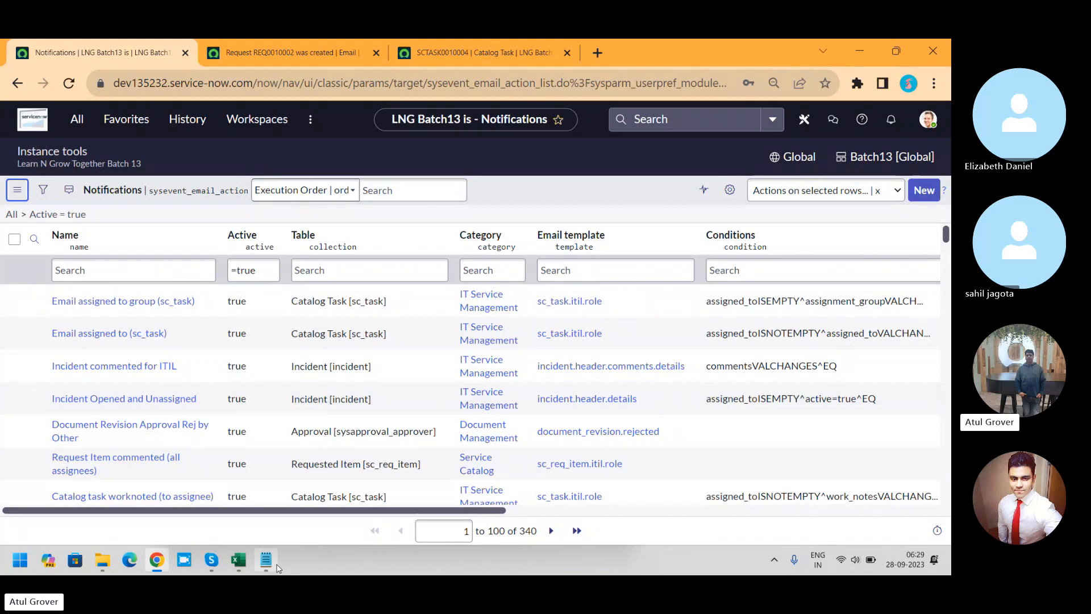
Step: Switch to the Notepad notes, highlight the lines on content and when to send the letter, and return to the Notifications list
click(277, 565)
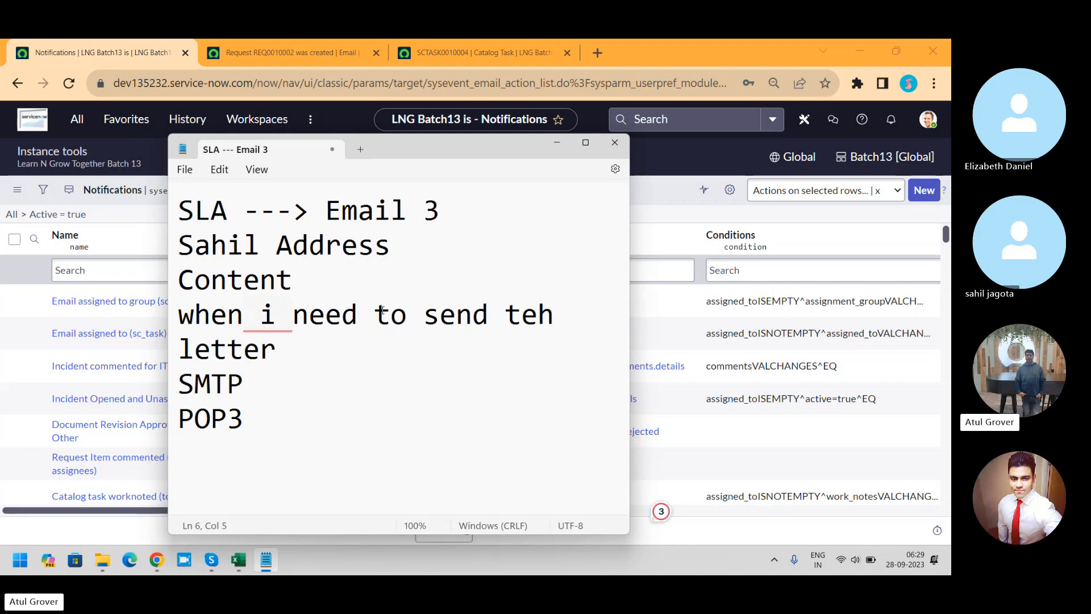
click(386, 248)
drag(387, 248, 180, 245)
click(305, 283)
drag(305, 284, 159, 296)
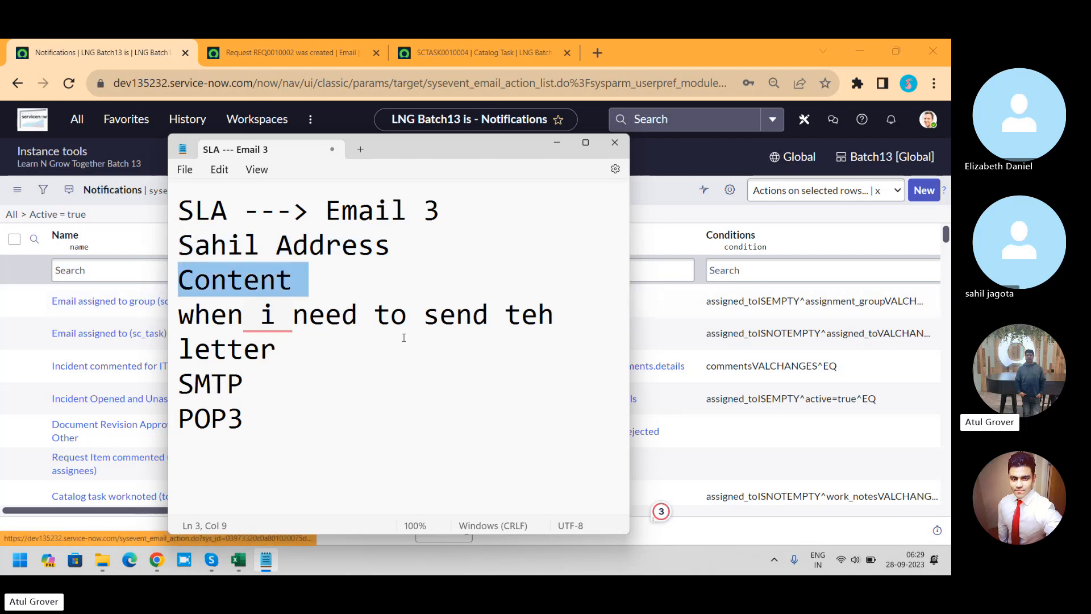
drag(496, 315, 178, 328)
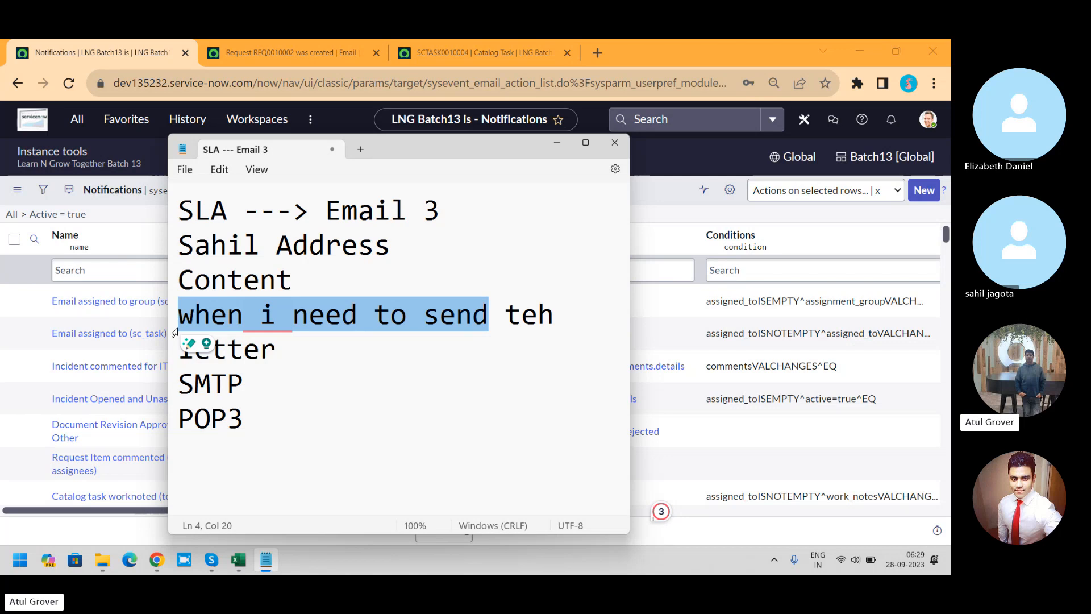
click(674, 188)
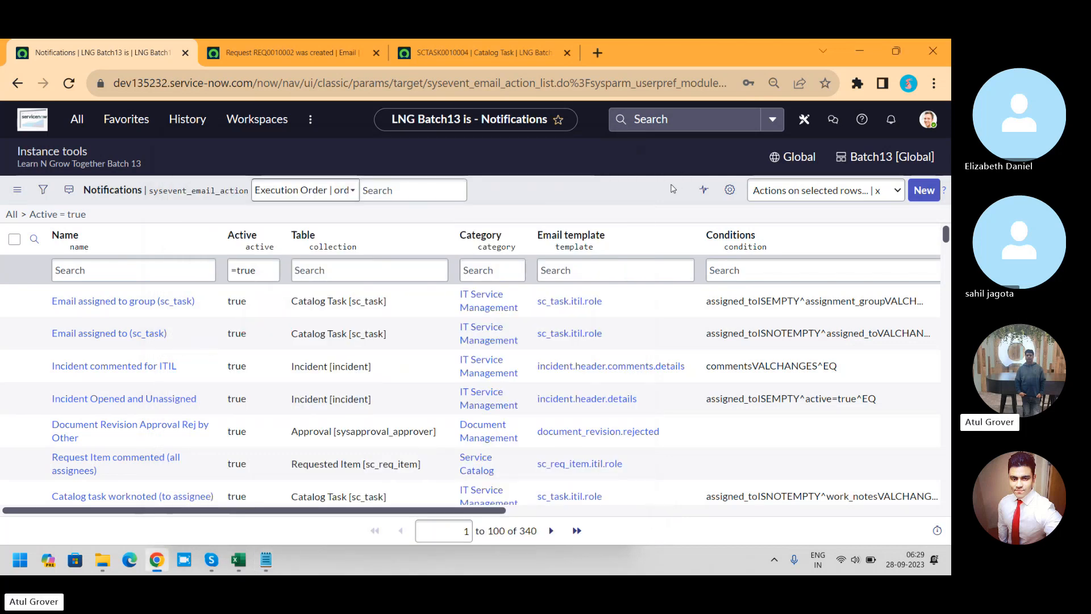
Step: Start a new notification record and name it LNG_INcident_creaton
click(923, 193)
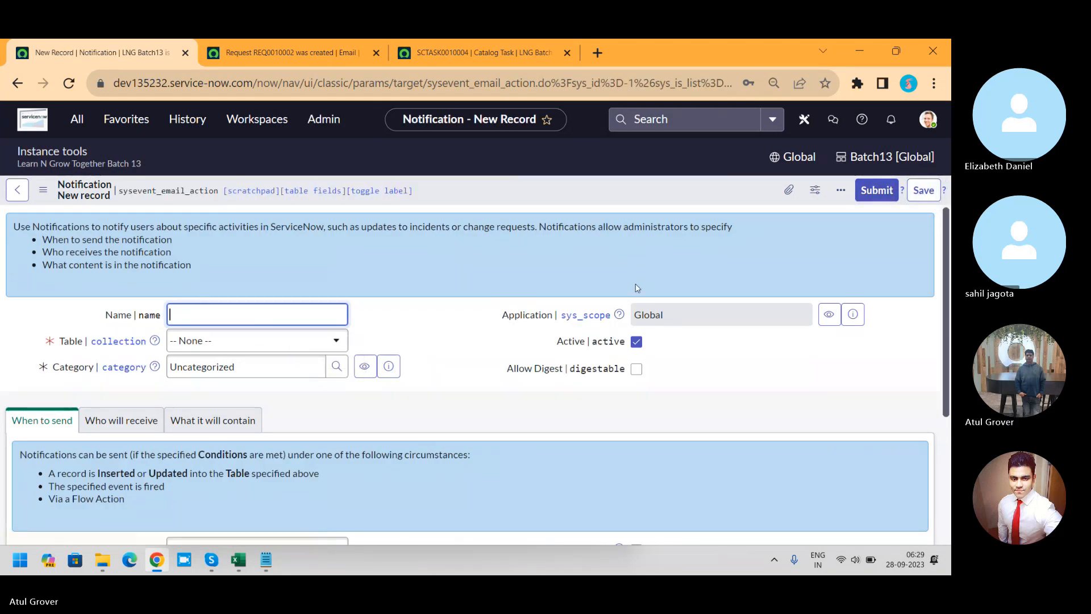
click(444, 317)
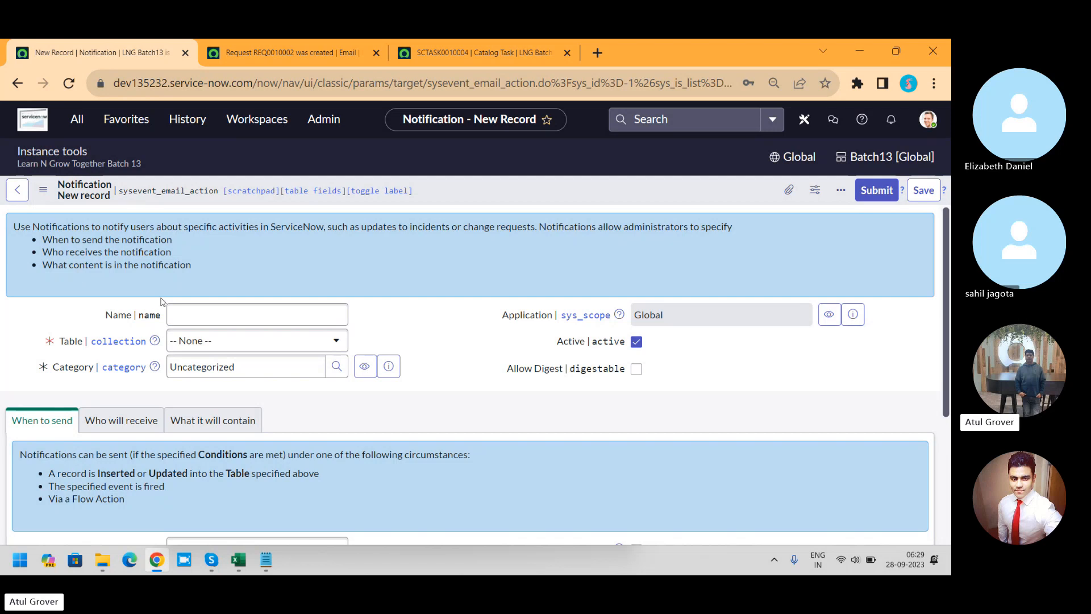
click(212, 311)
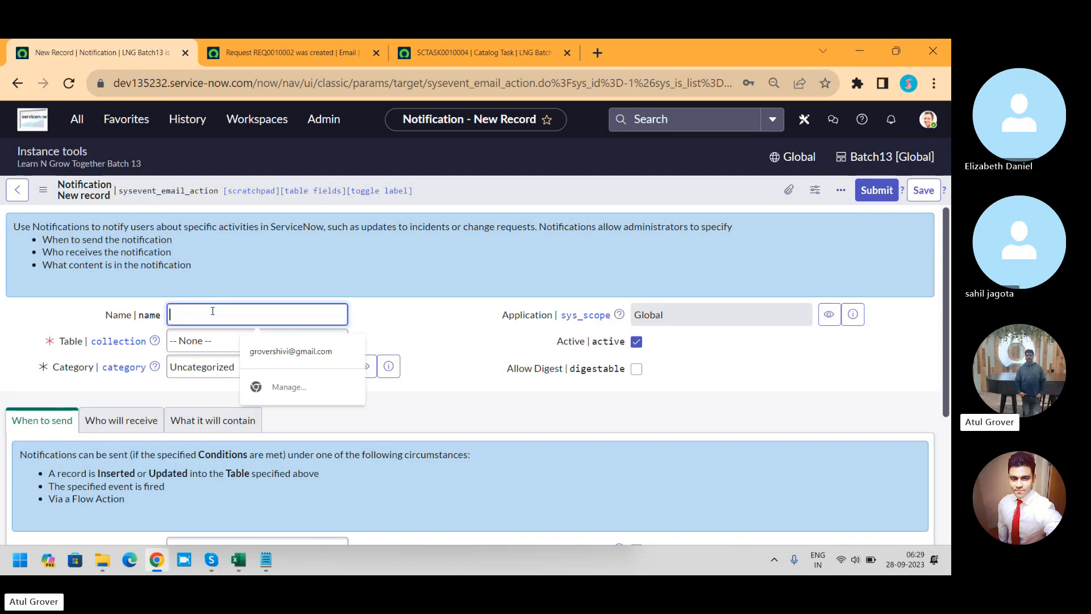
text(LNG_)
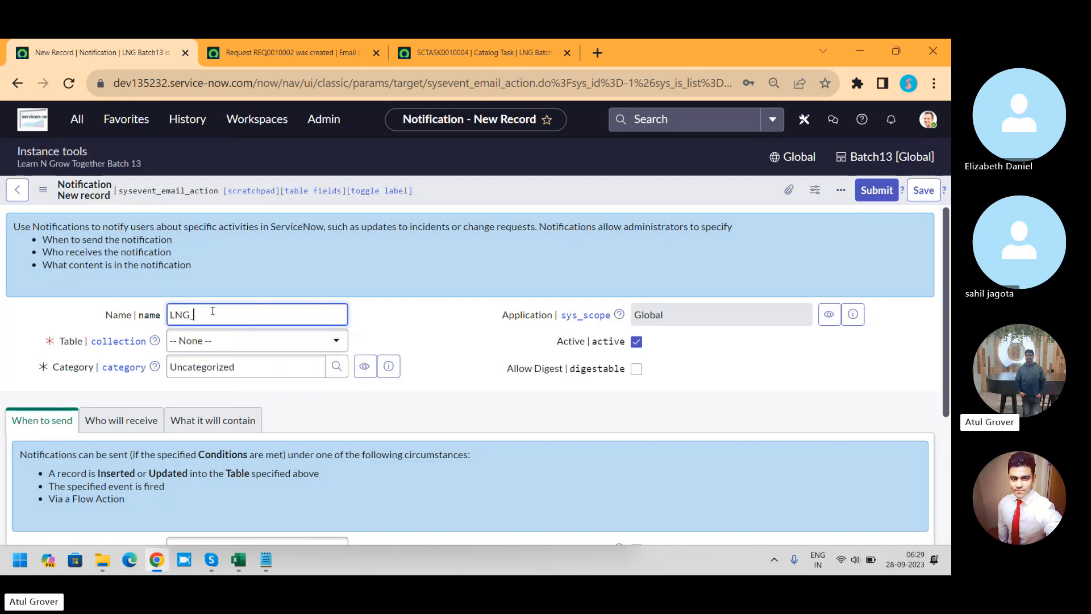
text(INcidnet)
key(BackSpace)
key(BackSpace)
key(BackSpace)
text(dent)
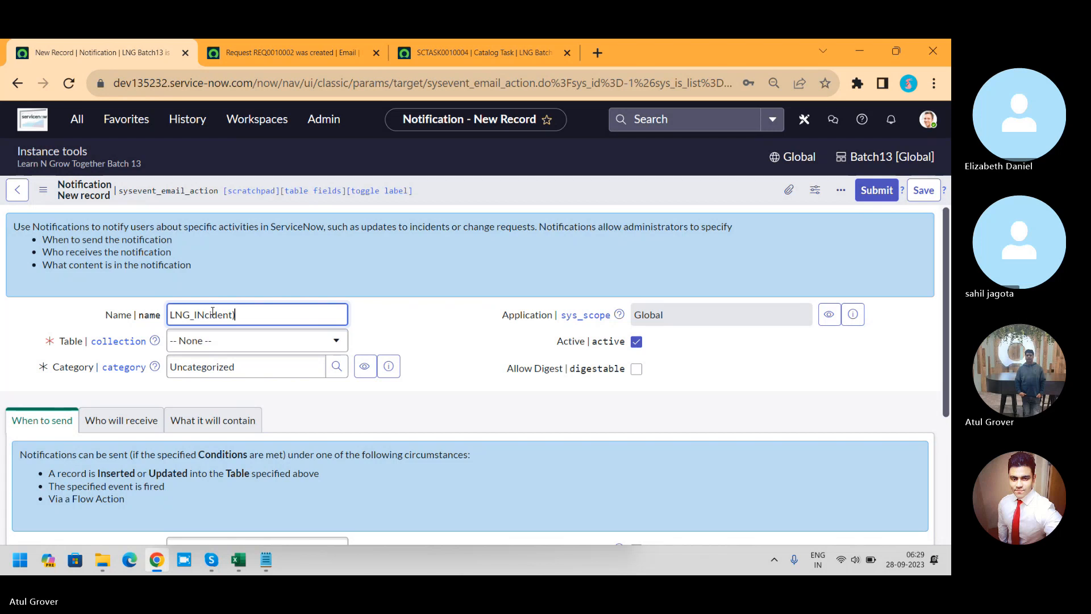
text(+)
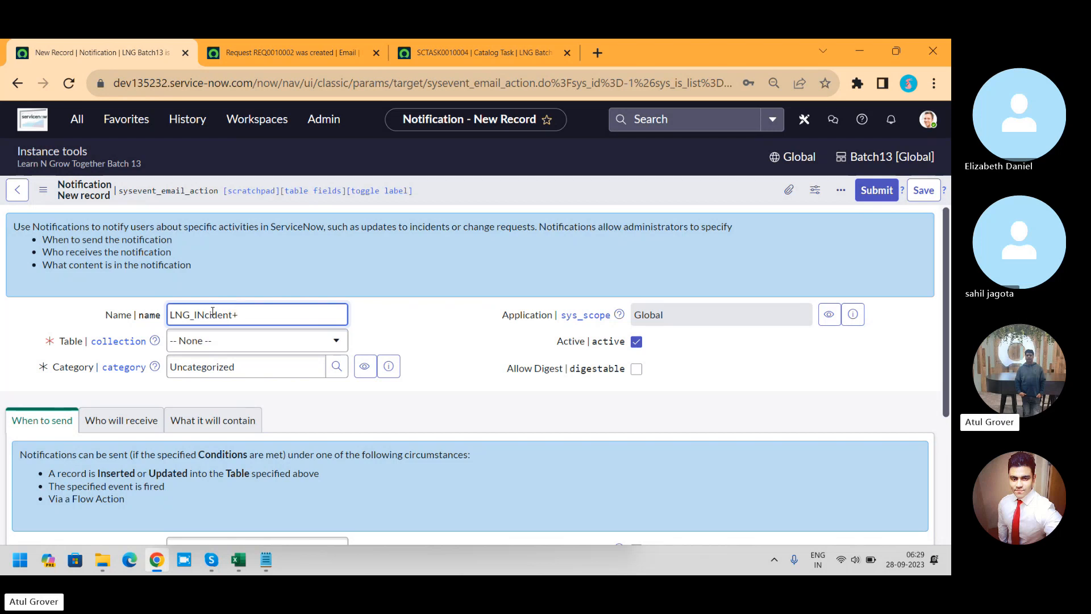
key(BackSpace)
text(_c)
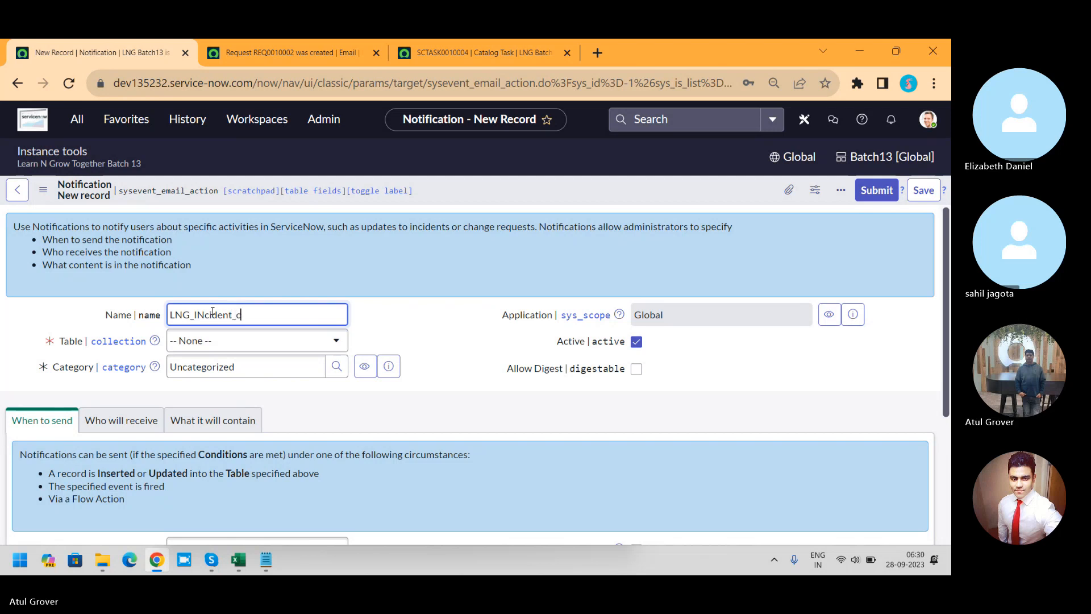
text(reaton)
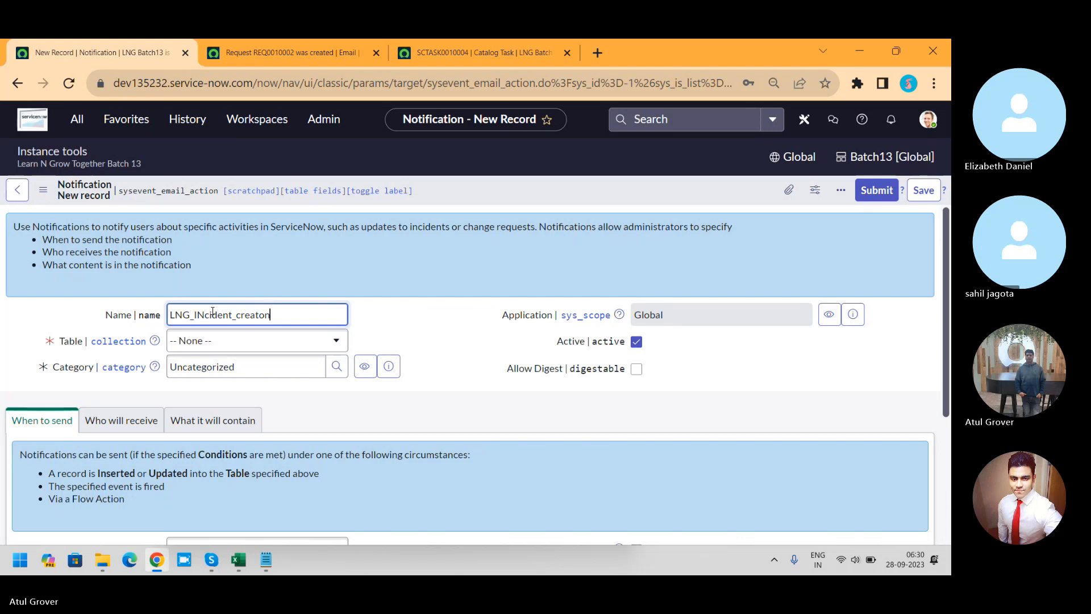
Step: Set the notification's table to Incident [incident]
click(255, 346)
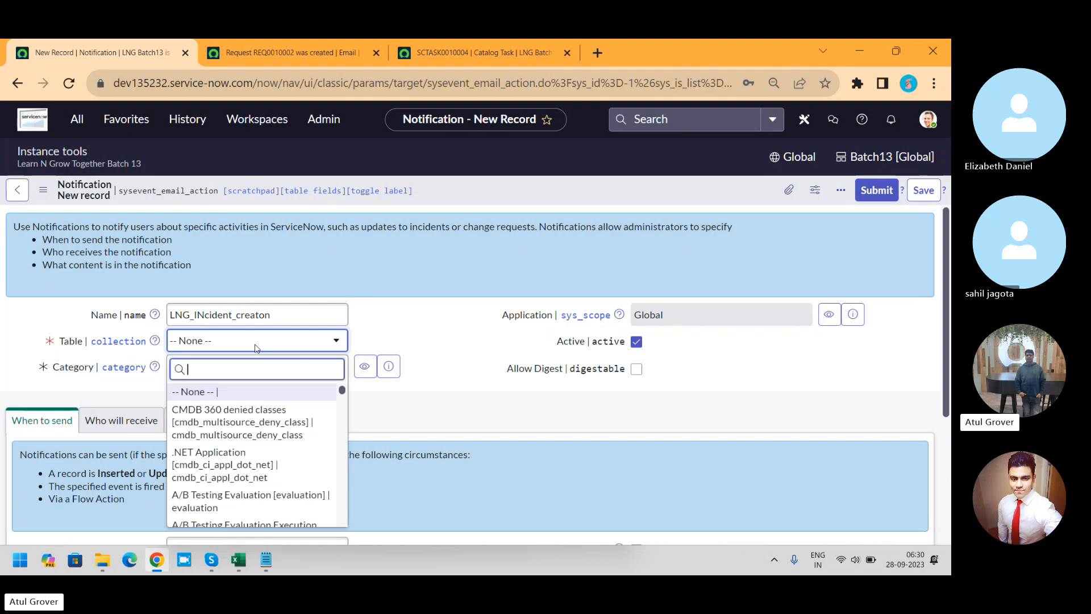
text(inciden)
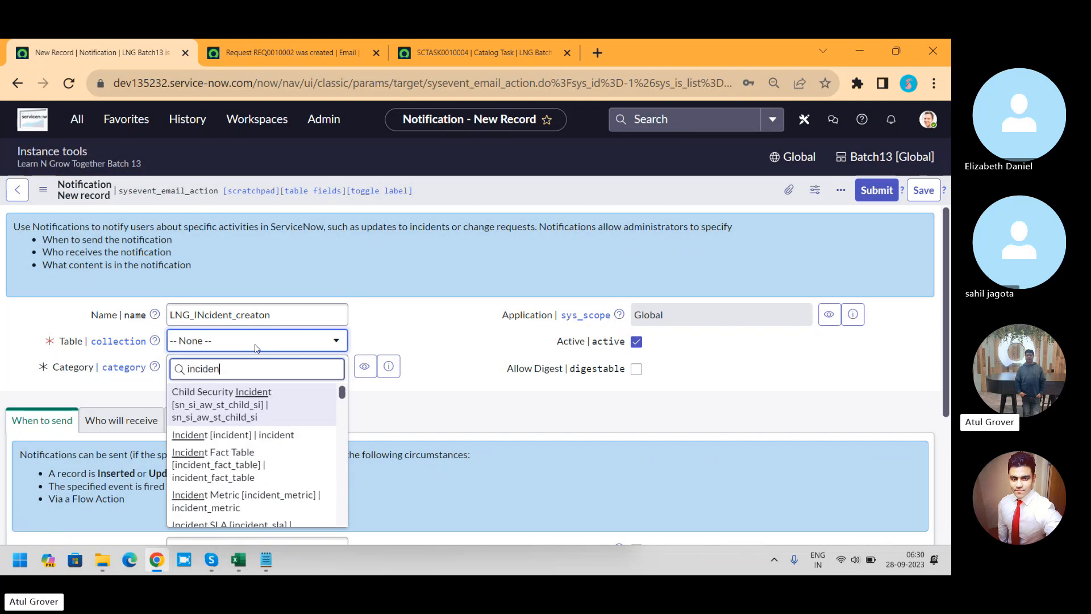
click(244, 436)
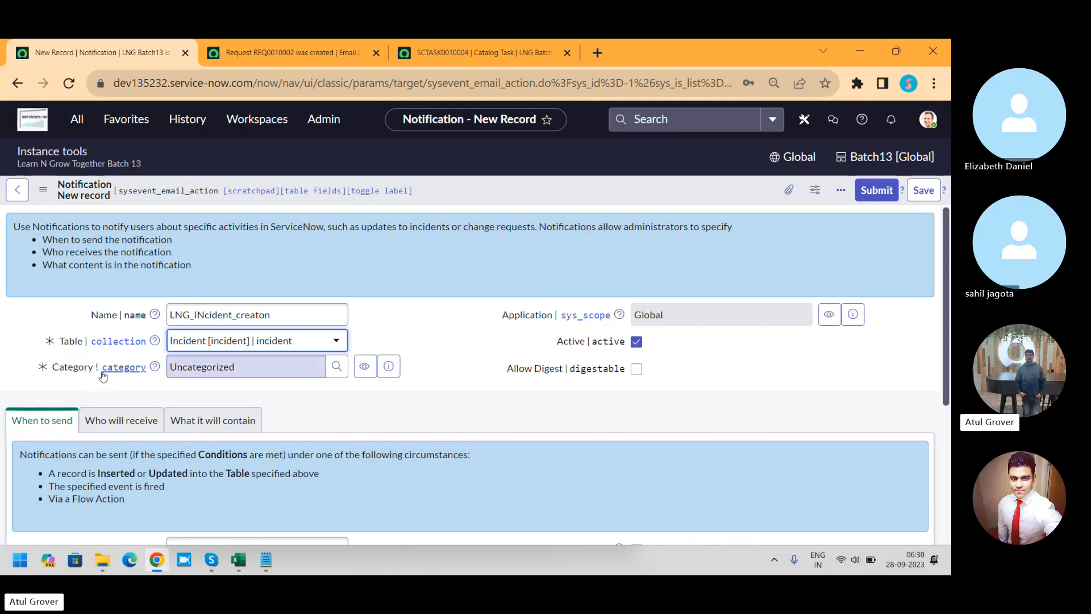
Step: Review the General and Next Experience notification settings in the administrator's preferences, and close the preferences
click(928, 120)
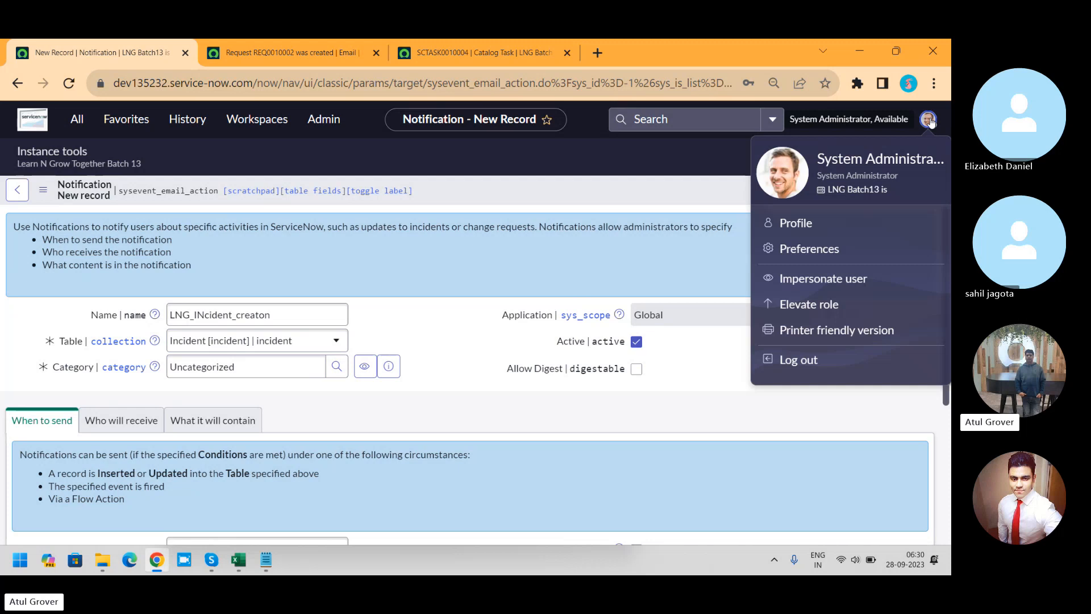
click(810, 248)
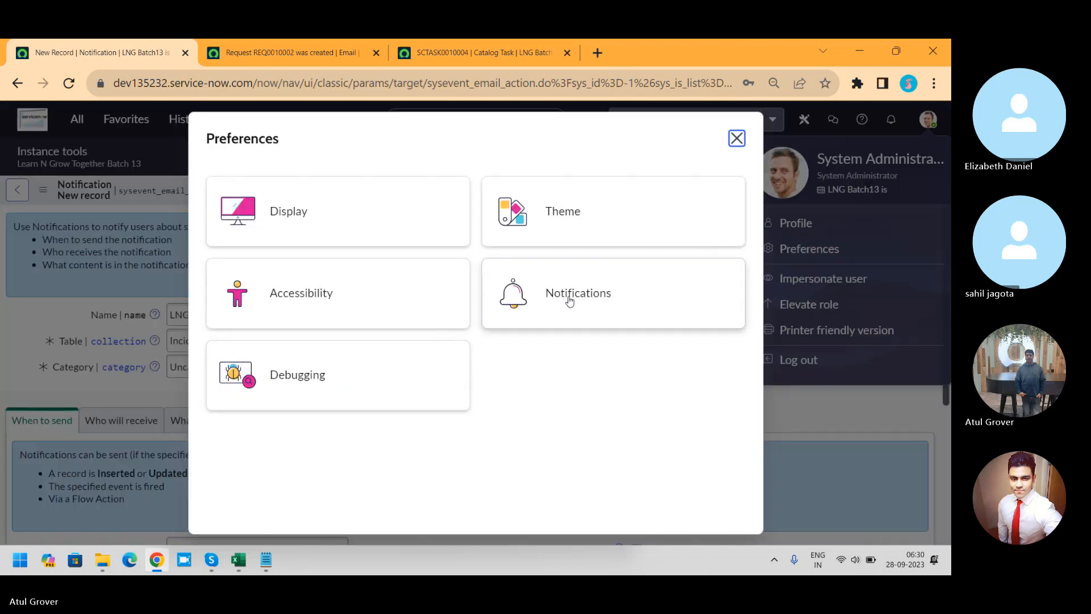
click(569, 301)
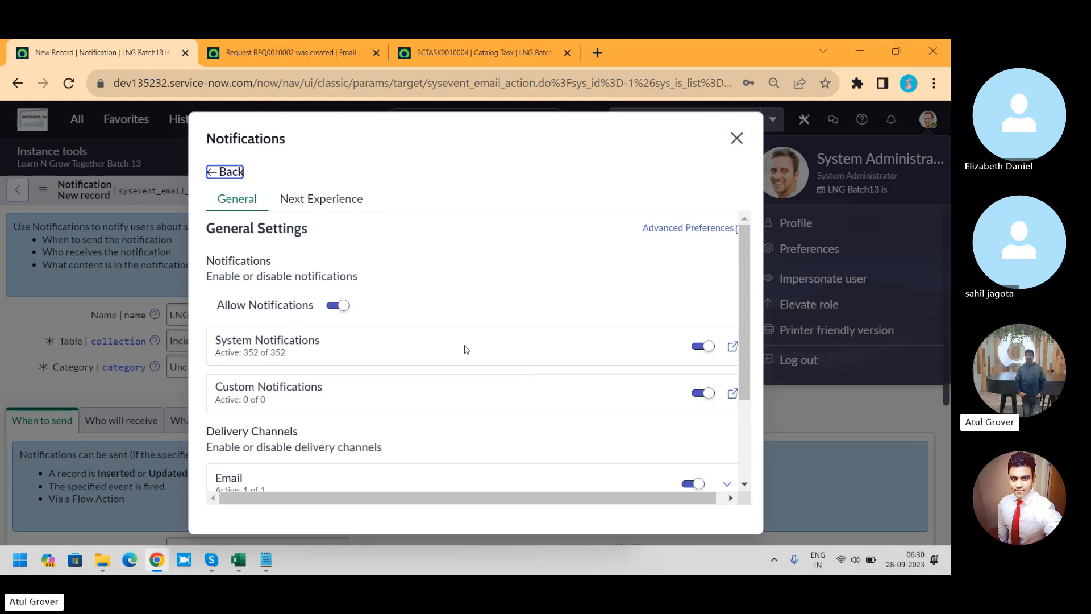
scroll(743, 278, down, 2)
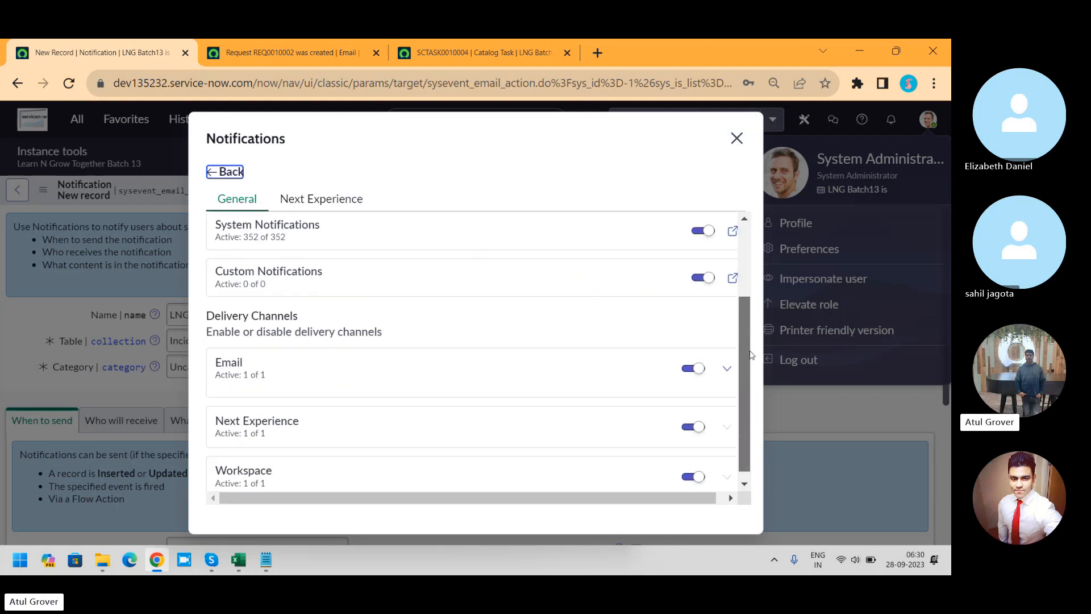
scroll(741, 287, up, 2)
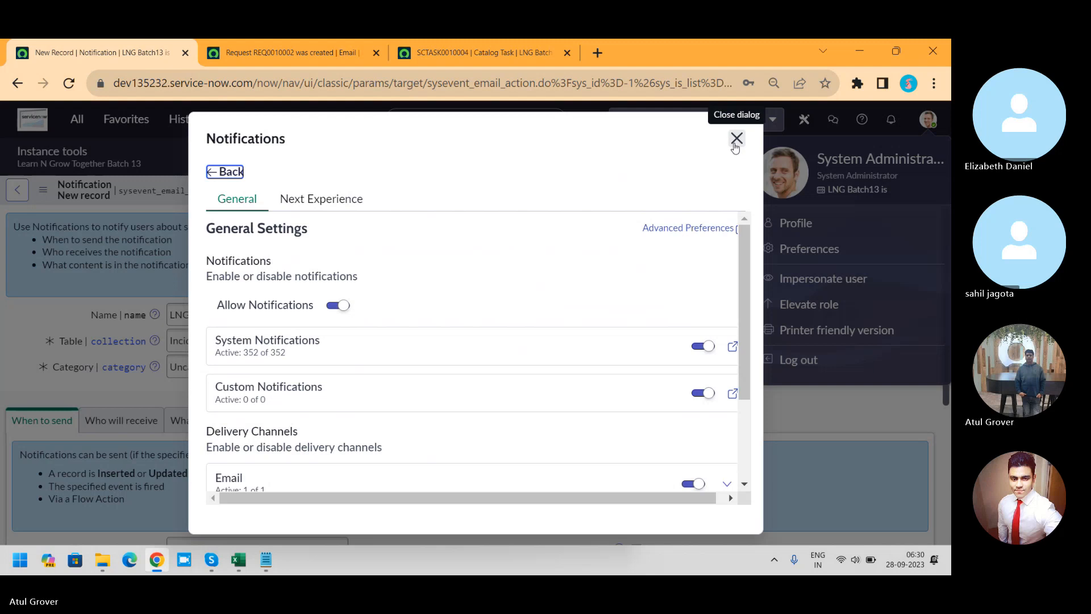
click(312, 208)
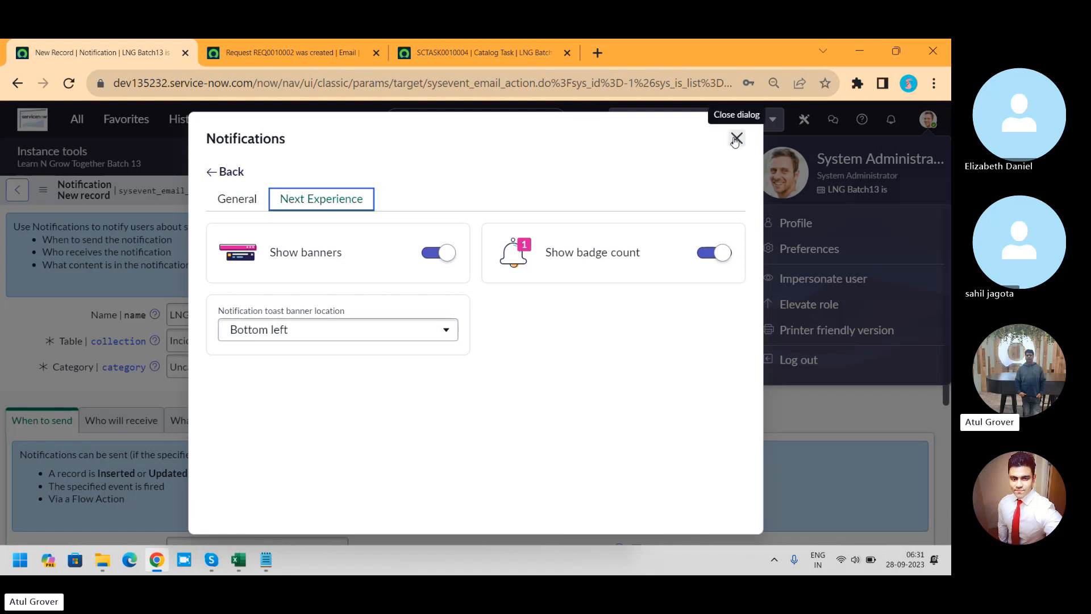
click(736, 139)
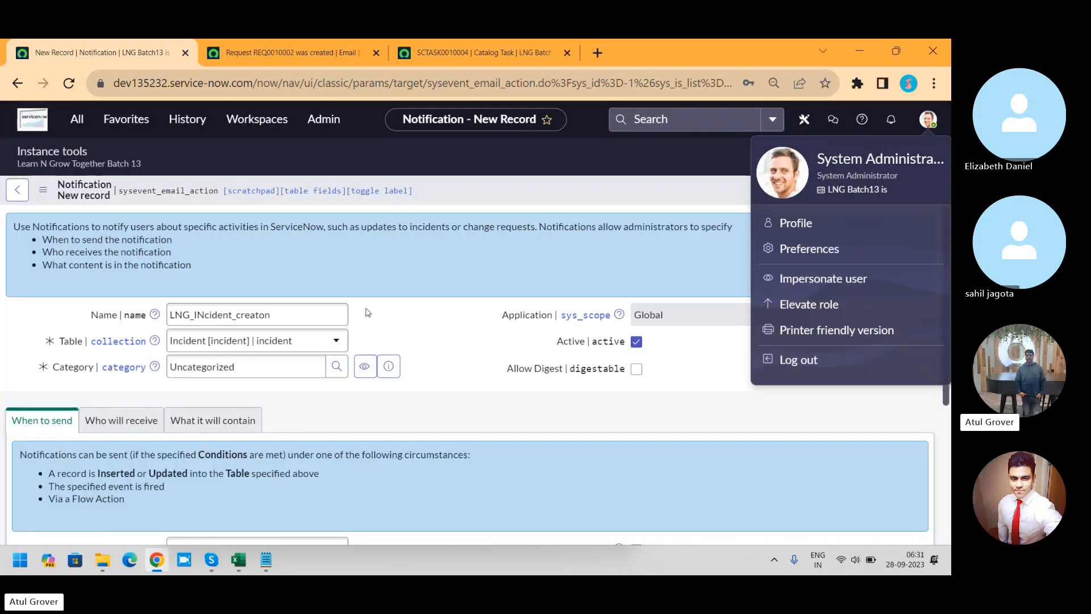
Step: Replace the notification's category with Approval, listing all available categories with the ** wildcard
double_click(258, 363)
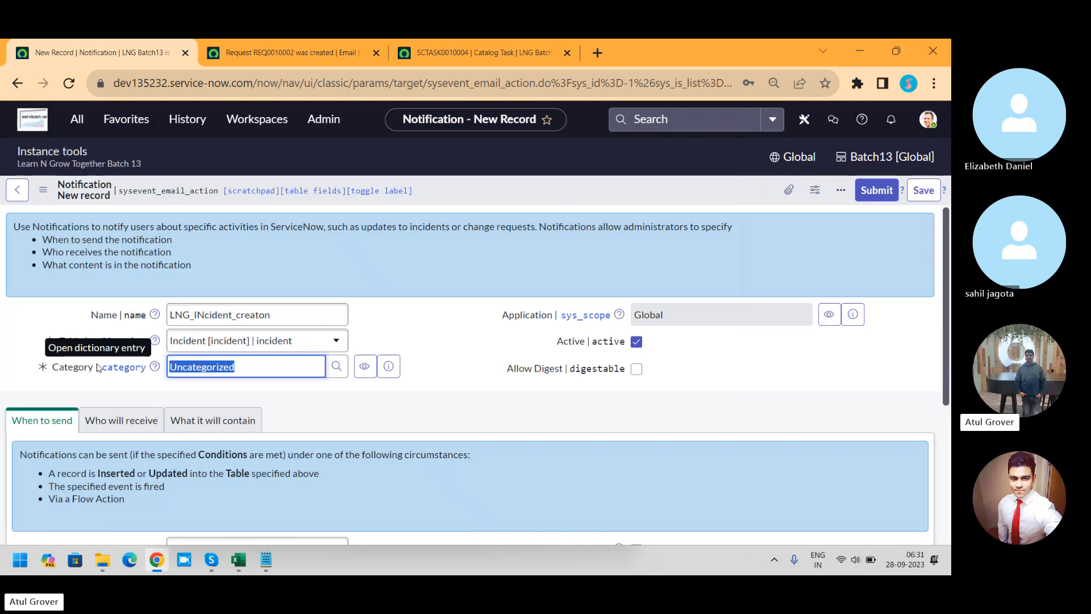
key(BackSpace)
text(**)
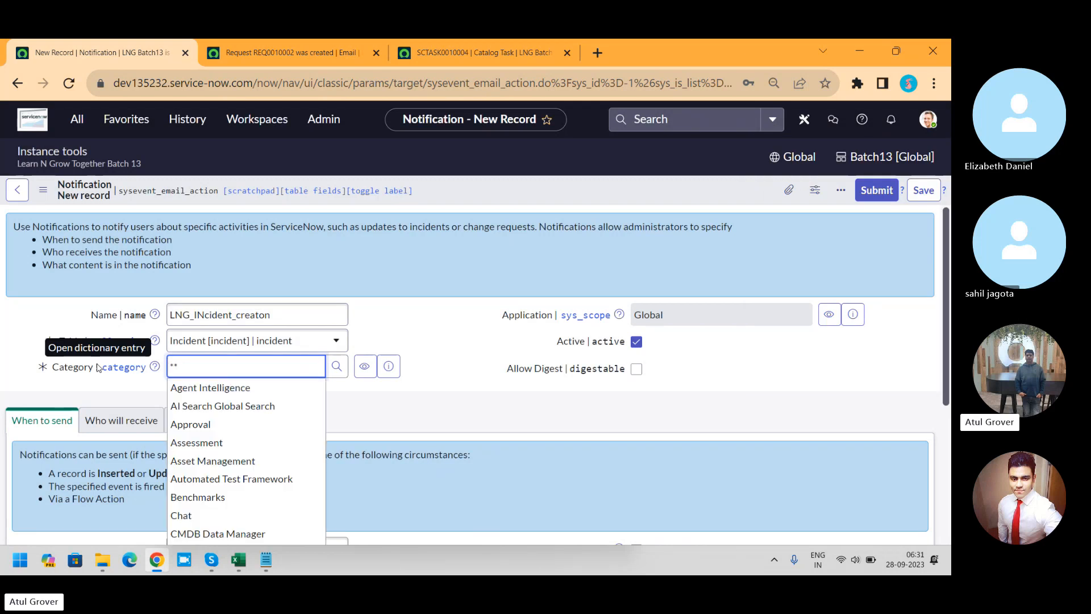
click(231, 427)
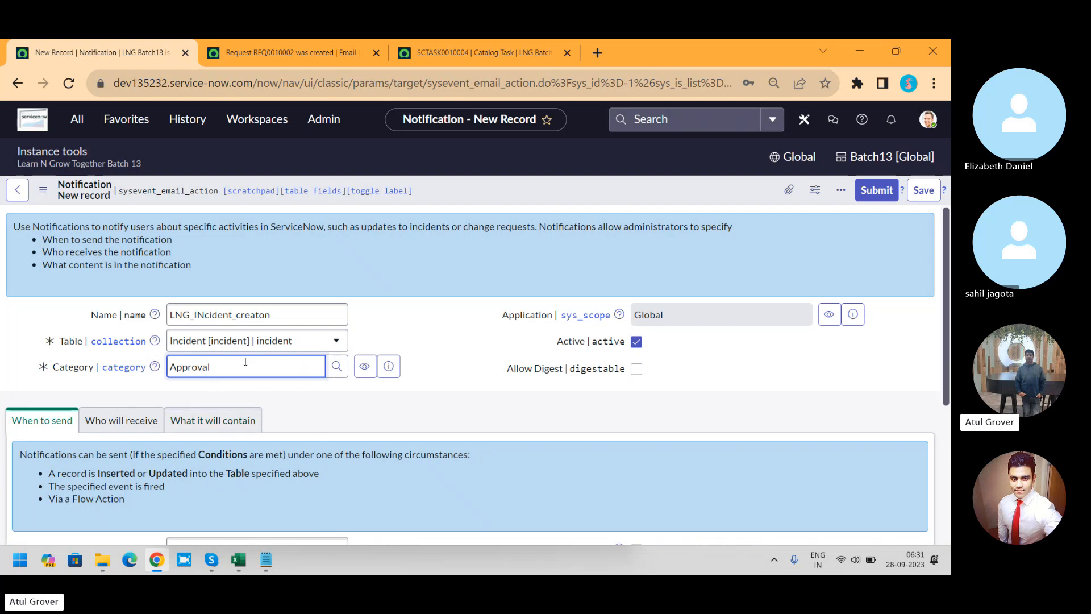
drag(243, 364, 84, 374)
text(cr)
key(BackSpace)
key(BackSpace)
text(its)
key(BackSpace)
key(BackSpace)
text(i)
text(*)
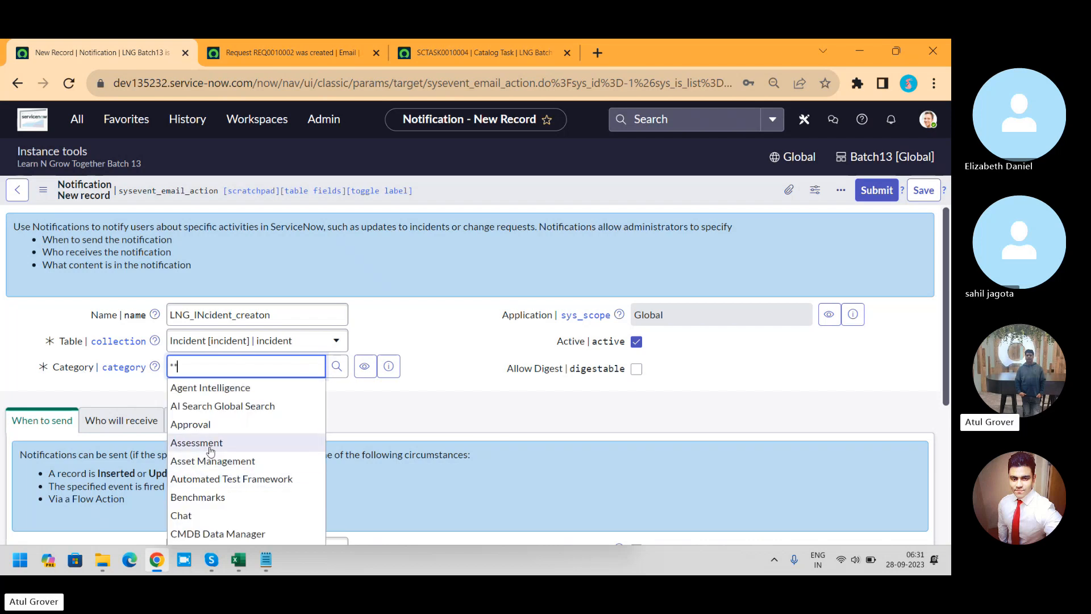
click(210, 428)
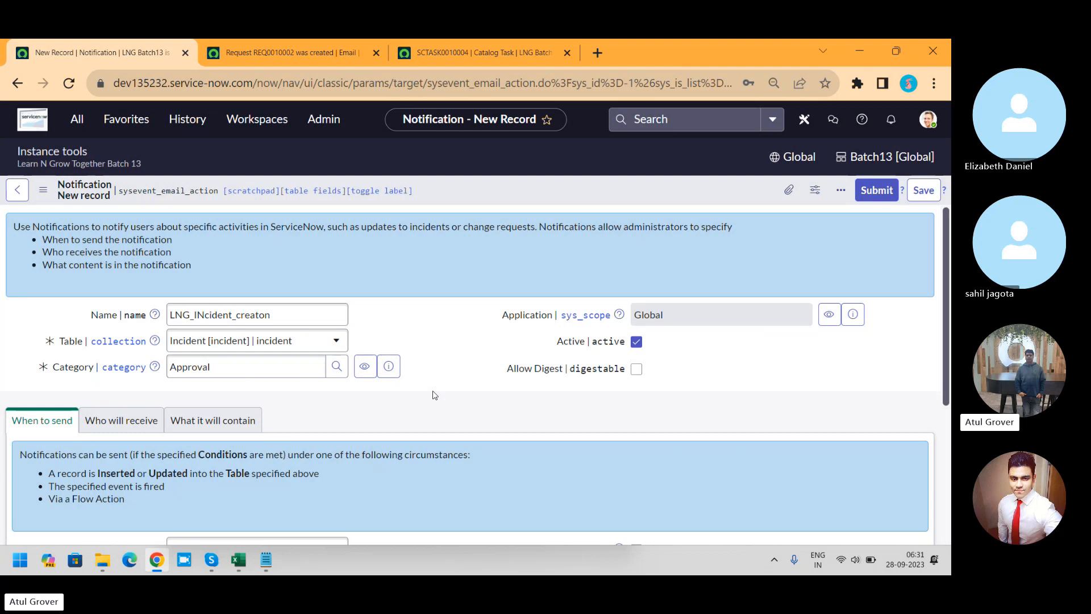
Step: Set the notification to send on Record inserted or updated, with Inserted enabled and Updated left disabled
drag(946, 272, 945, 391)
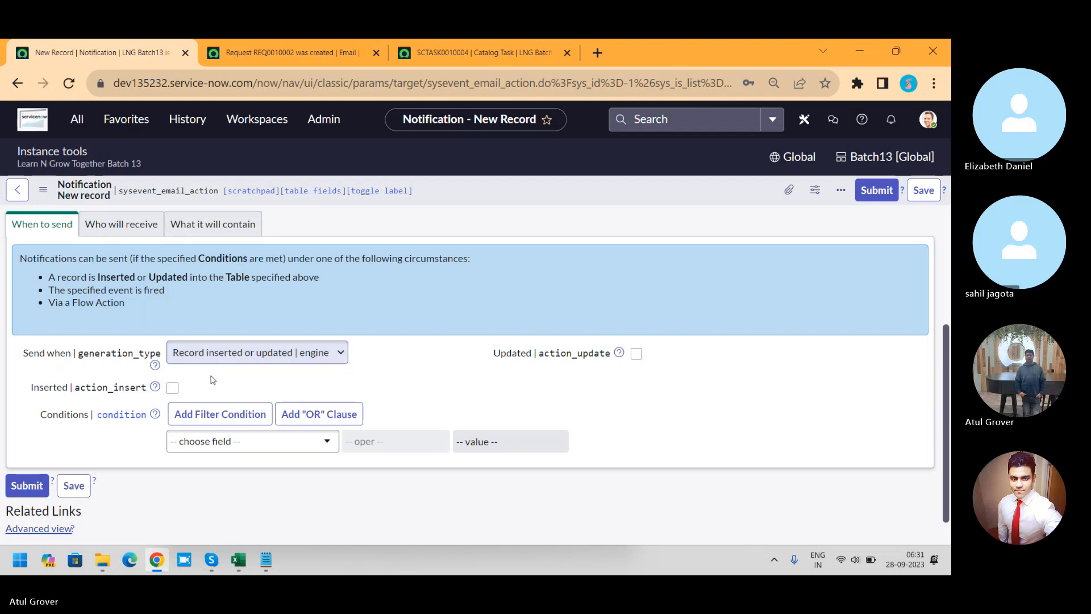
click(257, 353)
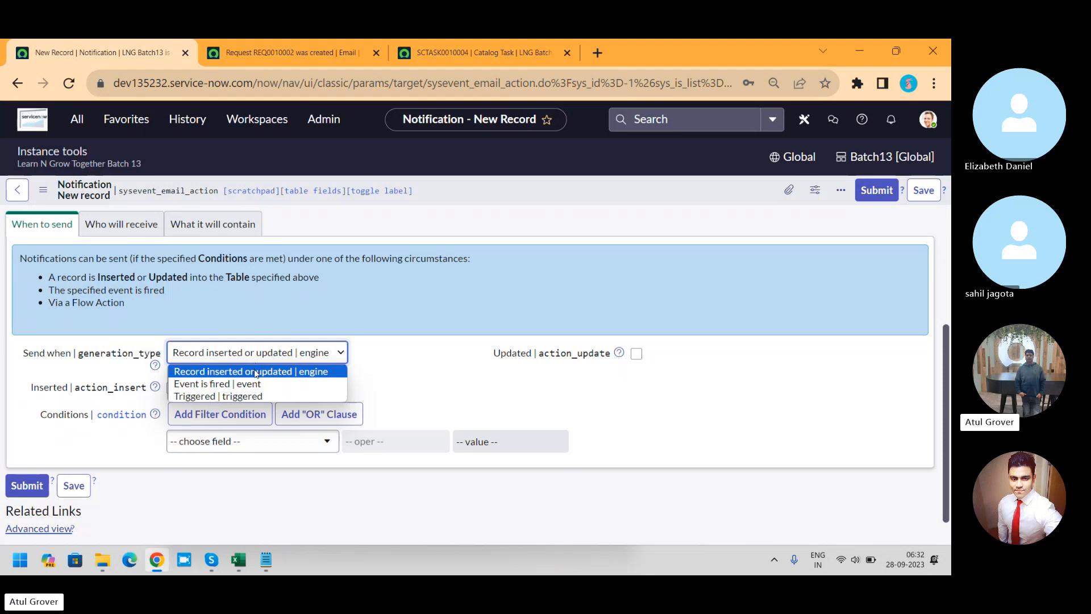
click(257, 373)
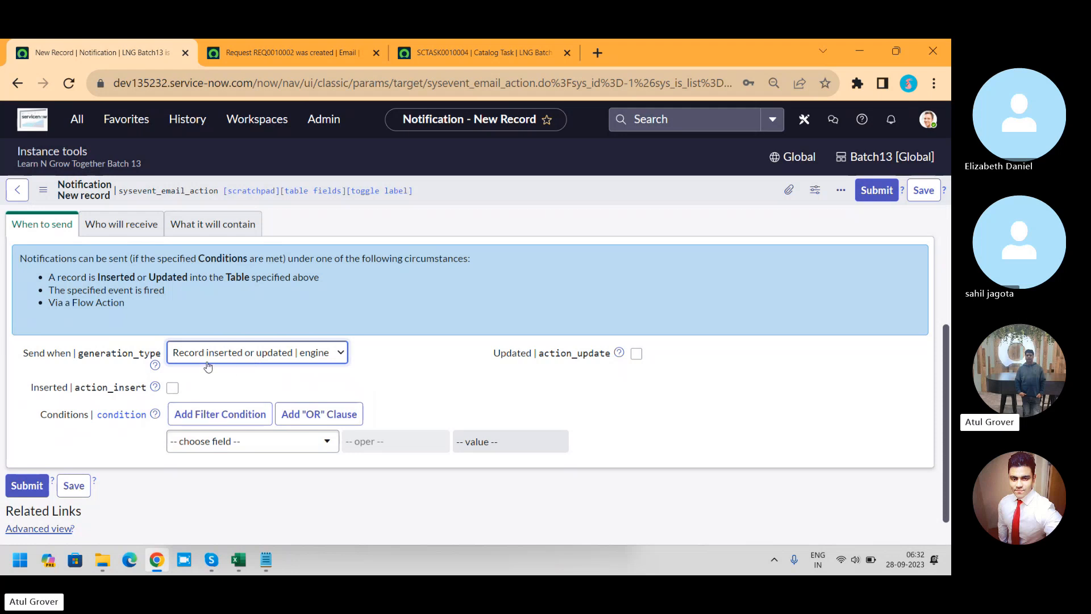
click(174, 390)
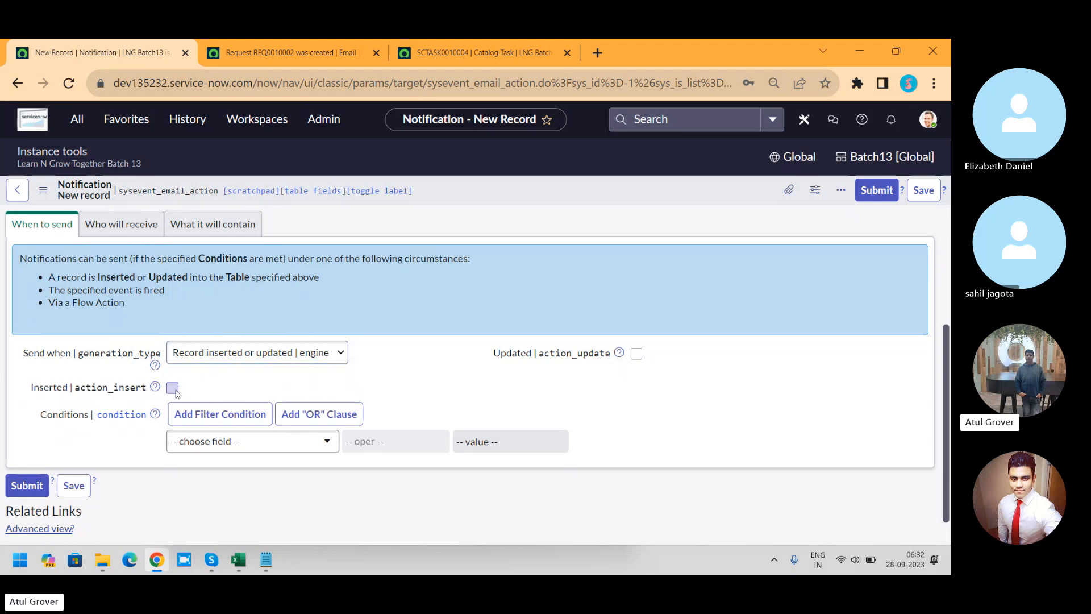
click(637, 354)
click(636, 354)
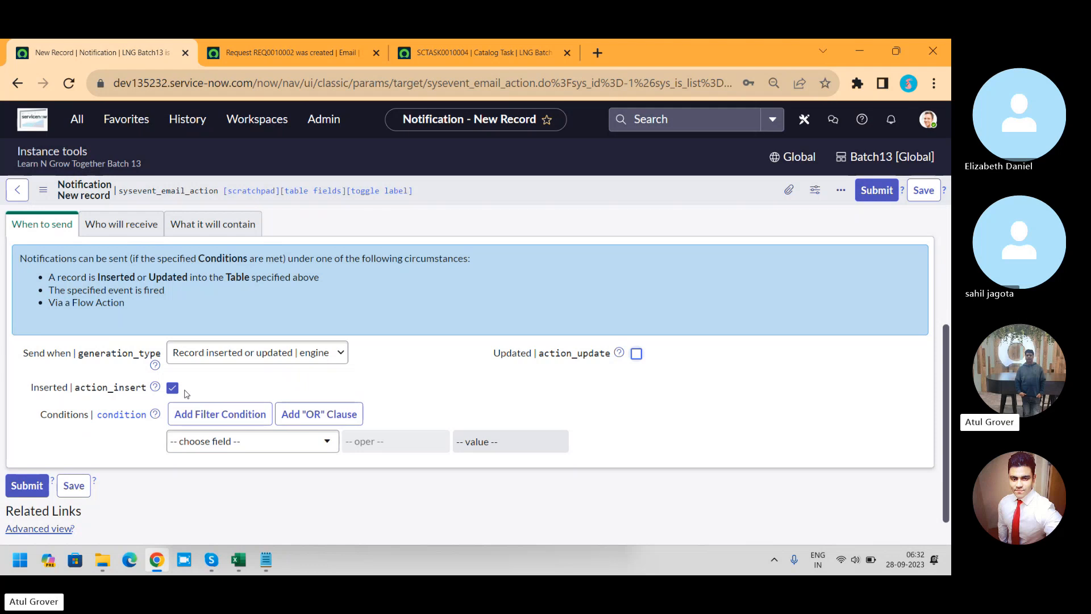
Step: Add a condition to the notification requiring State is New
click(257, 451)
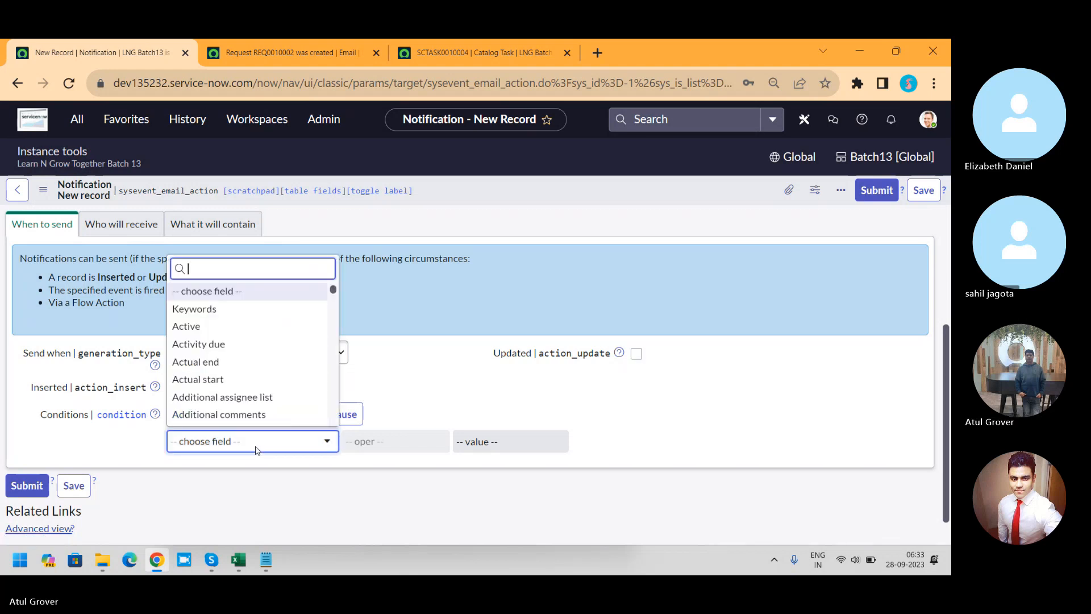
text(incisd)
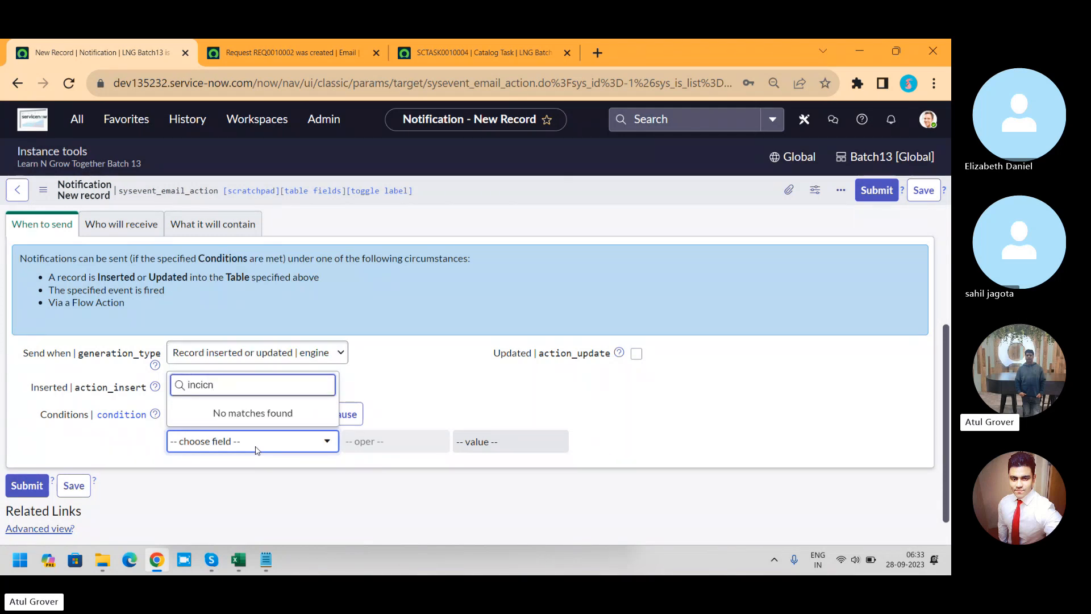
key(BackSpace)
key(BackSpace)
key(BackSpace)
key(BackSpace)
key(BackSpace)
key(BackSpace)
text(state)
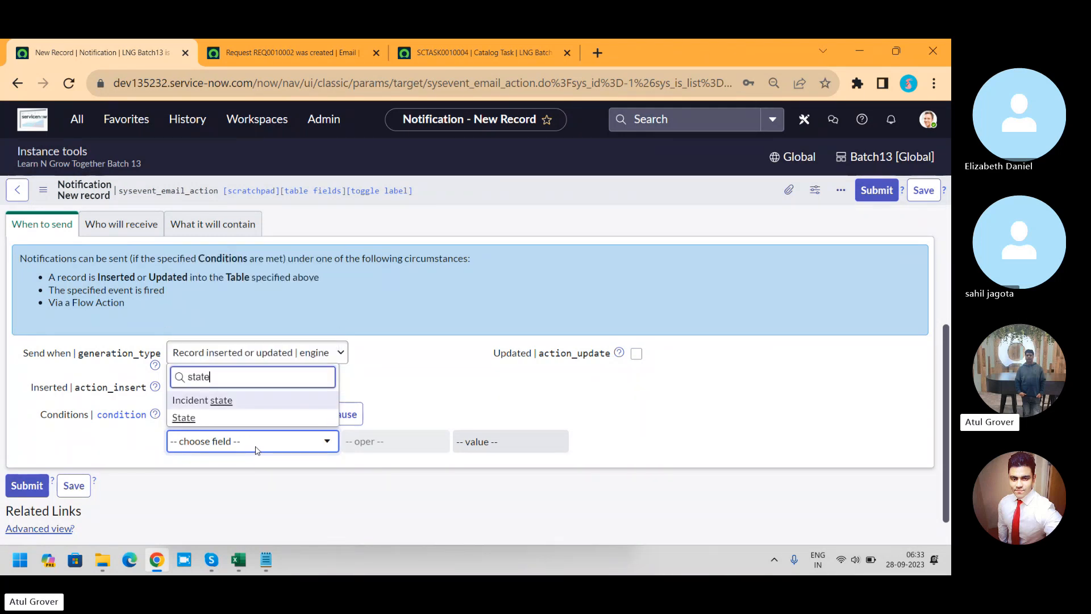
click(187, 419)
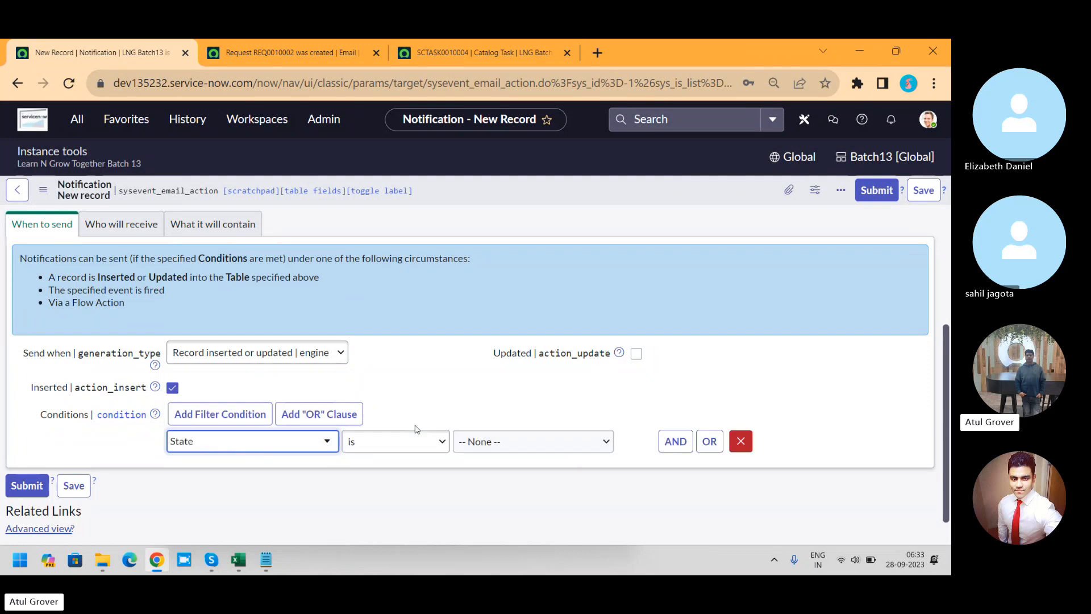
click(496, 447)
click(486, 476)
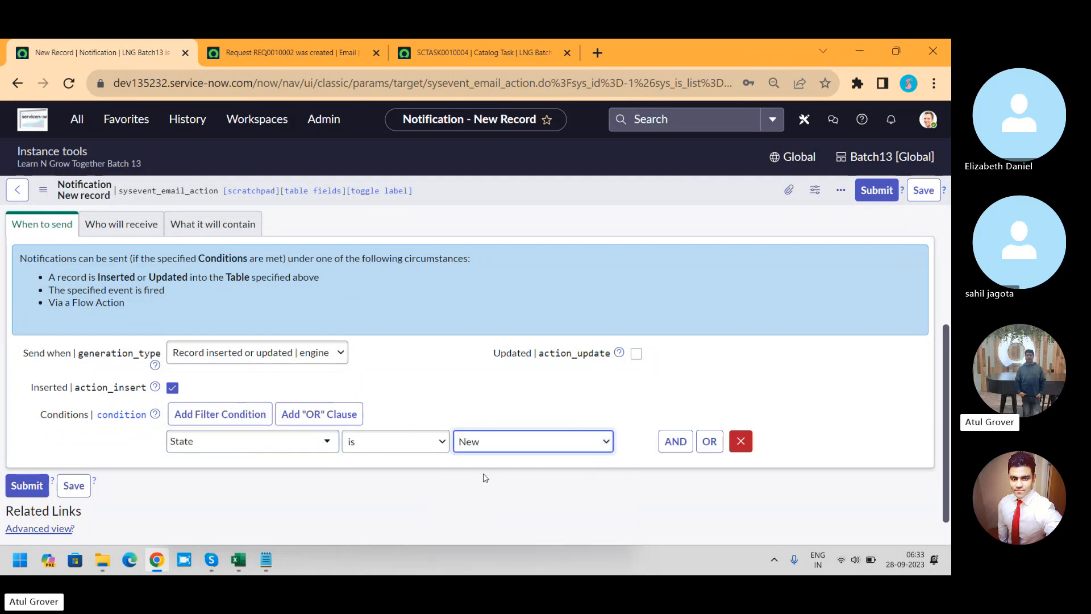
Step: Add a second required condition, Short description contains LNG, and save the notification
click(674, 442)
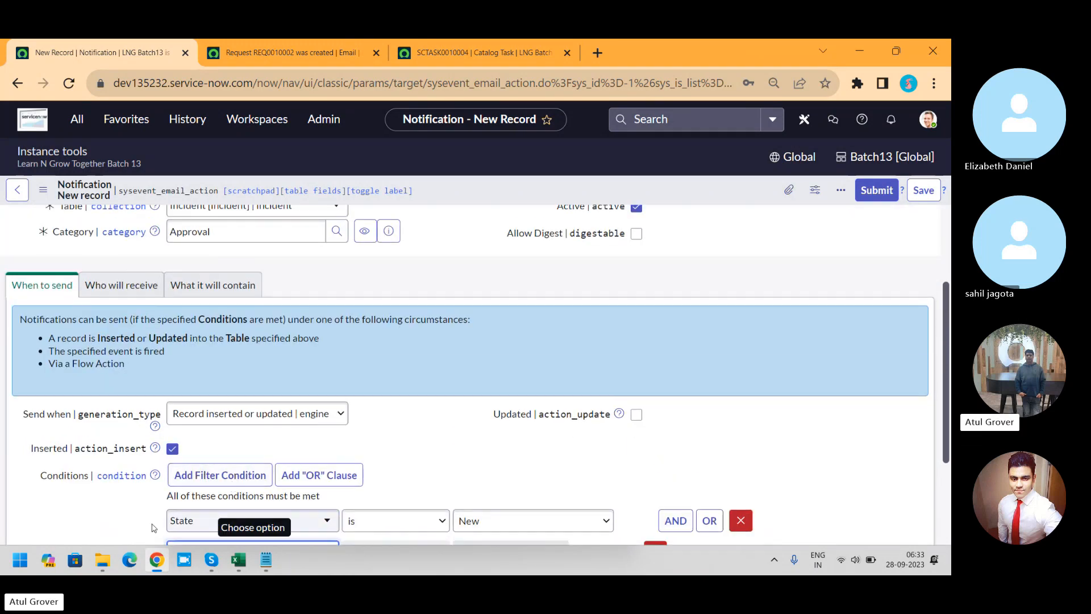
scroll(946, 302, down, 3)
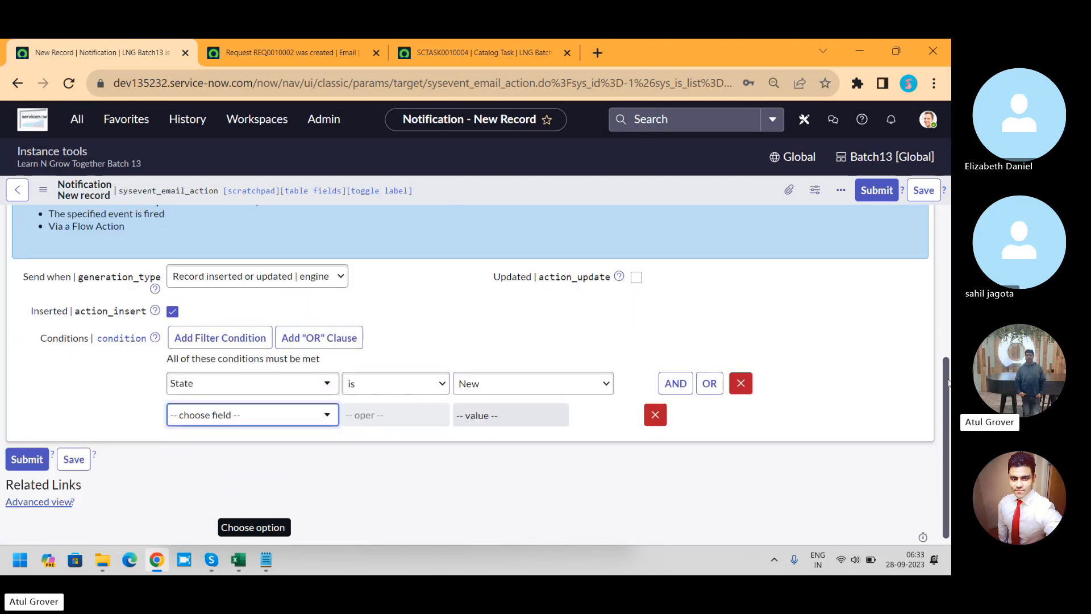
click(265, 417)
text(short)
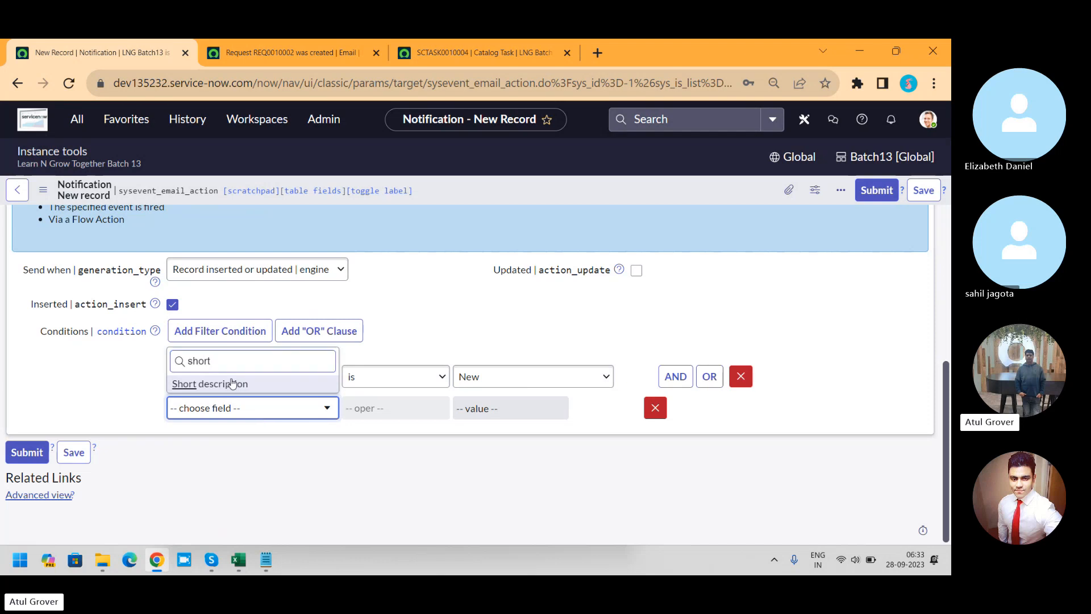
key(Return)
click(428, 412)
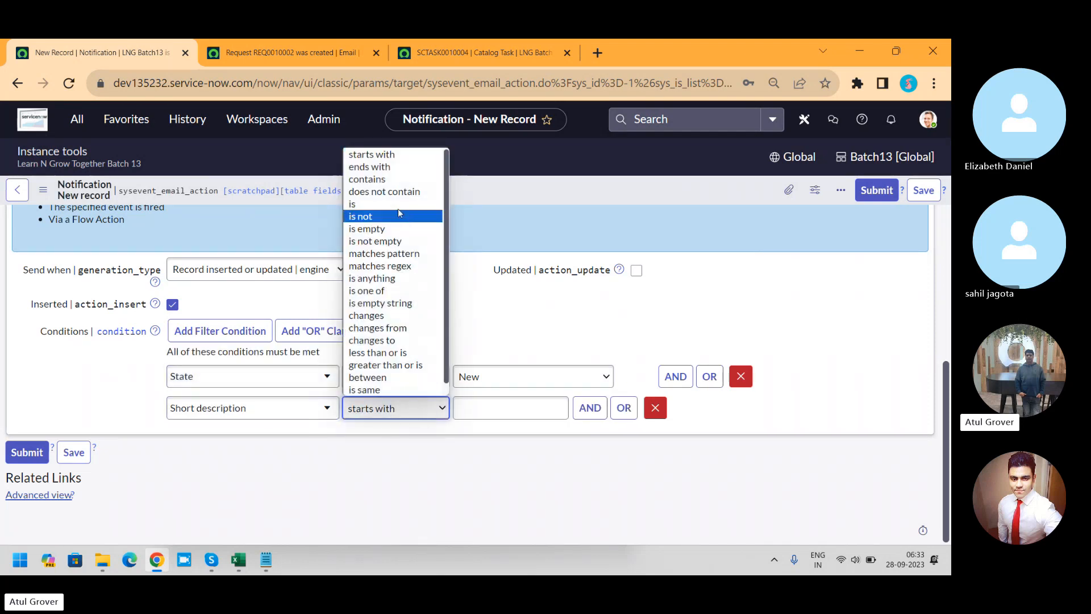
click(369, 179)
click(482, 409)
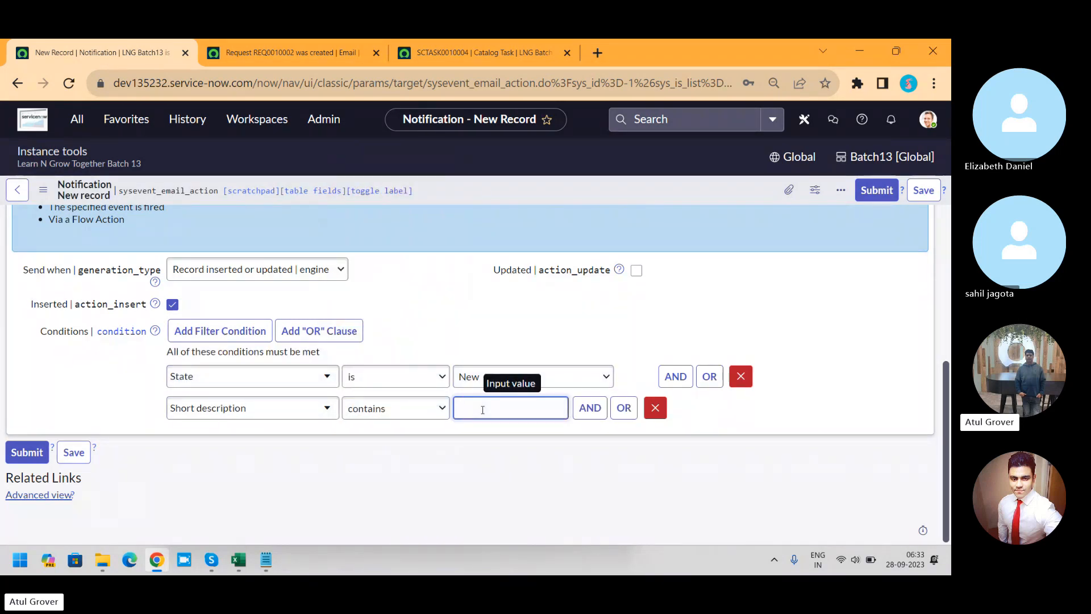
text(LNG)
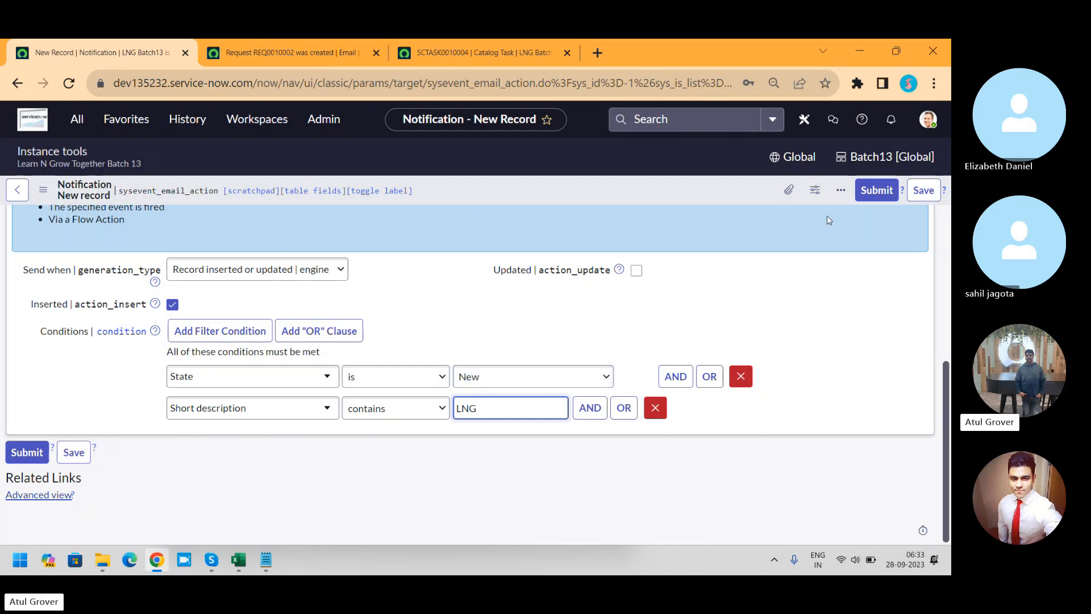
click(932, 192)
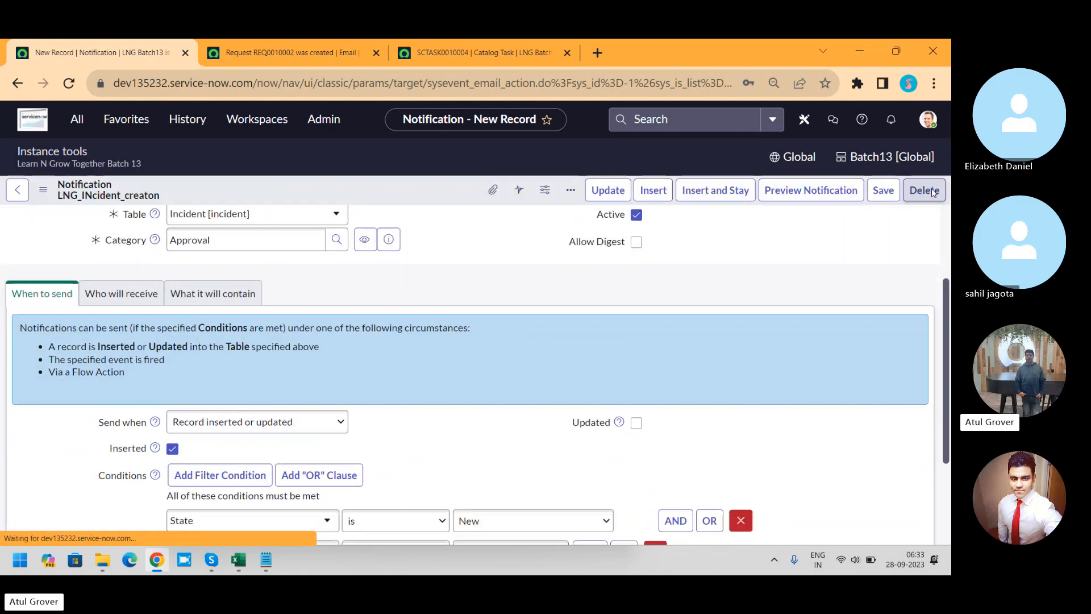
Step: Find the Incident application in the navigator and open its Create New form in a separate browser tab
click(77, 119)
text(in)
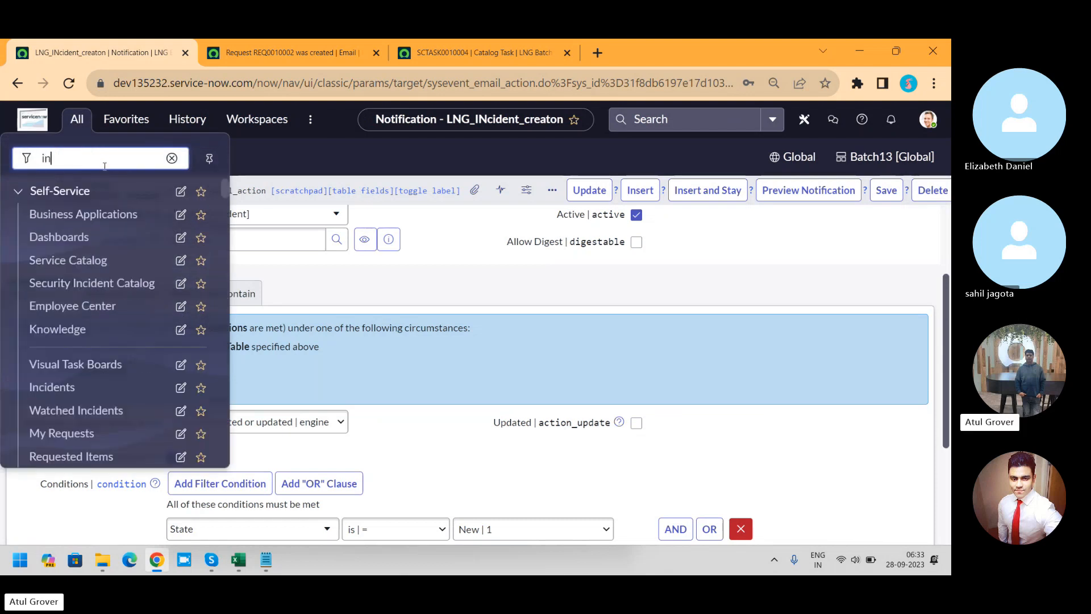
text(cident)
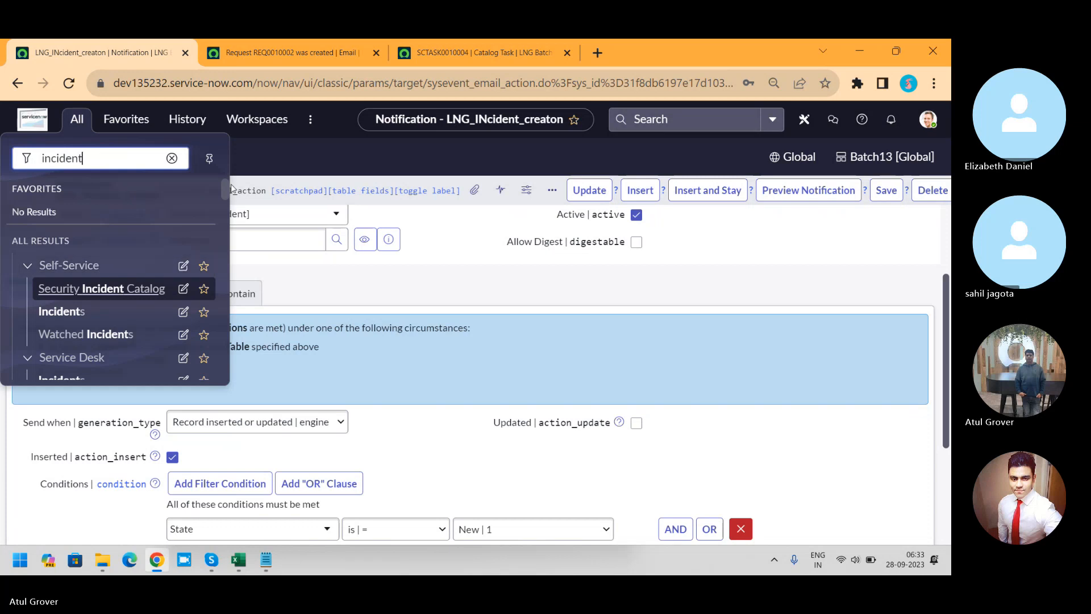
drag(225, 185, 224, 200)
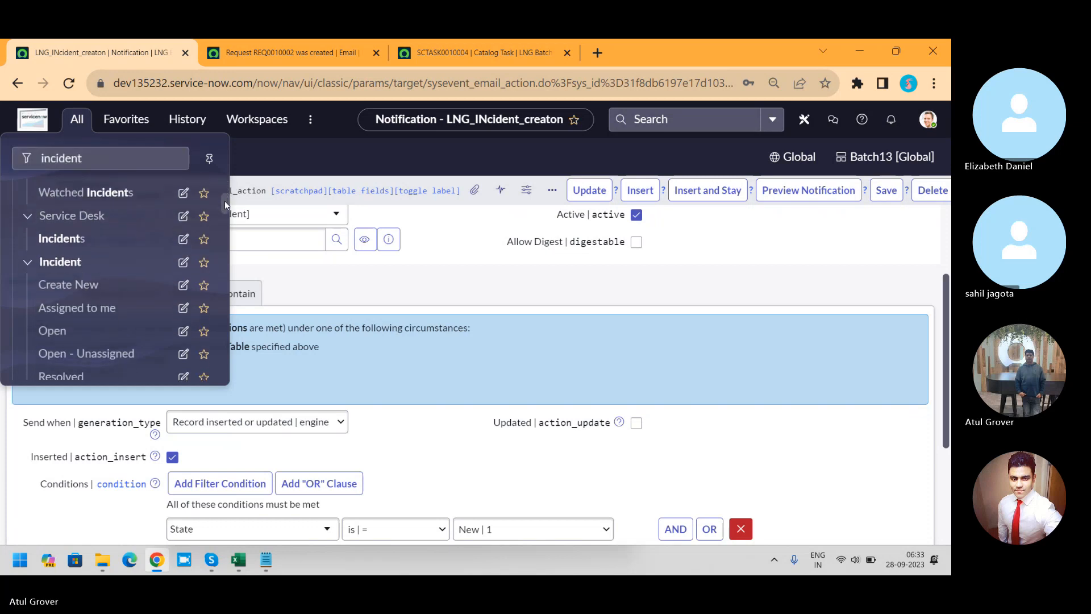
middle_click(78, 289)
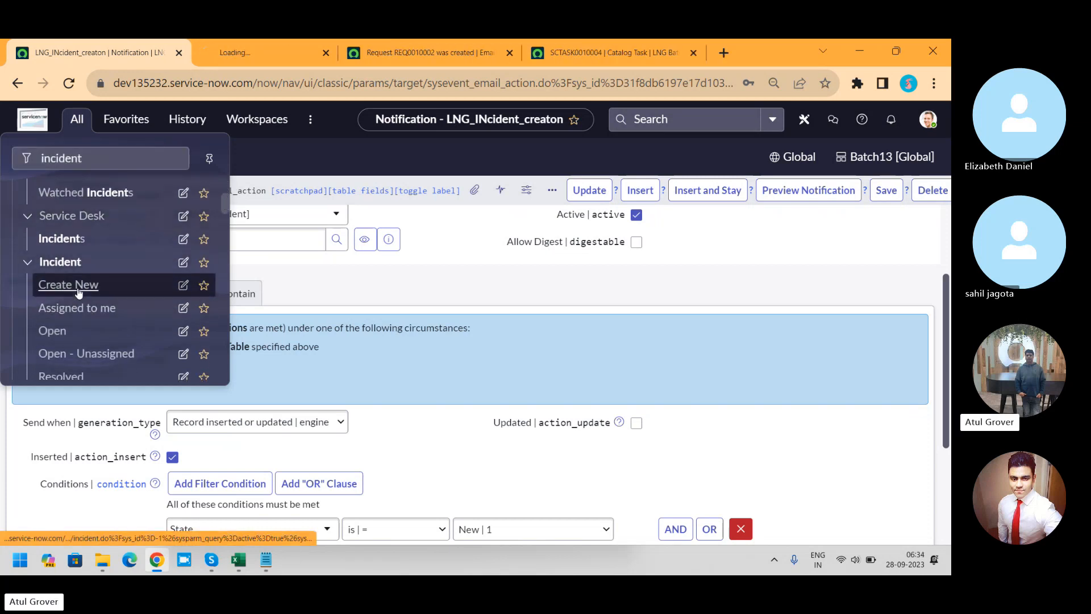
click(284, 61)
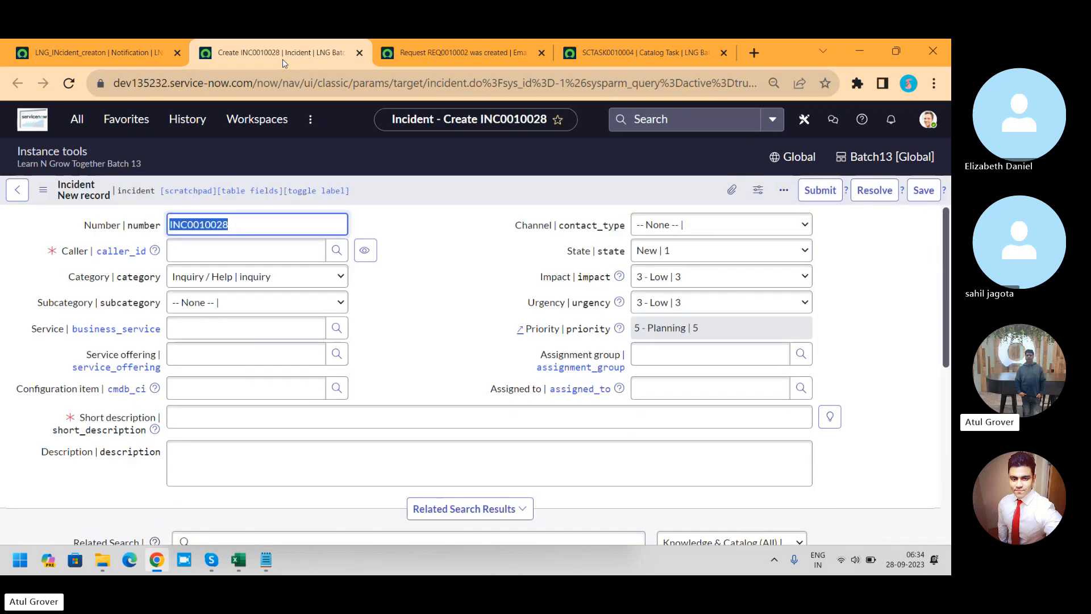
Step: Fill in the recently used caller, set the short description to LNG, and save the new incident
click(206, 249)
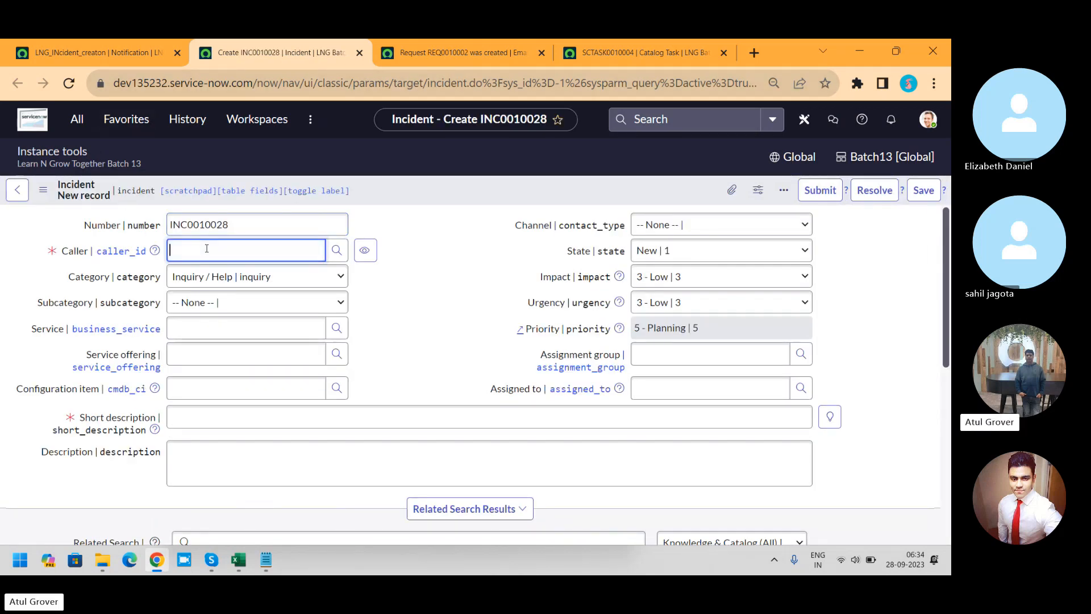
text(ar)
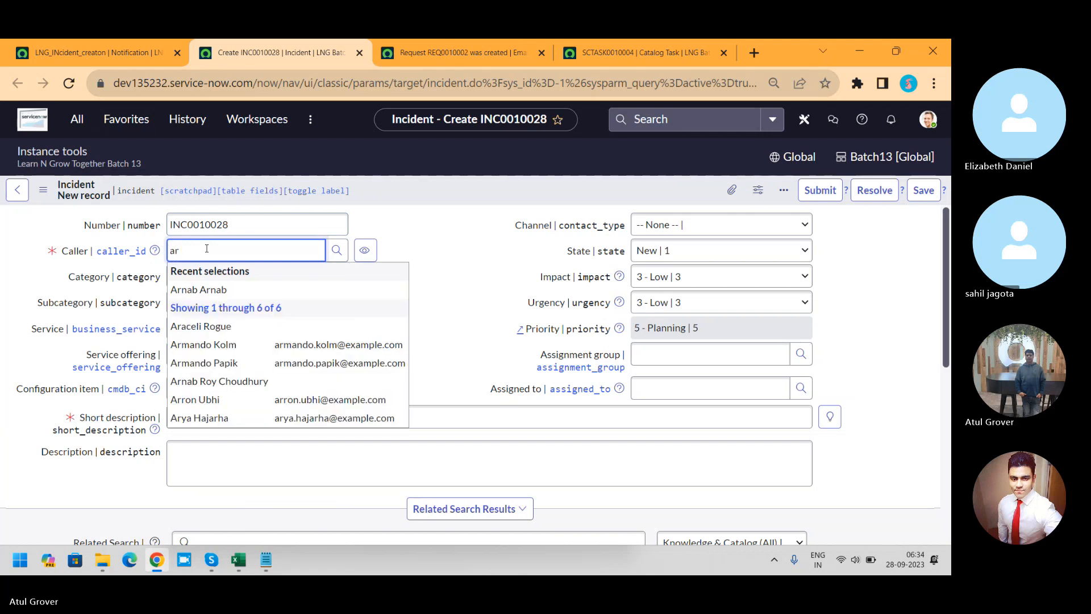
click(198, 289)
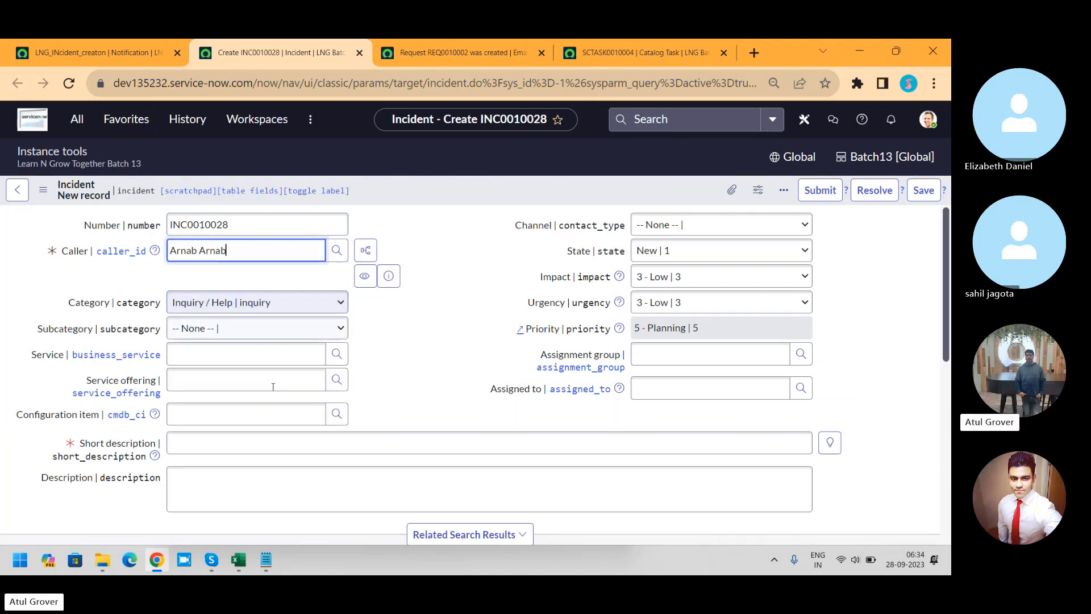
click(241, 445)
text(LNG)
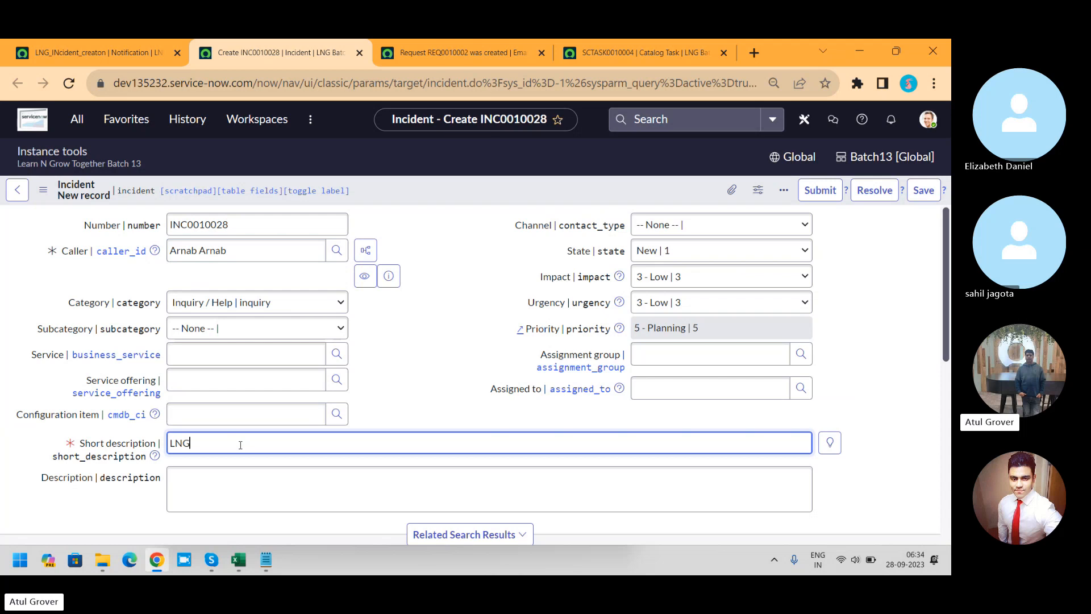
click(922, 192)
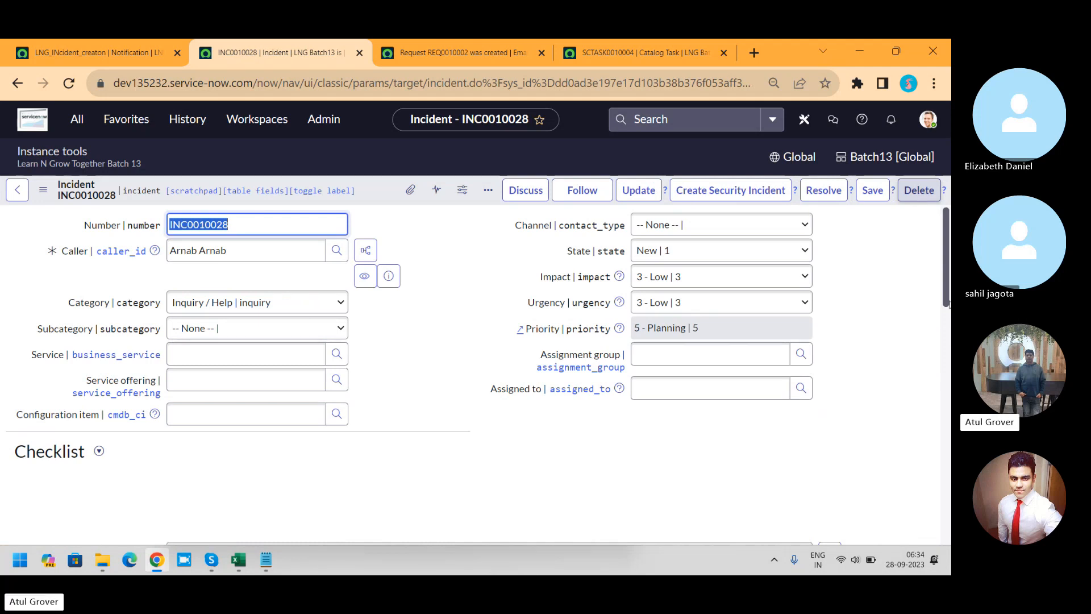
Step: Examine the saved incident's activities for a sent email and reload the form
drag(943, 251, 930, 424)
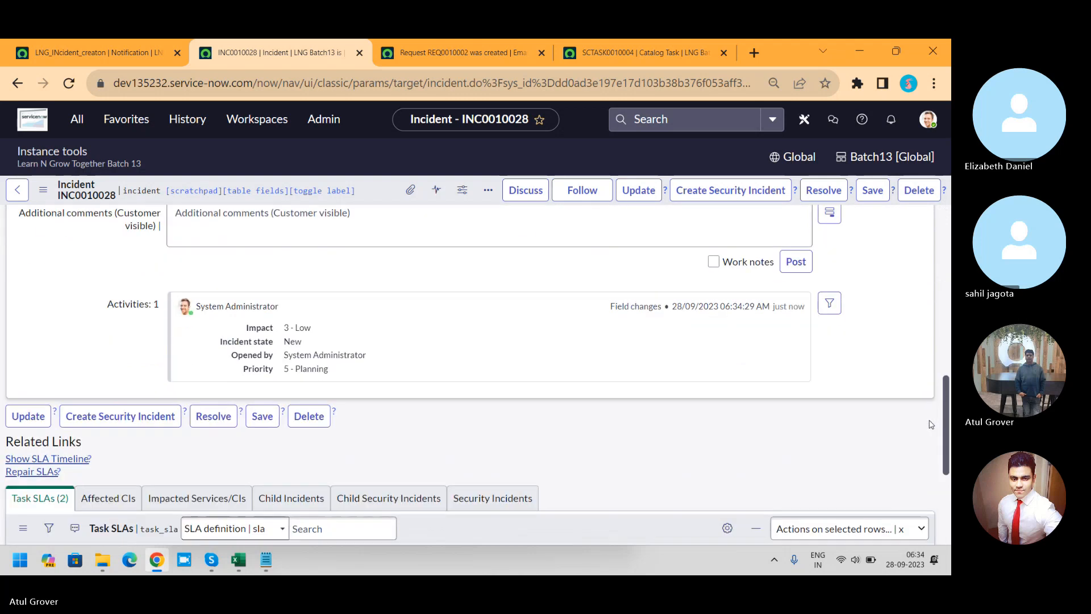
right_click(385, 192)
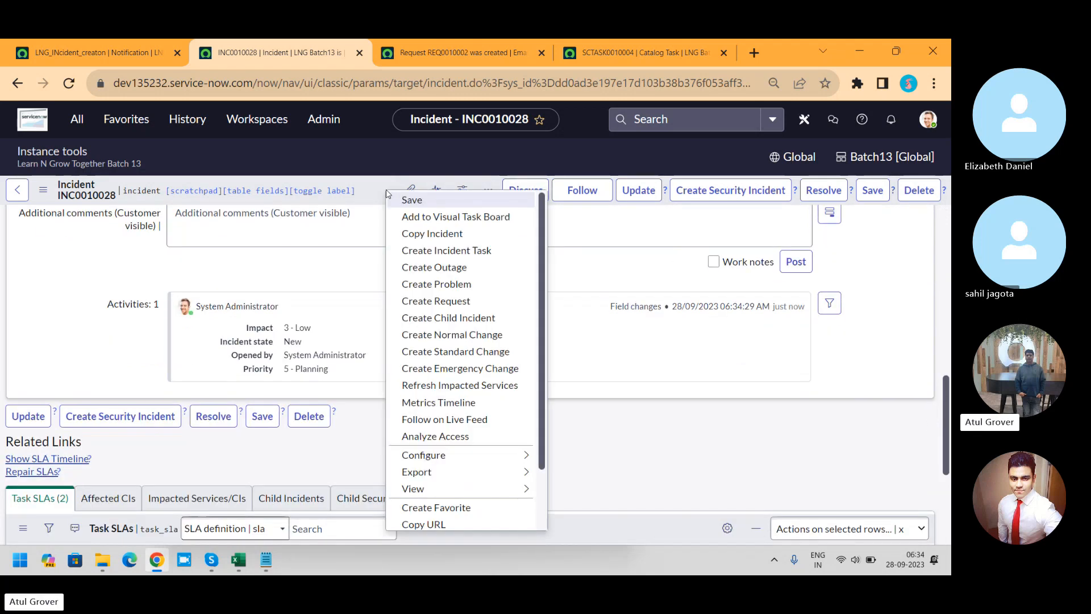
mouse_move(472, 490)
scroll(475, 514, down, 2)
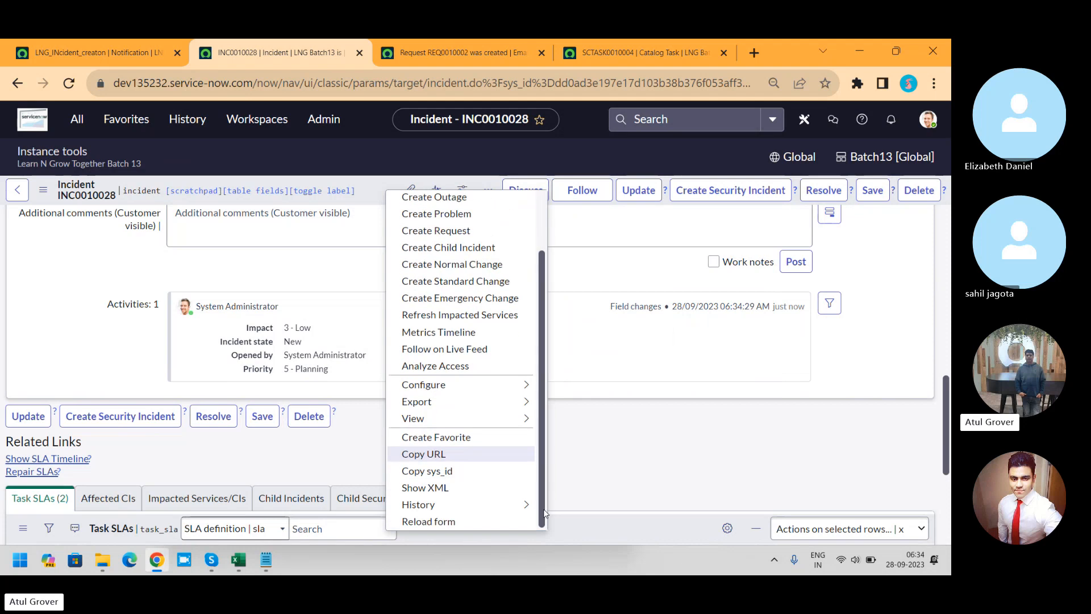
click(475, 518)
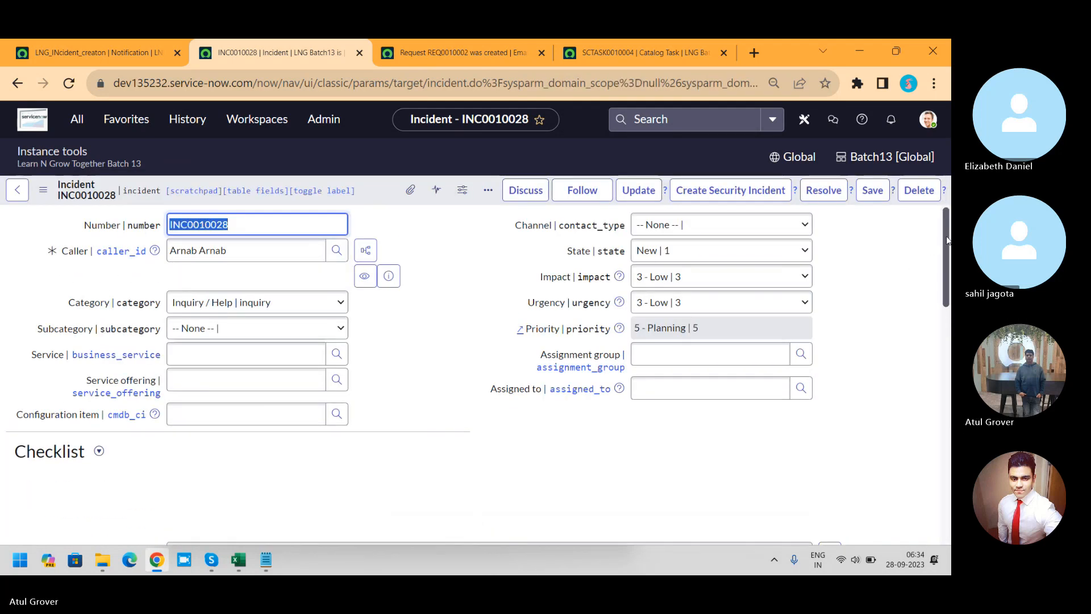
mouse_move(945, 242)
mouse_down()
mouse_move(942, 413)
mouse_move(943, 240)
mouse_up()
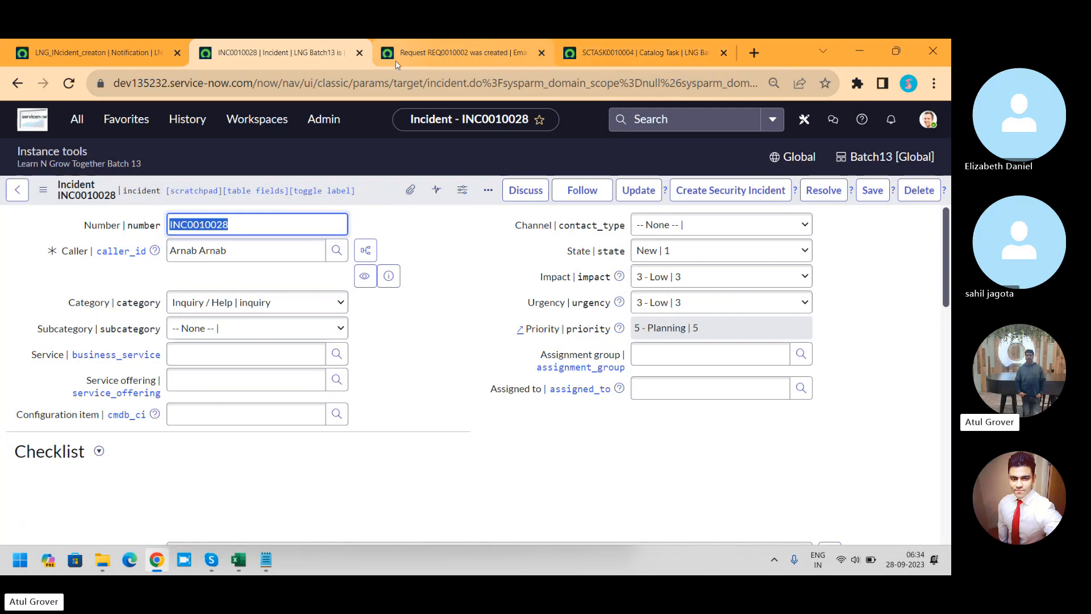
Step: Return to the Emails list in the other browser tab and filter its subjects for *INC0010028
click(412, 57)
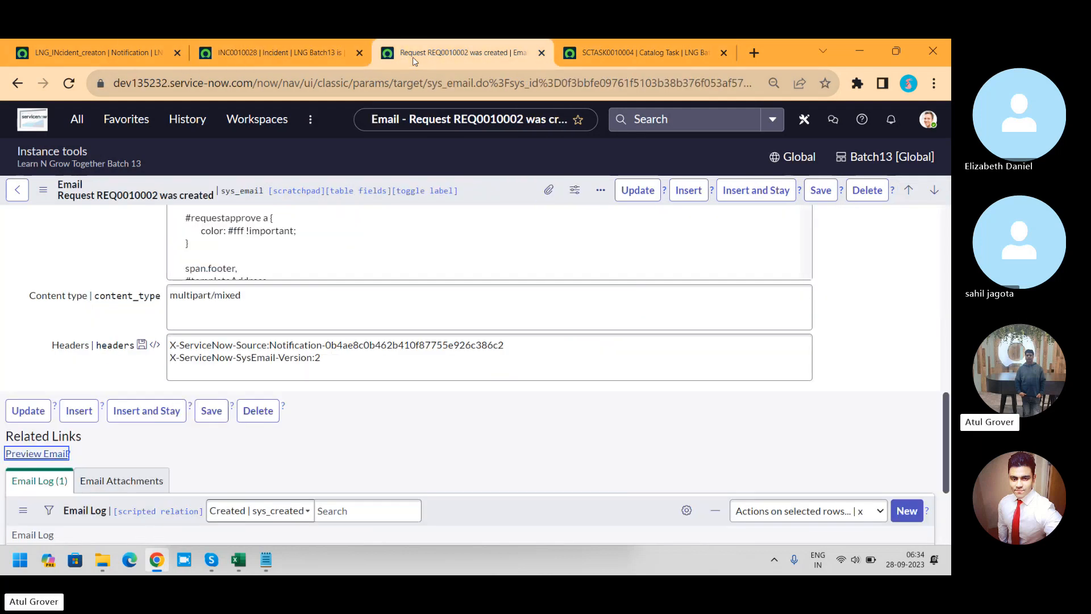
click(18, 84)
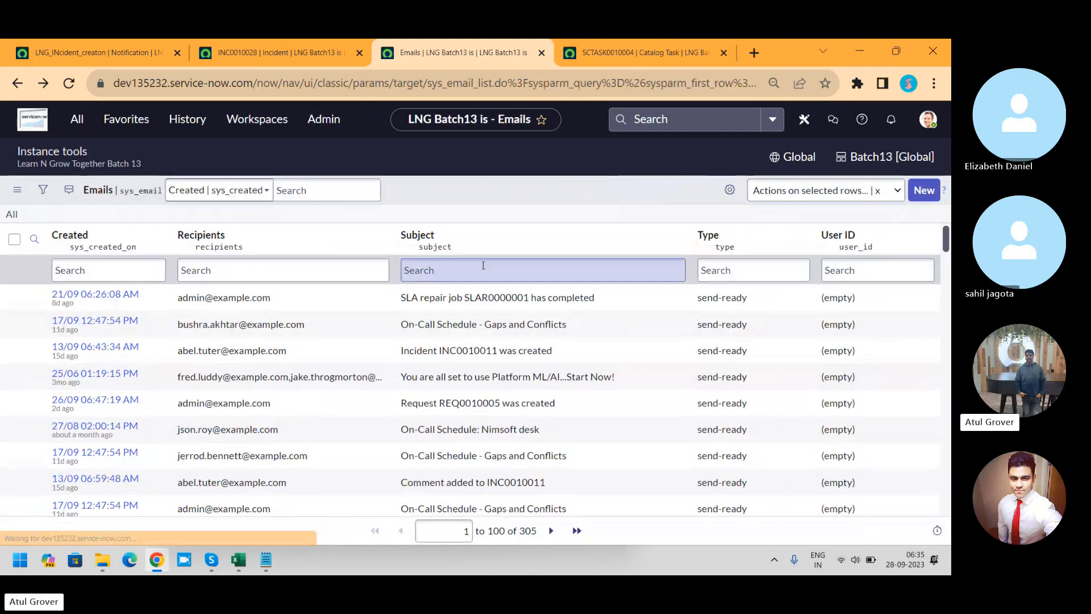
click(482, 269)
text(*)
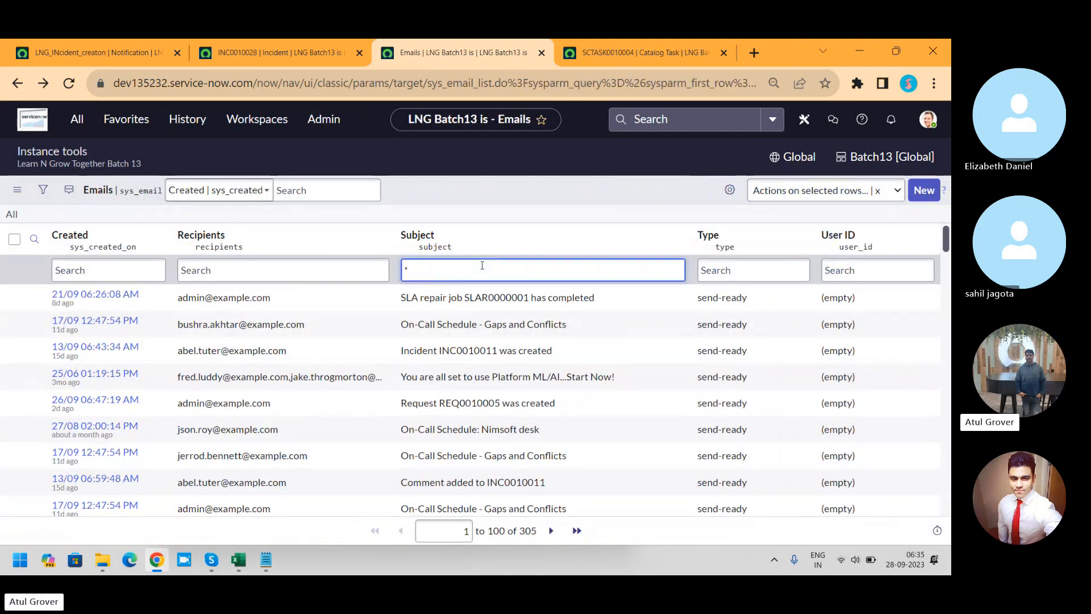
text(INC0010028)
key(Return)
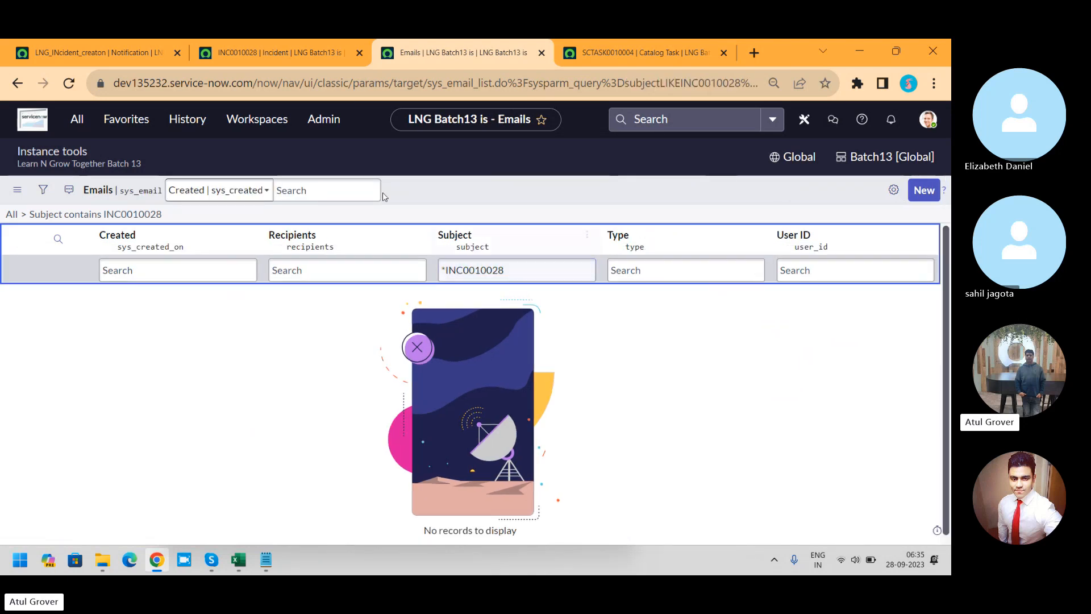
Step: Revisit the notification record, and rerun the *INC0010028 subject search in the Emails list
click(102, 53)
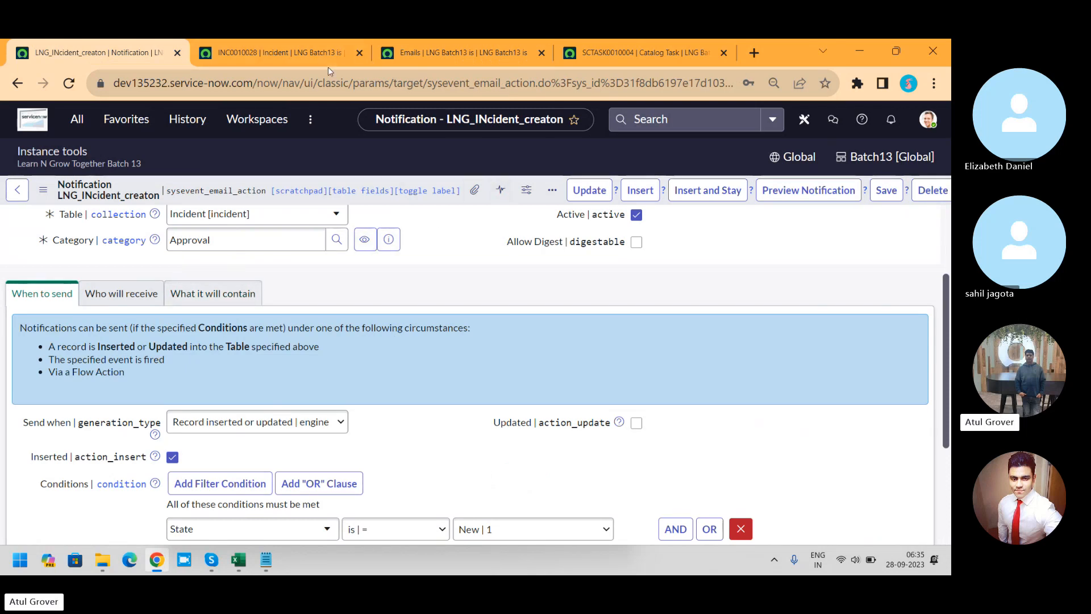
click(530, 53)
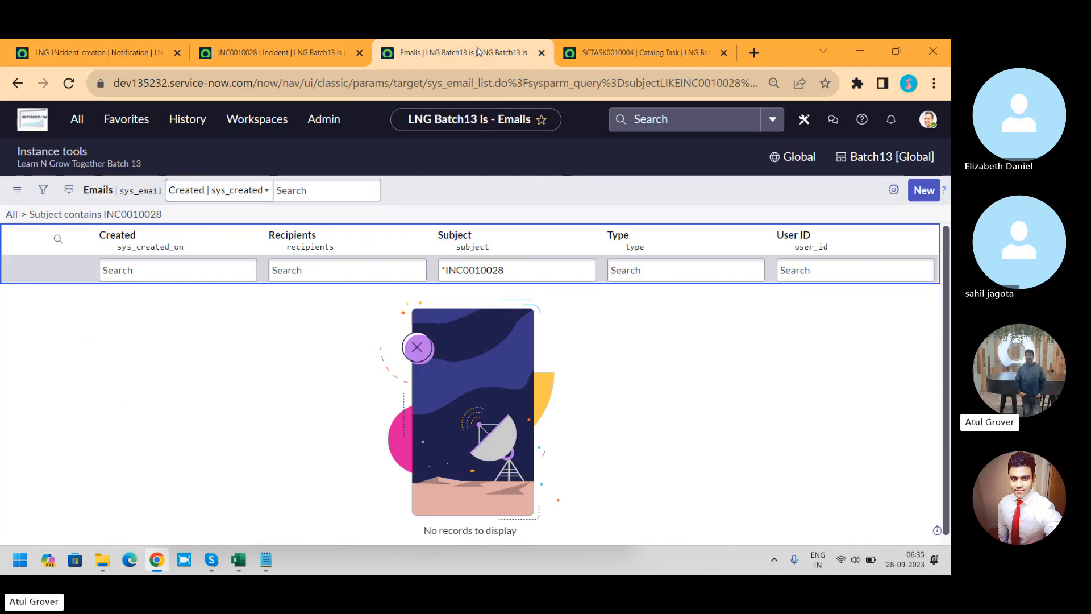
click(525, 266)
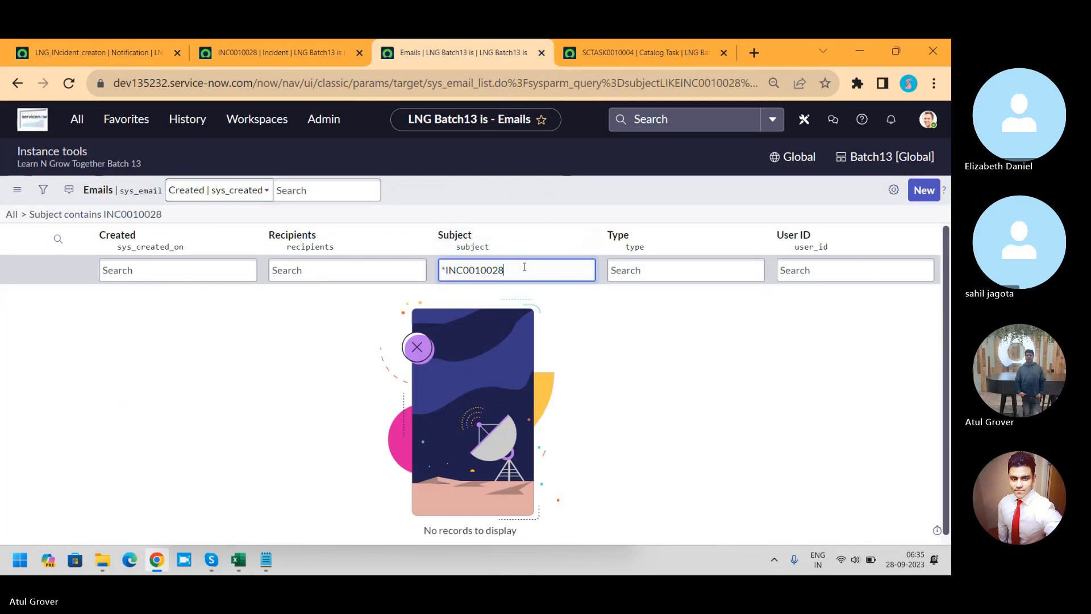
key(Return)
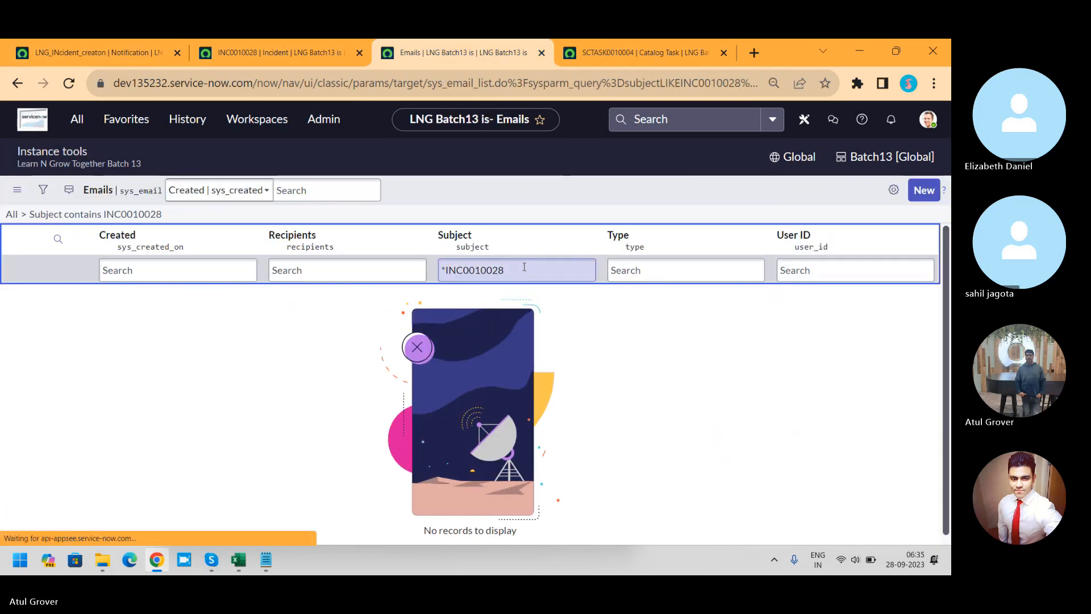
Step: Change the Subject filter in the Emails list to INC0010028 without the leading wildcard and run it
click(447, 271)
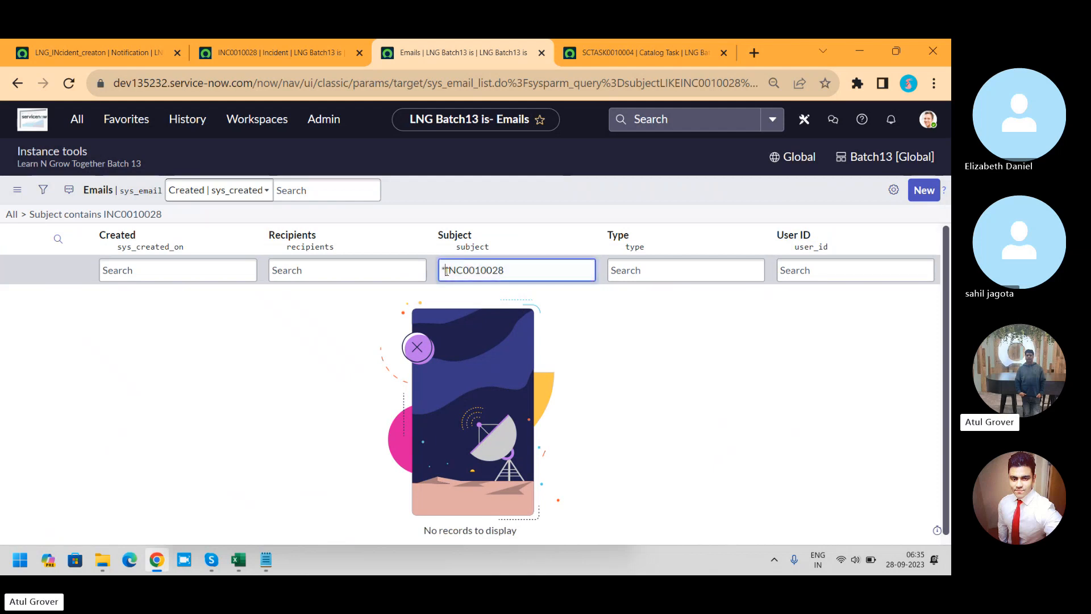
key(BackSpace)
key(Return)
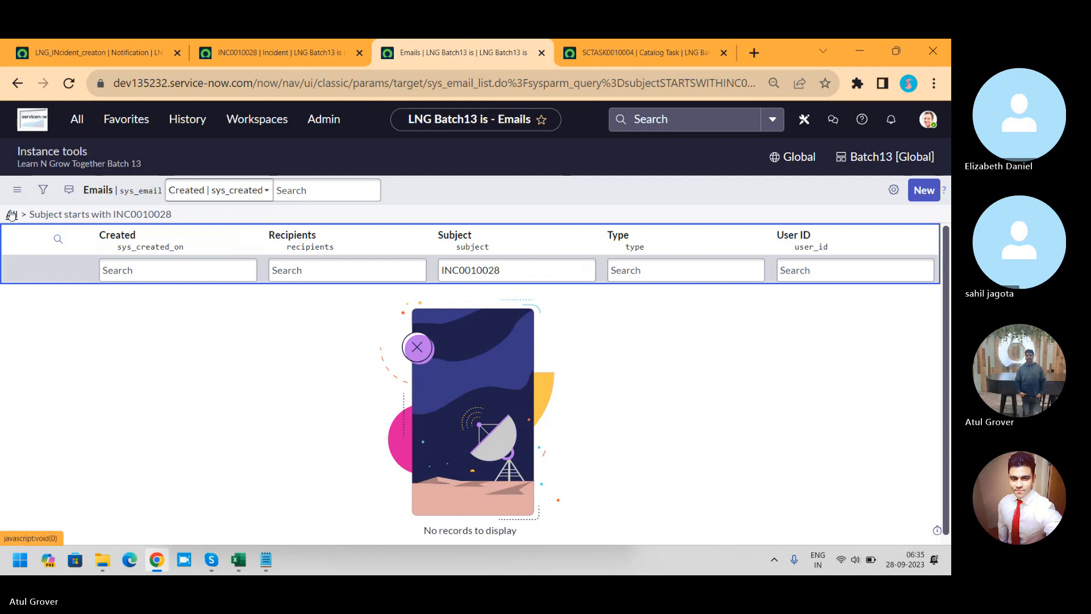
Step: Clear the Emails list filter and search the subjects again for *INC0010028
click(11, 214)
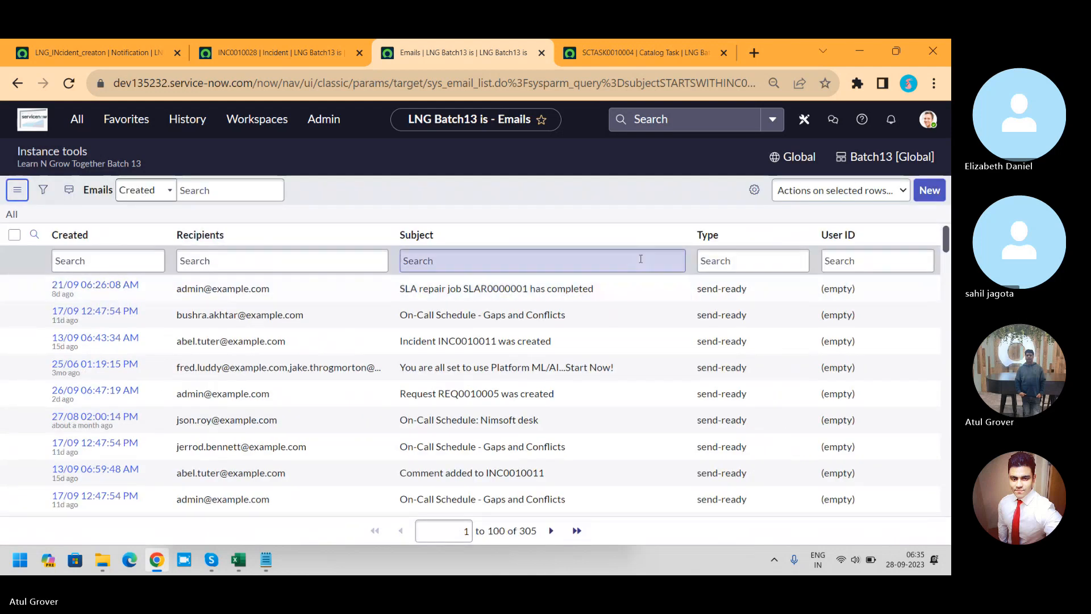
click(529, 266)
text(*)
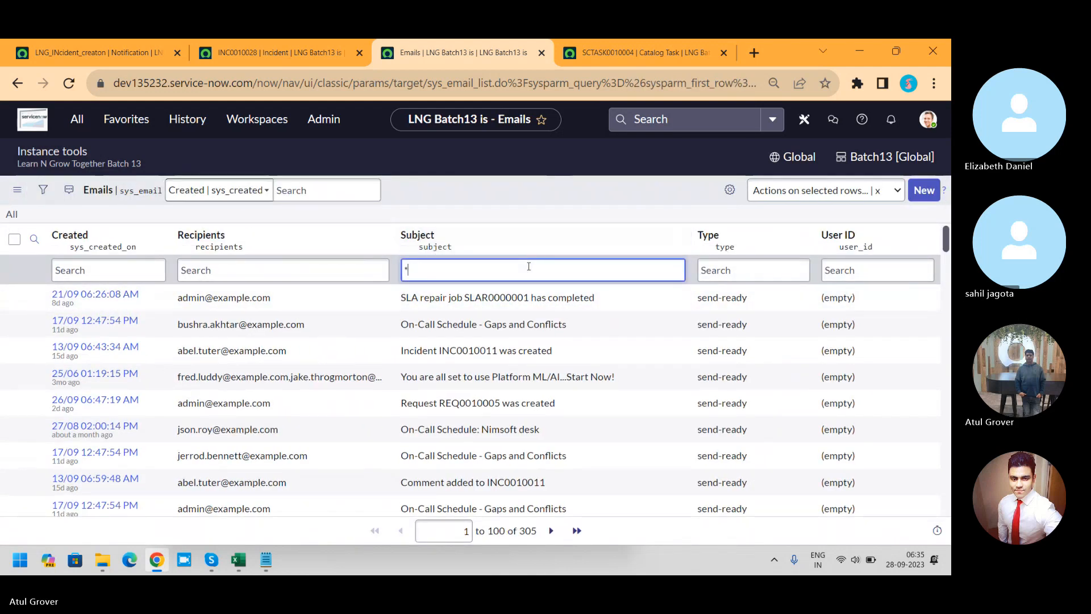
text(INC0010028)
key(Return)
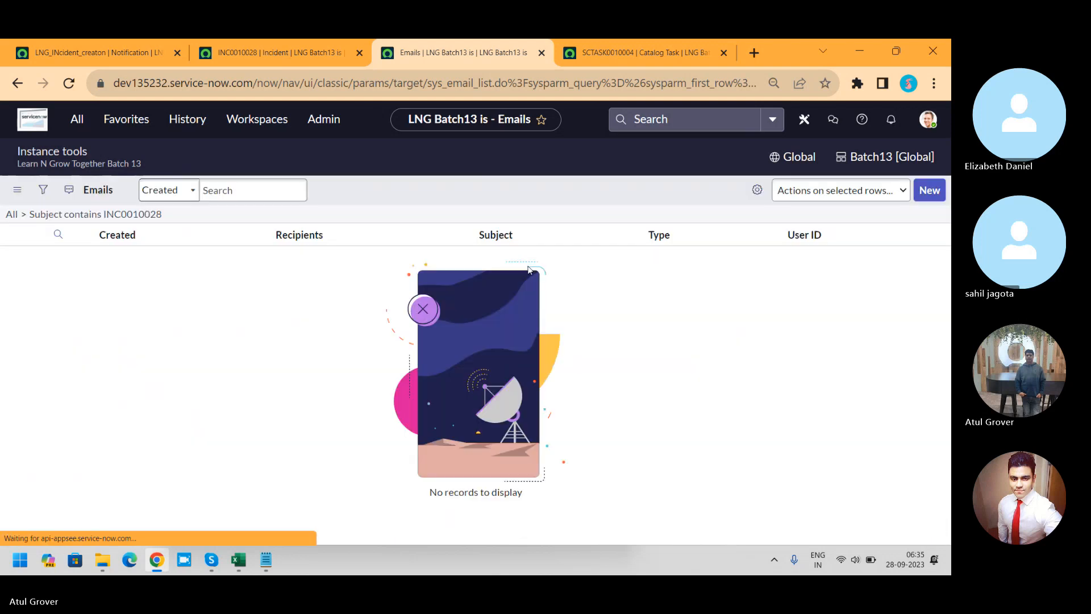
click(361, 268)
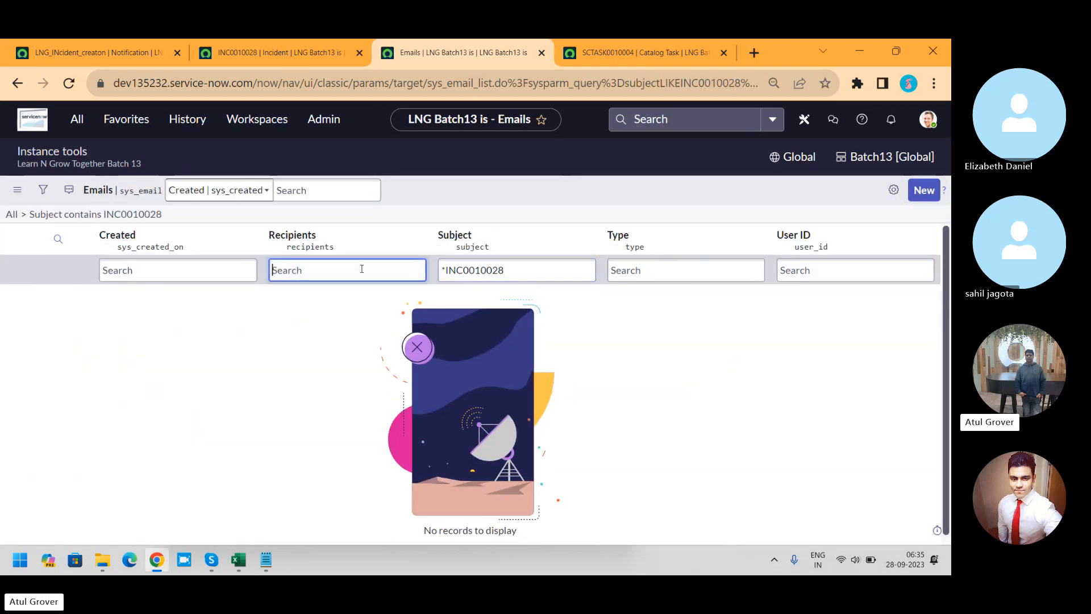
Step: Return to incident INC0010028, reload its form, and look through the record down to its related lists
click(325, 56)
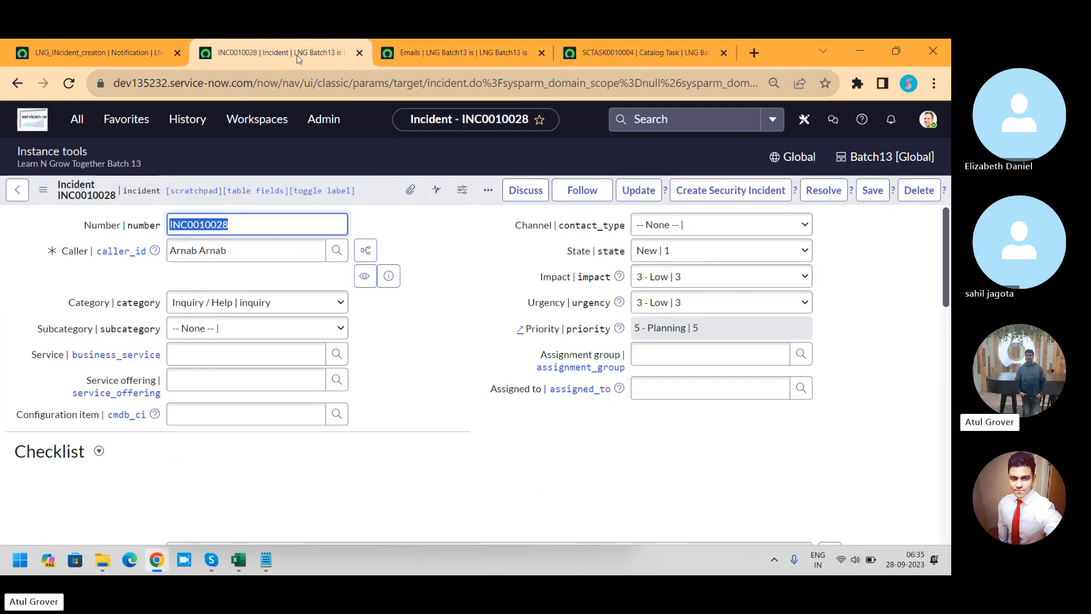
right_click(374, 195)
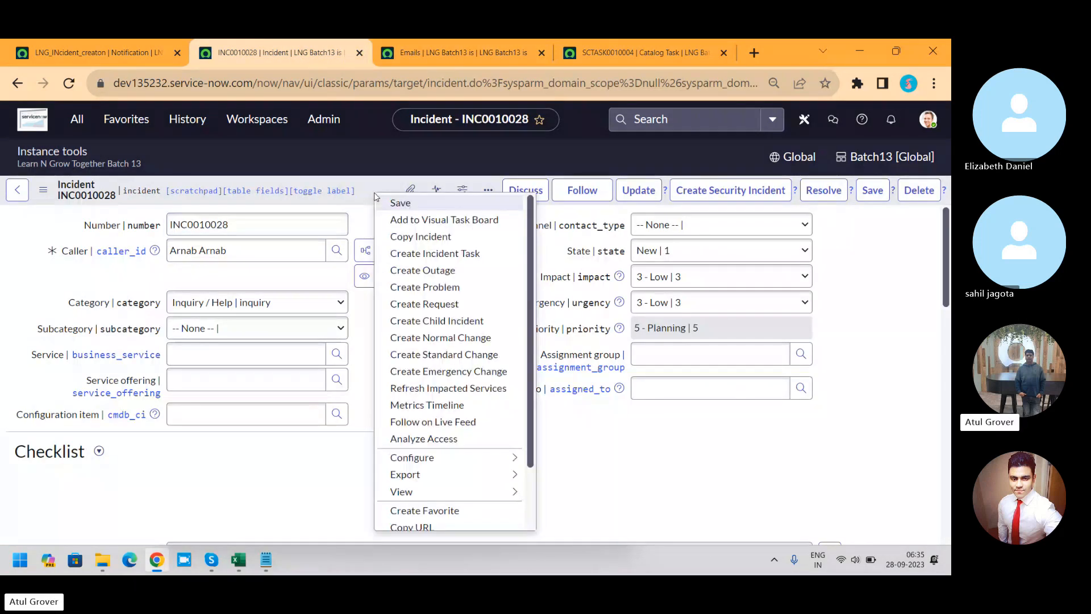
scroll(528, 511, down, 3)
click(520, 519)
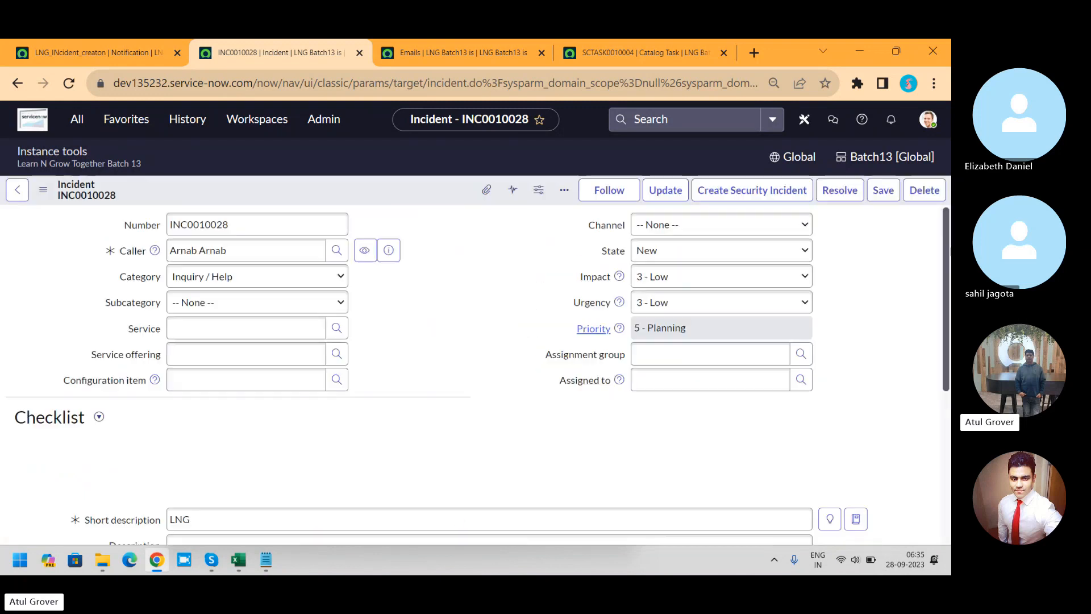
drag(944, 219, 944, 447)
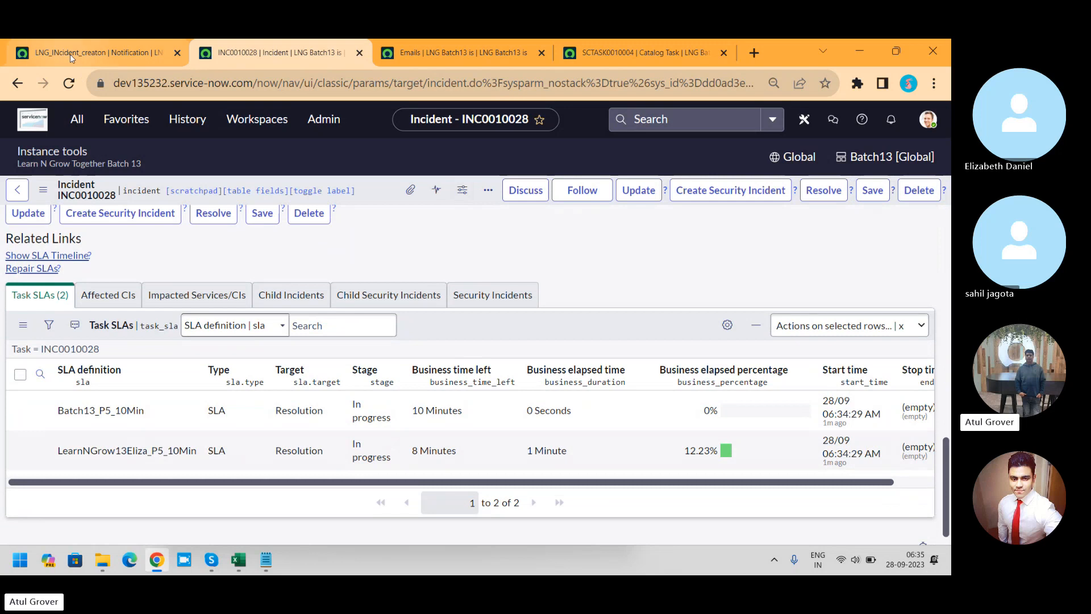
Step: Return to the LNG_INcident_creaton notification and review the available Send when options
click(69, 54)
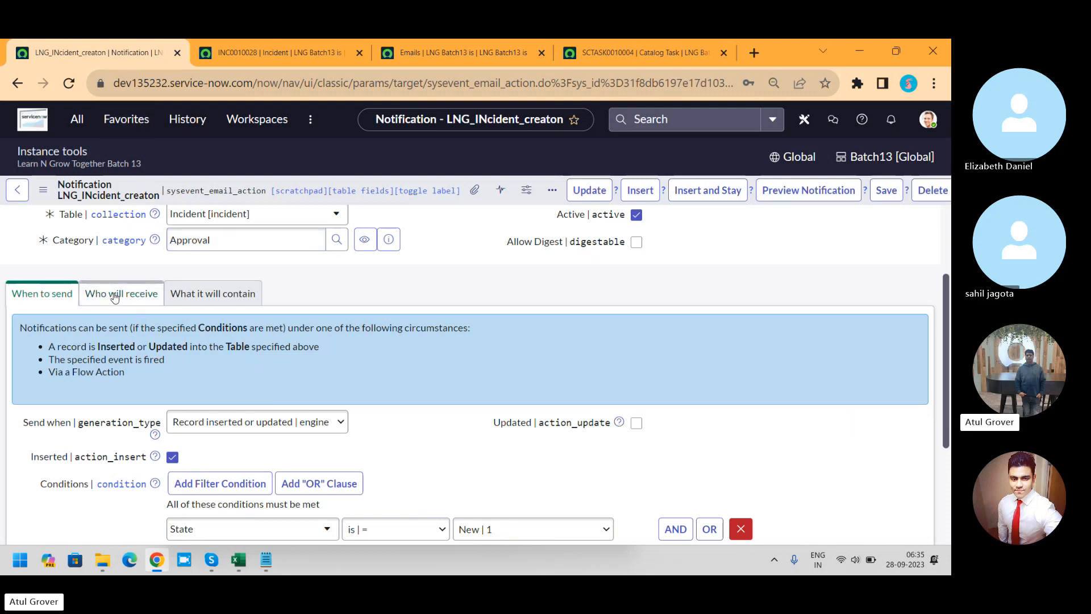
click(292, 429)
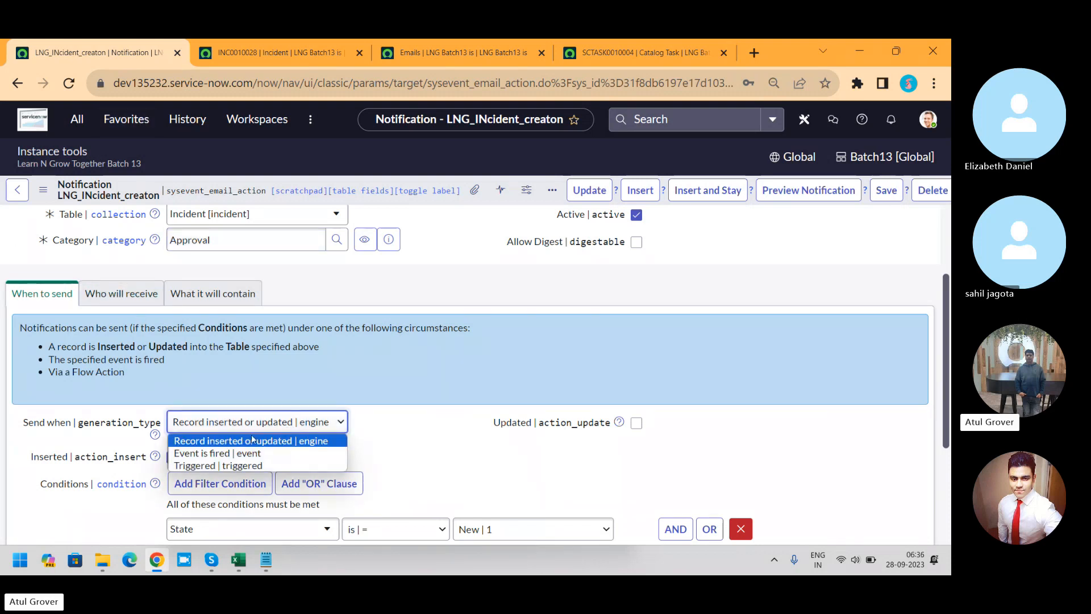
click(104, 293)
Step: Add the test incident's caller to the notification's recipient Users and lock the list
click(105, 293)
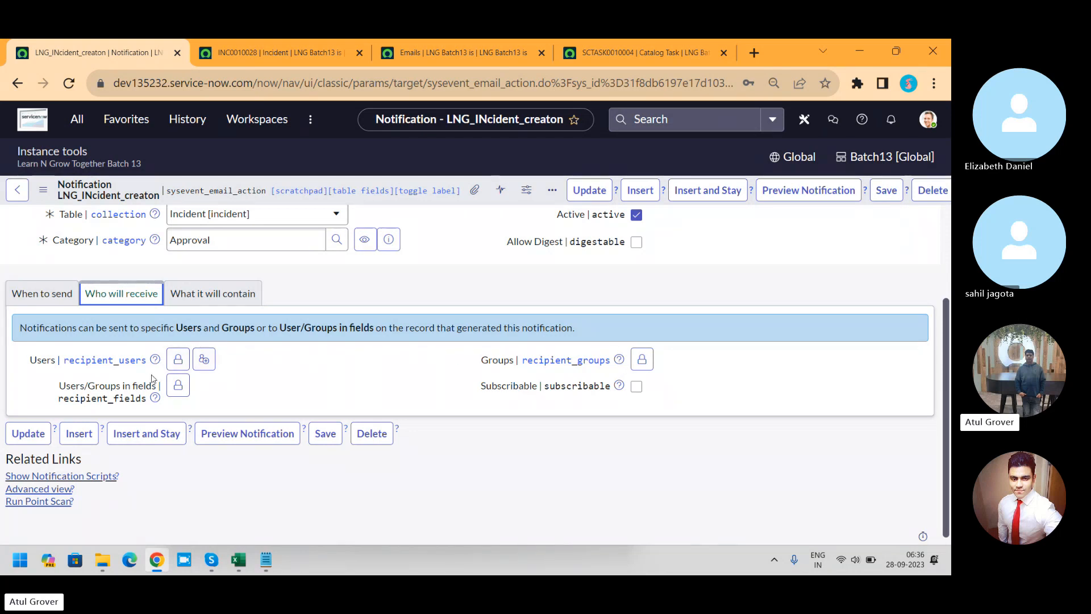
click(178, 359)
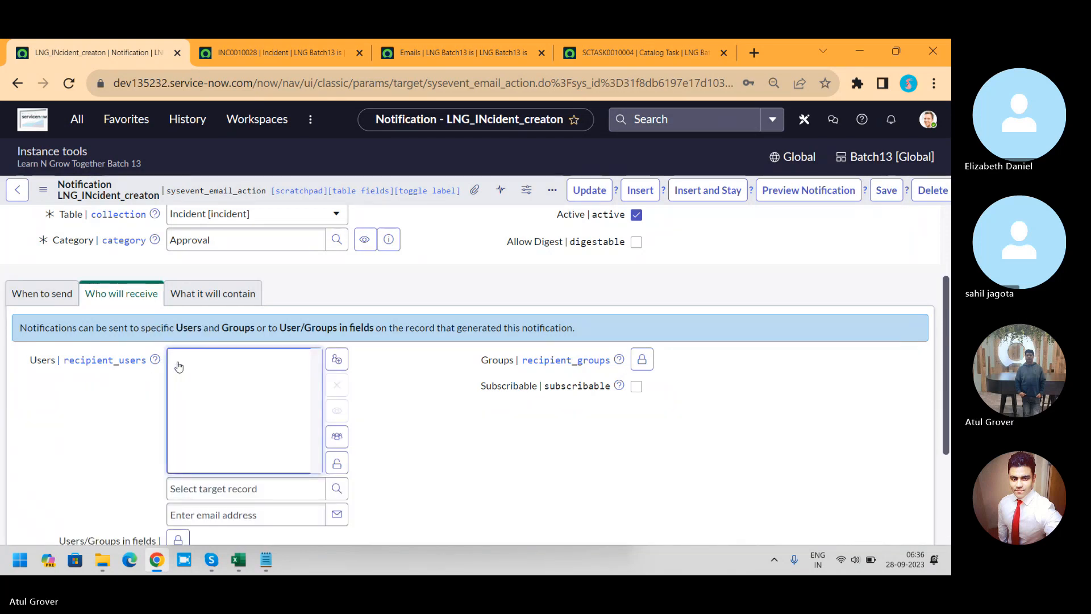
click(250, 489)
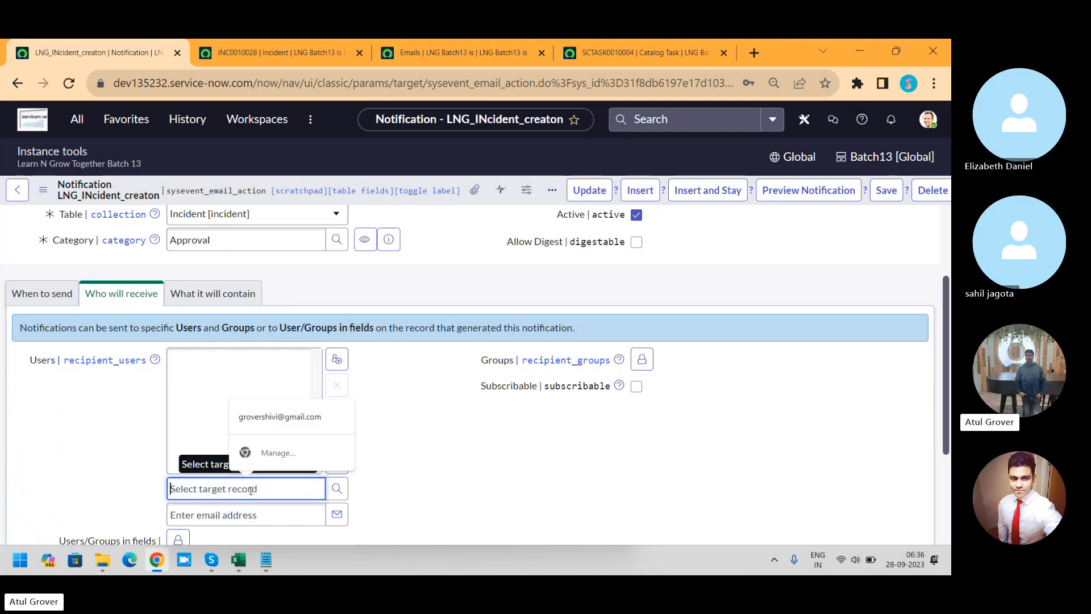
text(ab Arn)
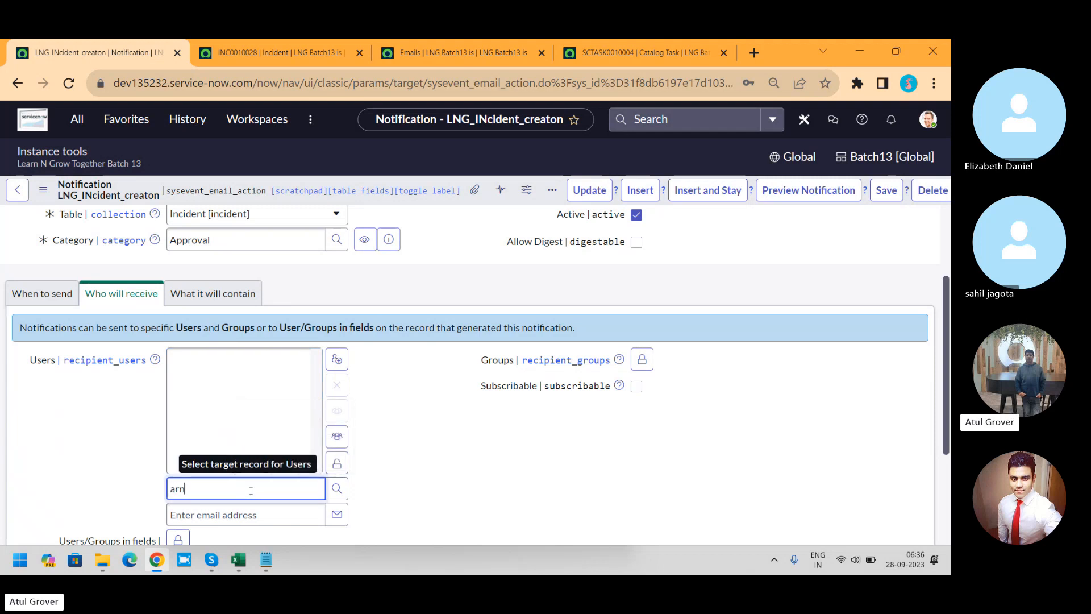
click(230, 507)
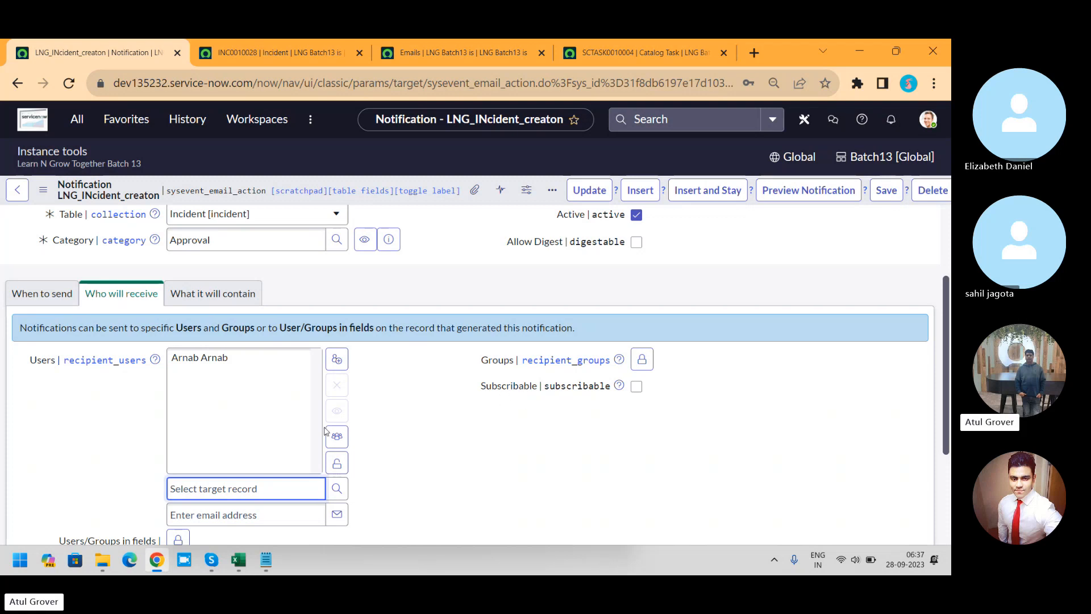
click(336, 463)
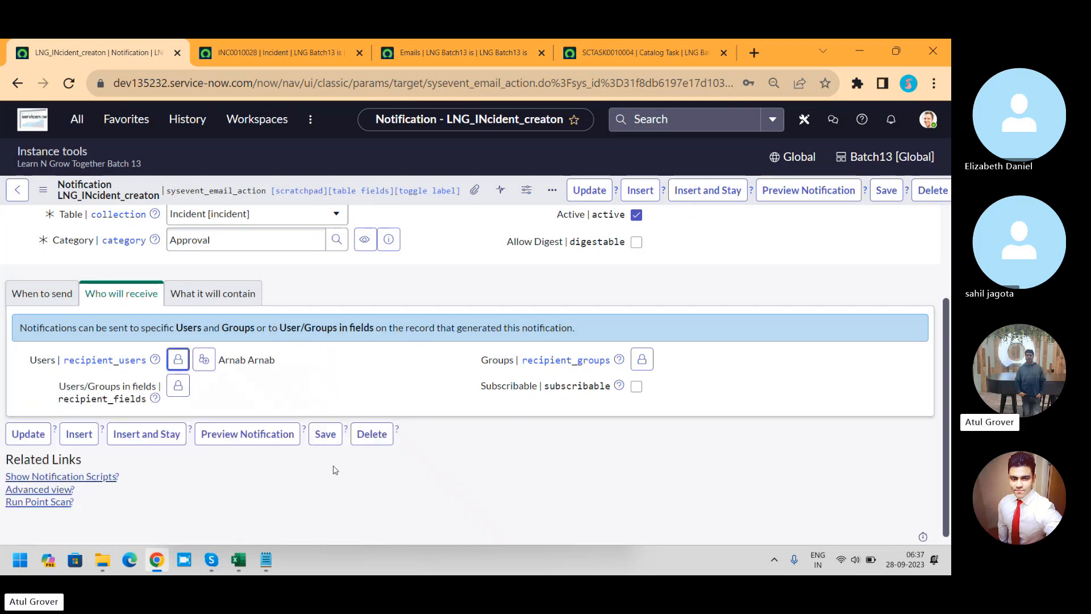
Step: Add the Batch13 group to the notification's recipient Groups and lock the list
click(641, 358)
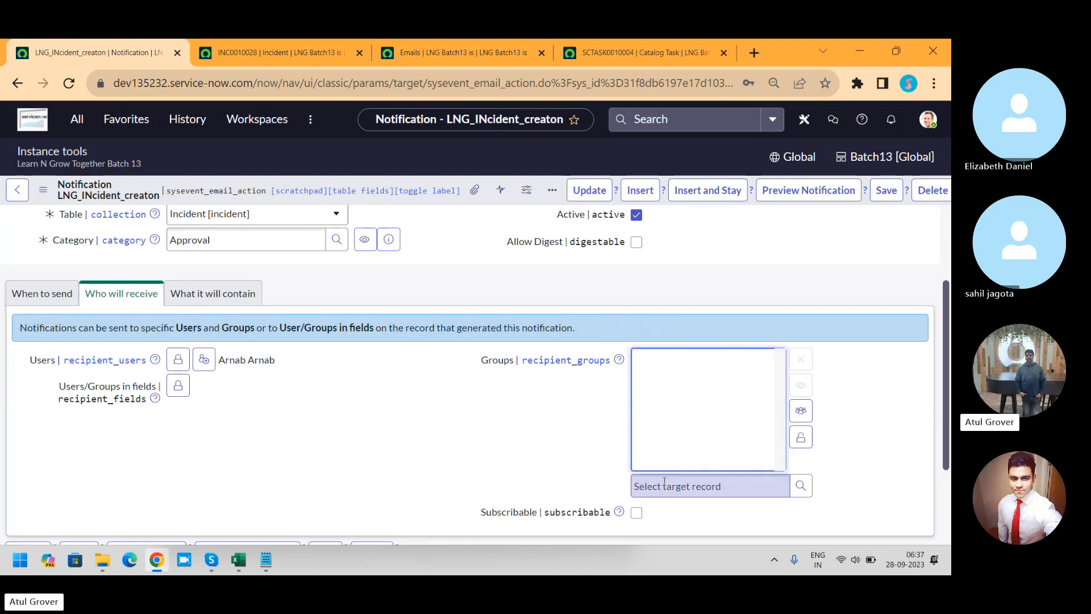
click(664, 483)
text(batch)
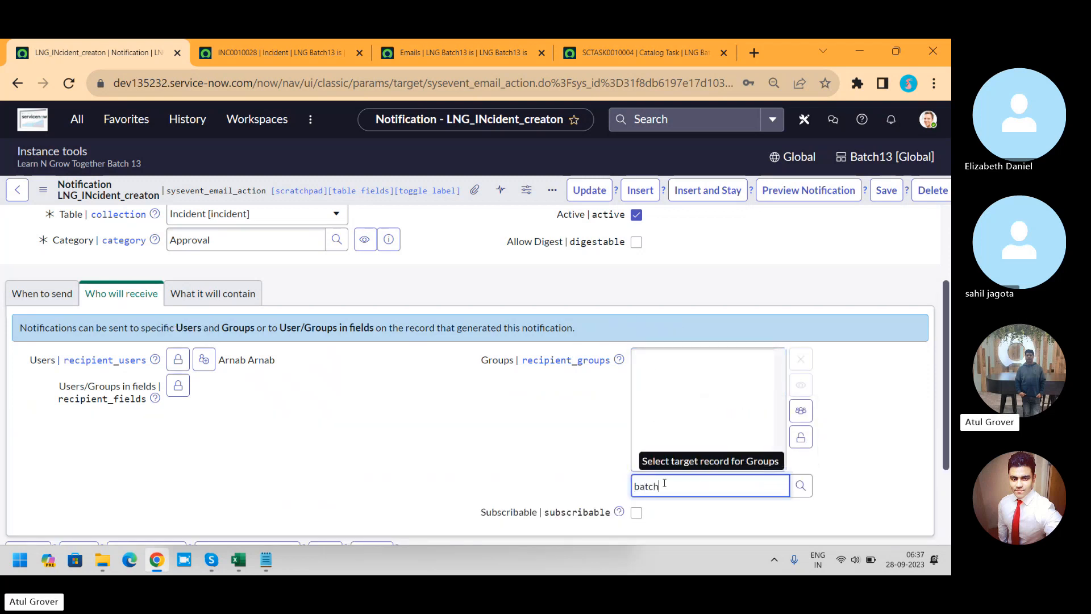
click(653, 506)
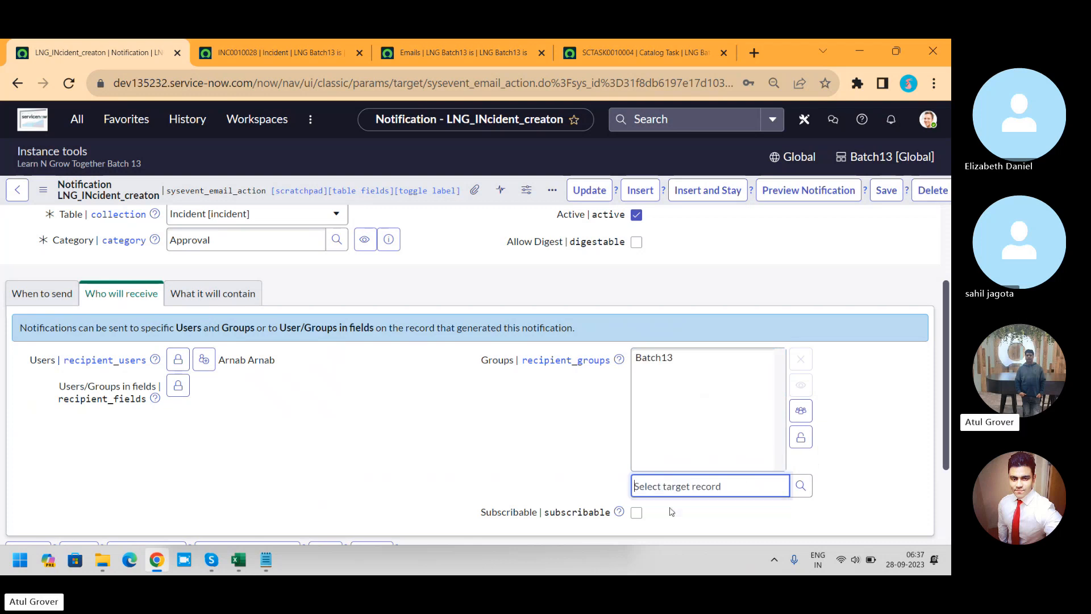
click(809, 442)
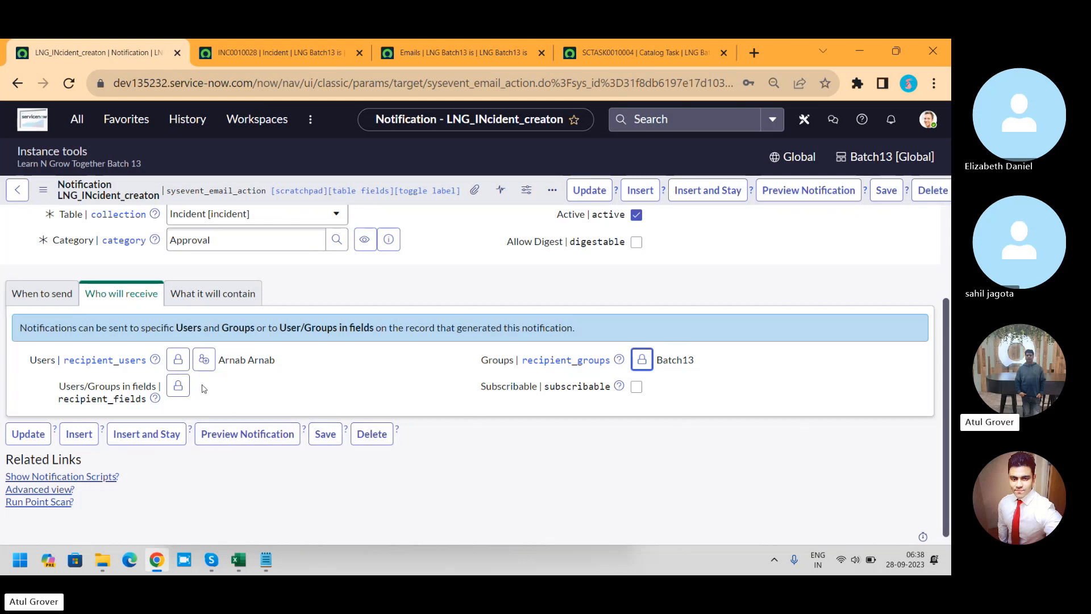
Step: Unlock Users/Groups in fields and add Created by to the selected recipient fields
click(178, 386)
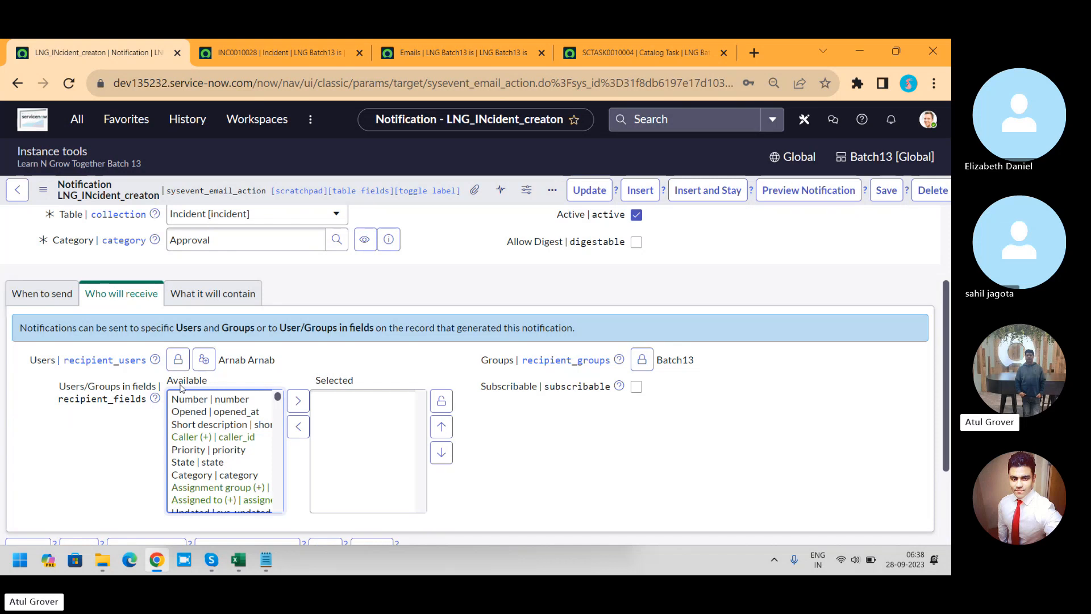
click(216, 414)
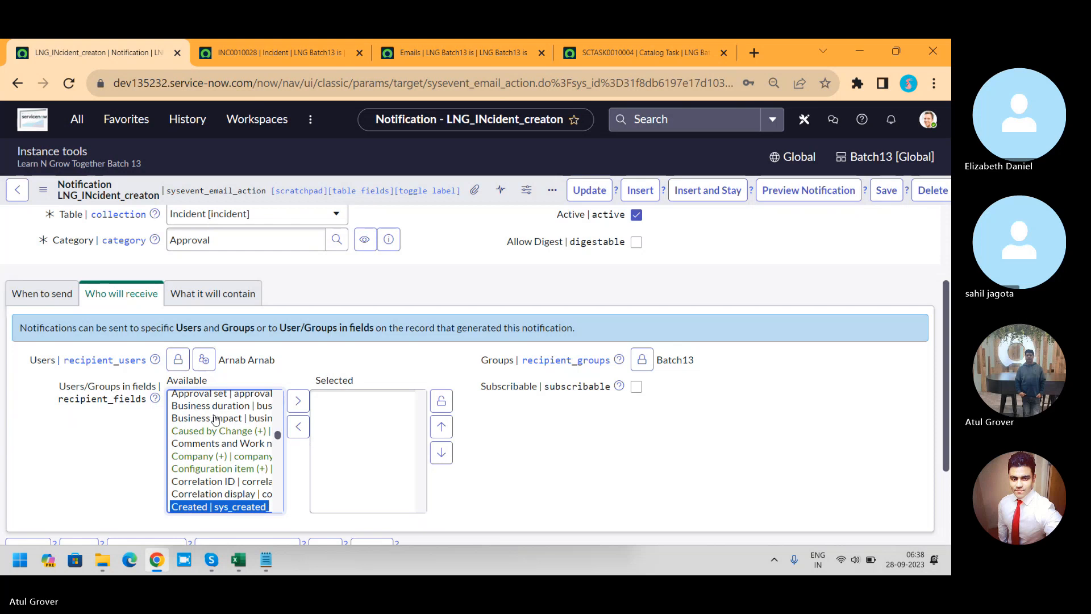
key(Down)
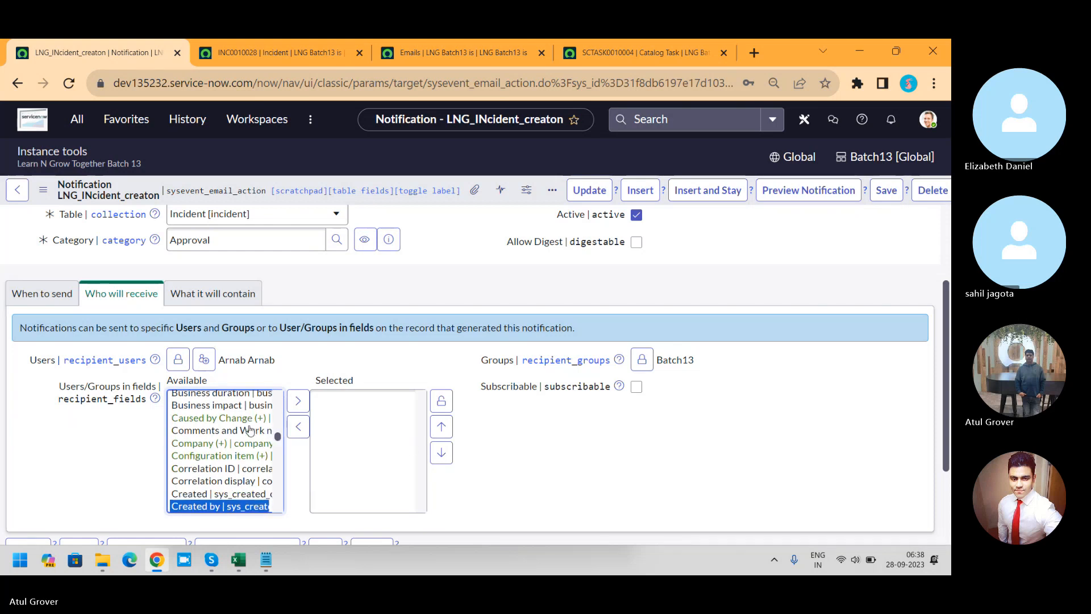
click(298, 400)
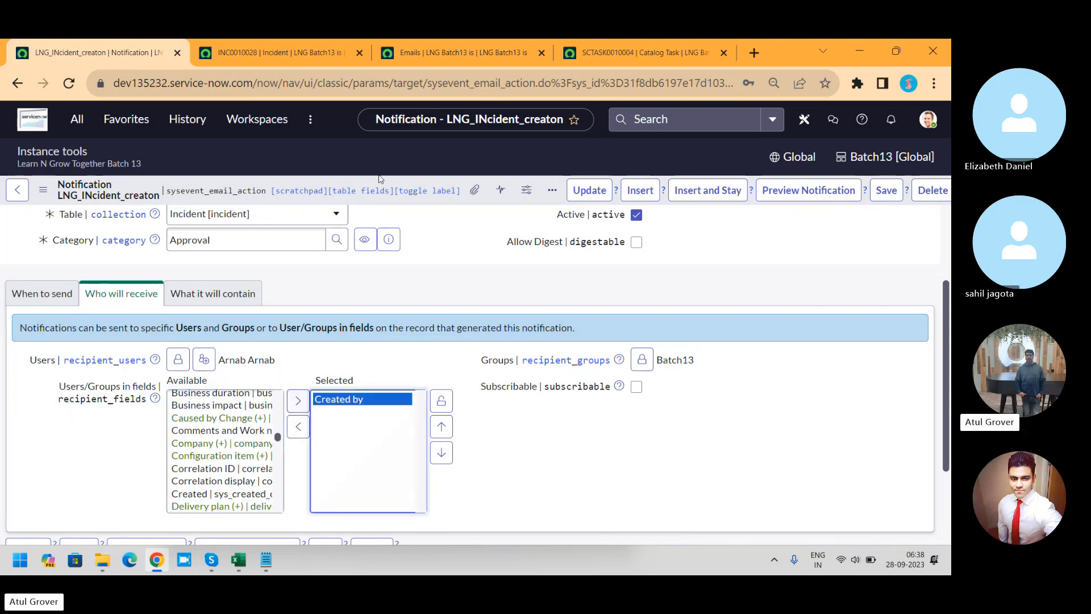
Step: Check the caller field on the incident form, add Caller to the notification's selected recipient fields, and lock the list
click(274, 54)
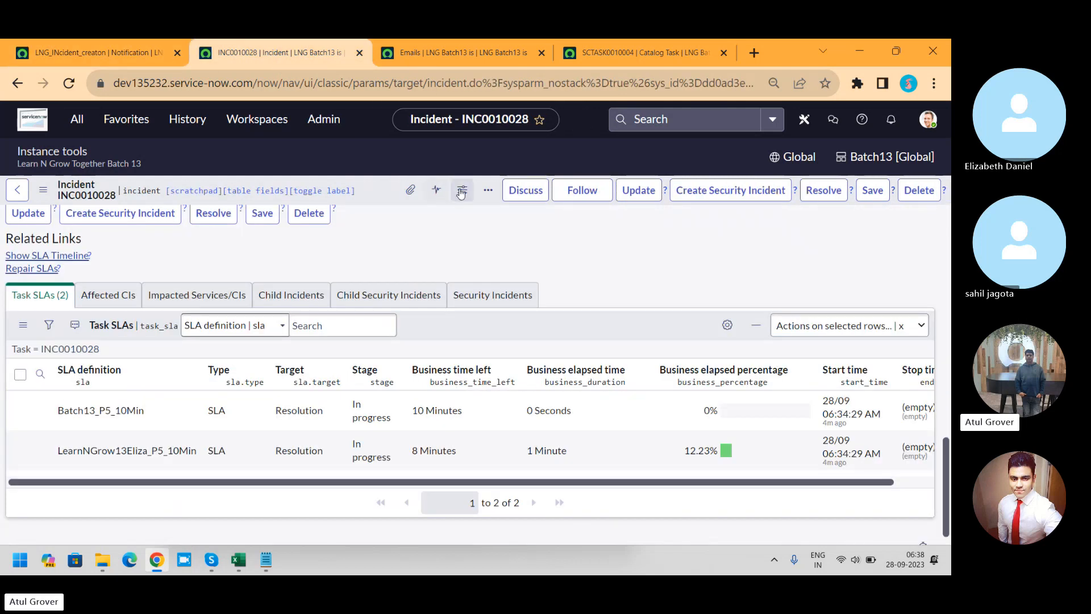
scroll(943, 231, up, 20)
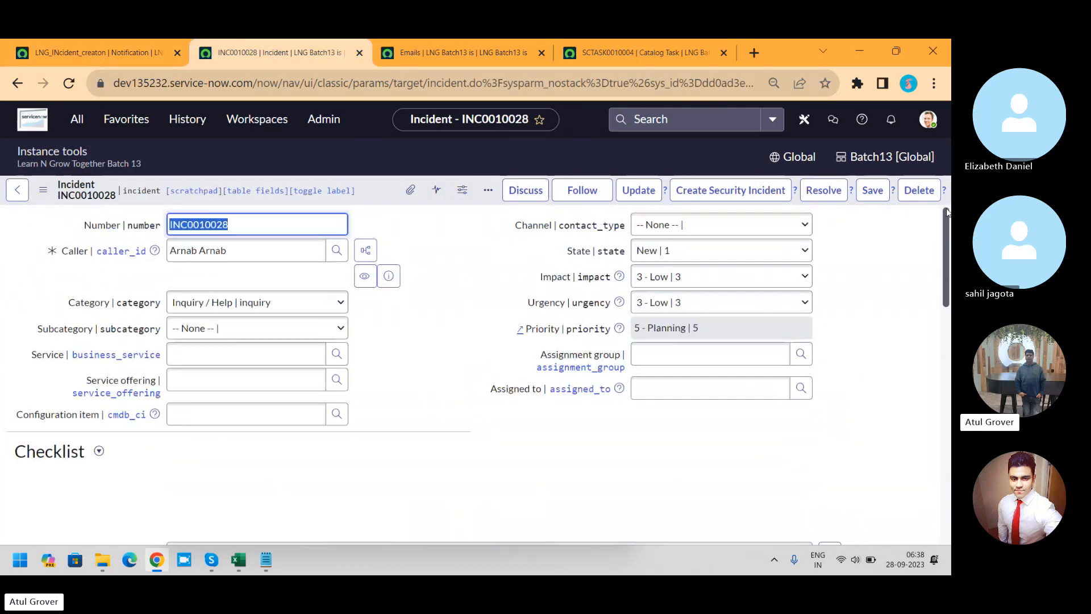
click(87, 53)
click(216, 493)
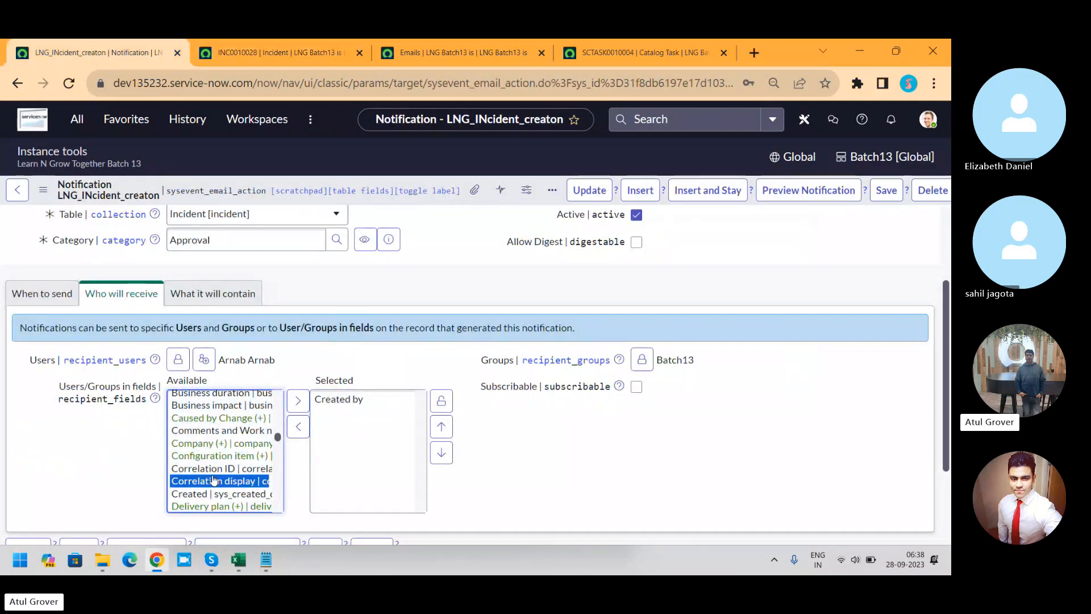
key(c)
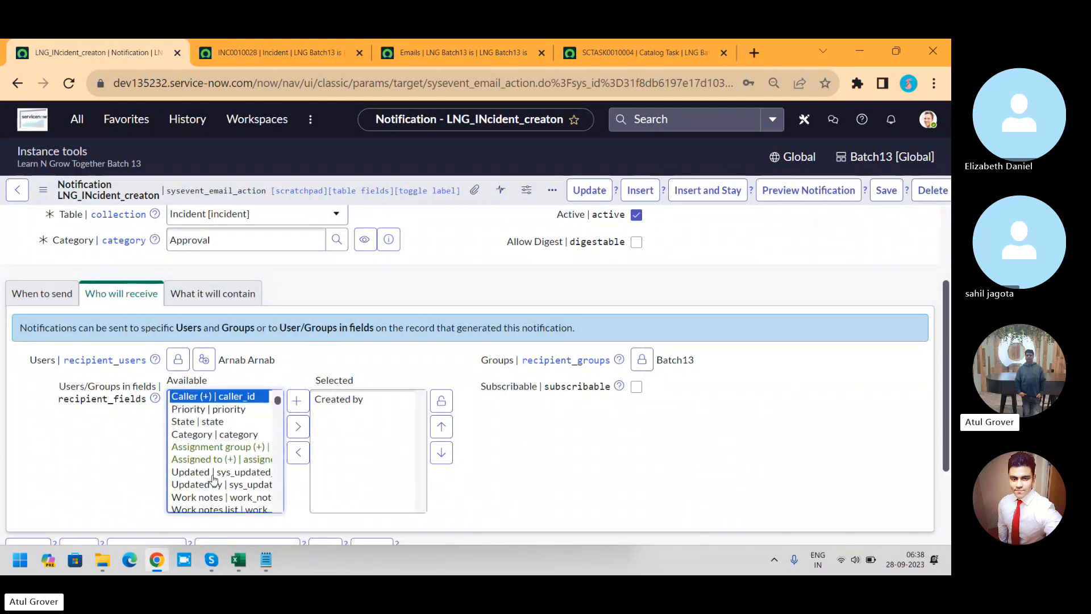
click(303, 429)
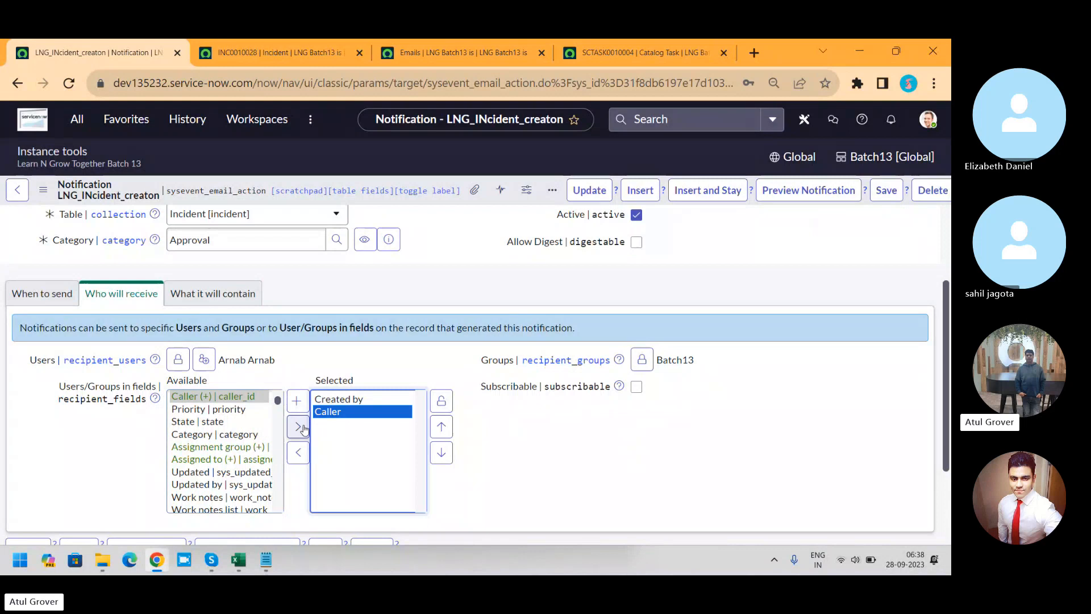
click(450, 403)
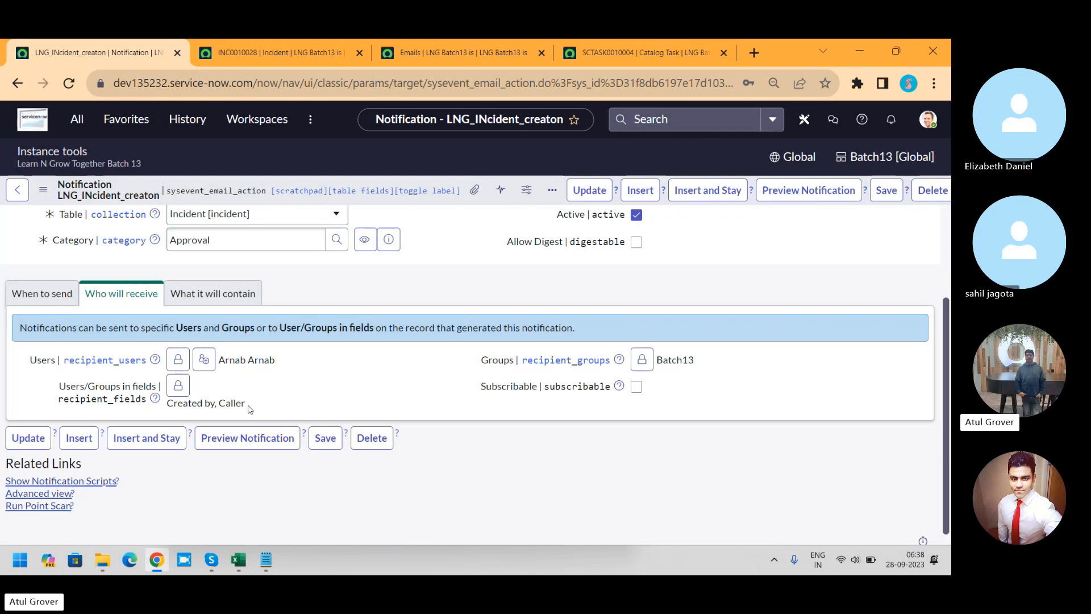
Step: Open the notification's content settings and set the email subject to "Incident cretaed"
click(225, 294)
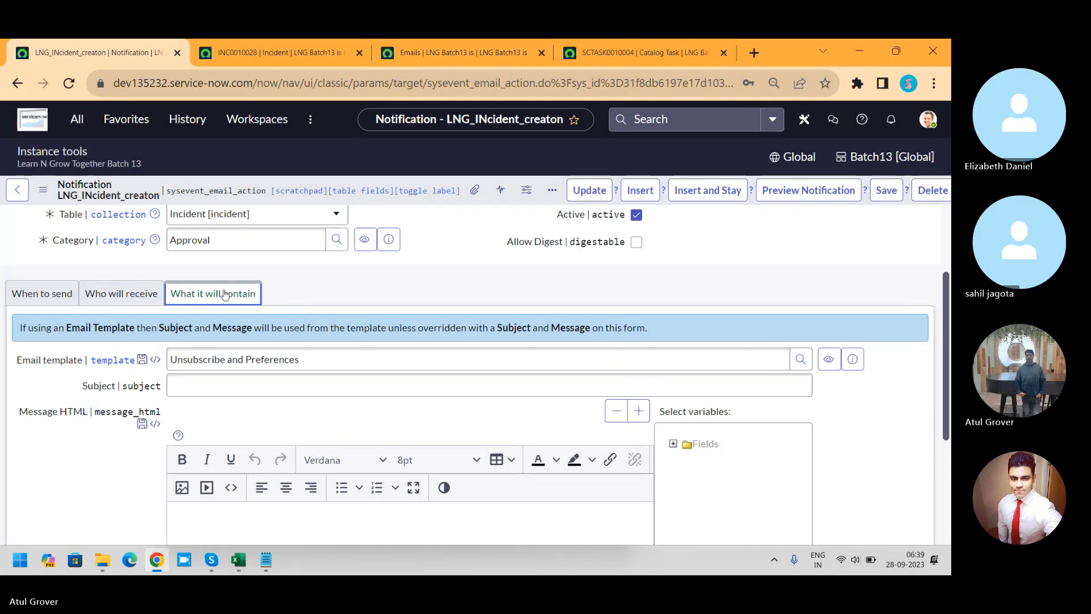
click(292, 387)
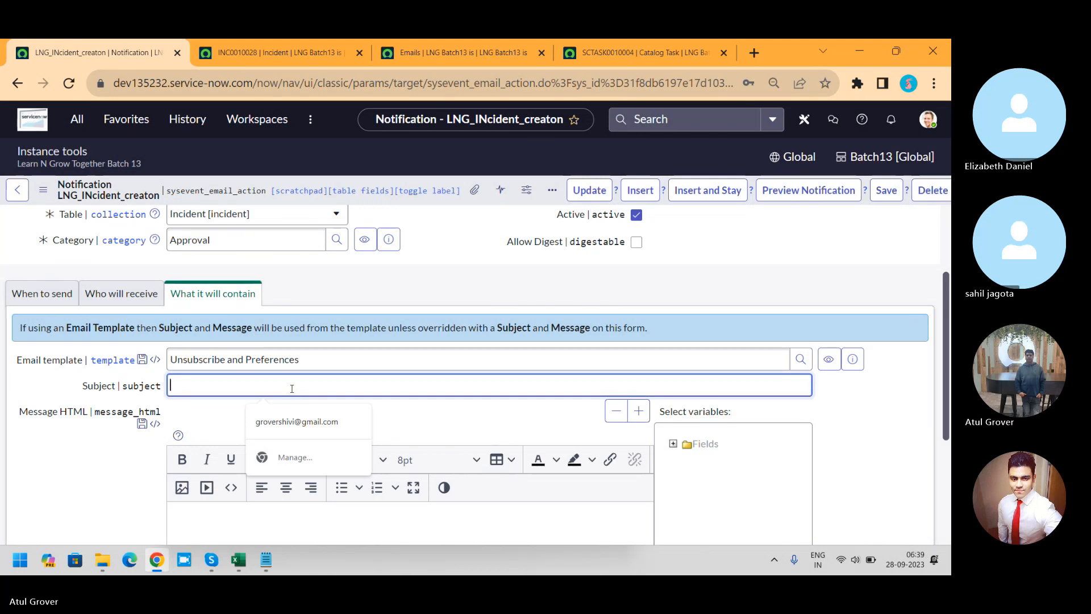
text(I)
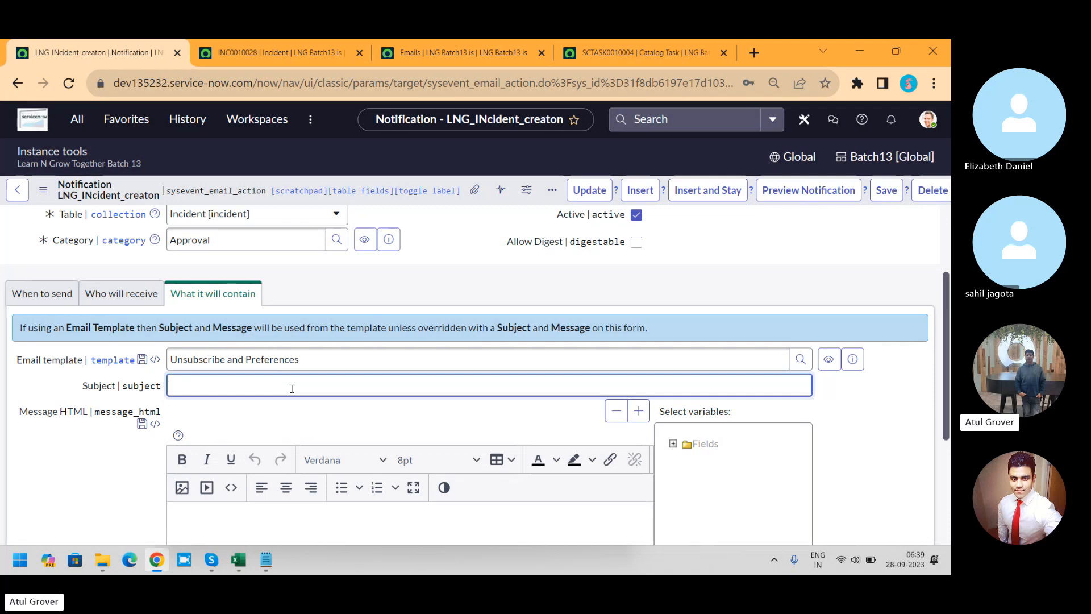
text(Incident cretaed)
Step: Expand the available field variables and insert the Additional comments variable into the message body
click(639, 410)
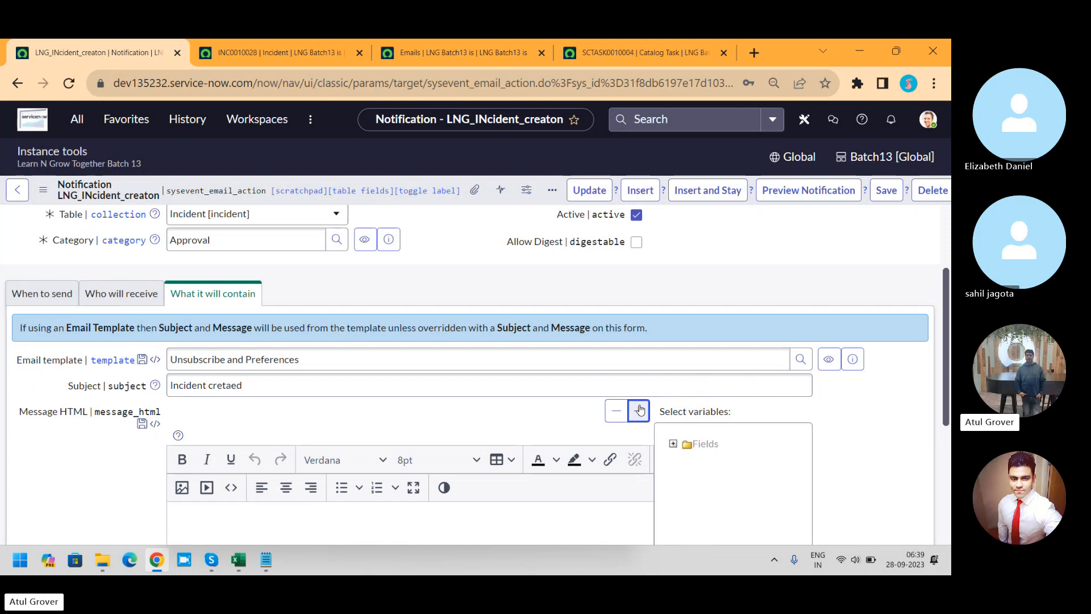
click(672, 444)
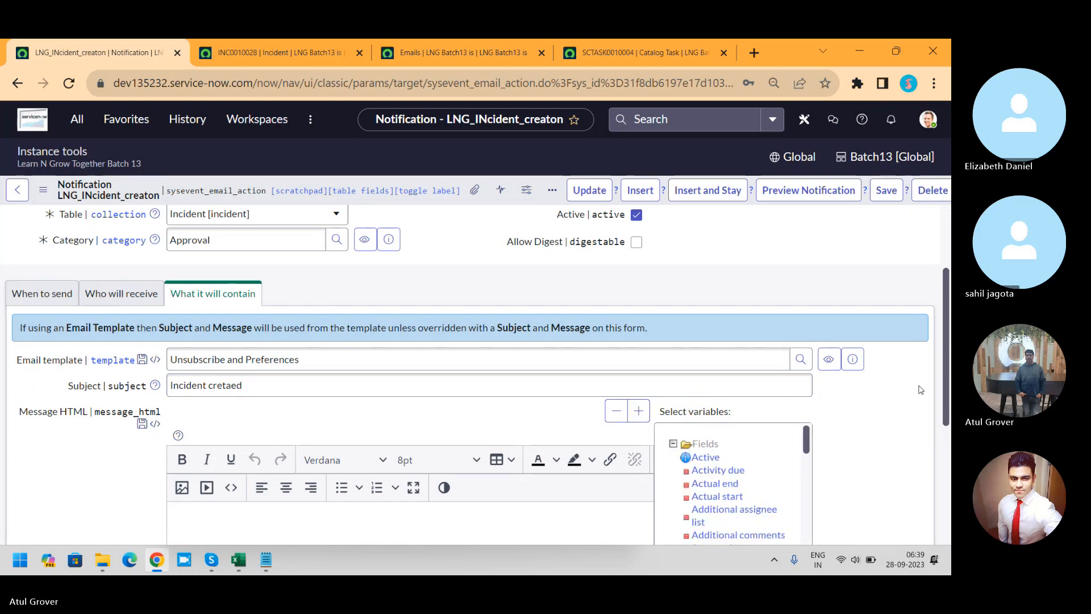
scroll(942, 393, down, 2)
scroll(942, 397, down, 2)
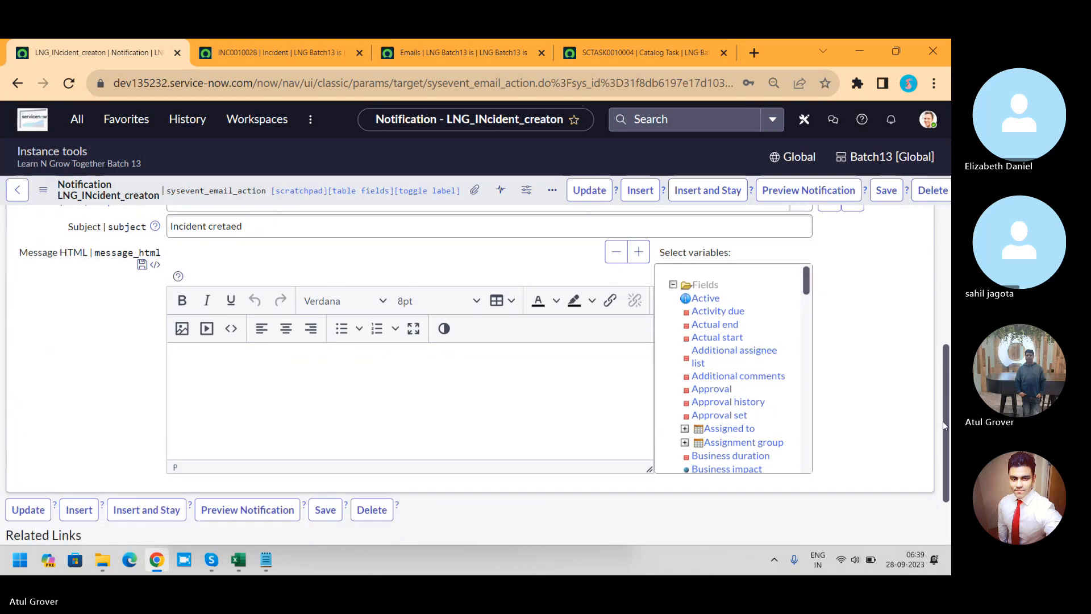
click(755, 381)
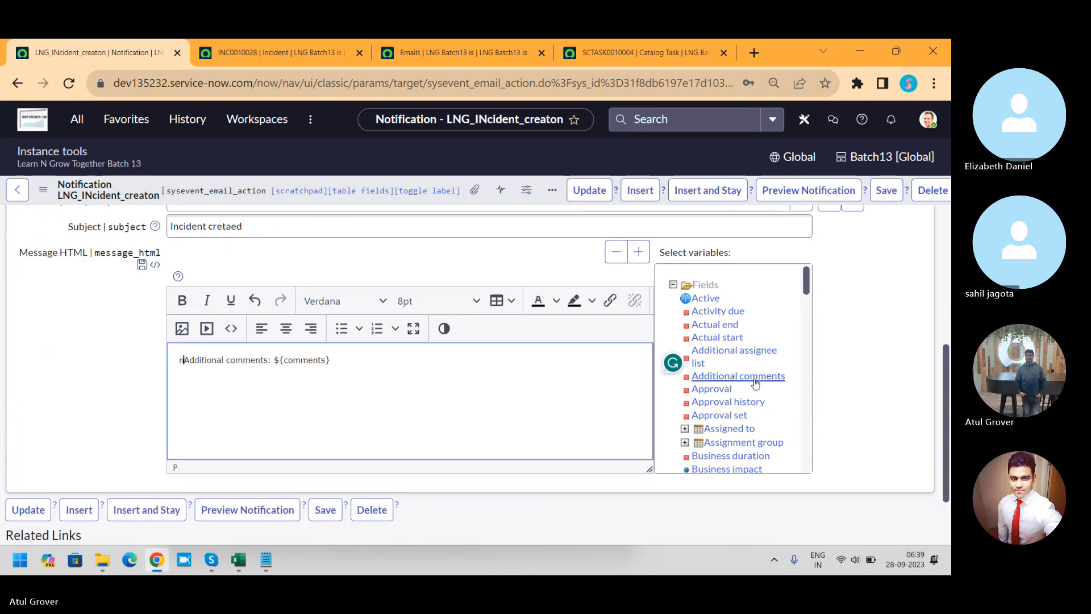
text(n)
Step: Insert the Number variable into the message body and copy ${number} to the end of the email subject
drag(805, 287, 802, 373)
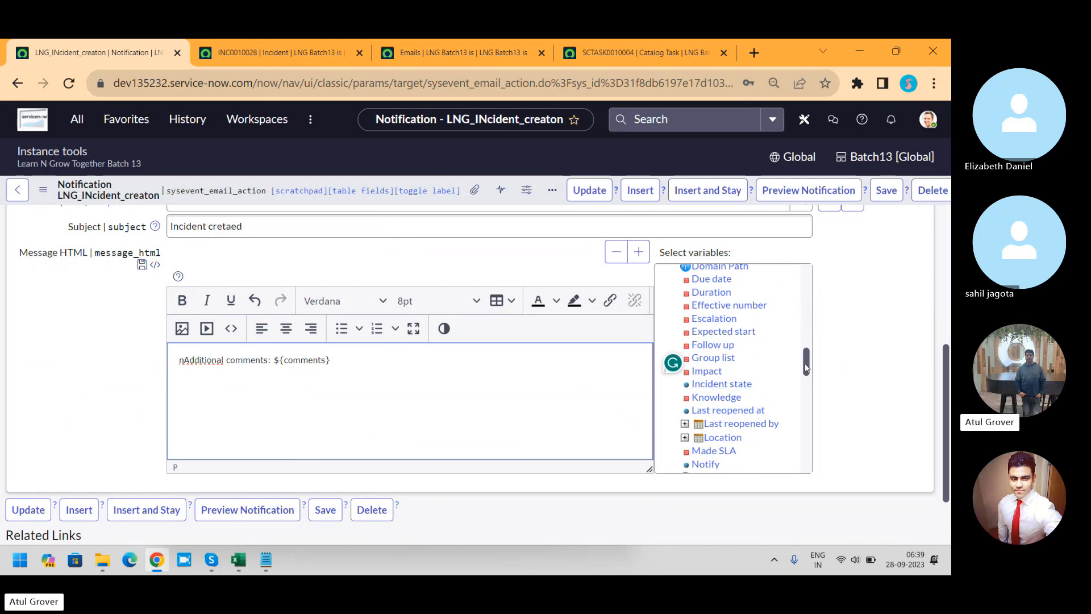
drag(806, 366, 806, 388)
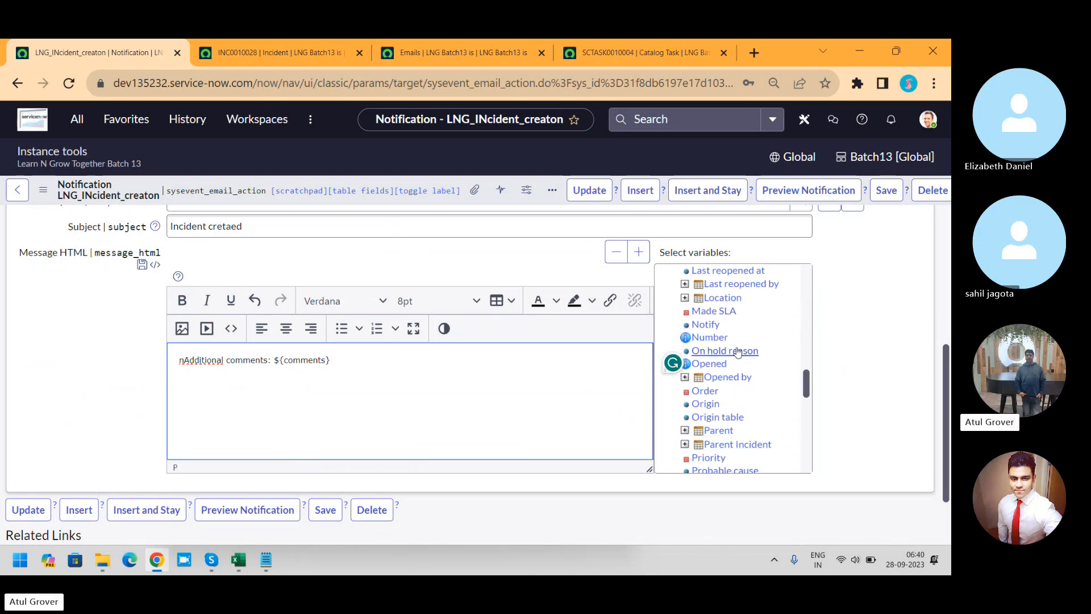
click(709, 338)
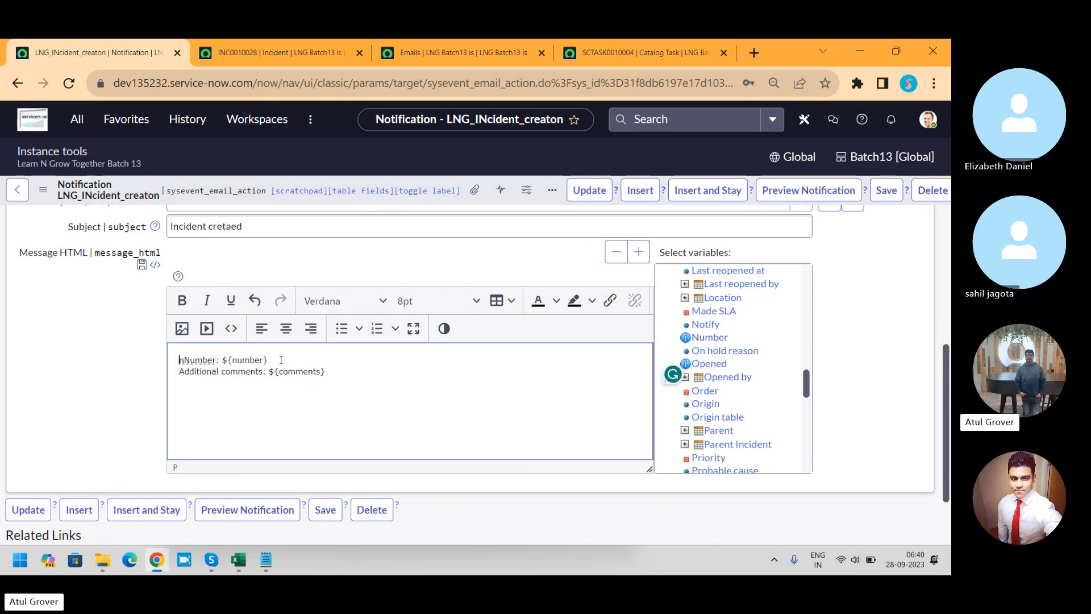
drag(280, 360, 226, 361)
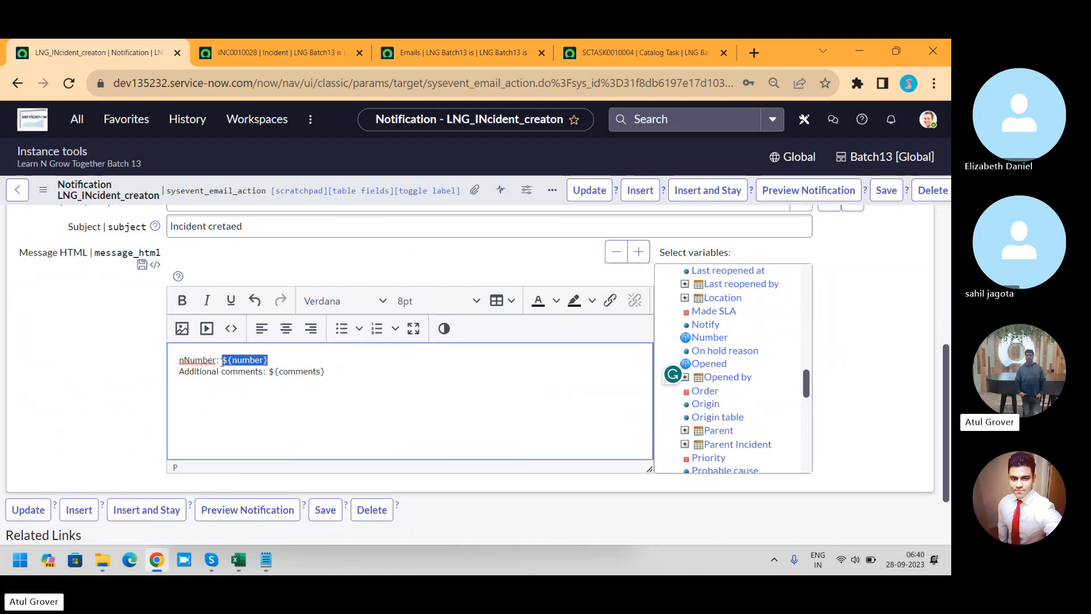
click(330, 227)
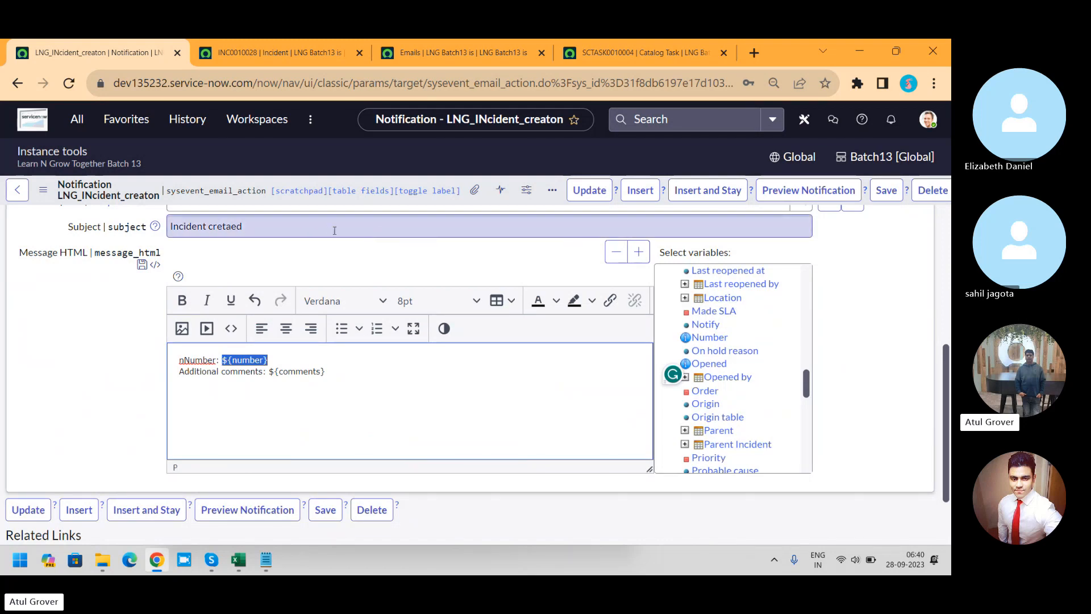
text(${number})
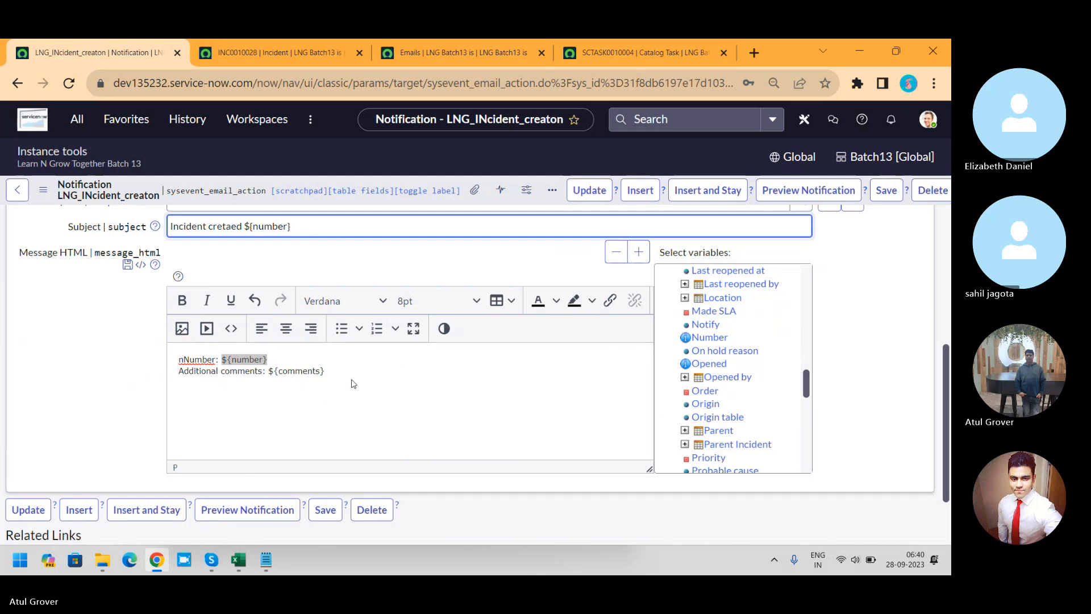
Step: Replace the whole message body with "Hello" followed by the Caller variable, and start a new line below it
drag(338, 371, 144, 357)
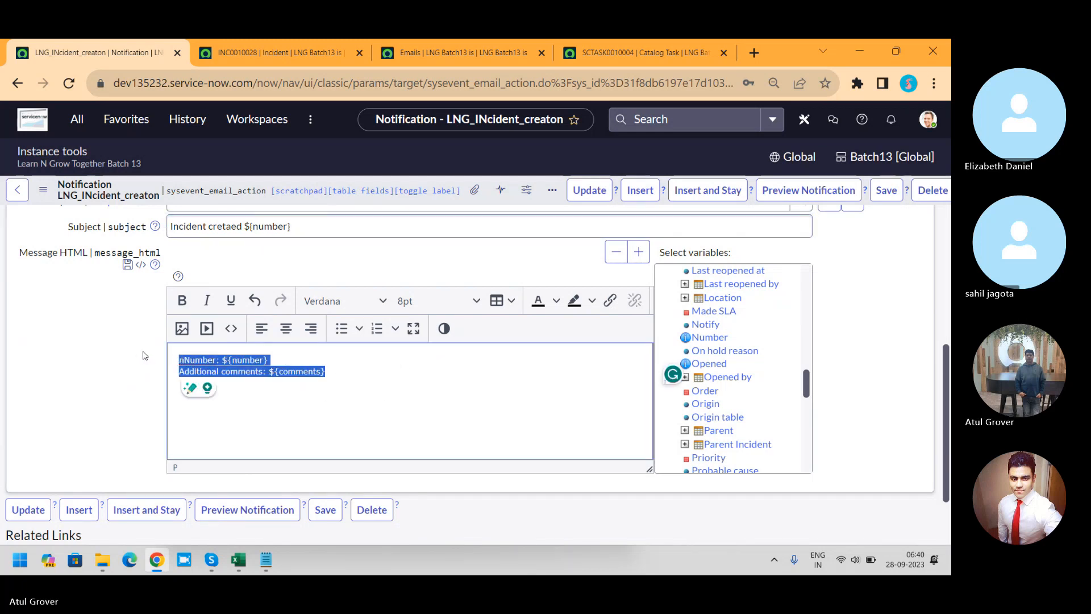
text(Hello)
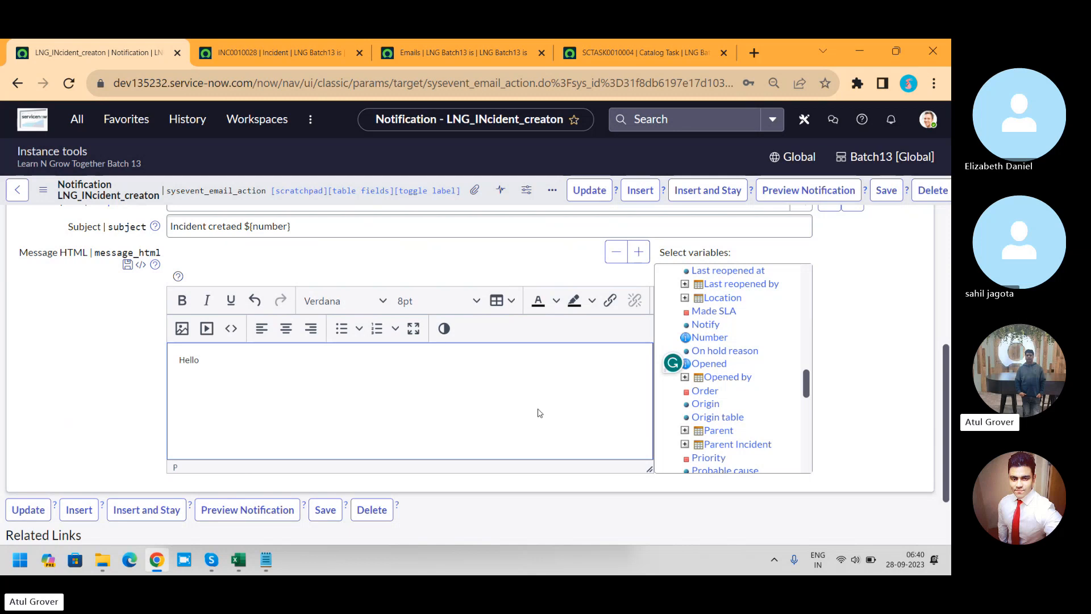
drag(806, 393, 804, 317)
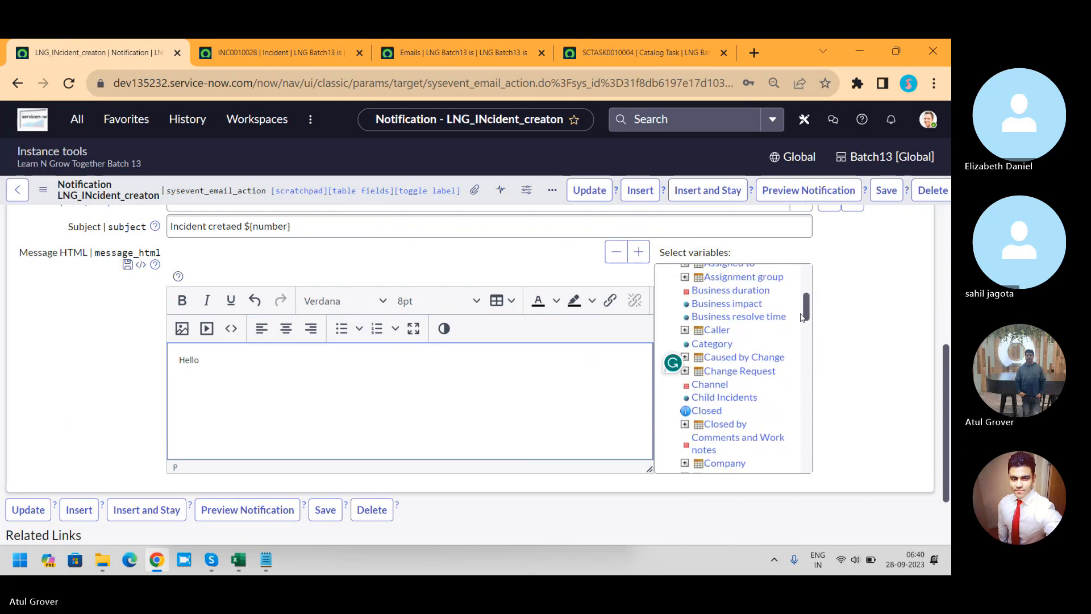
click(717, 330)
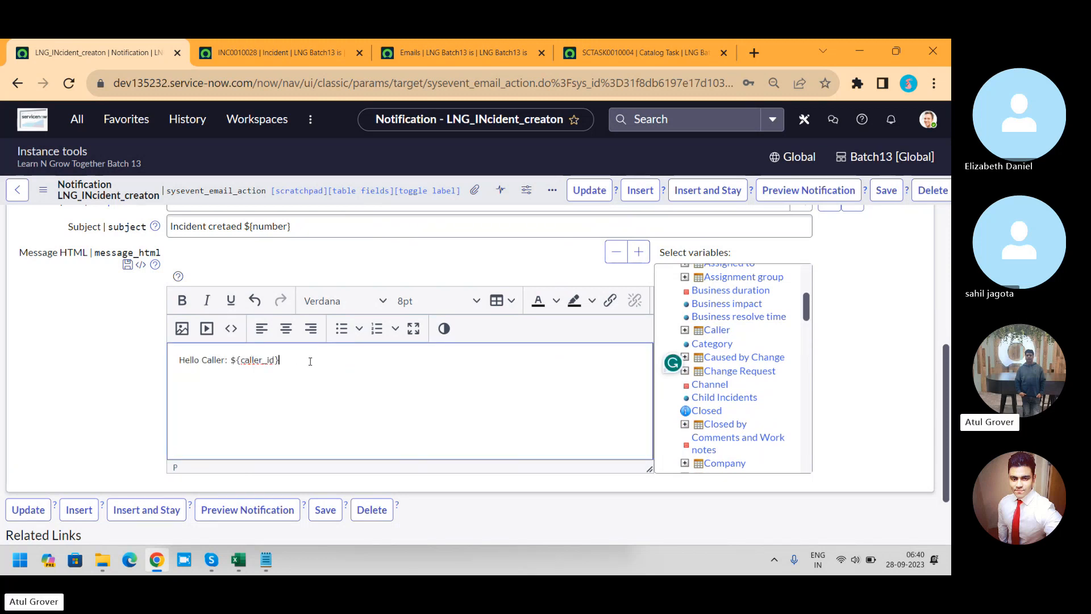
key(Return)
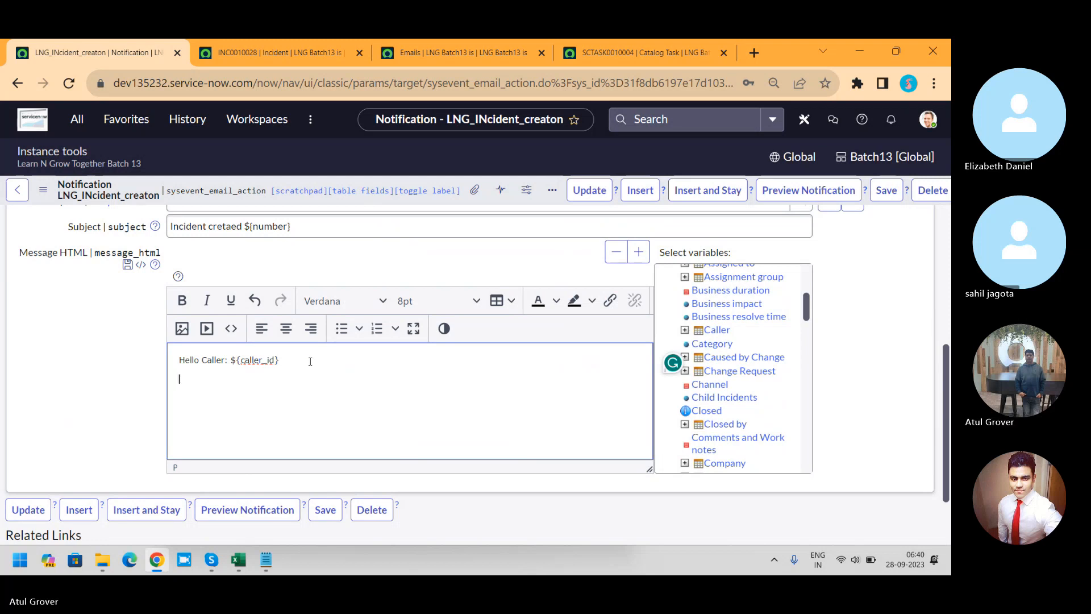
Step: Write "Thanks for contecting us . your incidnet has been create." below the greeting and start another line
text(Thans for)
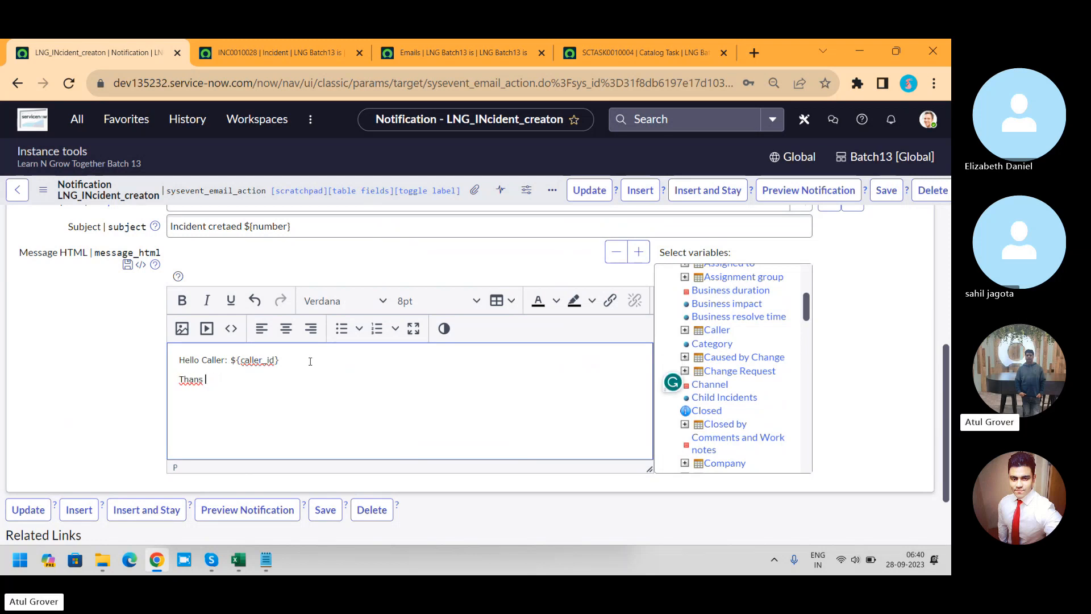
key(BackSpace)
key(BackSpace)
text(ks for contecting us . )
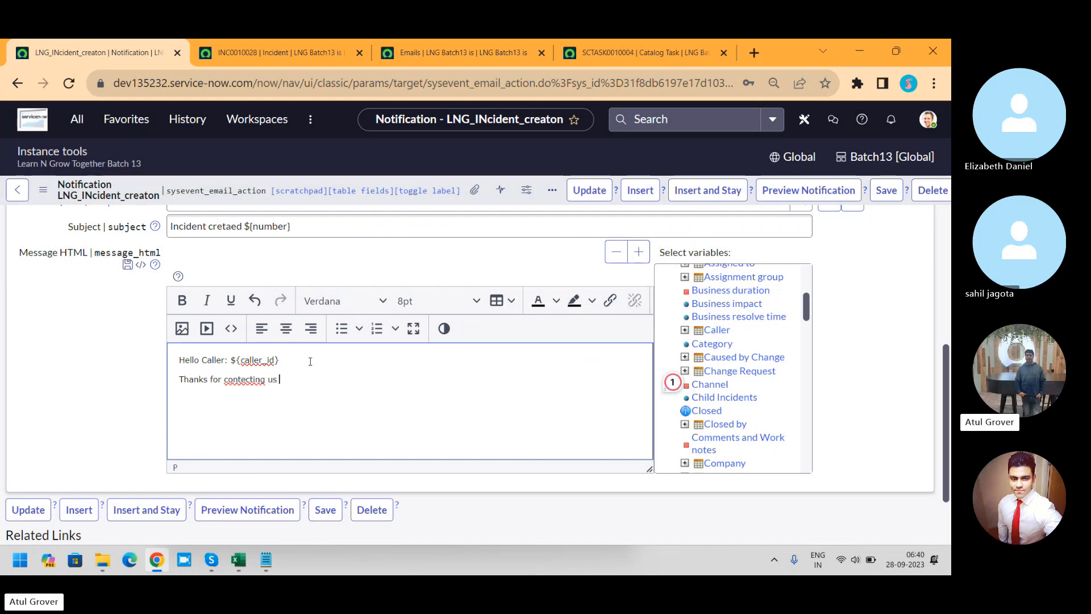
text(your incidnet has been create.)
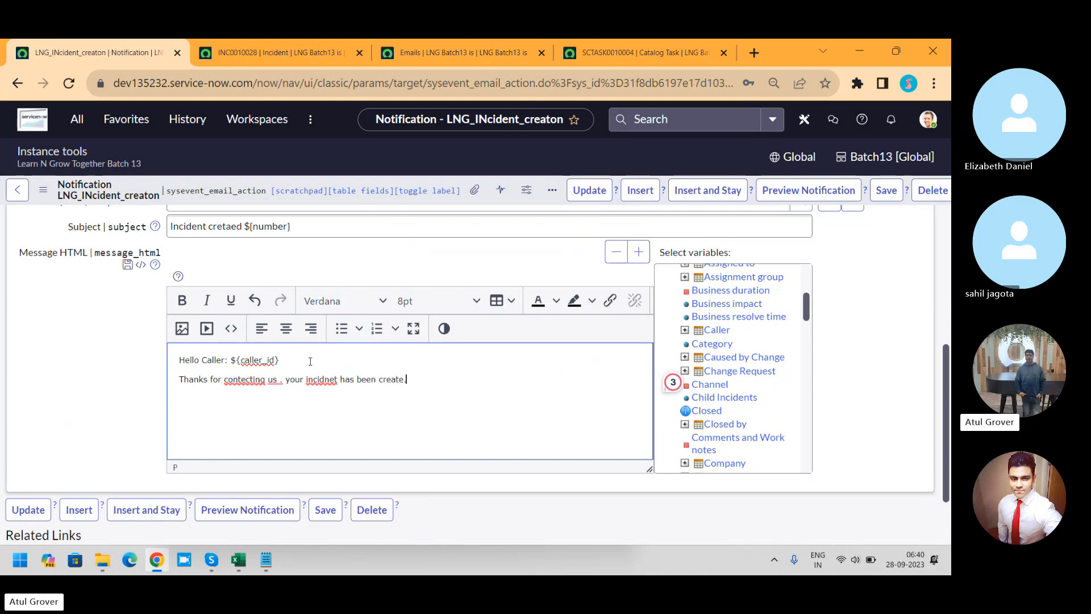
key(Return)
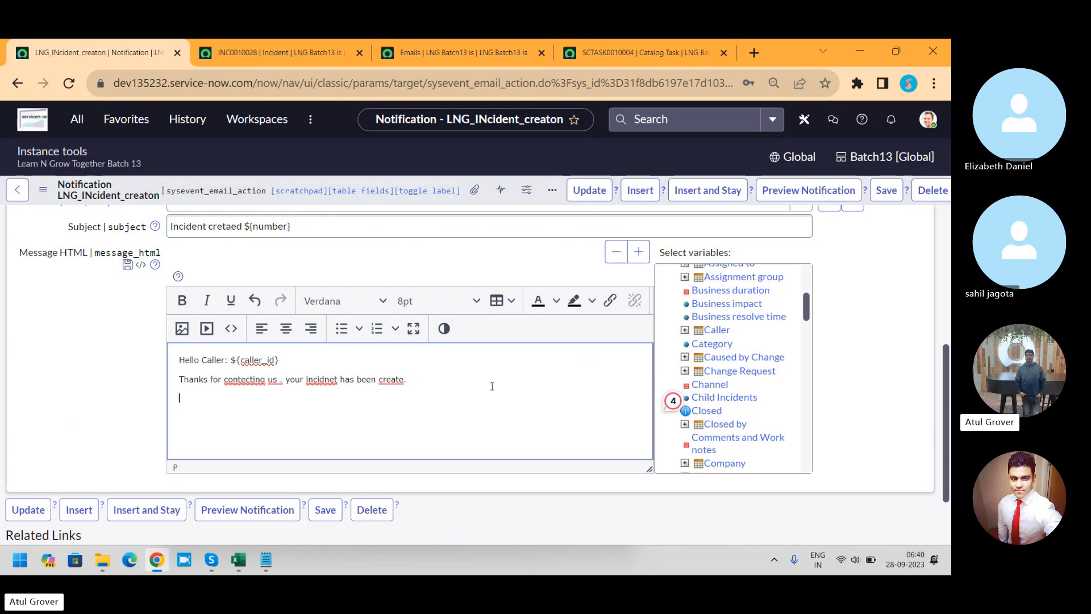
Step: Insert the Category, Business impact, Assignment group and Assigned to variables into the message body and save the notification
click(711, 344)
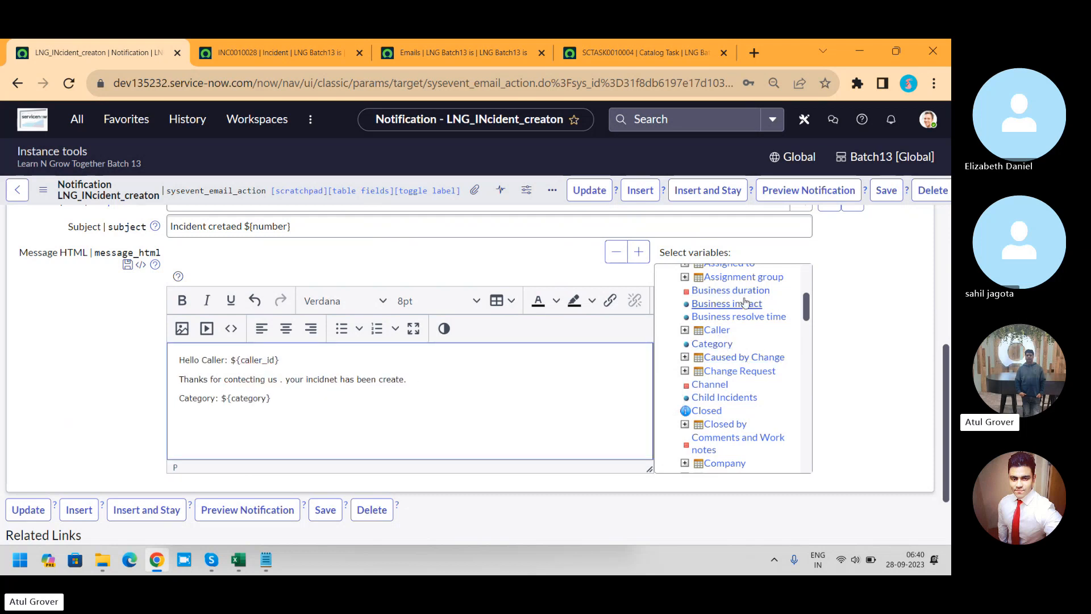
click(744, 302)
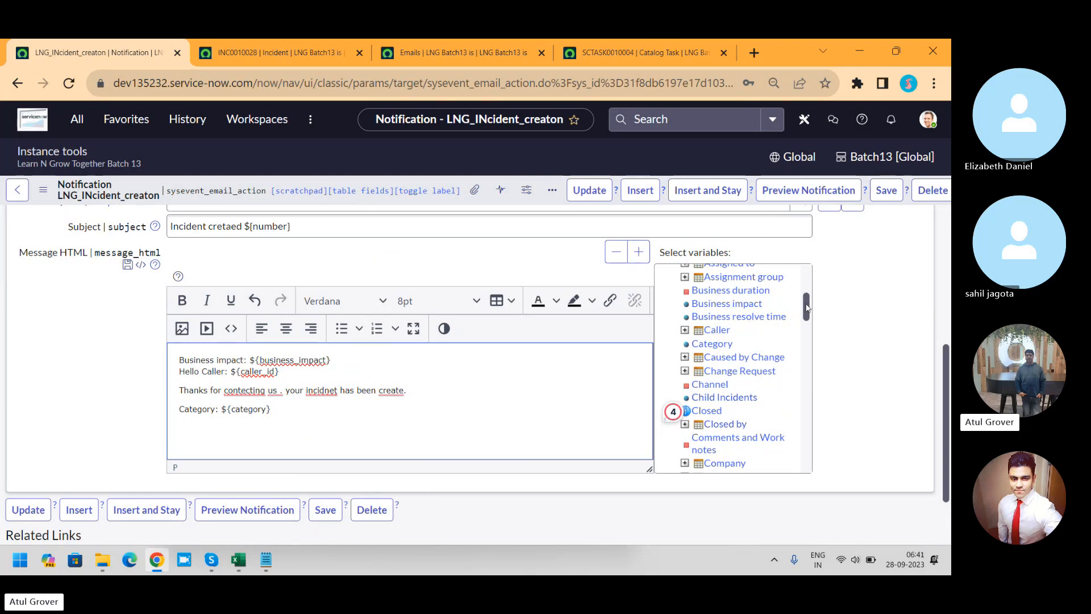
drag(806, 308, 804, 301)
click(761, 289)
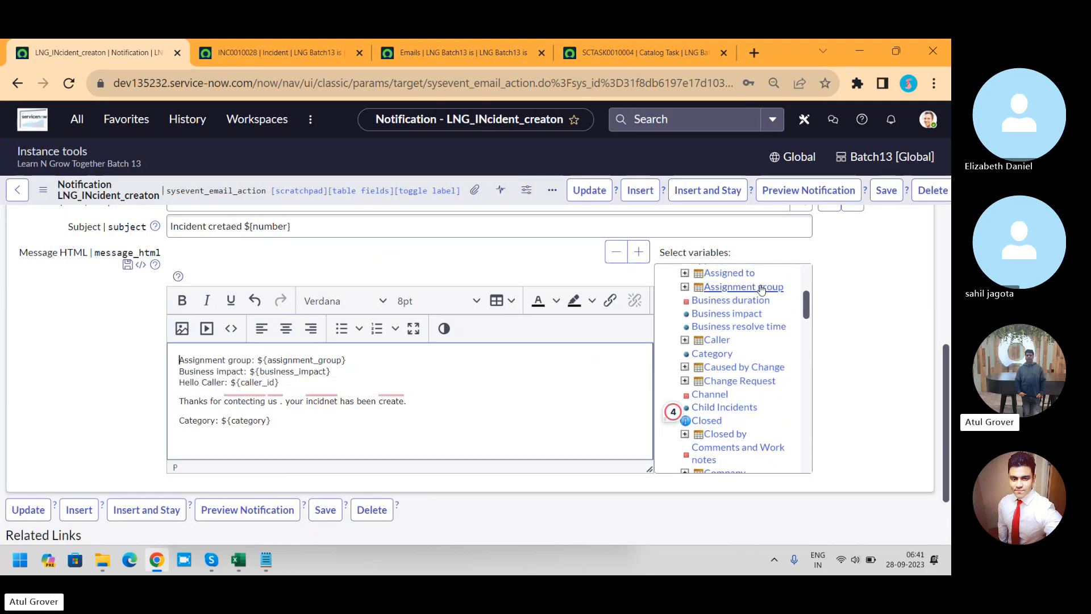
click(742, 273)
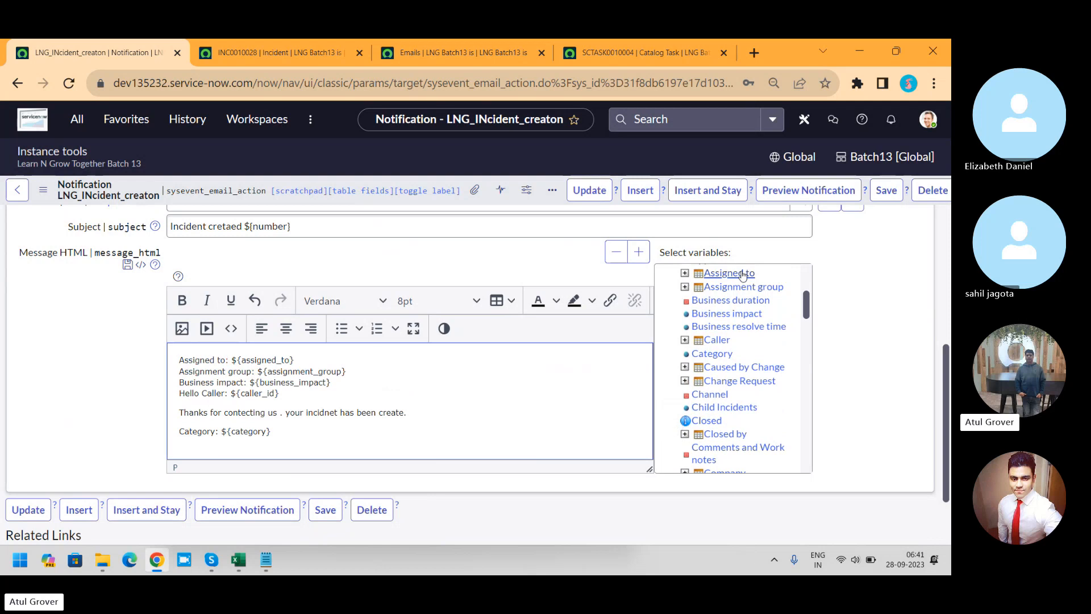
click(886, 190)
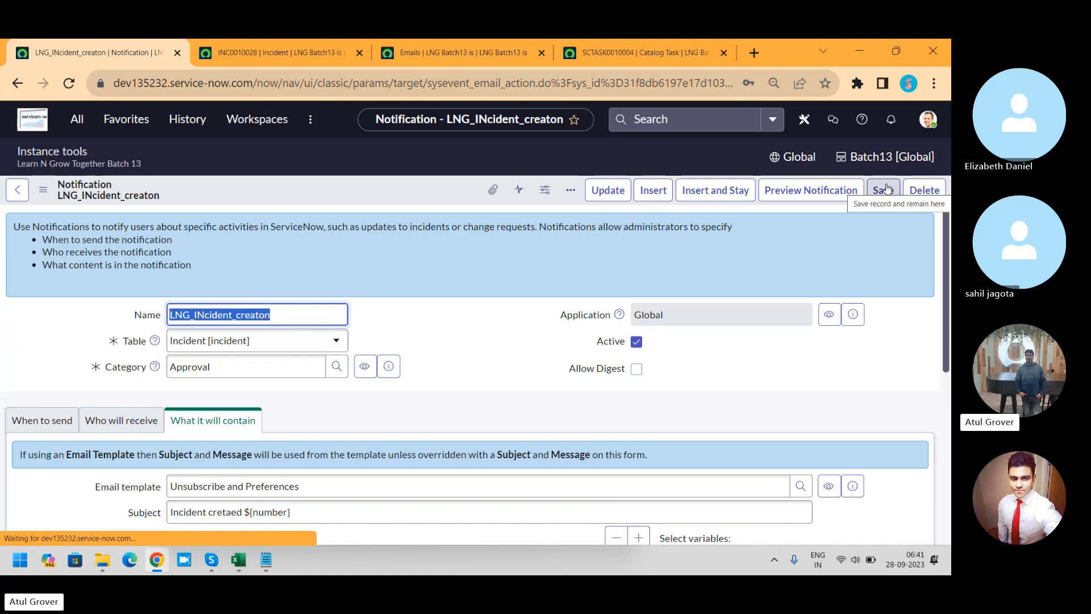
Step: Preview the notification with INC0010028 as the preview record and check its recipients and the incident number in the subject
click(825, 195)
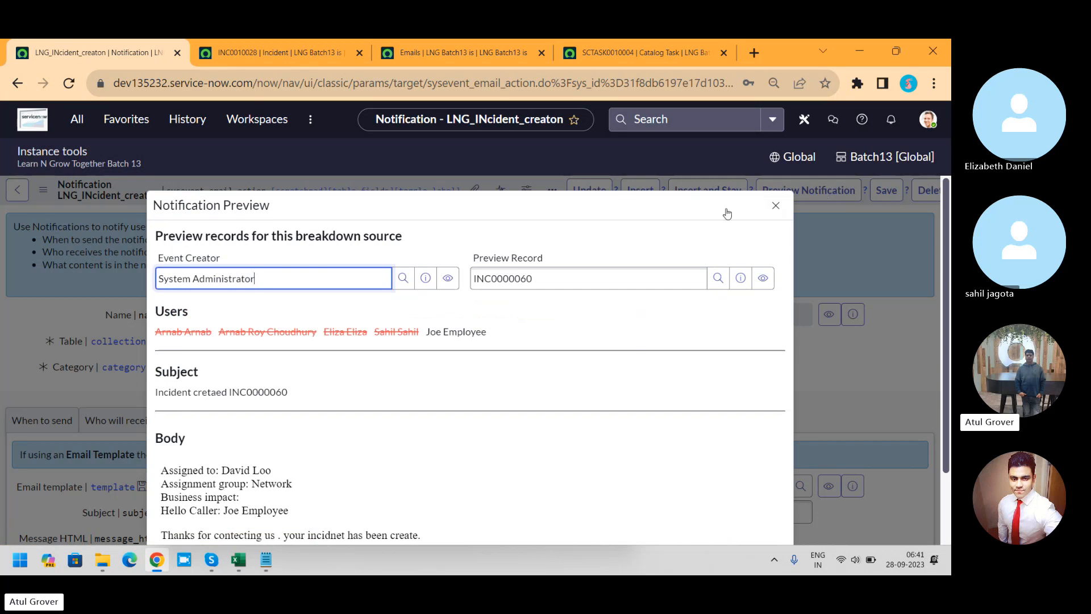
click(559, 278)
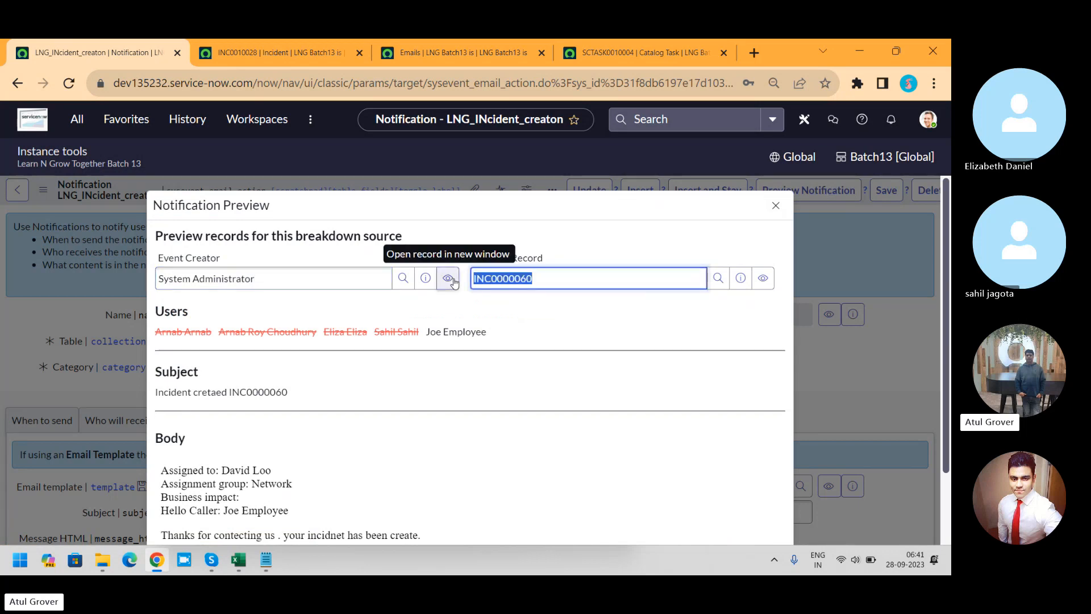
click(548, 279)
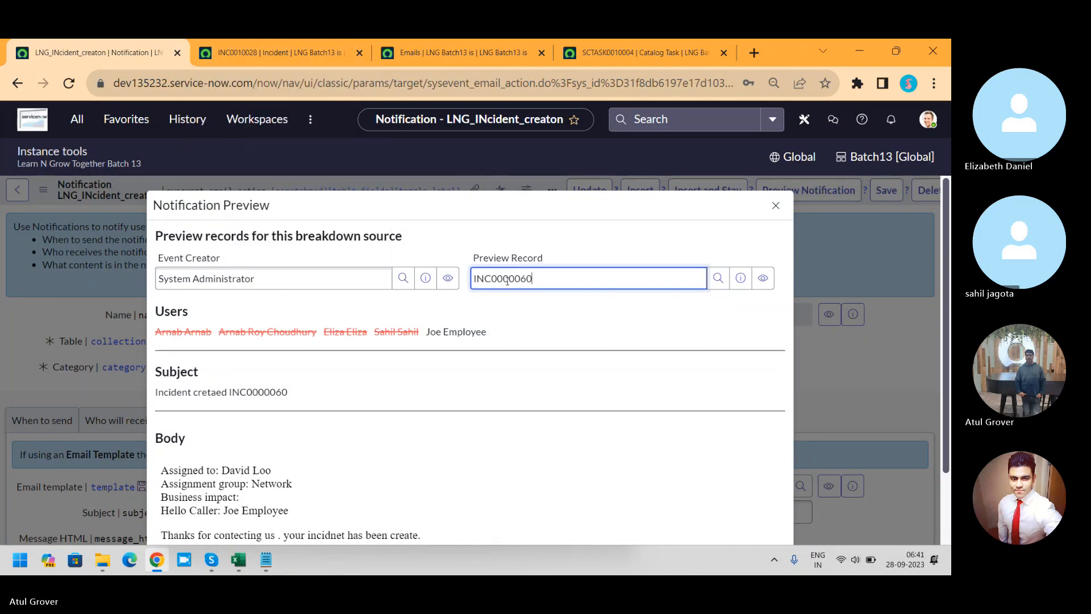
drag(507, 281, 640, 297)
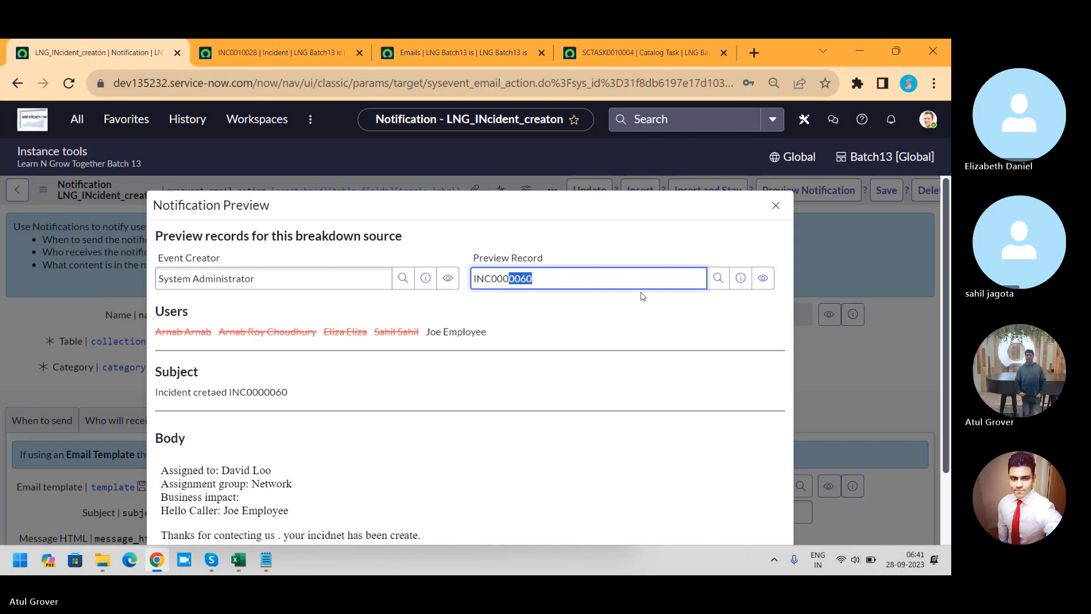
key(BackSpace)
key(BackSpace)
text(1)
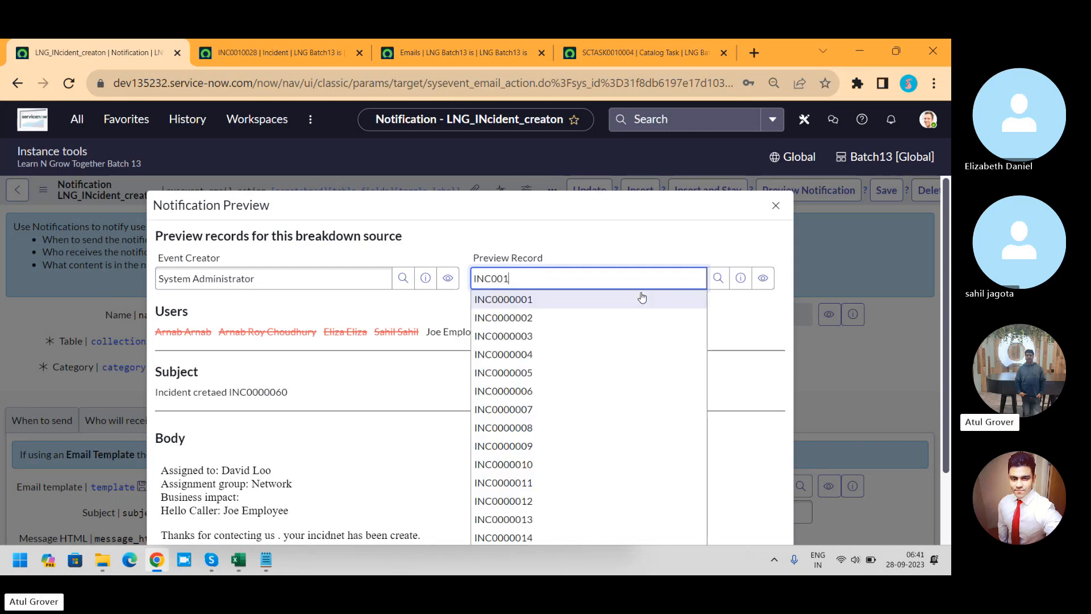
text(0028)
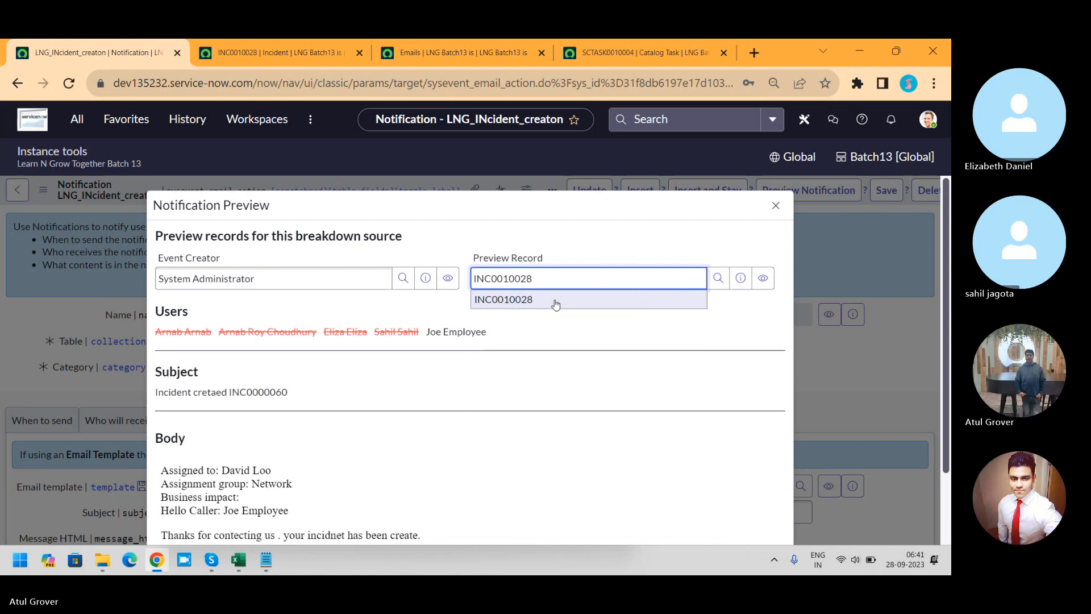
click(556, 300)
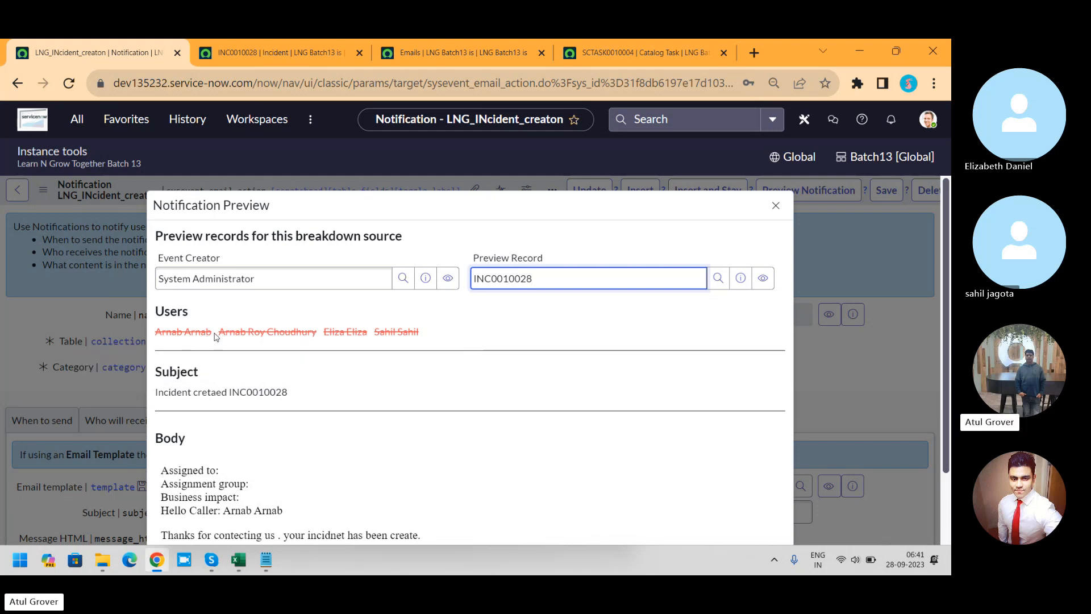
mouse_move(266, 334)
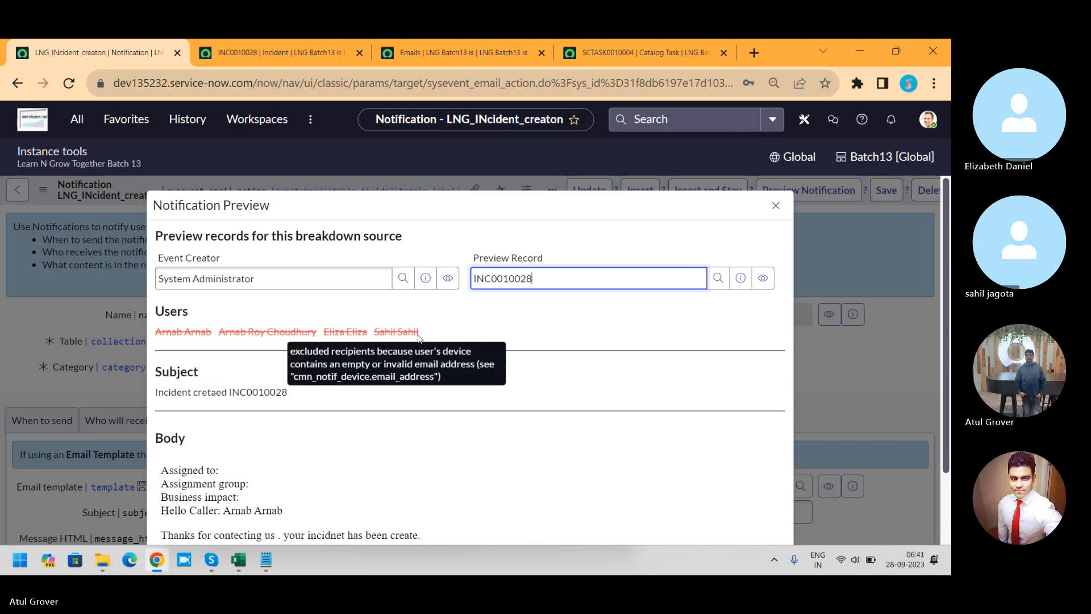
drag(299, 394, 228, 393)
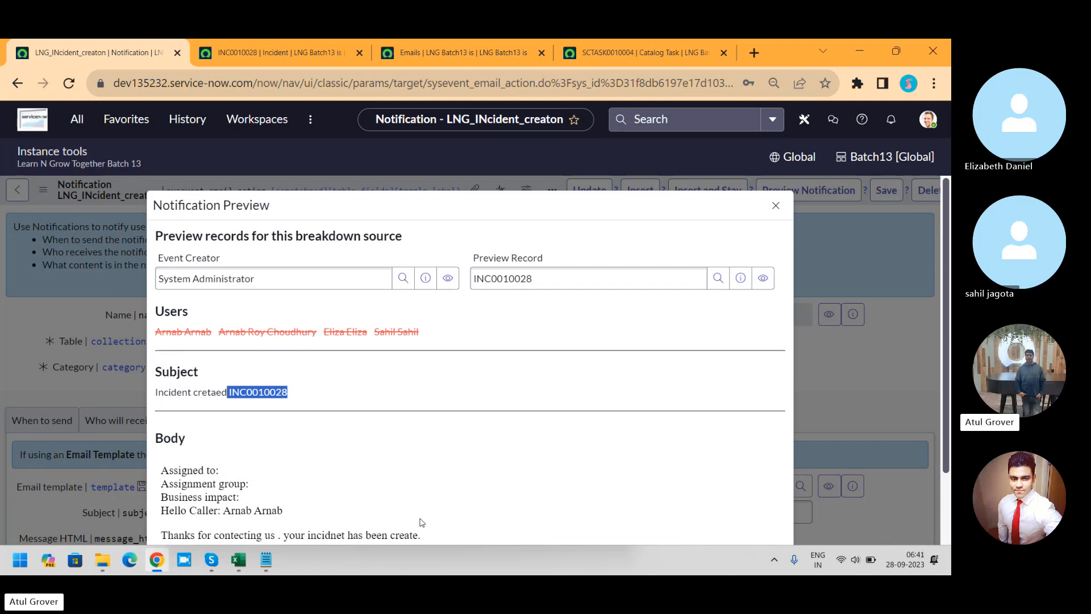
Step: On incident INC0010028, set the assignment group to Software, the category to Software and the subcategory to Email
drag(432, 540, 158, 463)
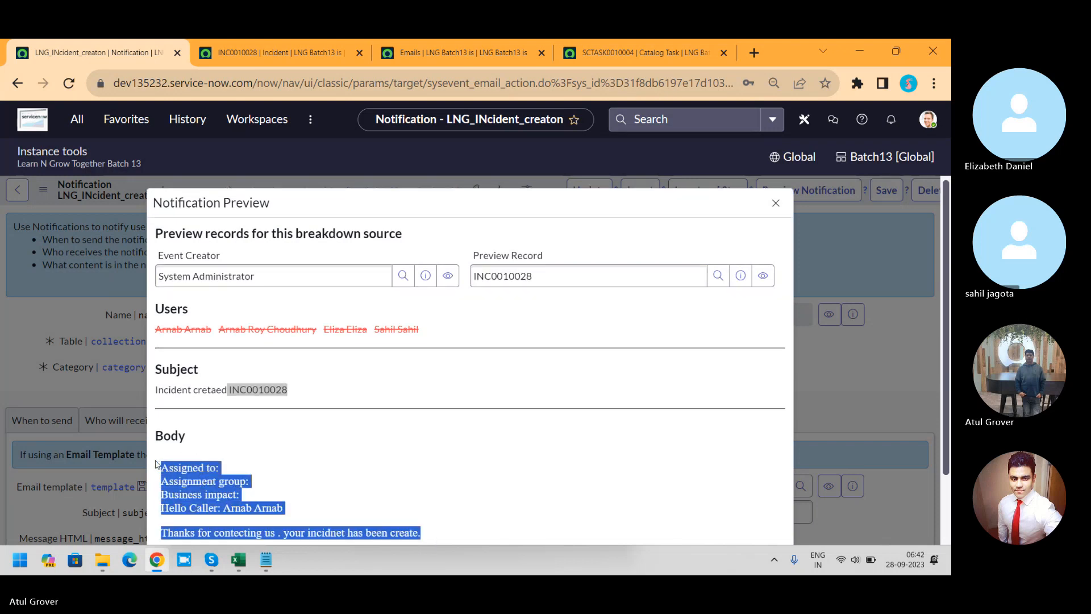
click(305, 50)
click(664, 354)
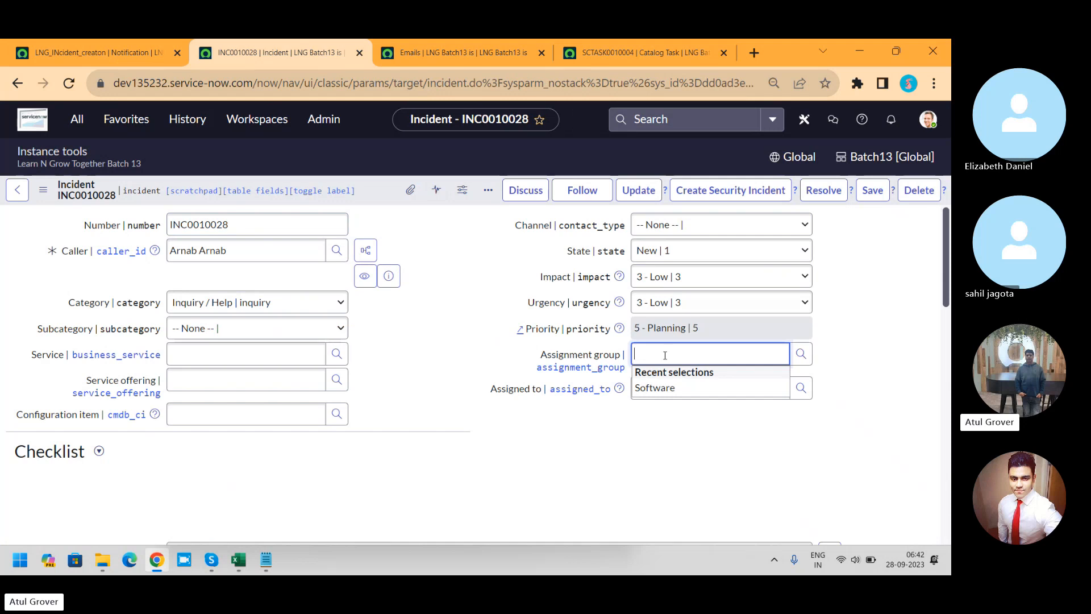
click(654, 388)
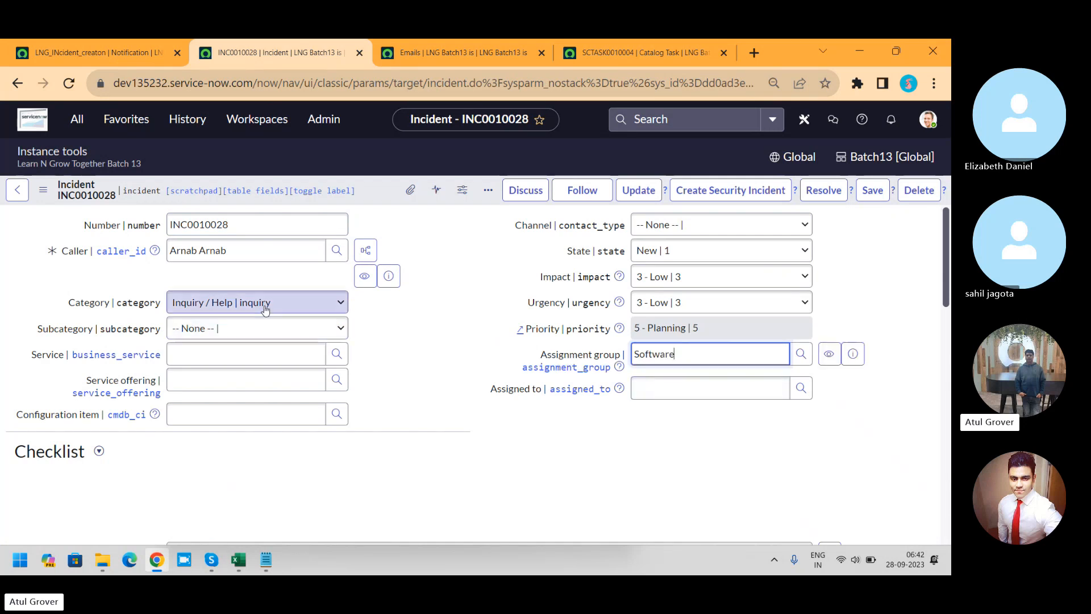
click(222, 303)
click(218, 349)
click(232, 332)
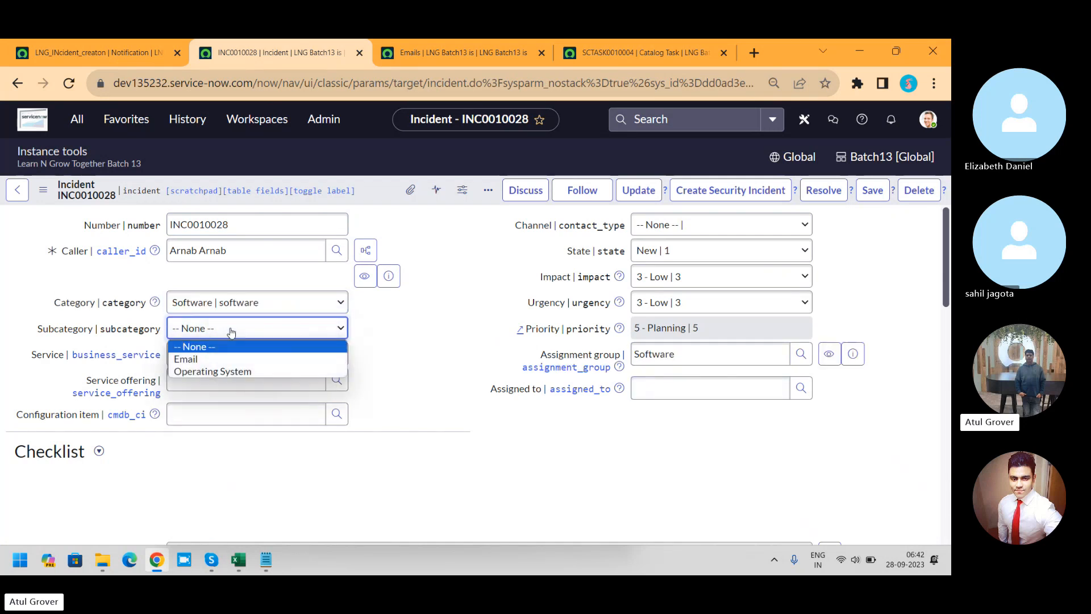
click(206, 359)
Step: Assign the incident to a suggested member of the Software group and save the record
click(677, 390)
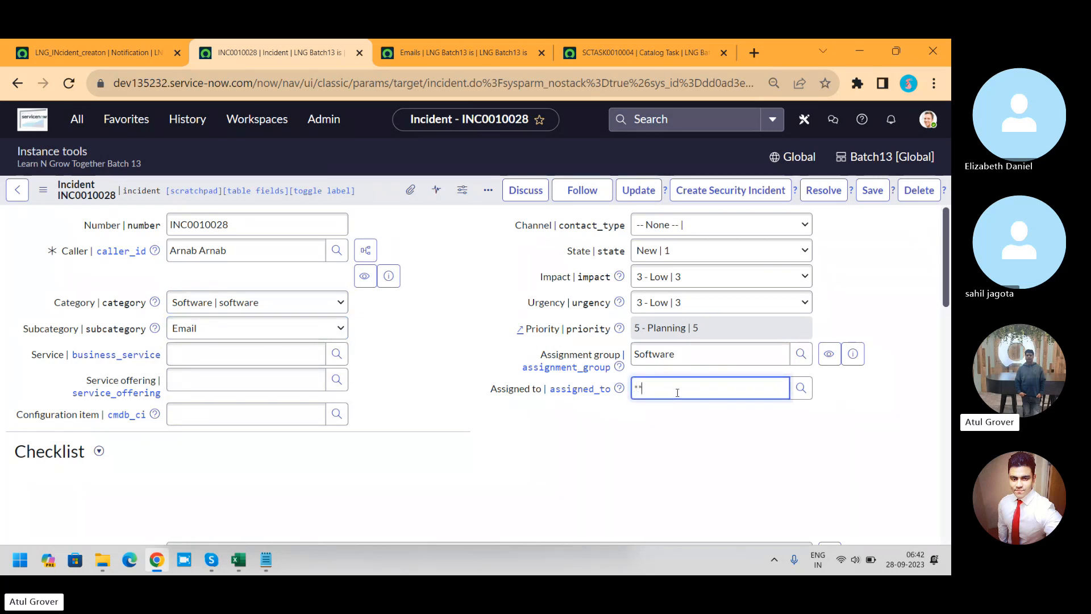
text(**)
click(663, 444)
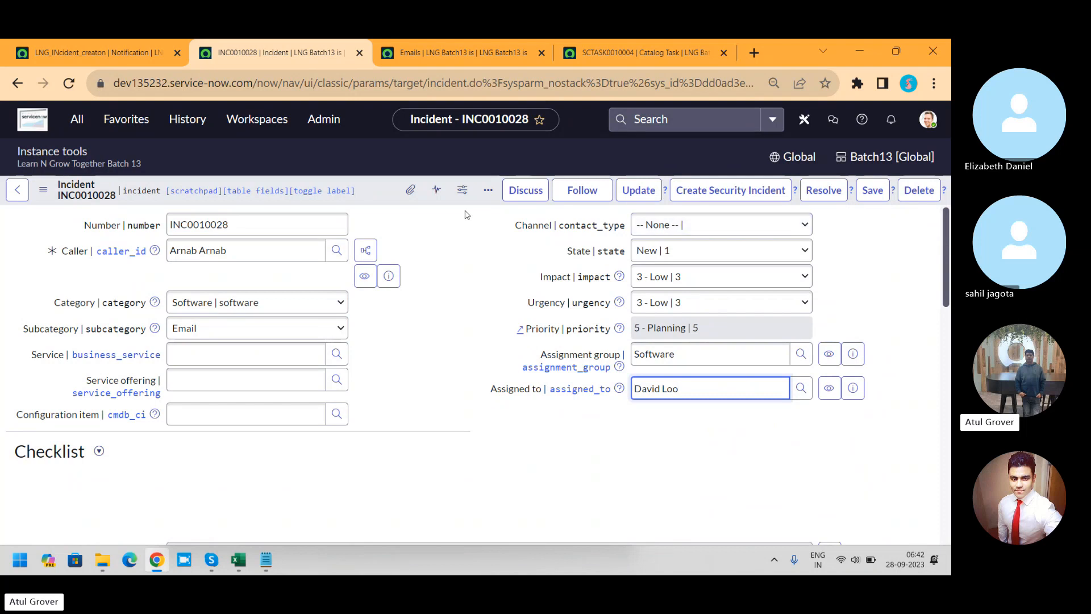
click(867, 192)
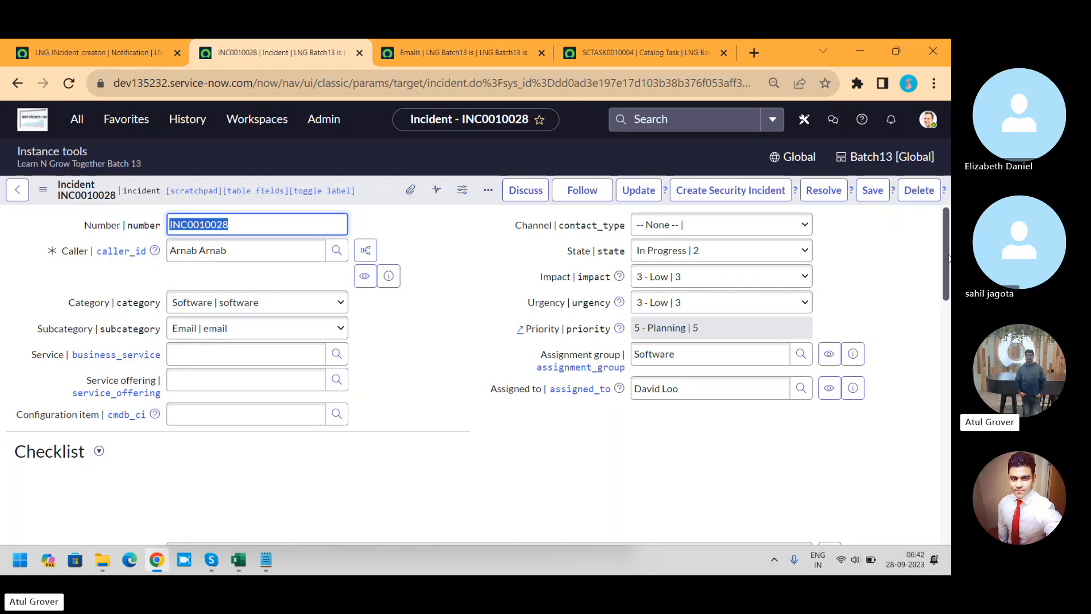
Step: Reload the incident form and check its activity log for a notification email entry
drag(947, 259, 941, 386)
click(552, 332)
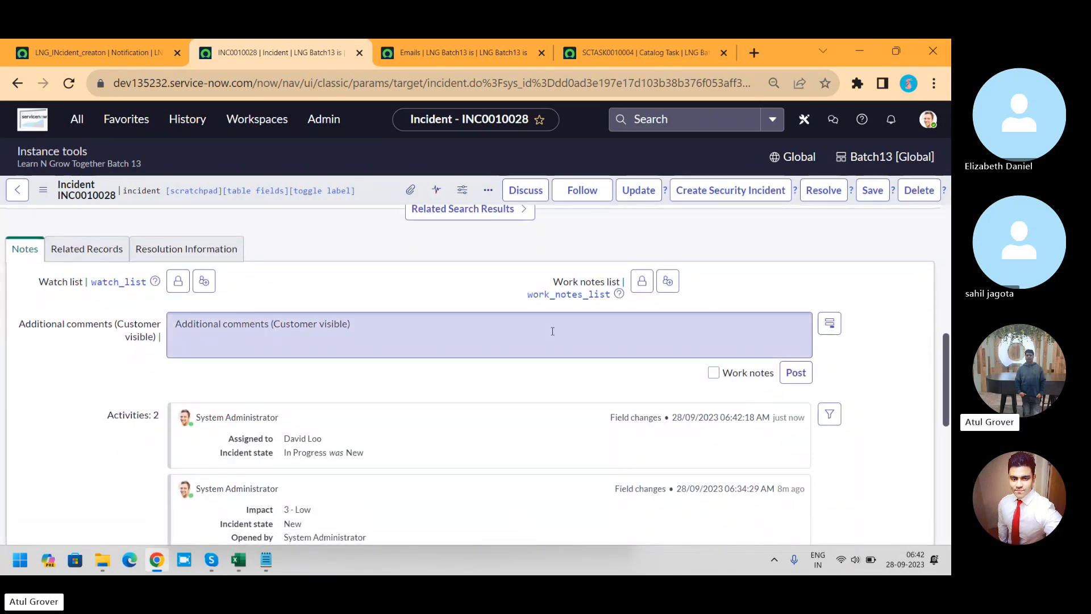
right_click(367, 194)
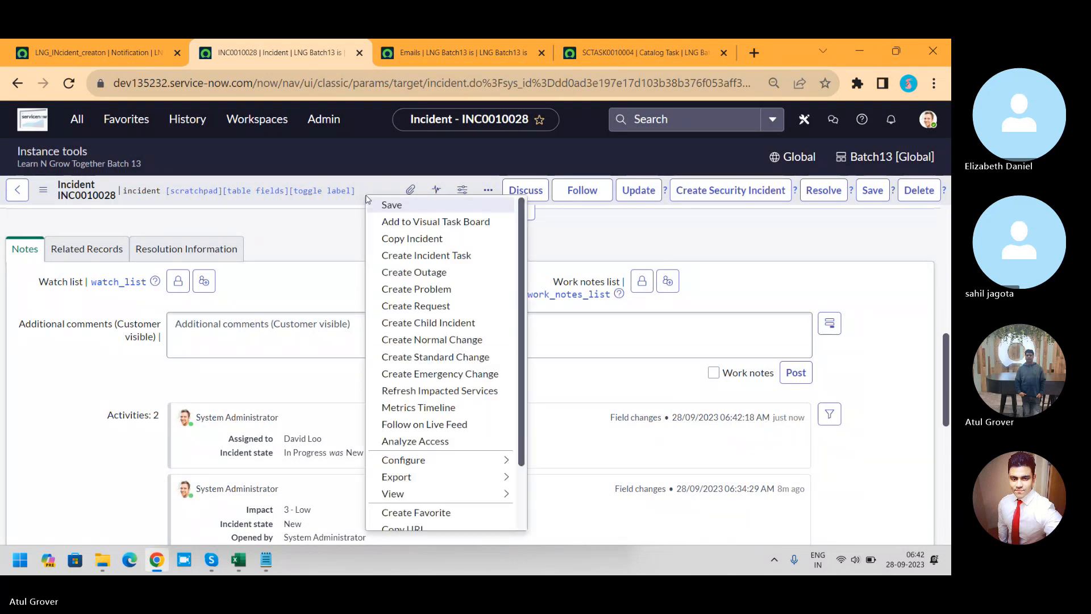
scroll(477, 493, down, 2)
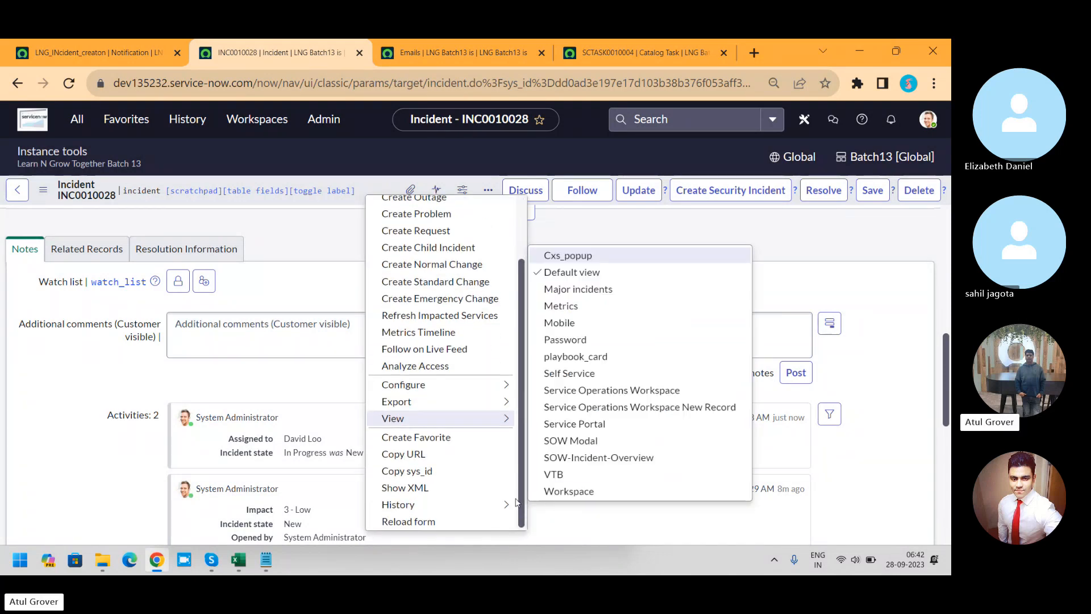
click(409, 521)
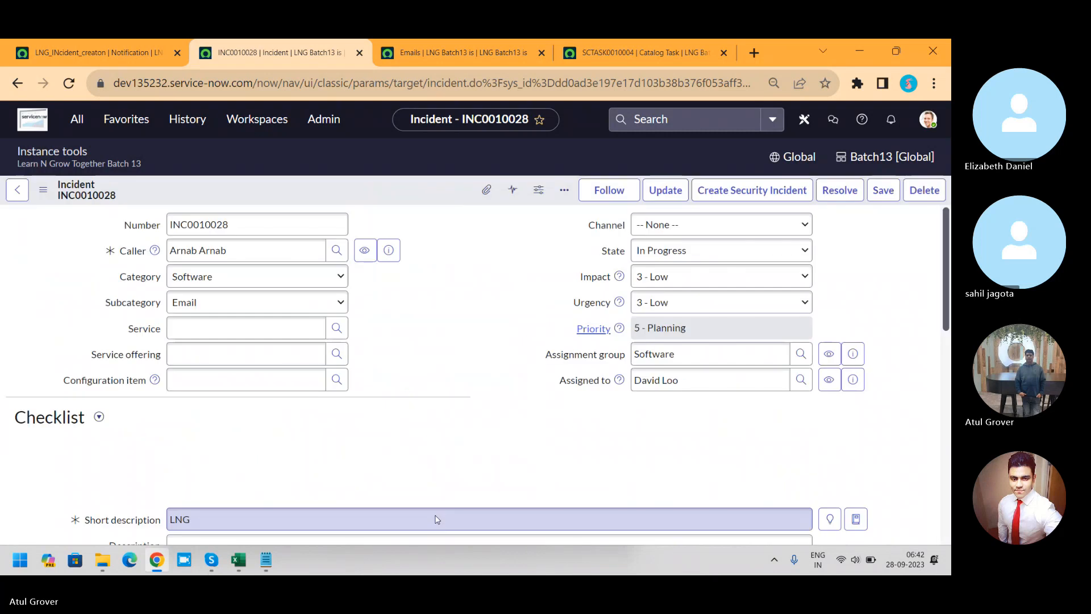
drag(943, 238, 951, 394)
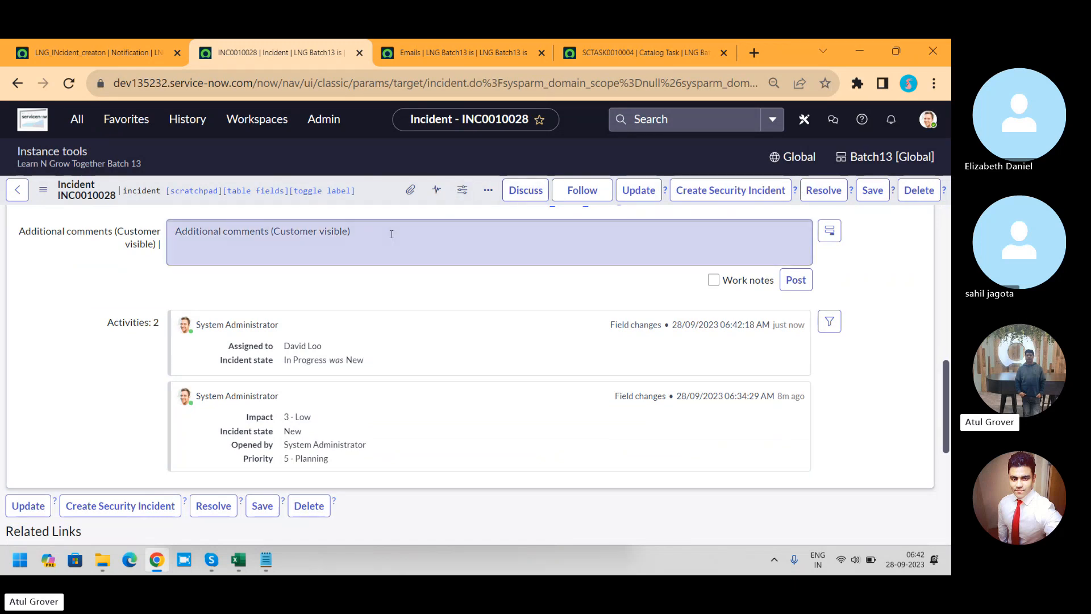
Step: Search the Emails list for subjects containing INC0010028, and repeat the search for subjects starting with that number
click(472, 53)
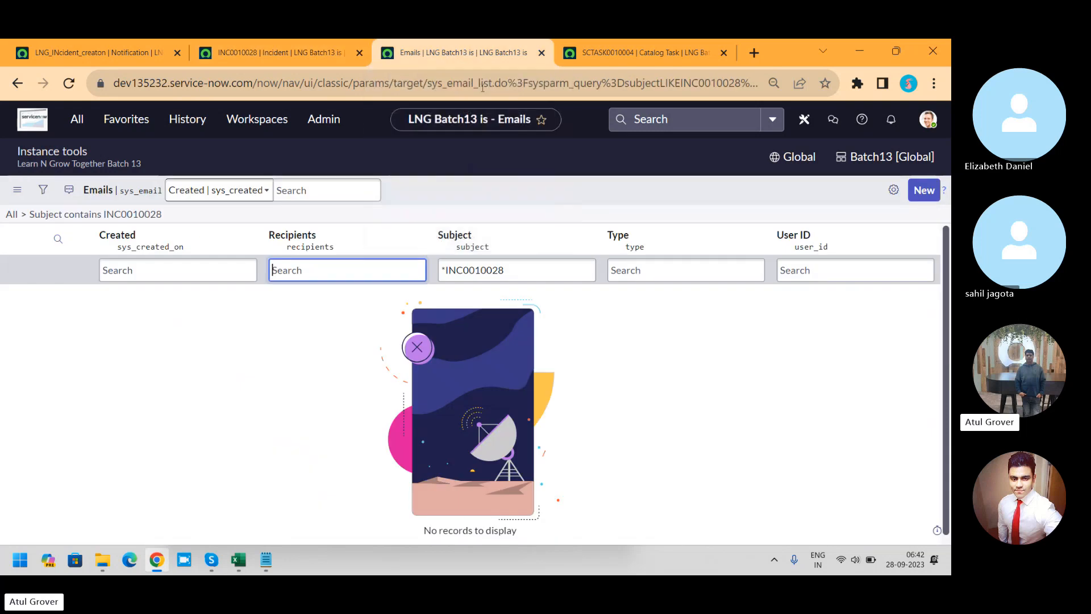
click(522, 270)
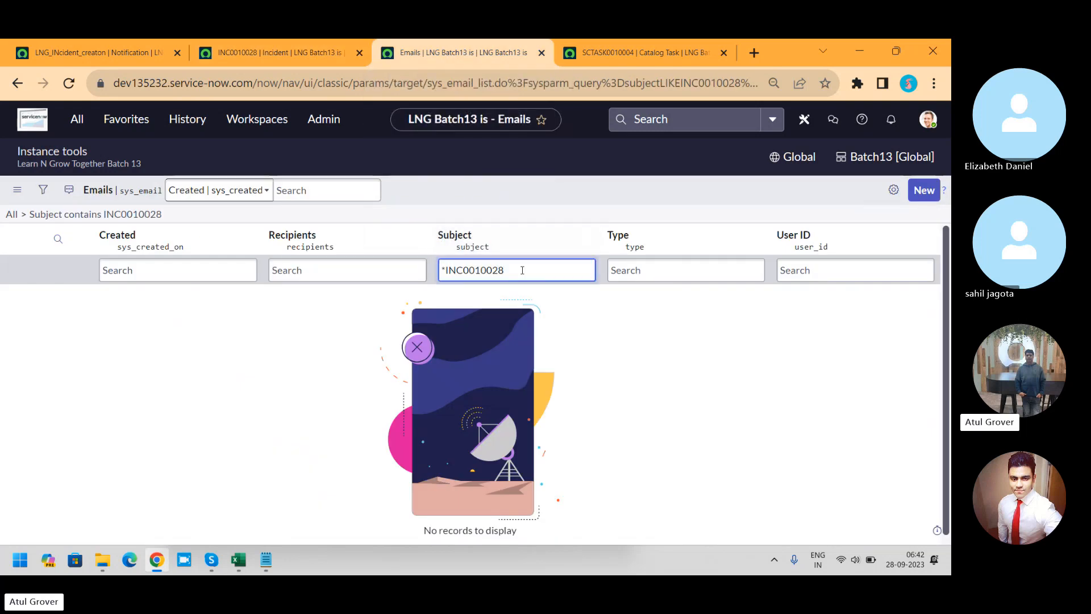
key(Return)
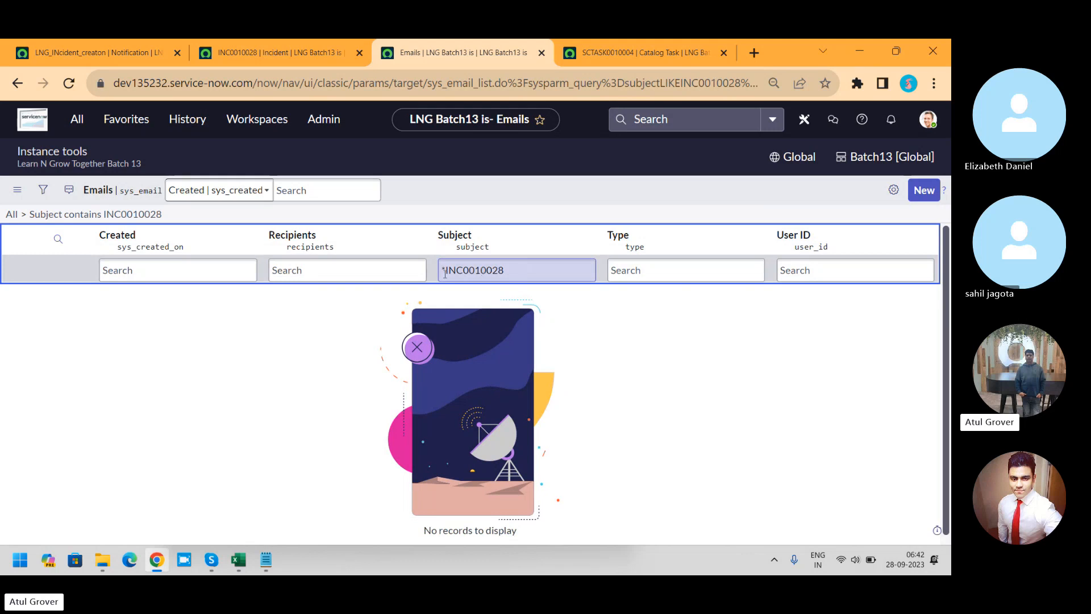
drag(444, 269, 431, 272)
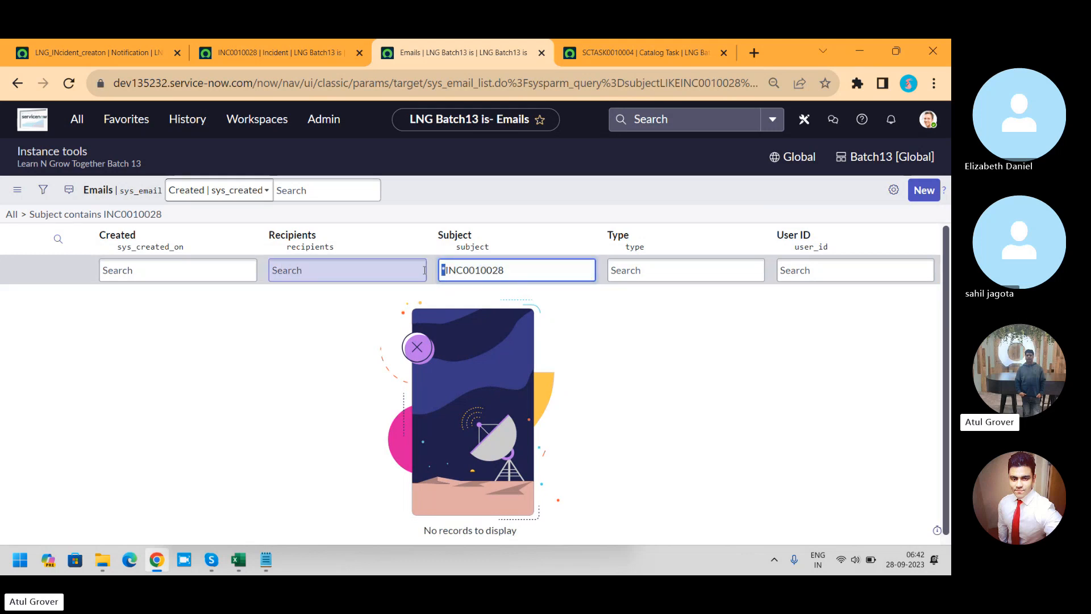
key(BackSpace)
key(Return)
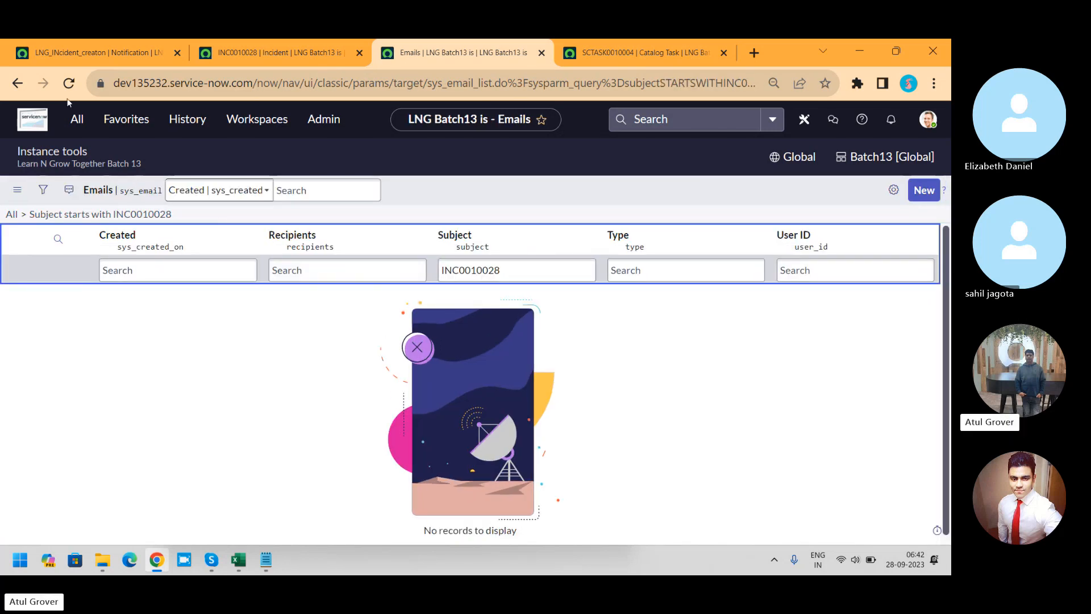
Step: Reload the Emails list and filter it with the subject search "*INC0010028"
click(69, 84)
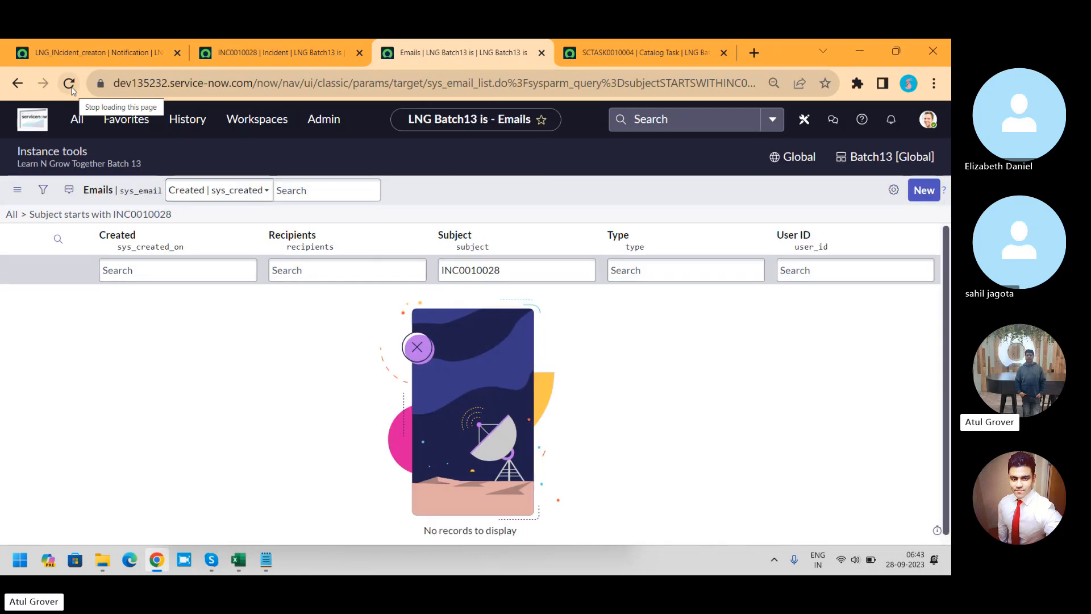
click(516, 269)
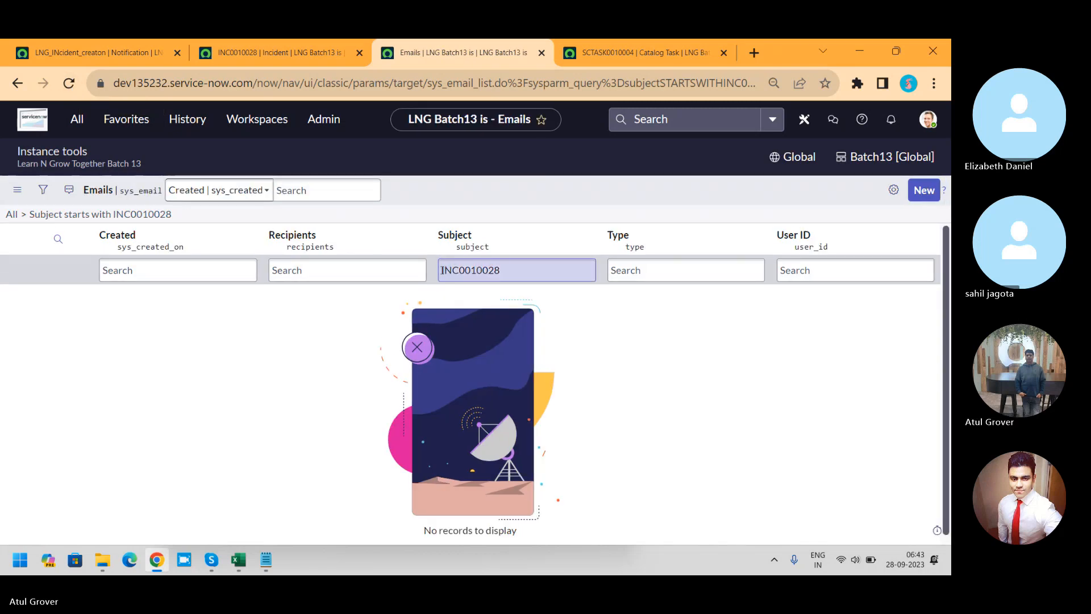
click(441, 270)
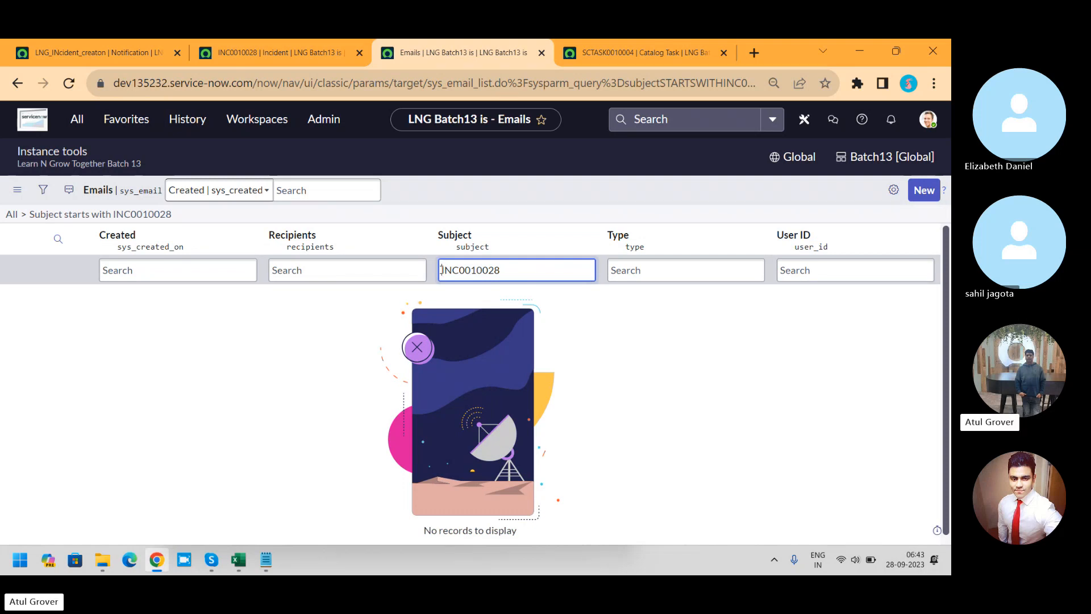
text(*)
key(Return)
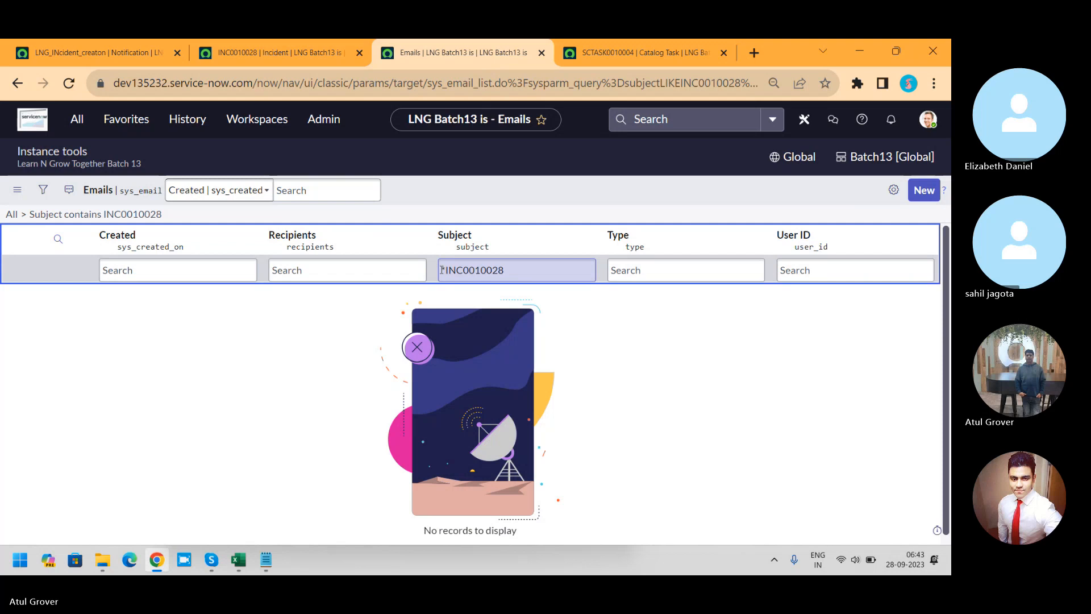
Step: Clear the subject filter, sort all emails by newest creation date, and refresh the list repeatedly to look for the incident's email
click(15, 220)
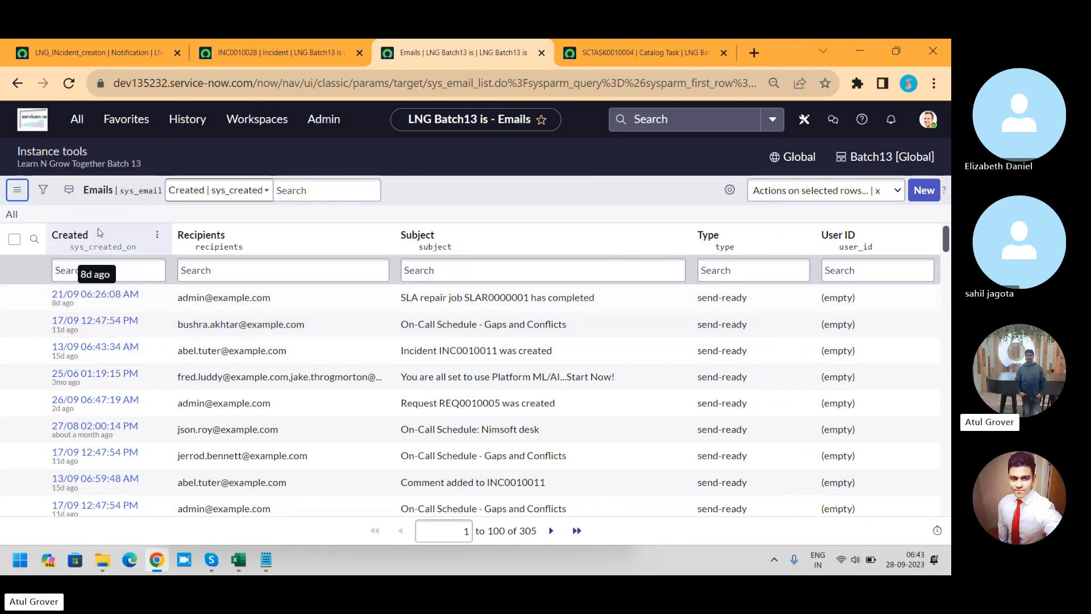
click(98, 233)
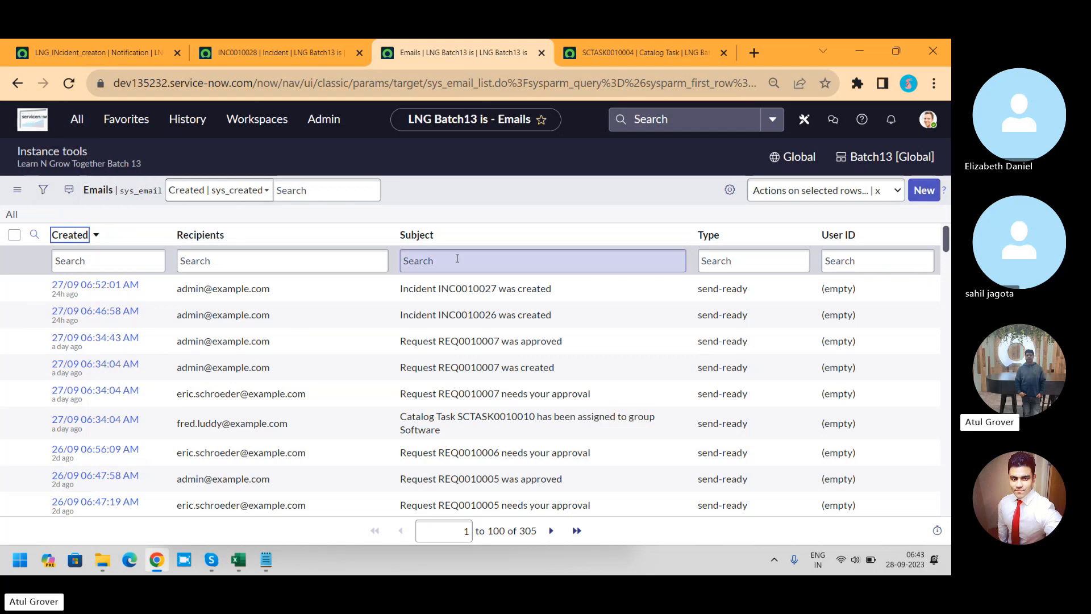
right_click(508, 194)
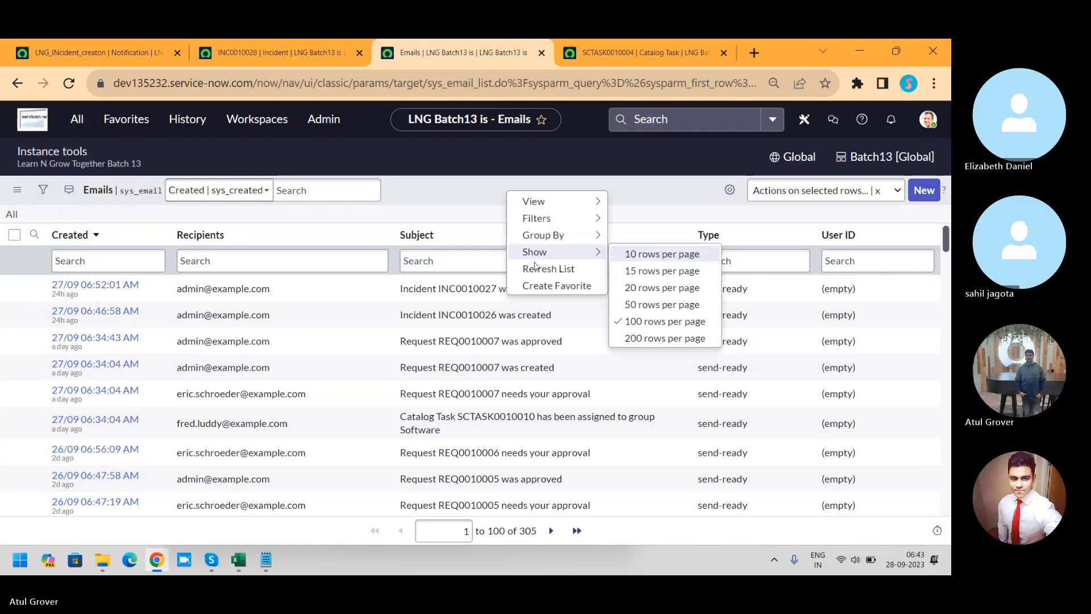
click(537, 270)
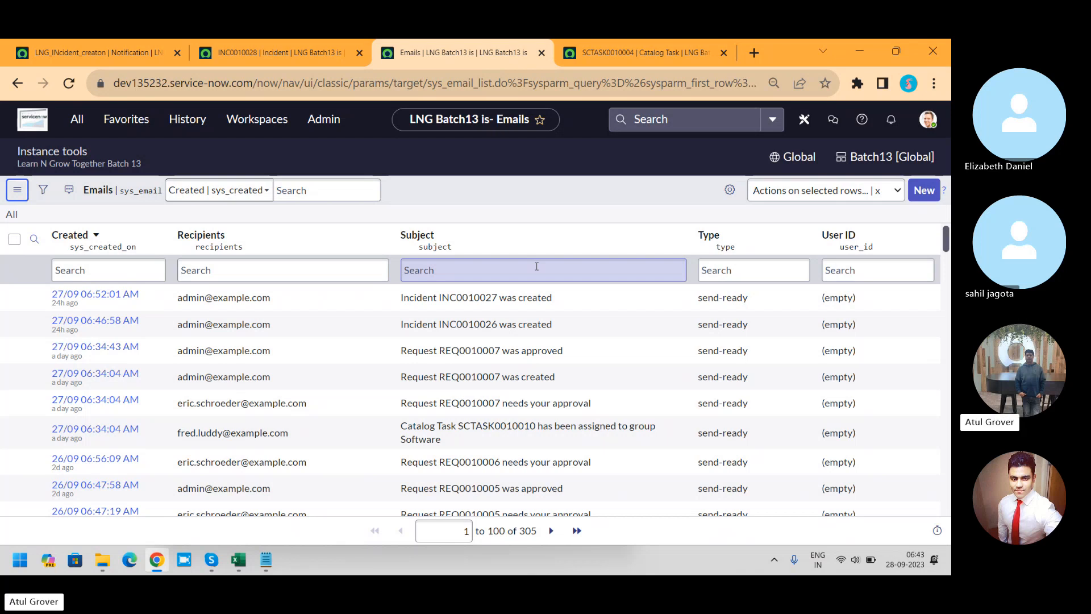
right_click(517, 191)
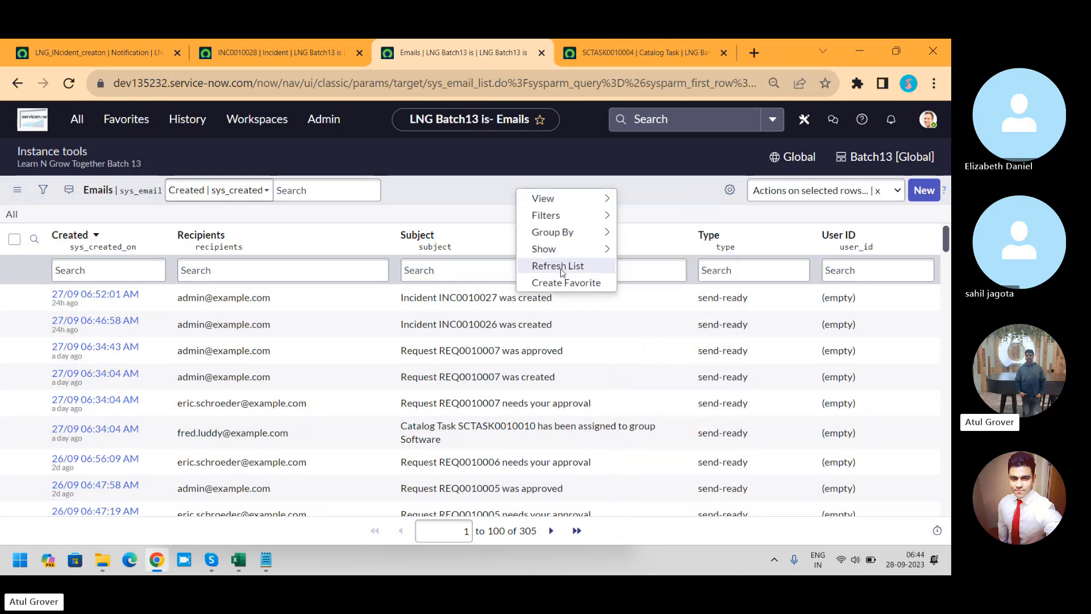
click(558, 266)
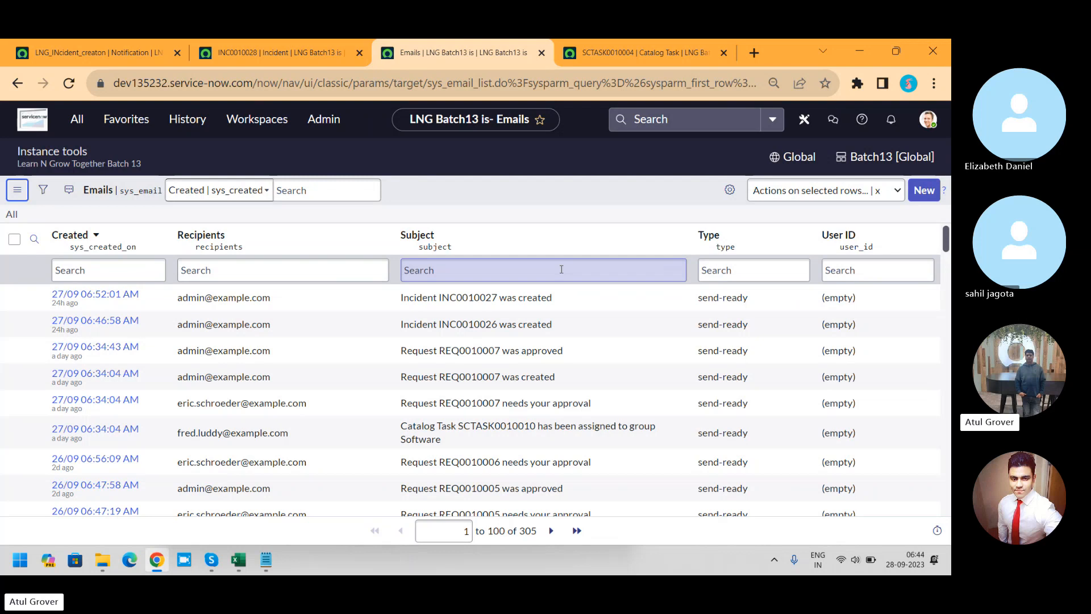
right_click(514, 196)
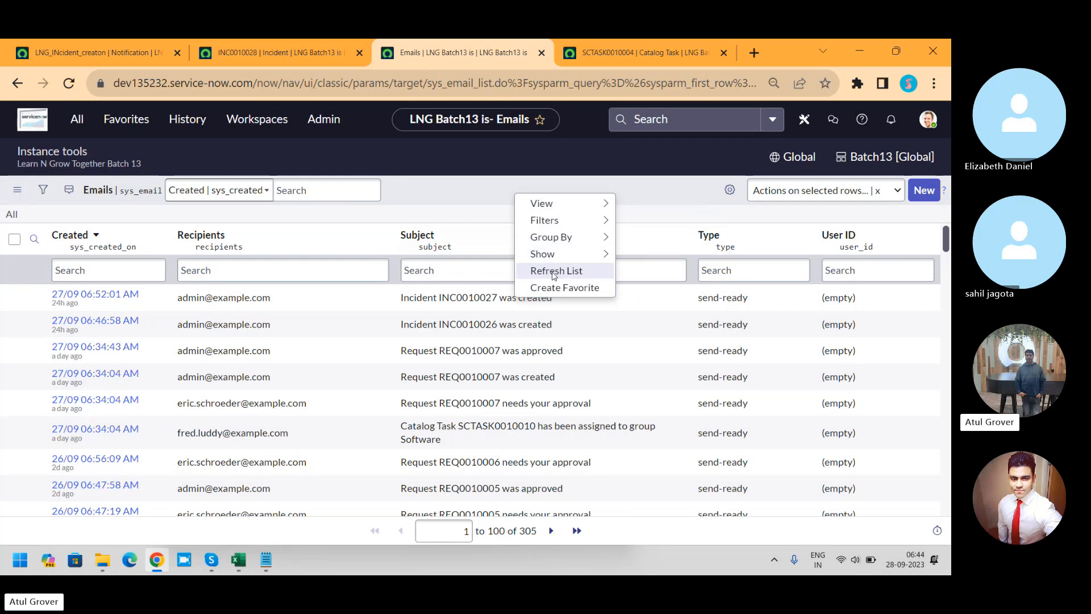
click(556, 272)
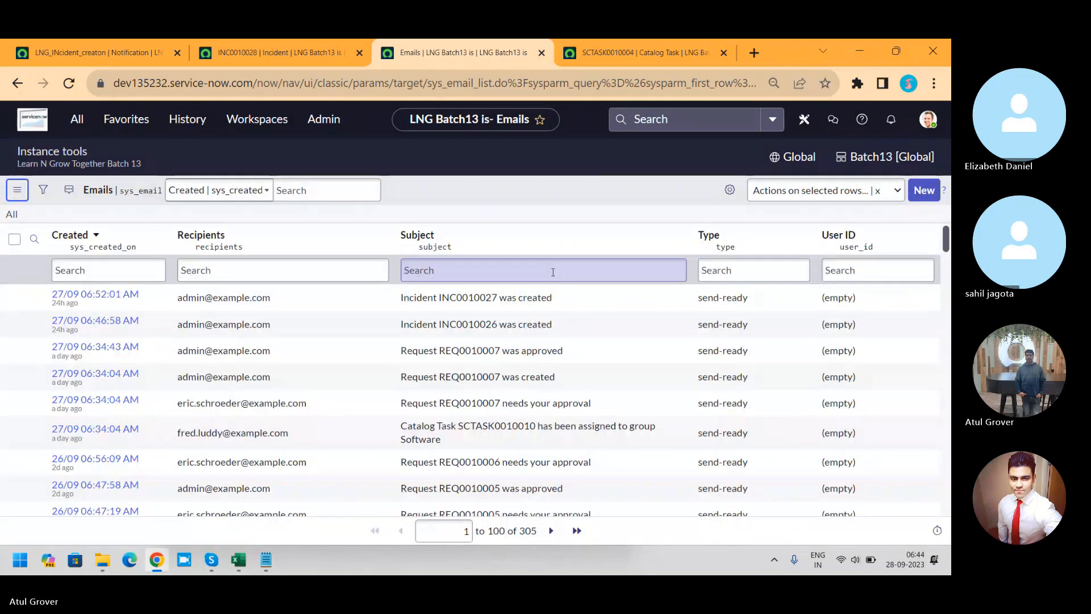
Step: Reload the incident and the Emails list to check again for the notification email, and return to the notification preview
click(285, 53)
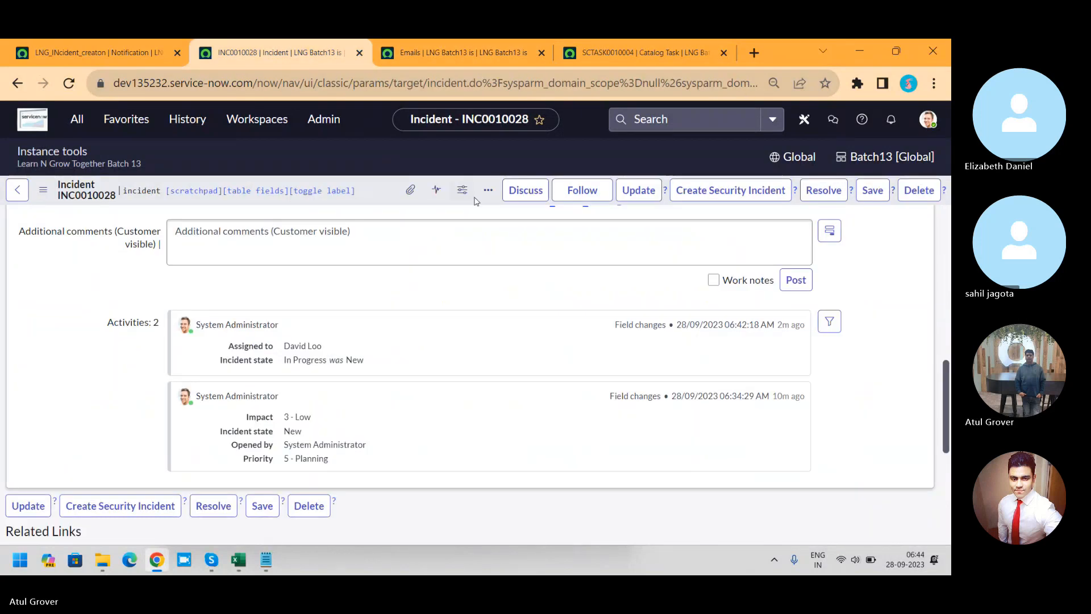
click(78, 85)
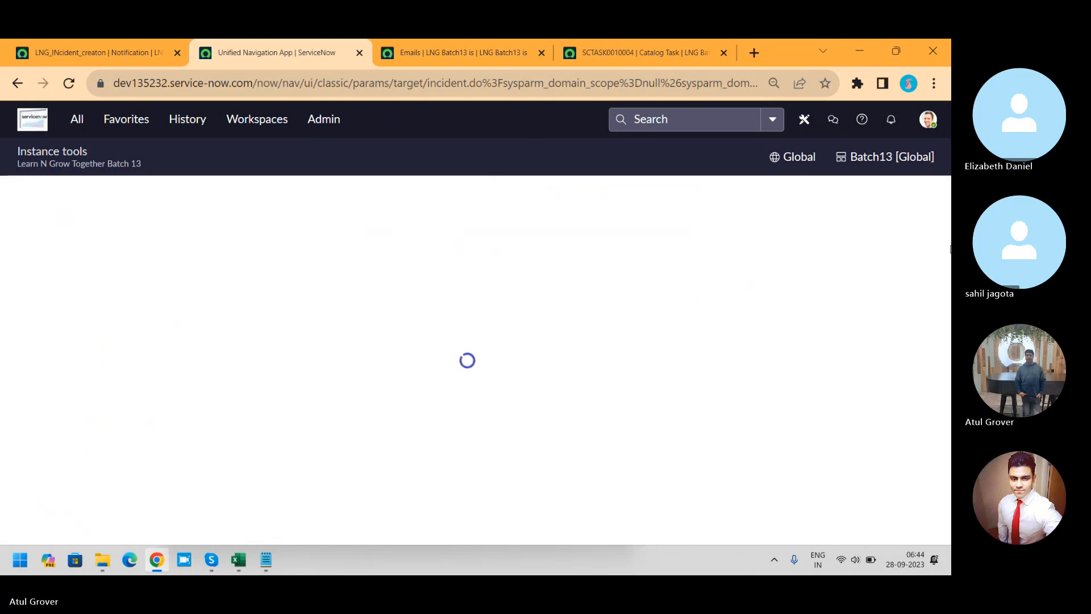
click(128, 55)
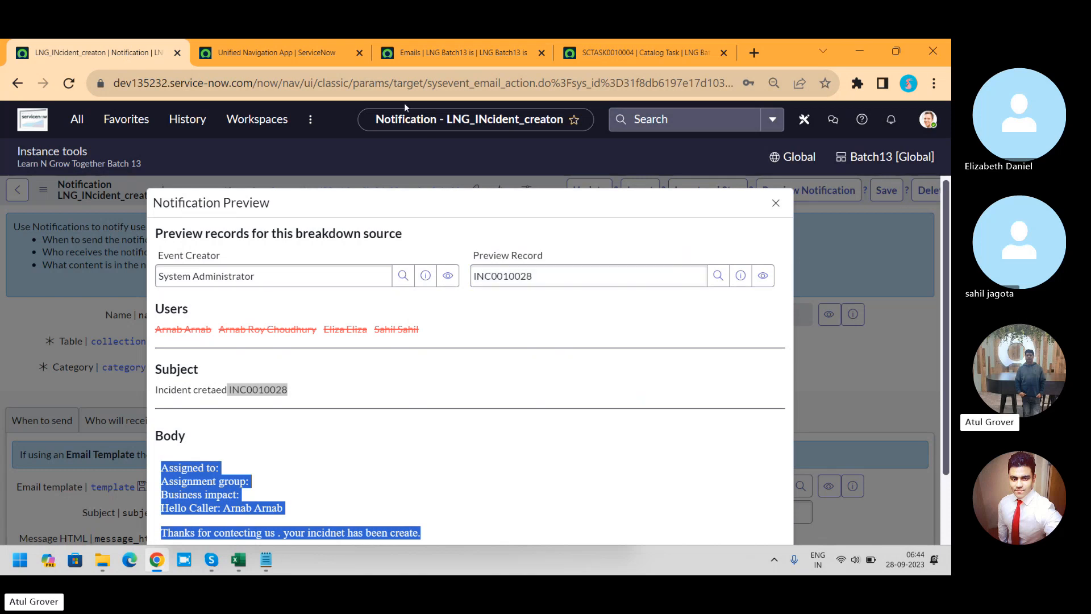
click(439, 55)
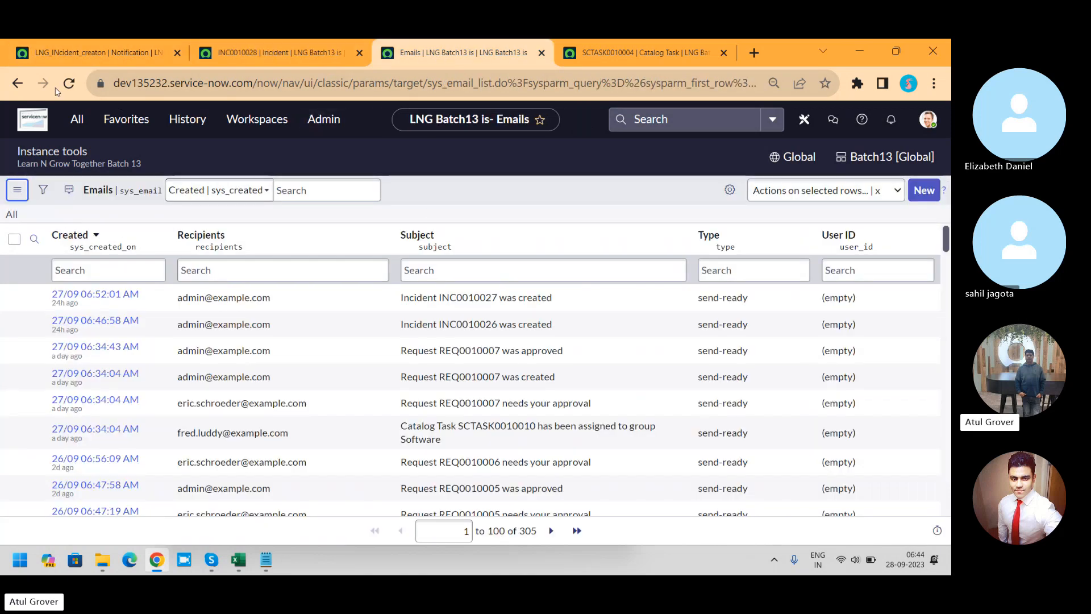
click(74, 87)
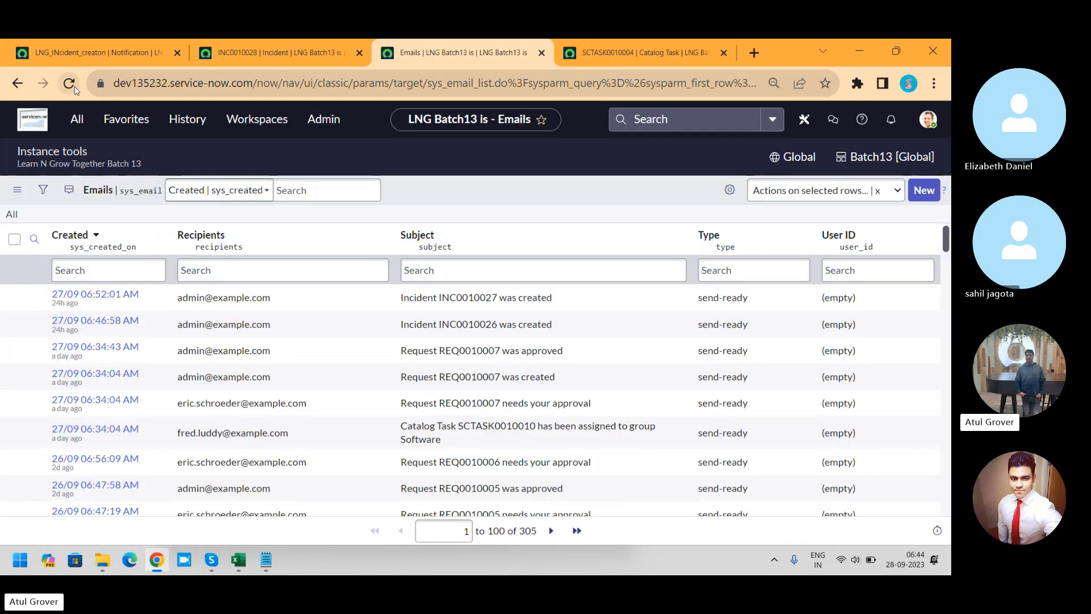
click(112, 55)
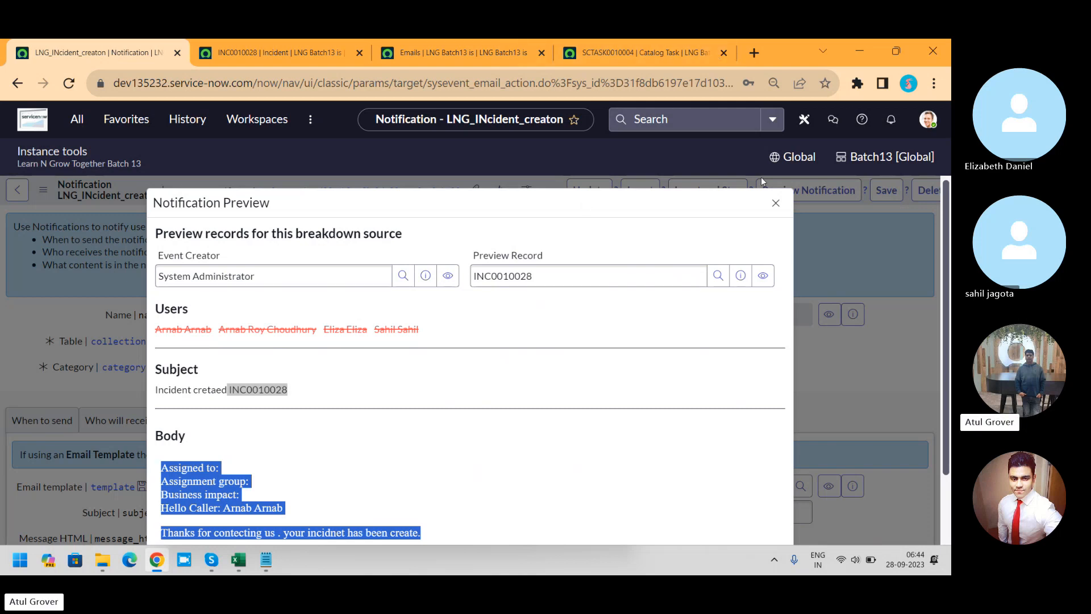
Step: Close the notification preview and examine the subject and message settings of the LNG_INcident_creaton notification
click(775, 205)
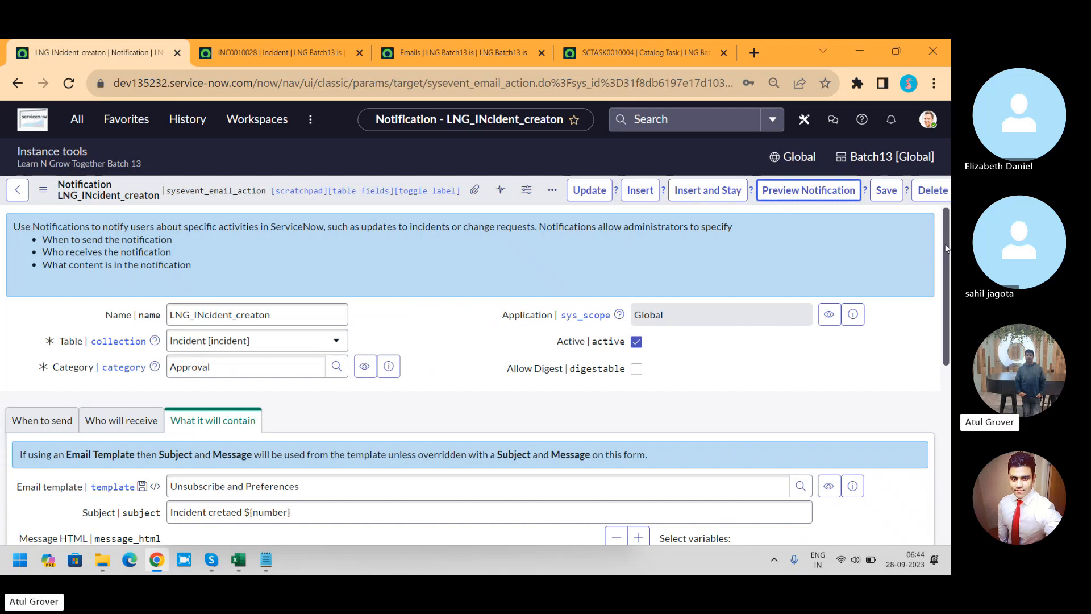
scroll(946, 249, down, 1)
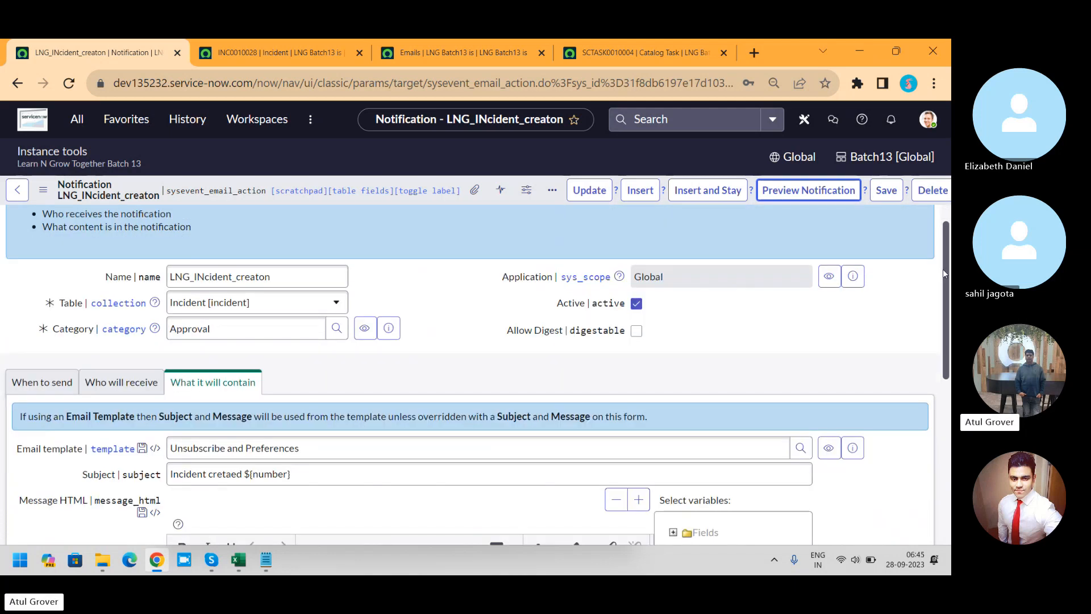
scroll(944, 273, down, 2)
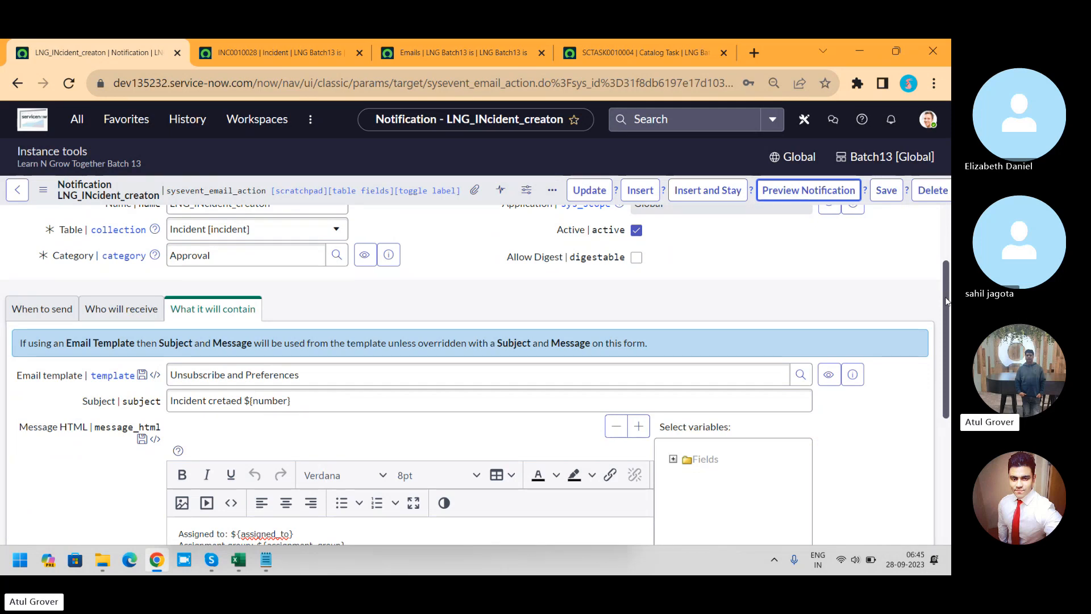
click(77, 119)
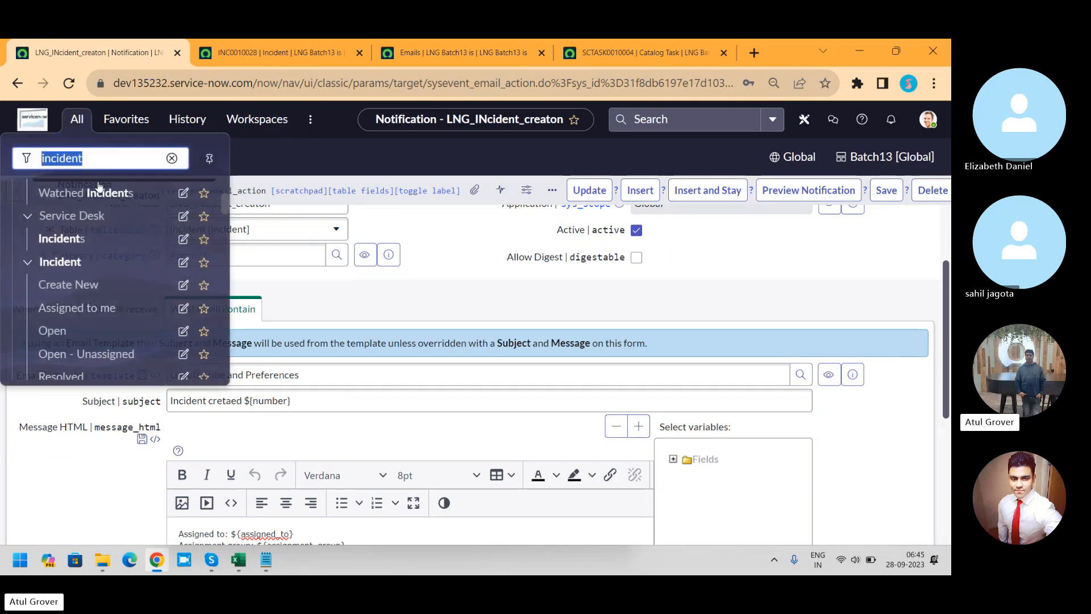
text(ni)
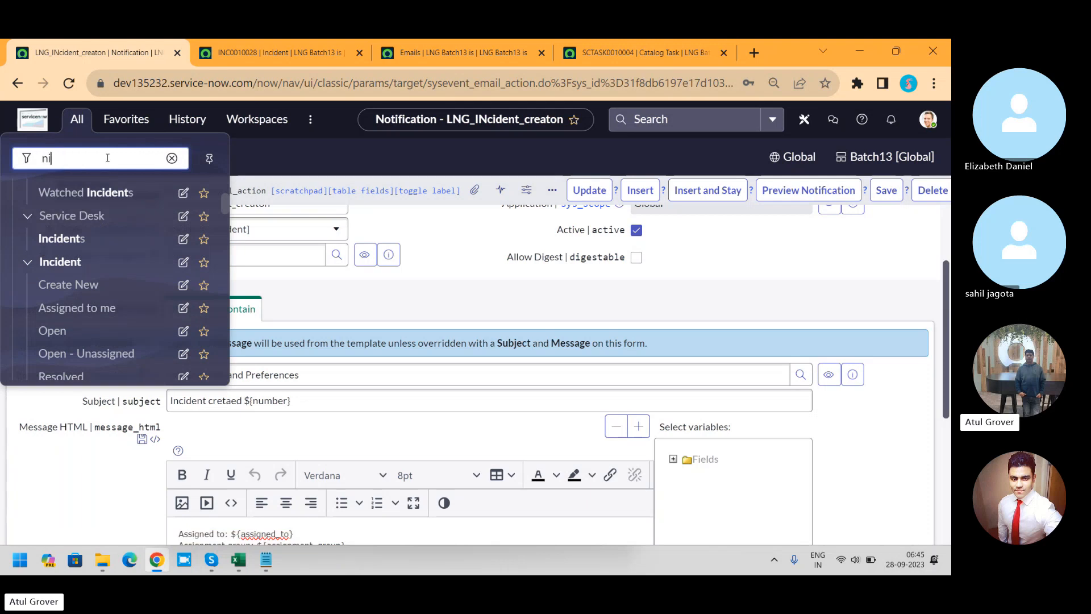
key(BackSpace)
text(o)
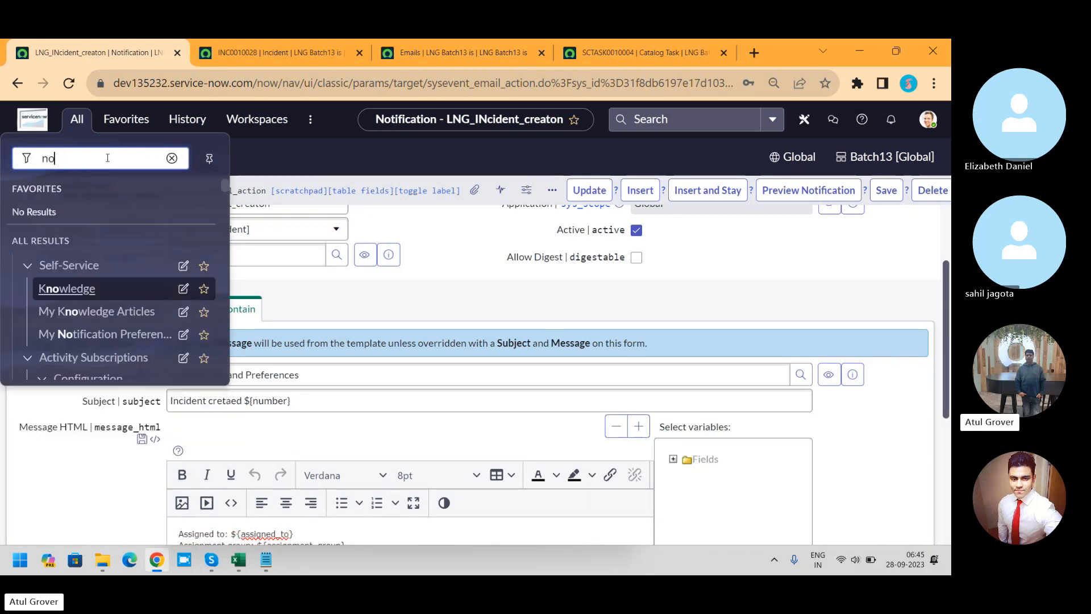
text(tifia)
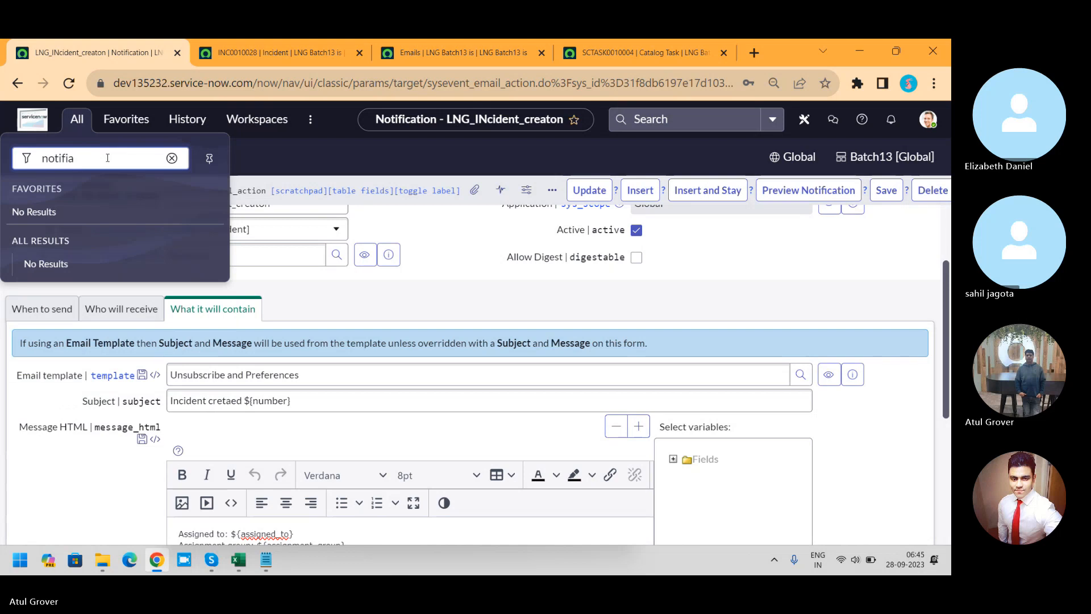
key(BackSpace)
text(ca)
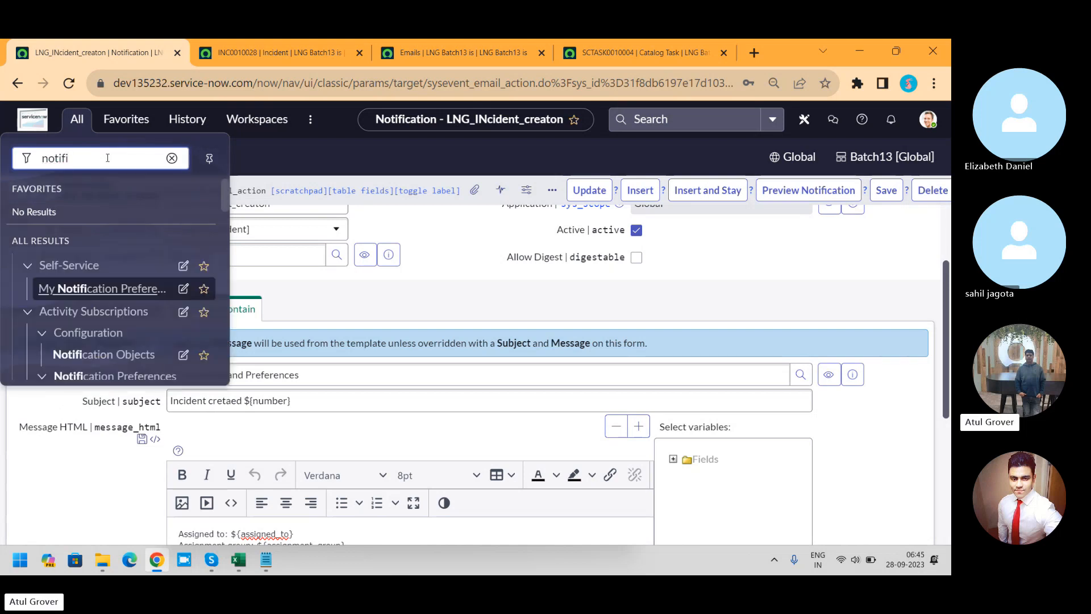
text(tions)
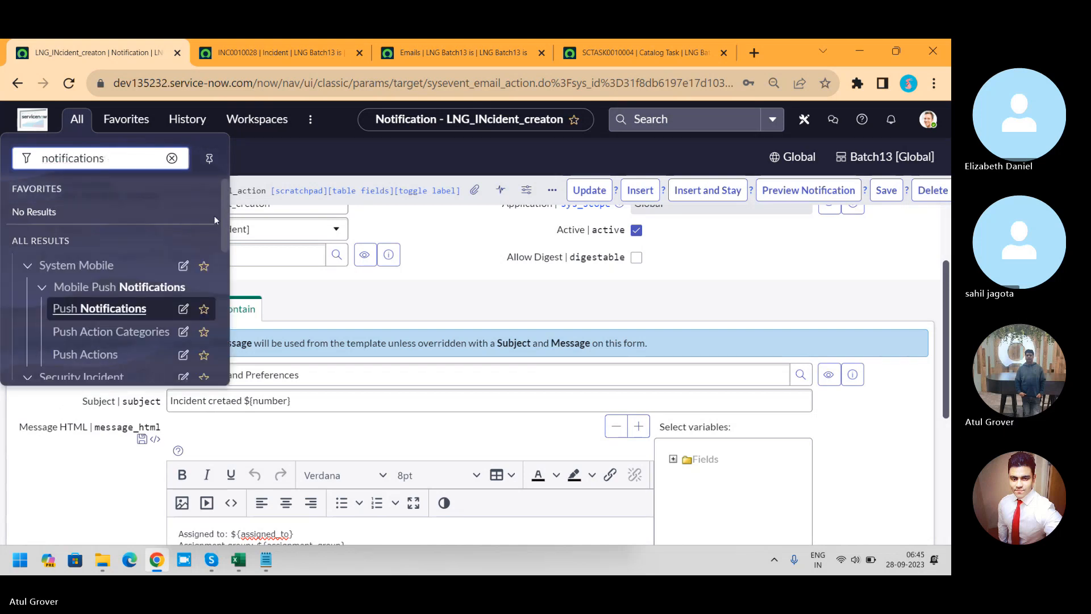
drag(224, 206, 213, 319)
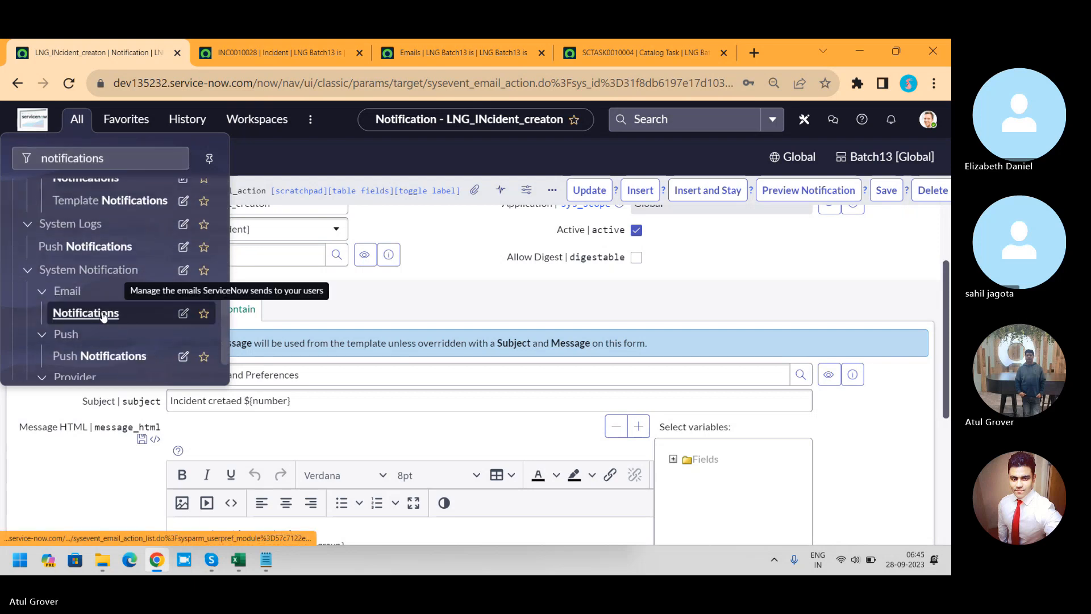
middle_click(103, 315)
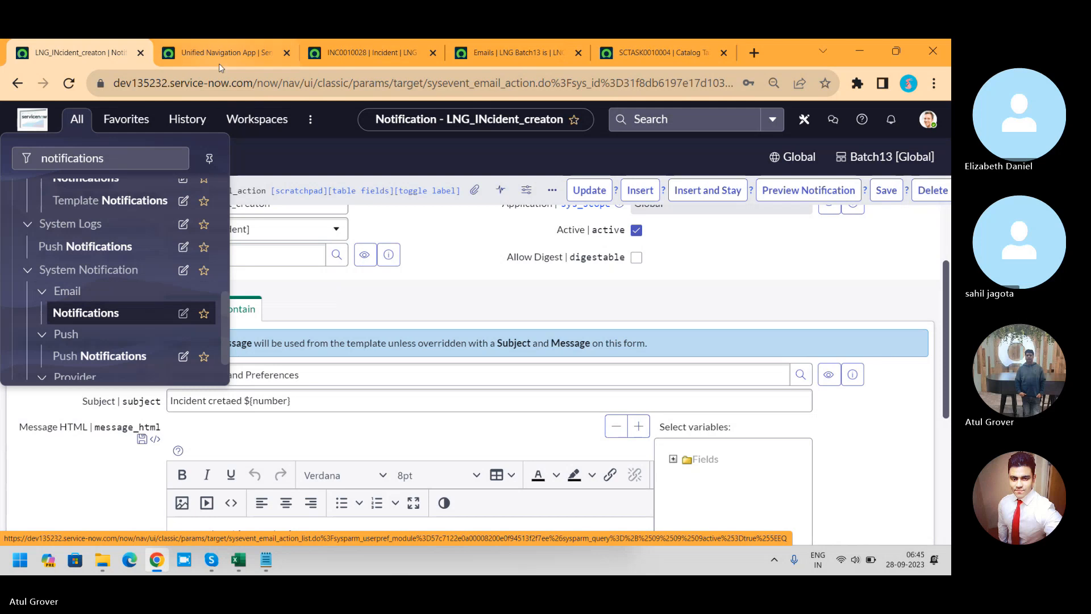
click(219, 61)
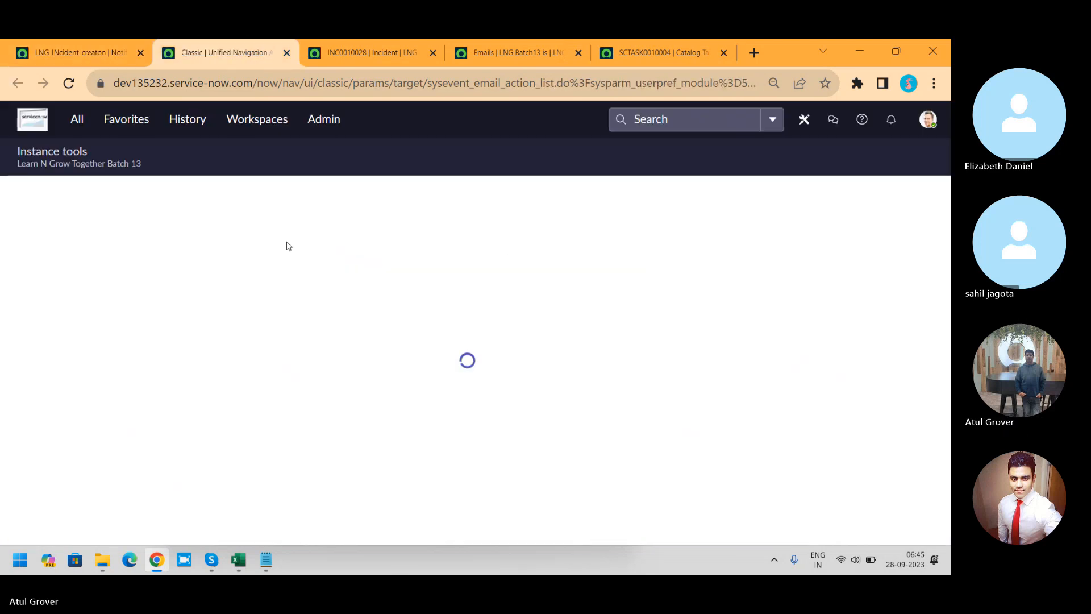
Step: Filter the active notifications by table with the search "*incide"
click(328, 271)
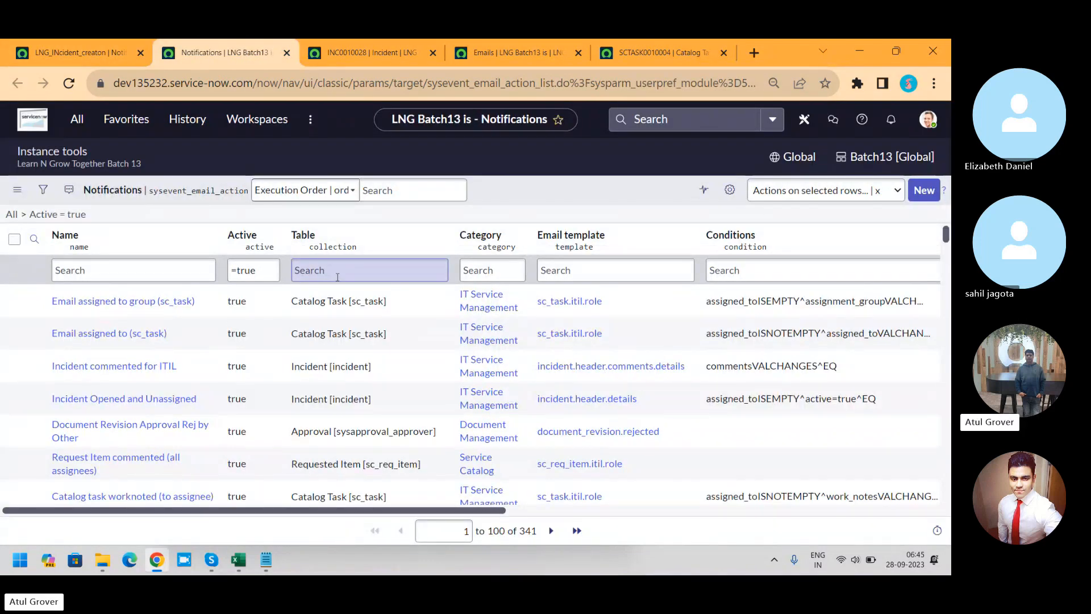
text(*inc)
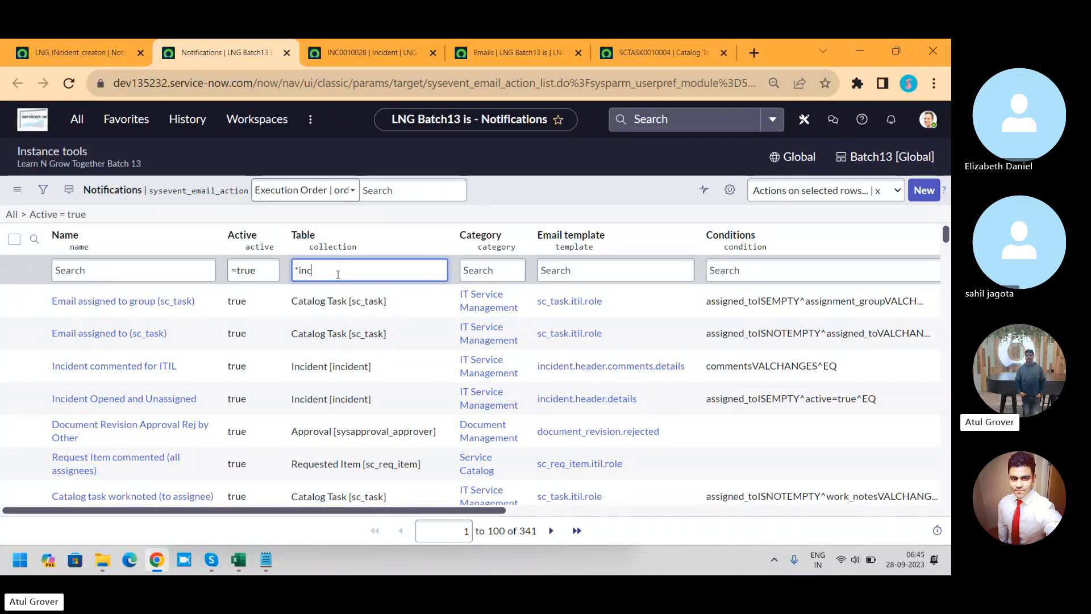
text(ide)
key(Return)
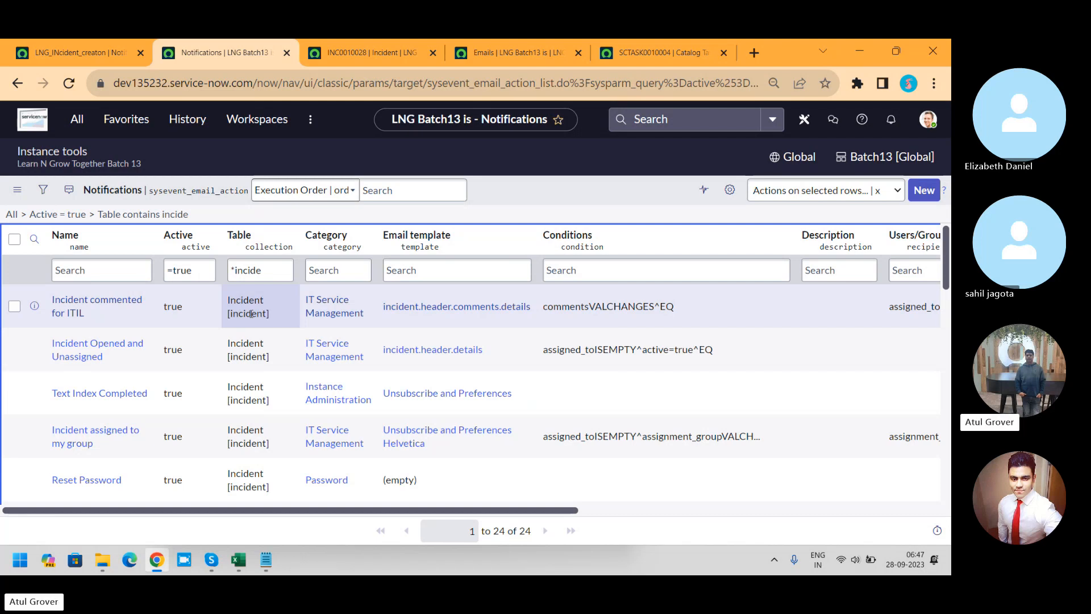
Step: Reload the Emails list to check for the incident's email, and look over the notifications list and incident INC0010028
click(521, 54)
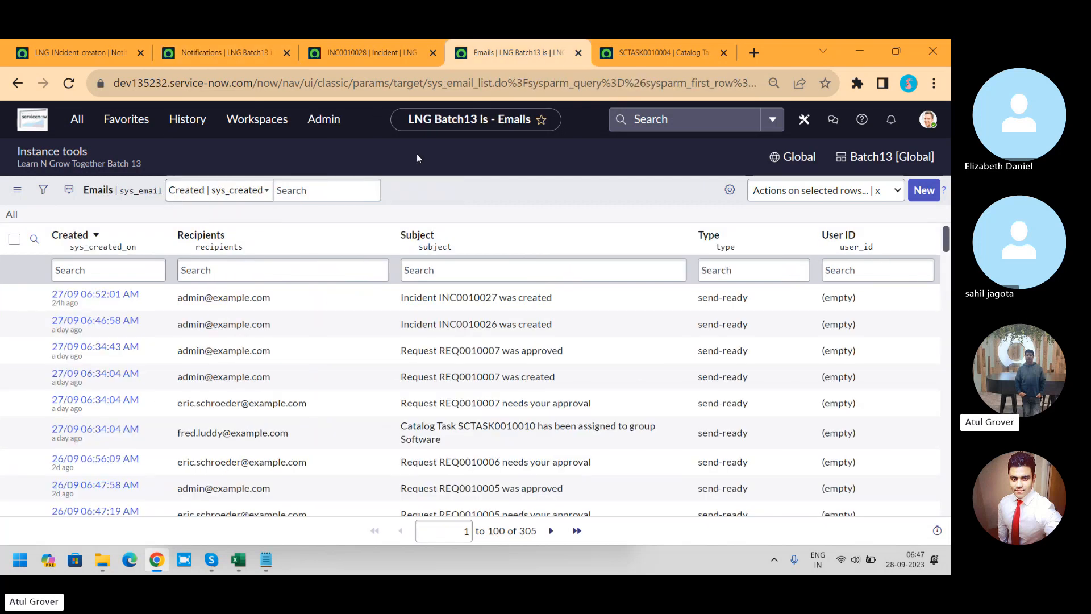
click(69, 83)
click(223, 52)
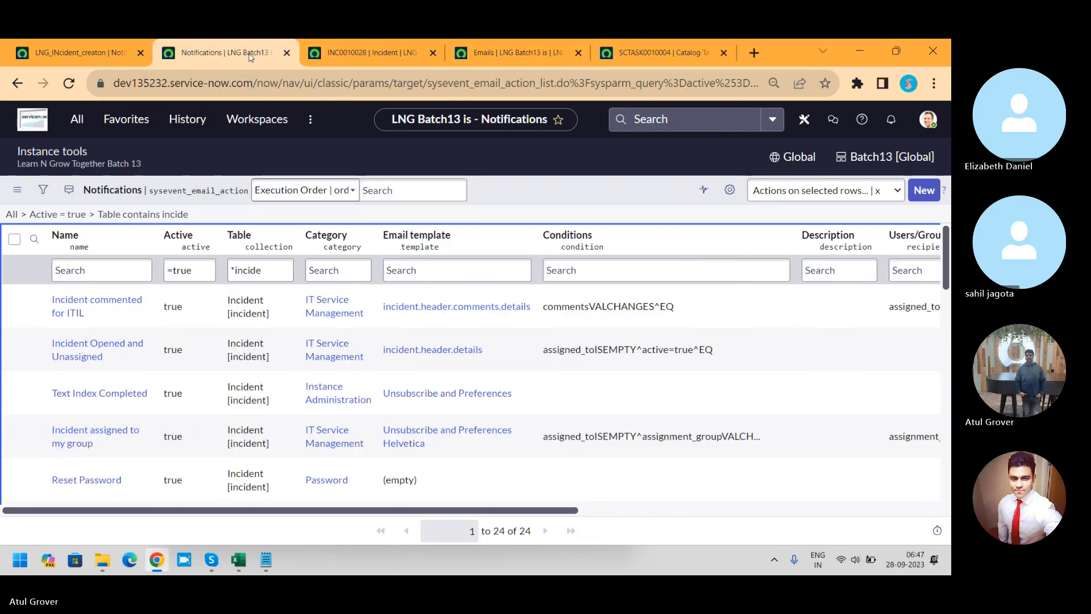
click(356, 57)
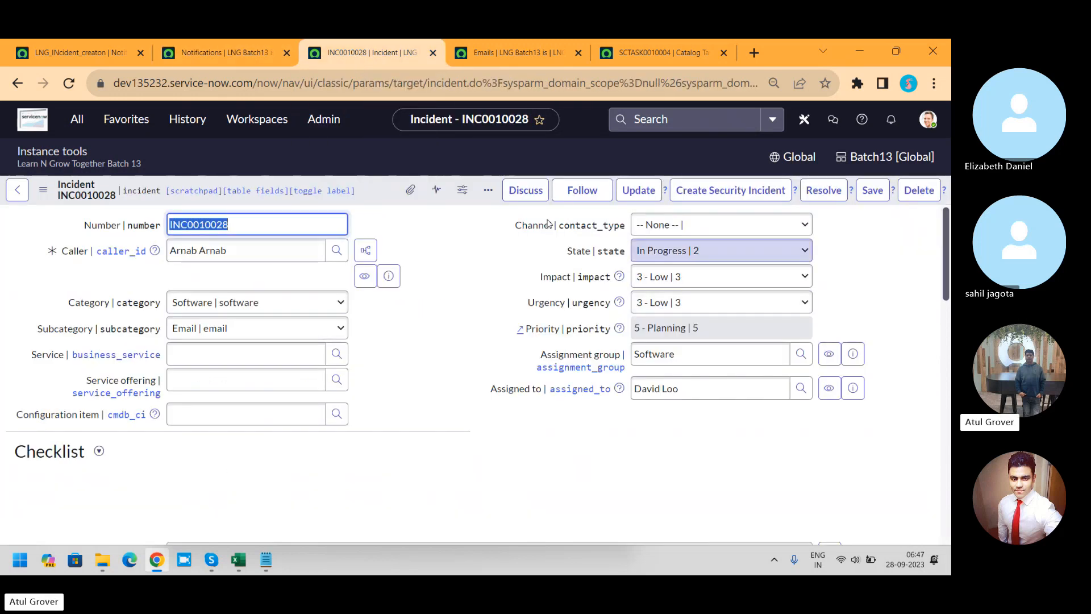
Step: Set the LNG_INcident_creaton notification to send on record updates as well, and save it
click(100, 52)
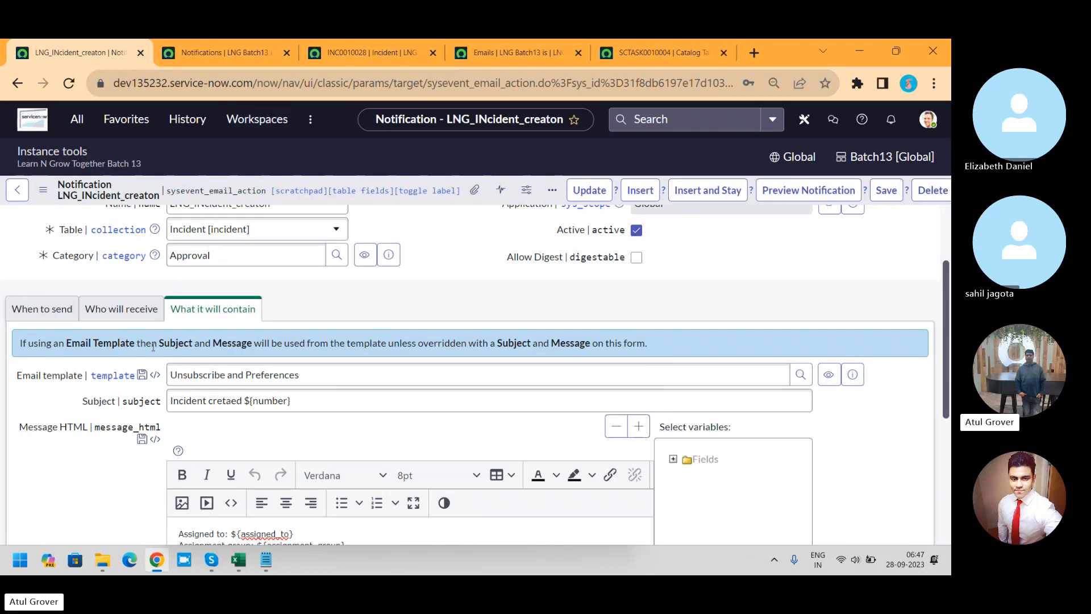
click(42, 308)
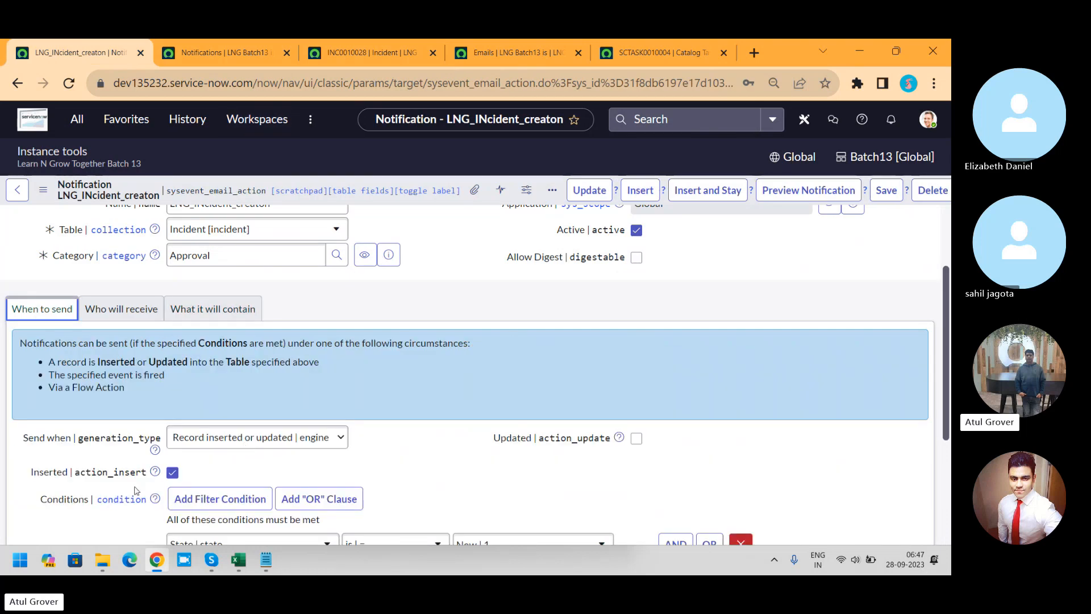
click(636, 438)
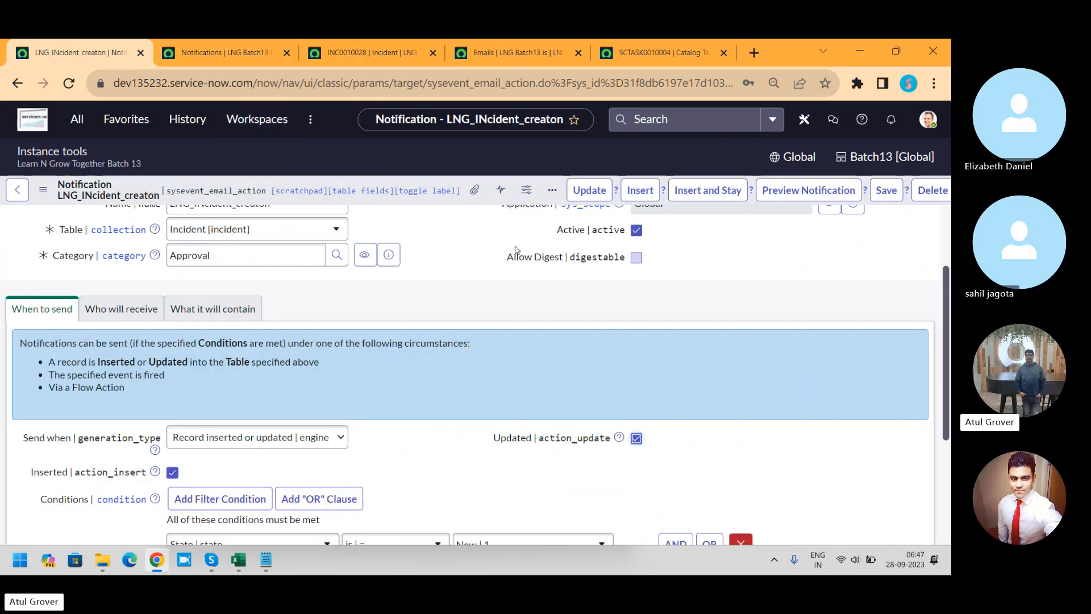
click(890, 195)
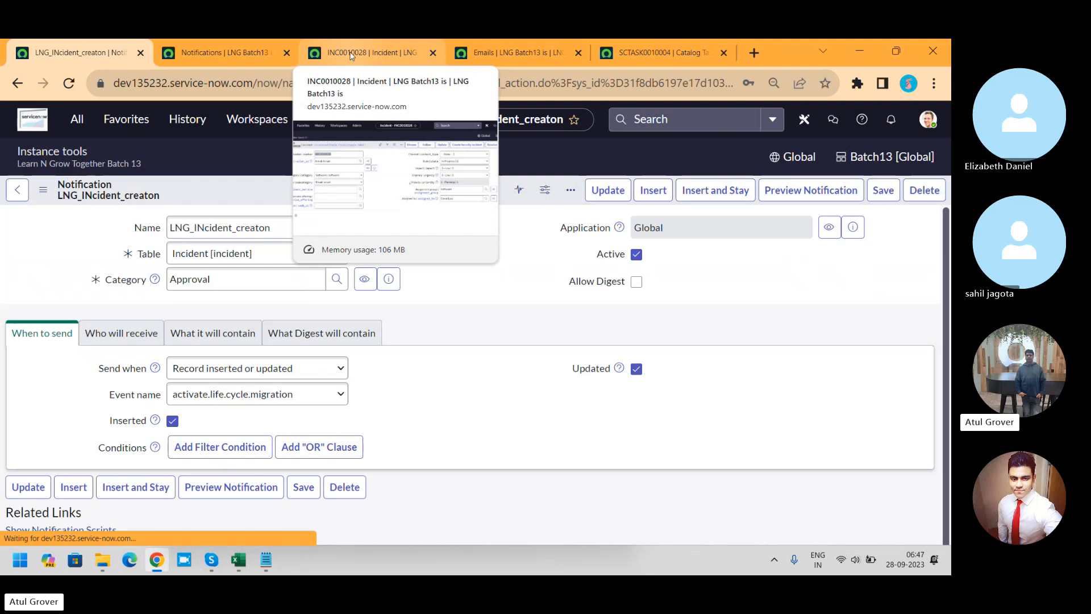
Step: Change the short description of incident INC0010028 to "LNG helo world" and save the incident
click(350, 55)
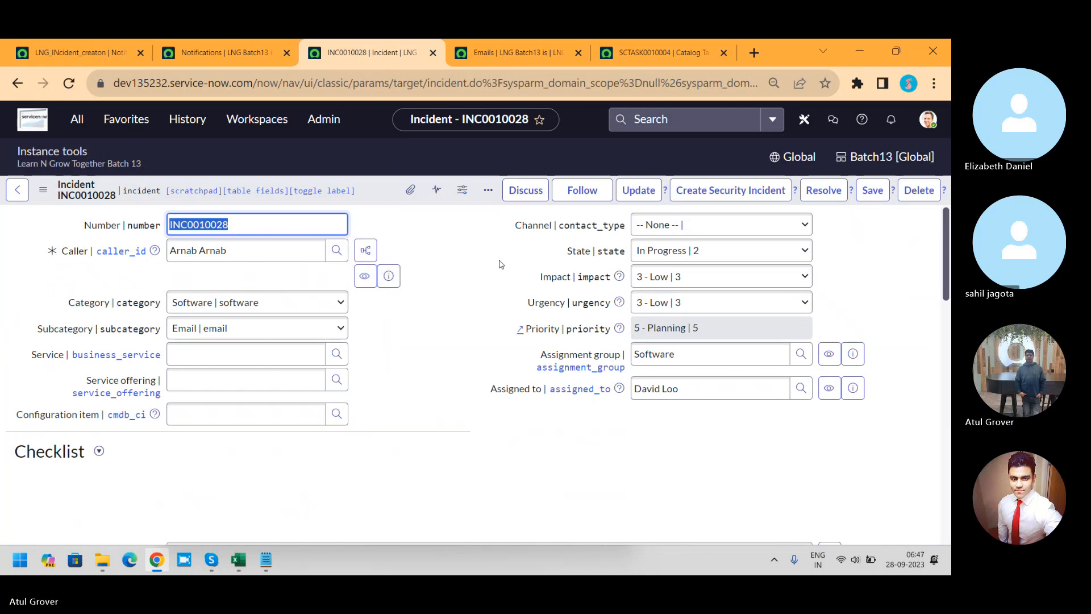
drag(946, 247, 949, 352)
click(288, 222)
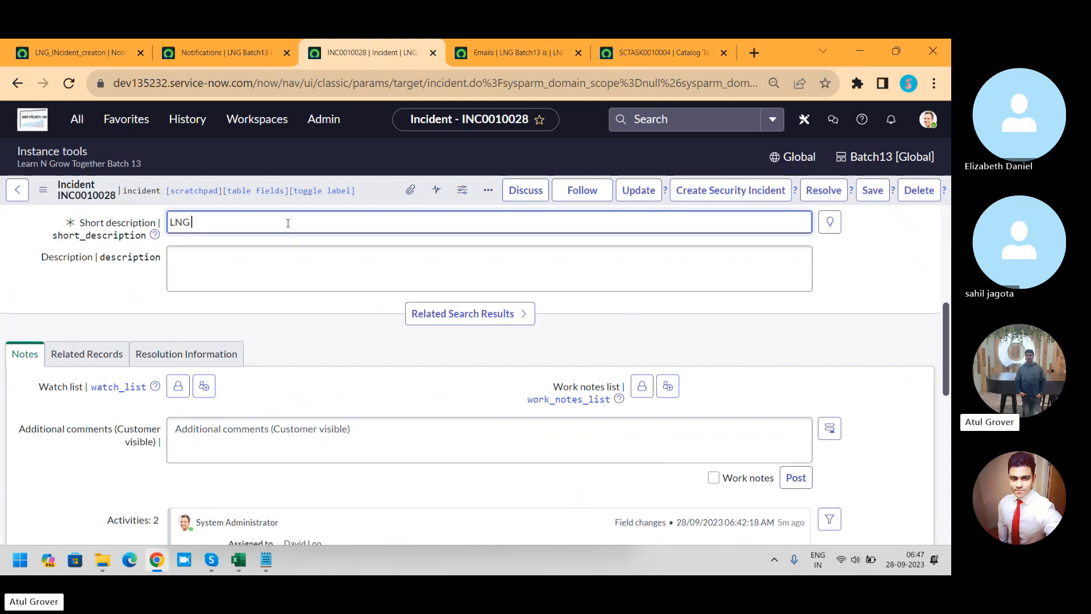
text(helo wor)
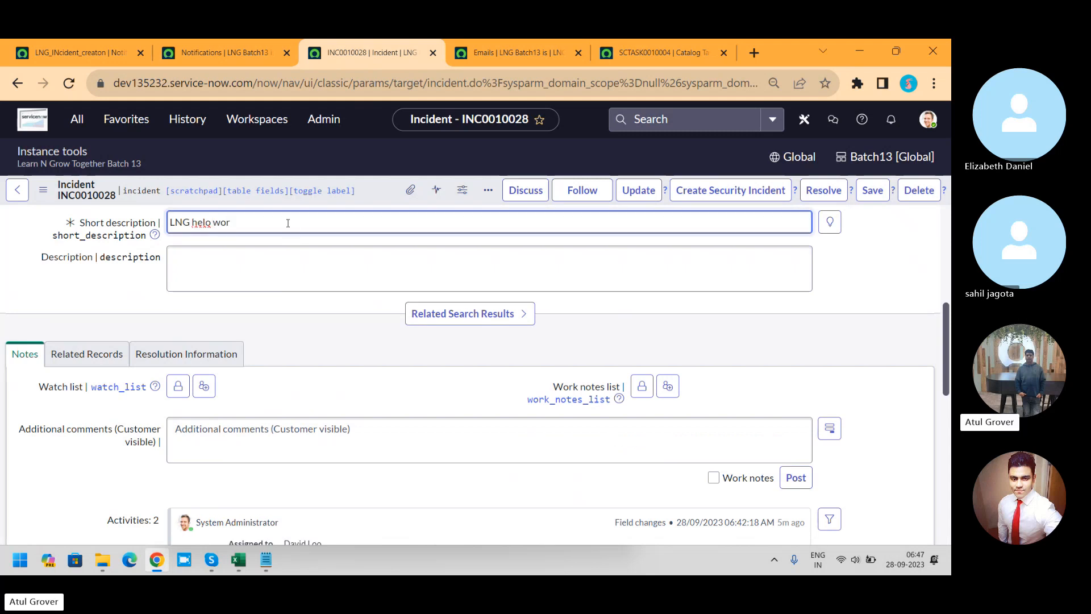
text(ld)
click(380, 195)
right_click(380, 195)
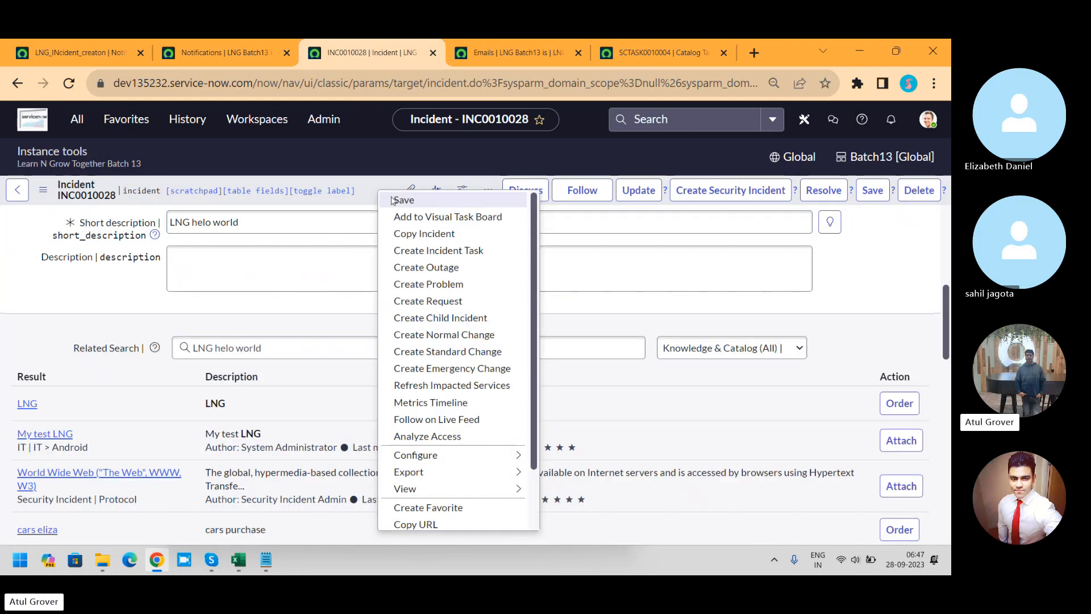
click(403, 200)
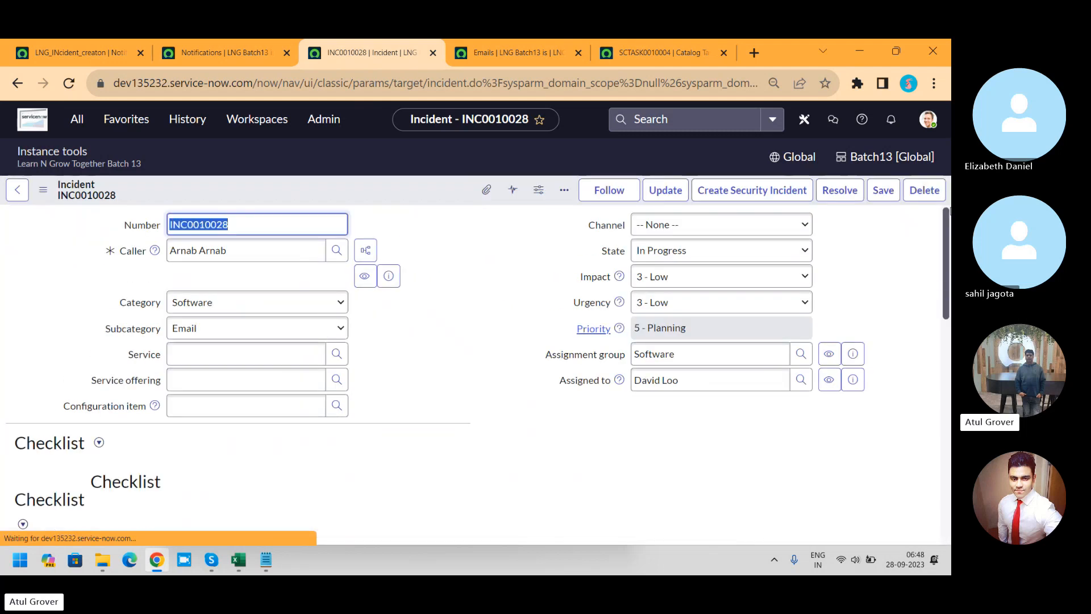
Step: Reload the Emails list to check for an email triggered by the incident update
click(213, 54)
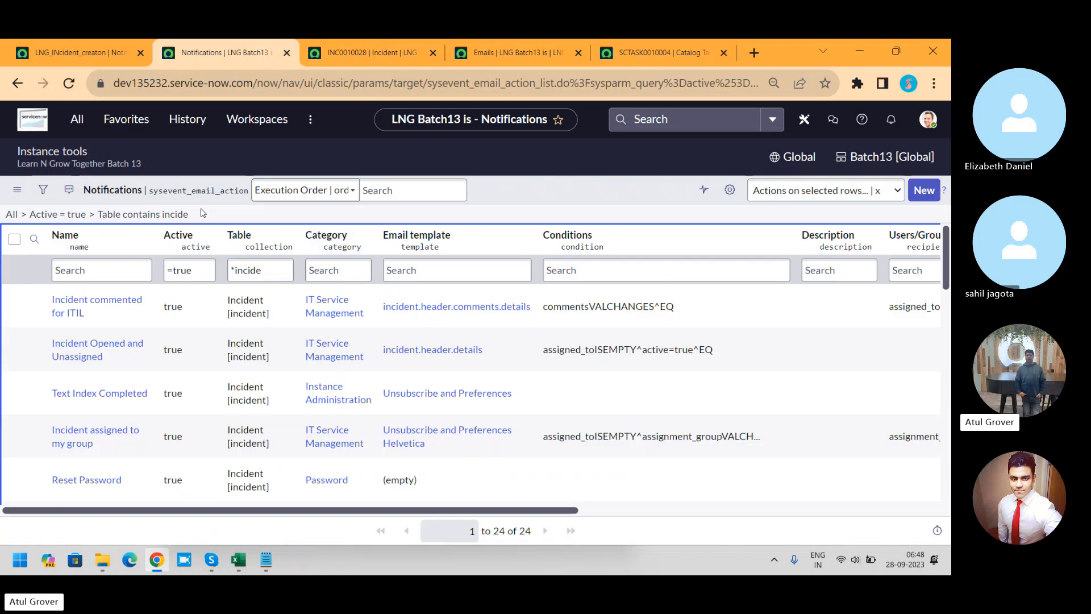
click(523, 44)
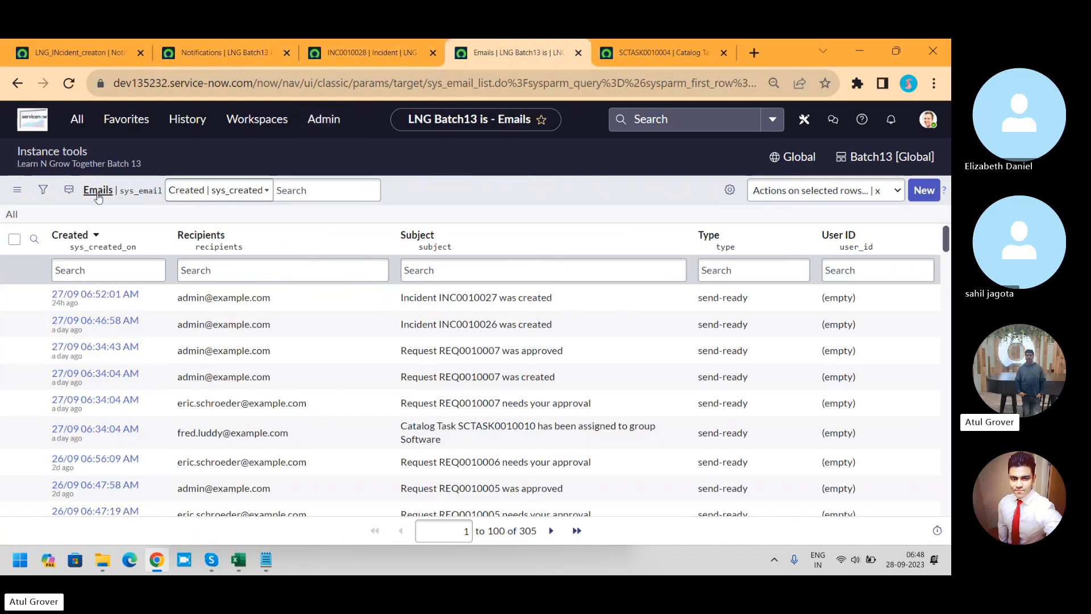
click(73, 88)
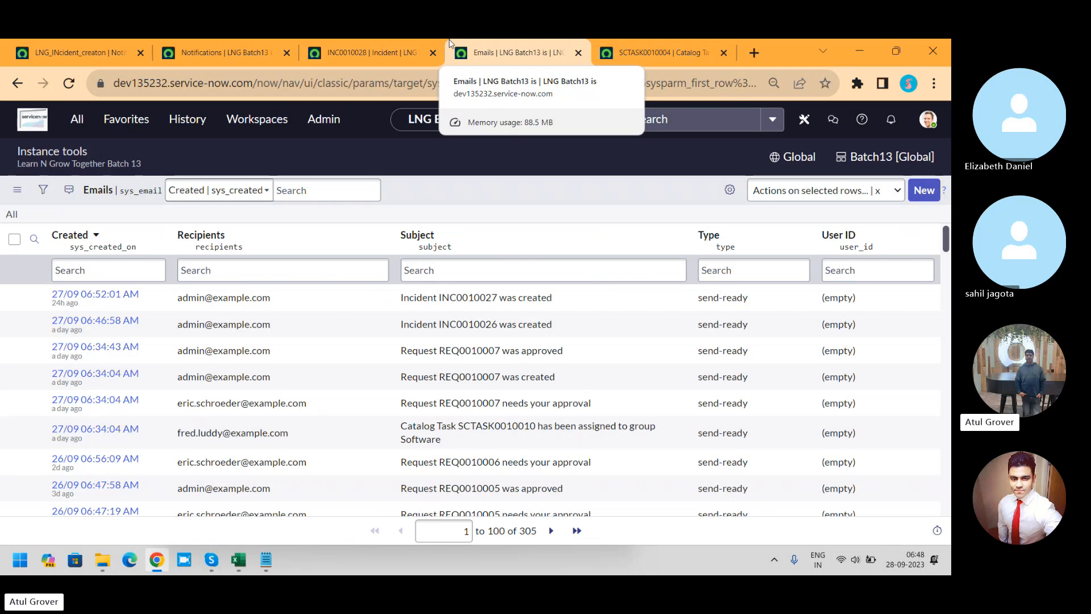
Step: Copy the user ID of incident INC0010028's assignee and use it to set the same person as the caller
click(354, 61)
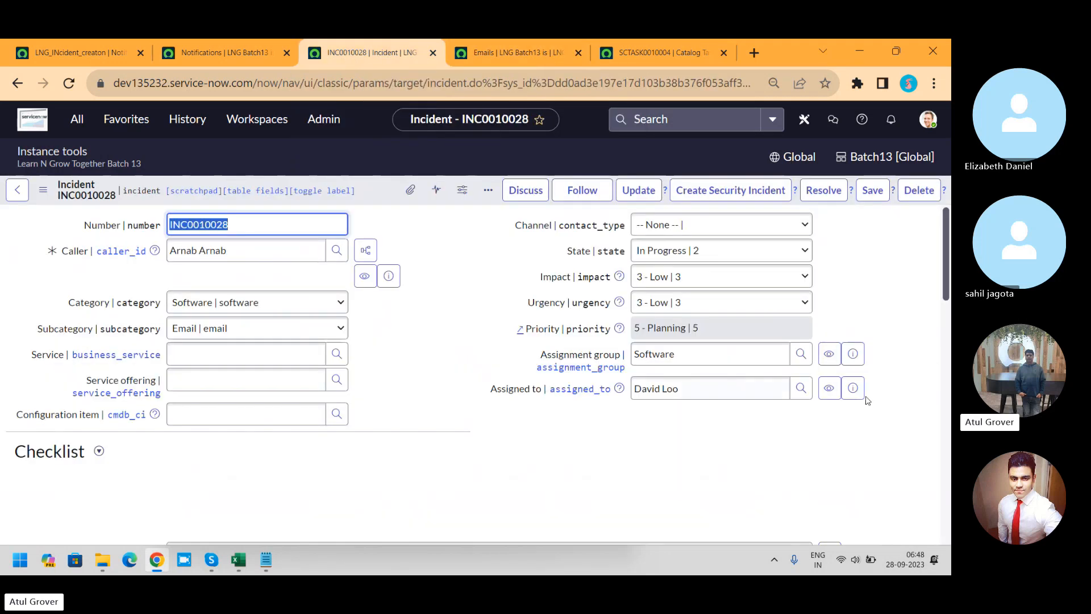
click(853, 389)
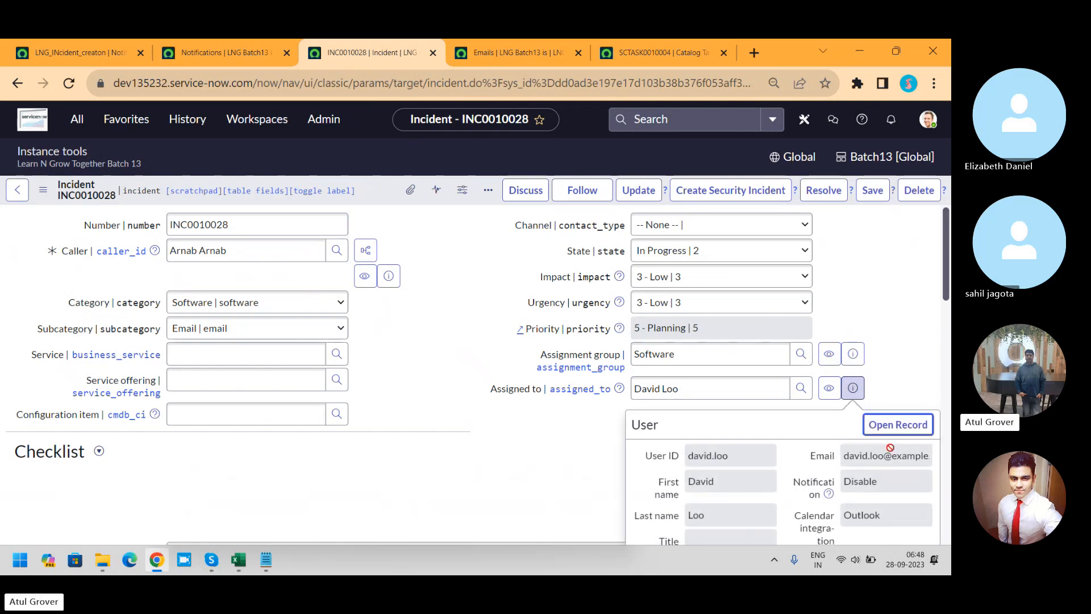
drag(750, 457, 635, 473)
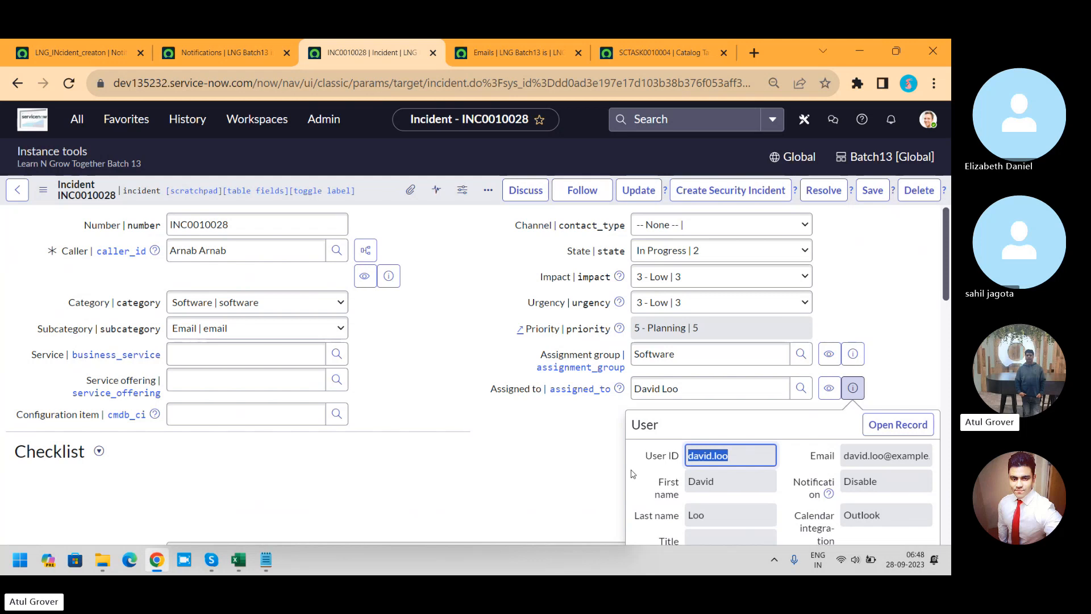
drag(232, 249, 75, 236)
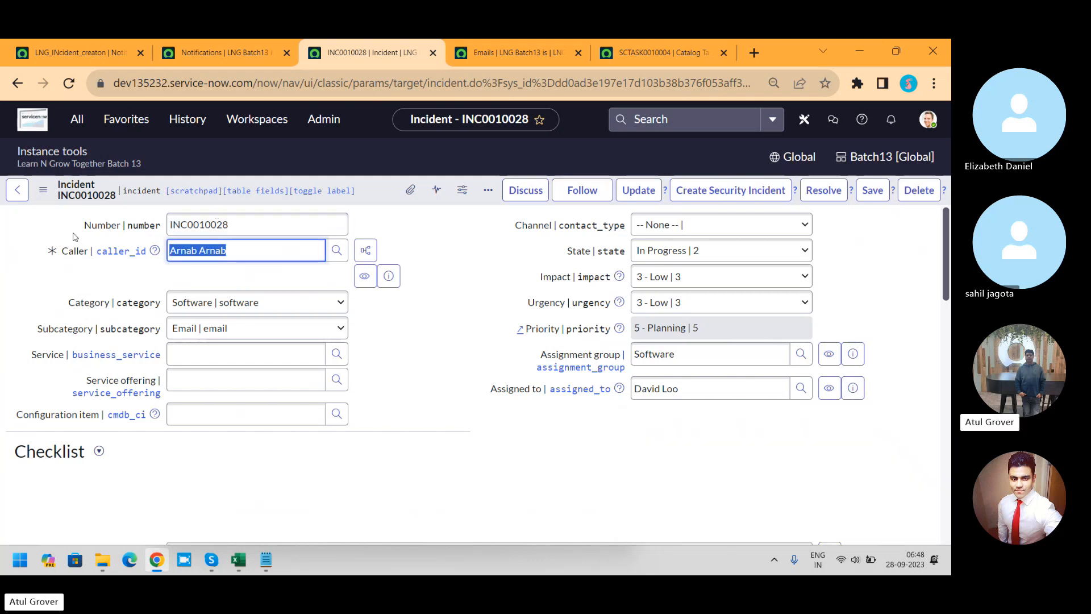
text(david.loo)
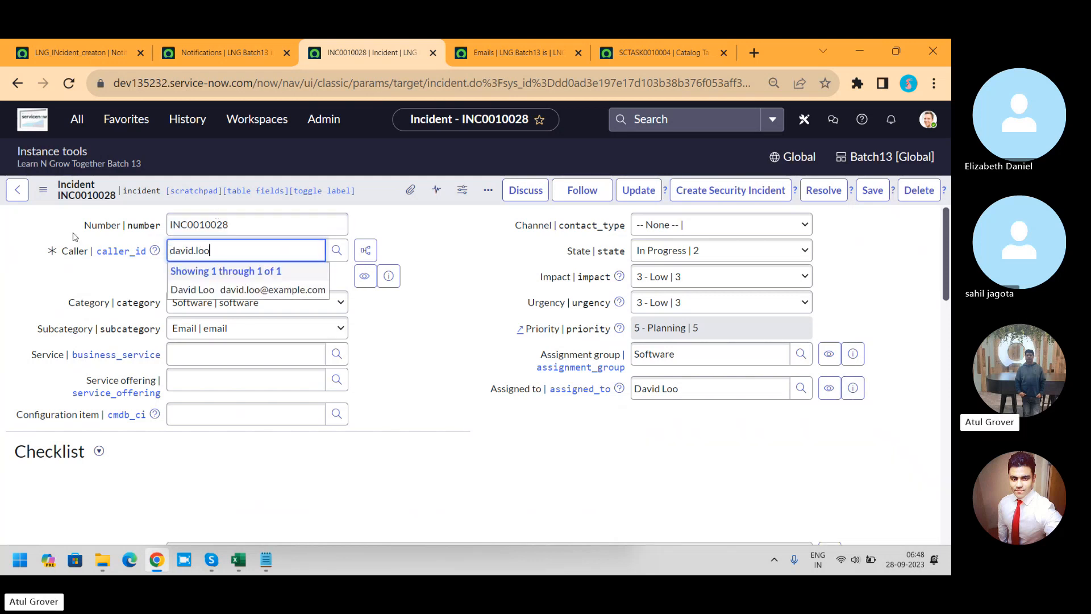
click(259, 290)
Step: Reassign incident INC0010028 to a different member of the Software group and save the incident
click(518, 389)
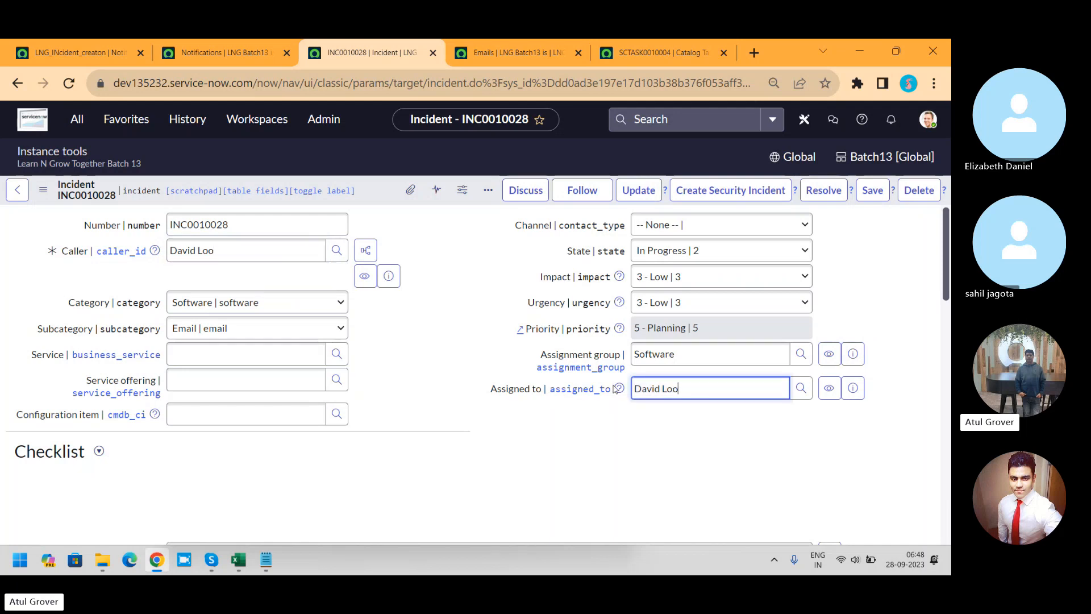
text(**)
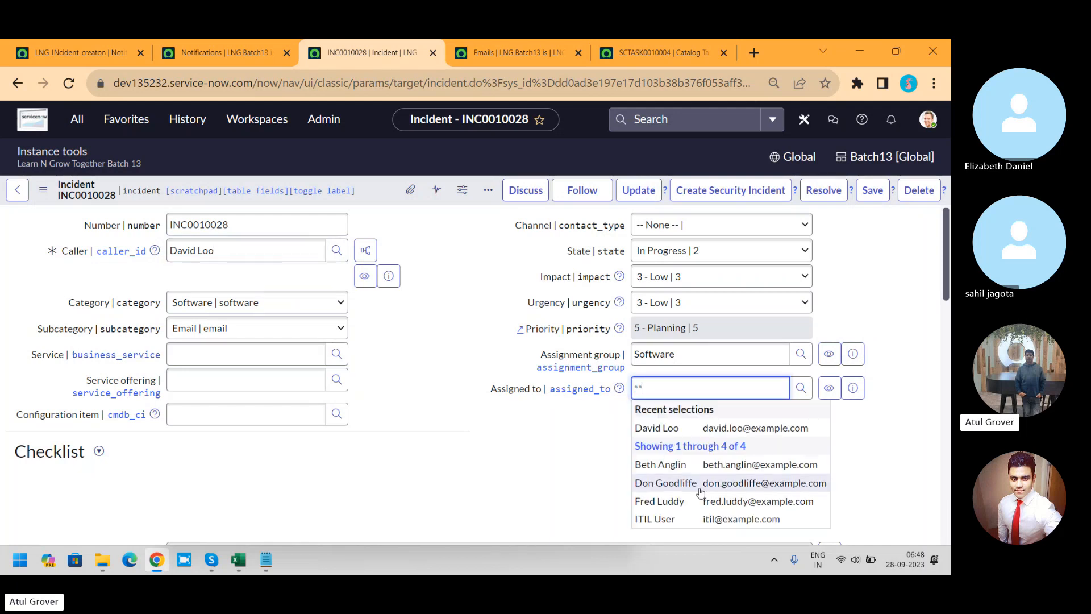
click(699, 500)
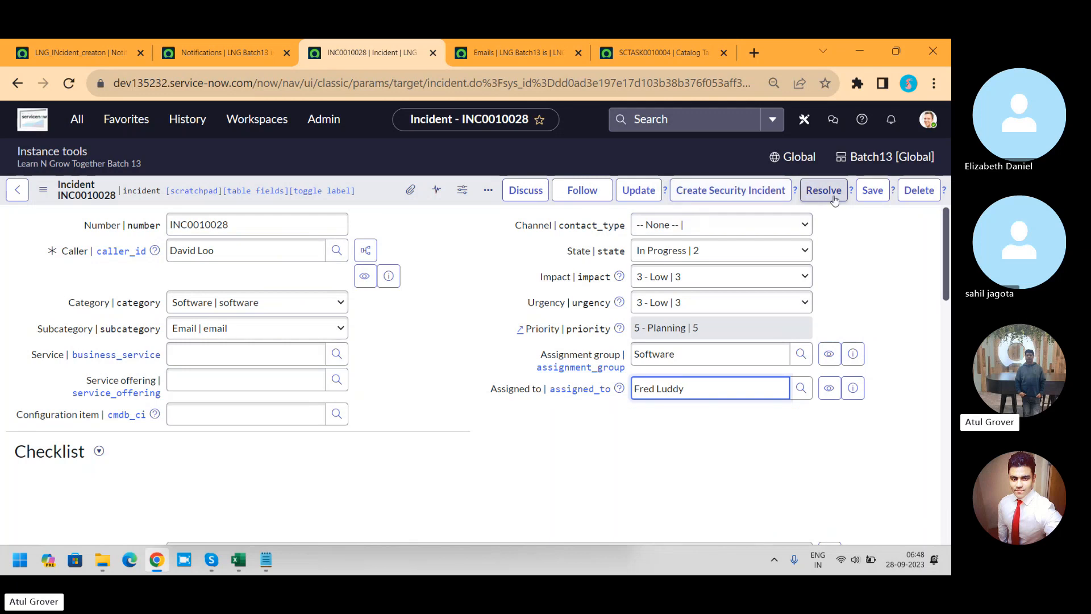
click(868, 193)
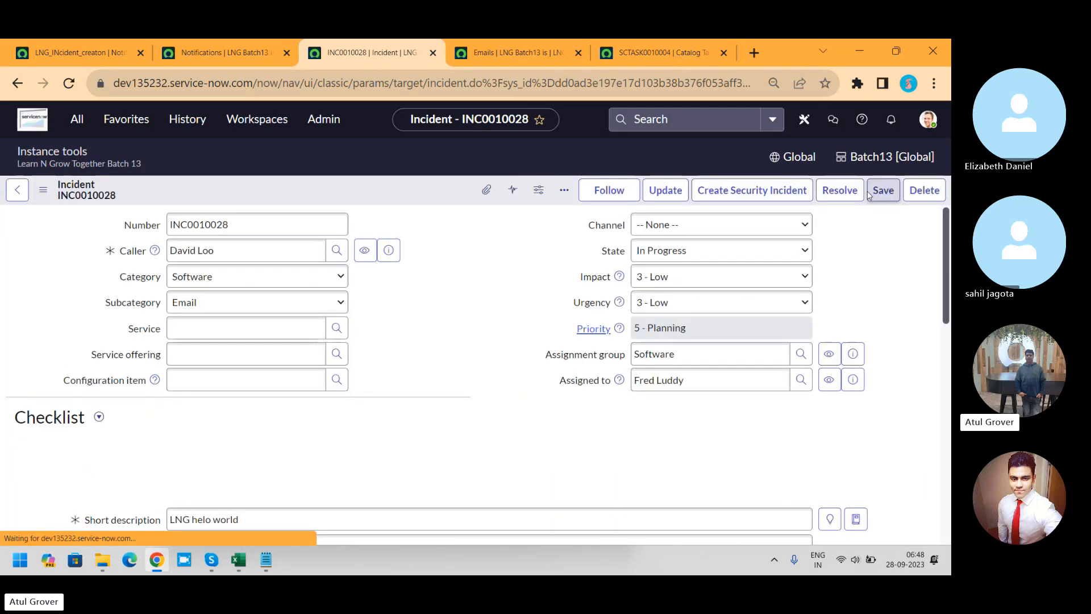
Step: Reload the Emails list to check for an email triggered by the incident's reassignment
click(521, 54)
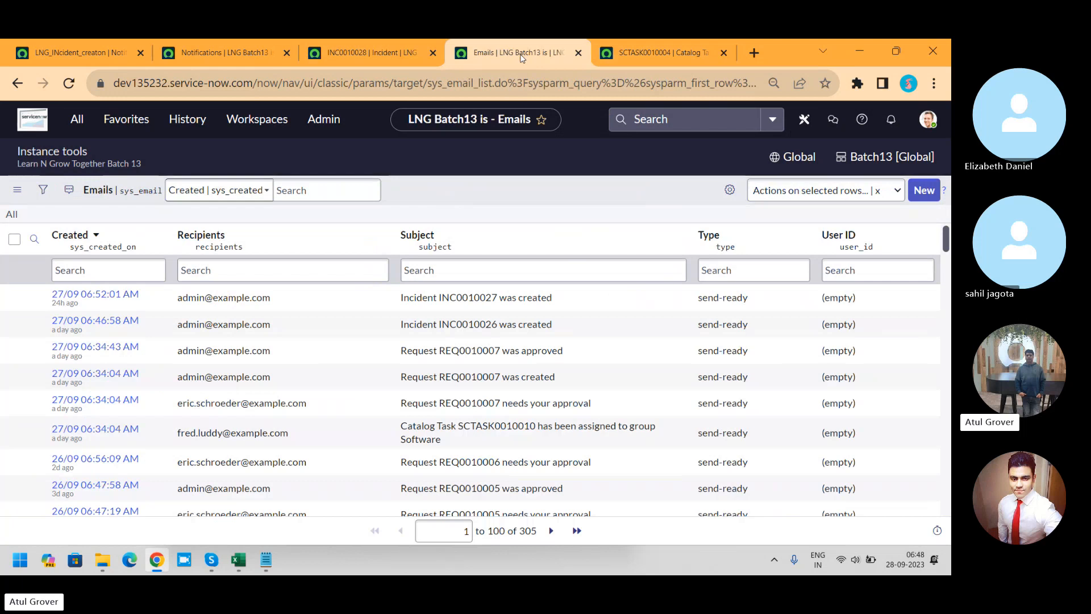
click(62, 85)
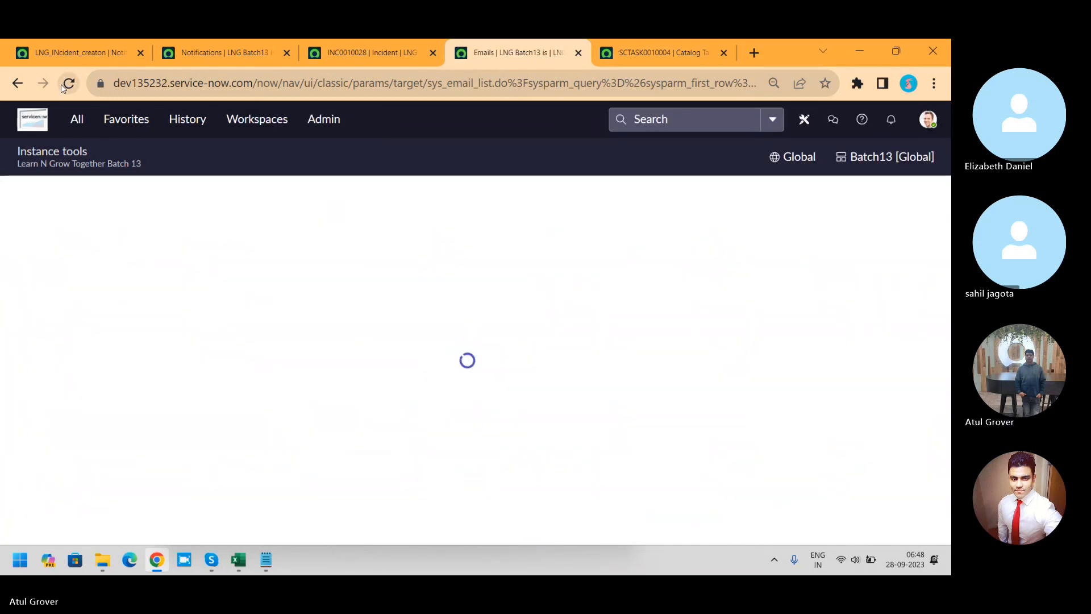
click(63, 84)
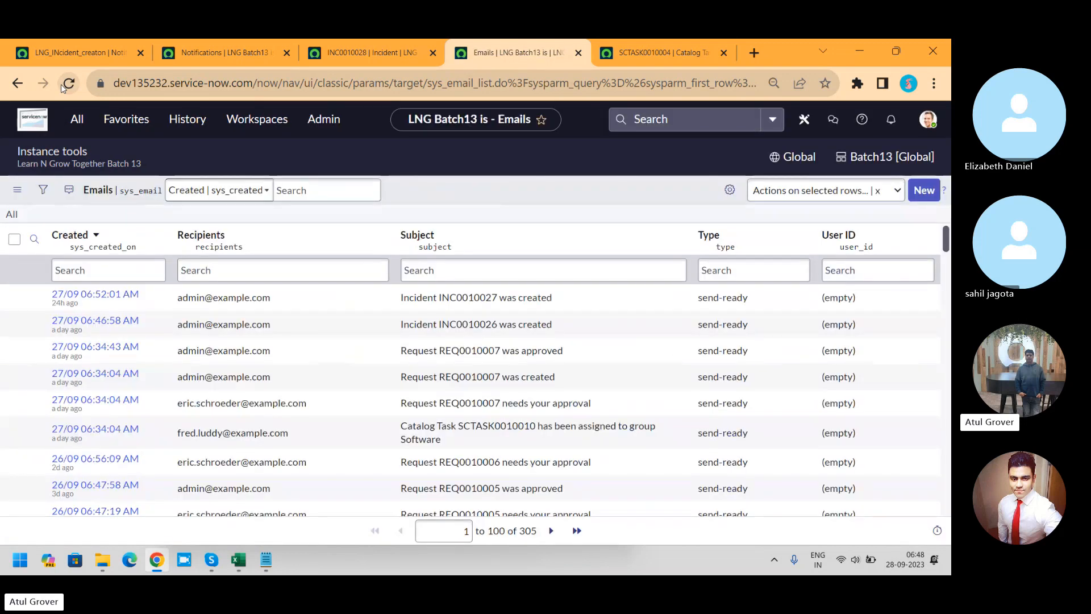
Step: Examine the field changes in incident INC0010028's activity log, reloading the form to check the latest entries
click(346, 52)
drag(945, 252, 940, 426)
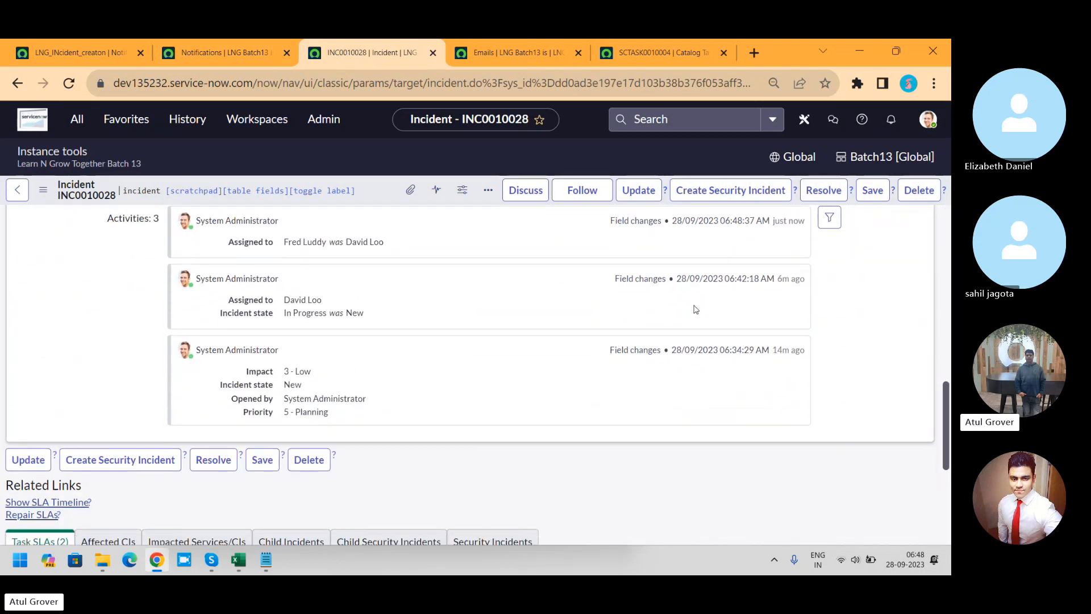
right_click(373, 198)
scroll(531, 505, down, 2)
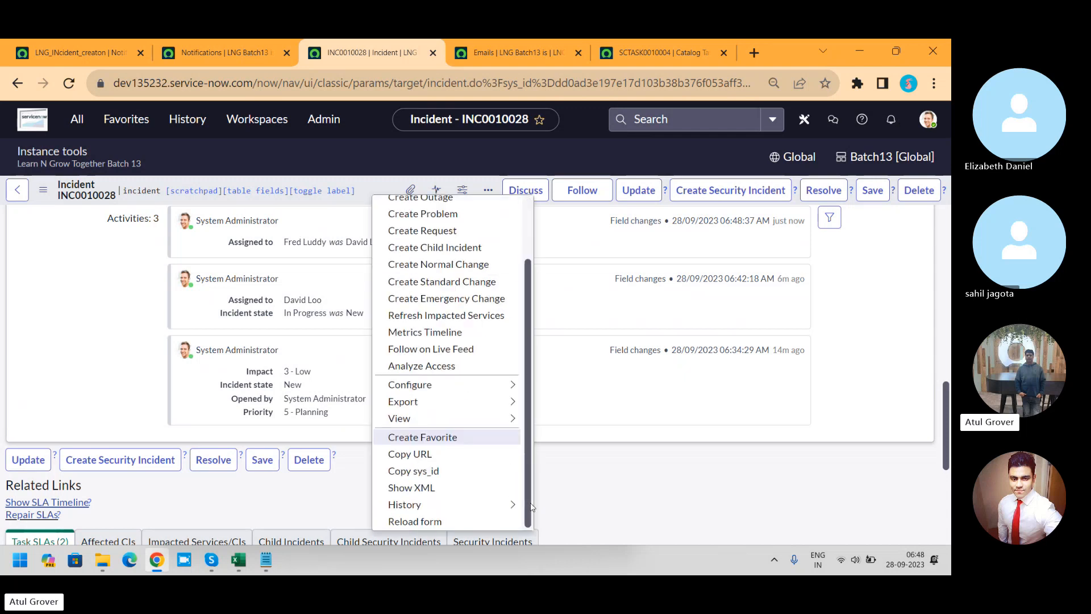
click(470, 521)
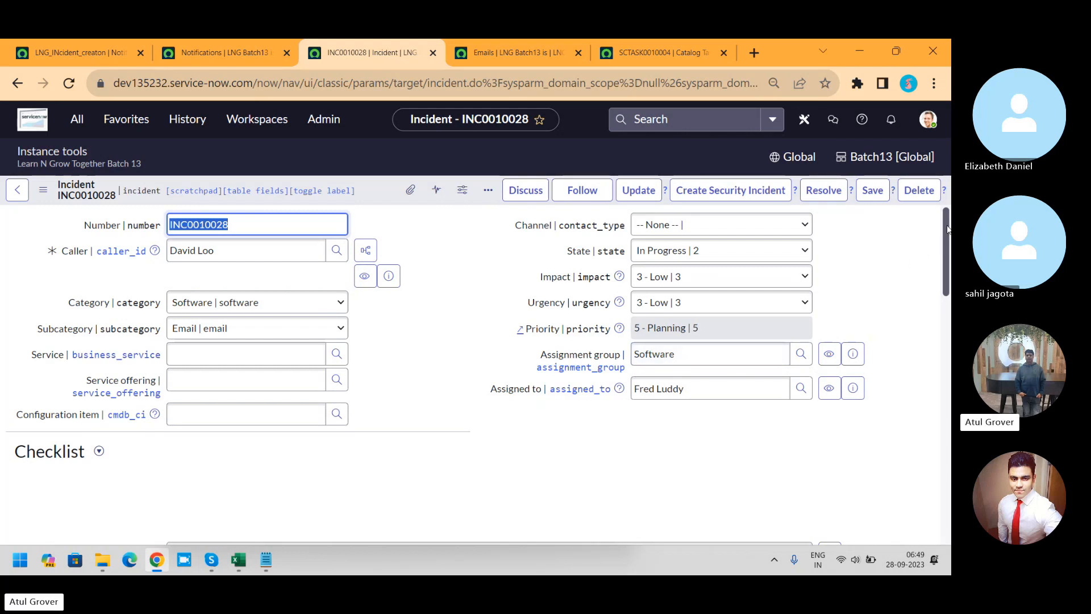
scroll(943, 369, down, 15)
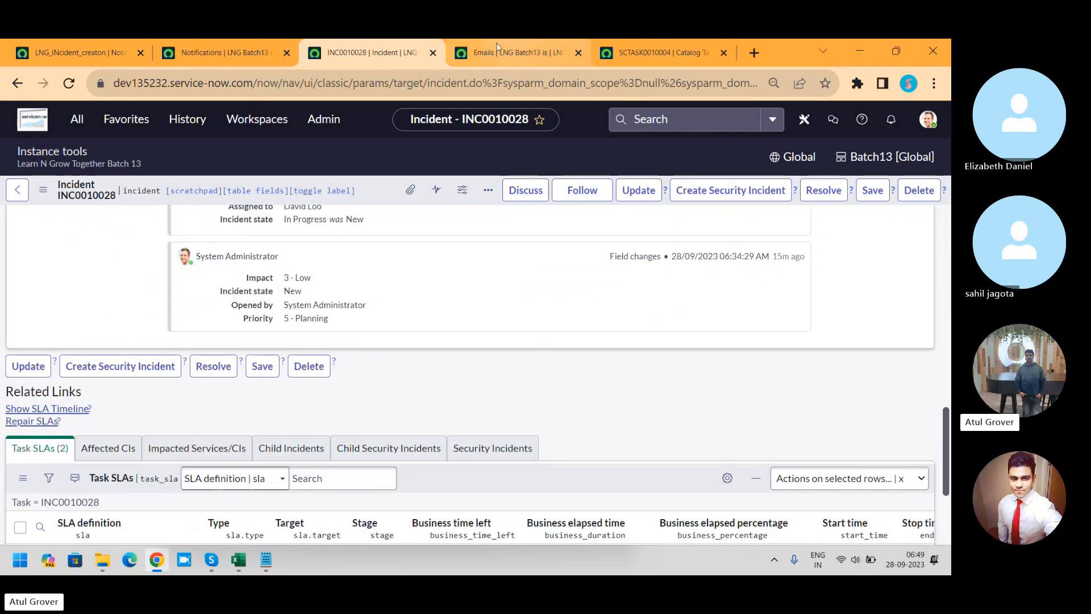
Step: Check the Emails list again, review the LNG_INcident_creaton notification's sending conditions, and show its Send when options
click(497, 50)
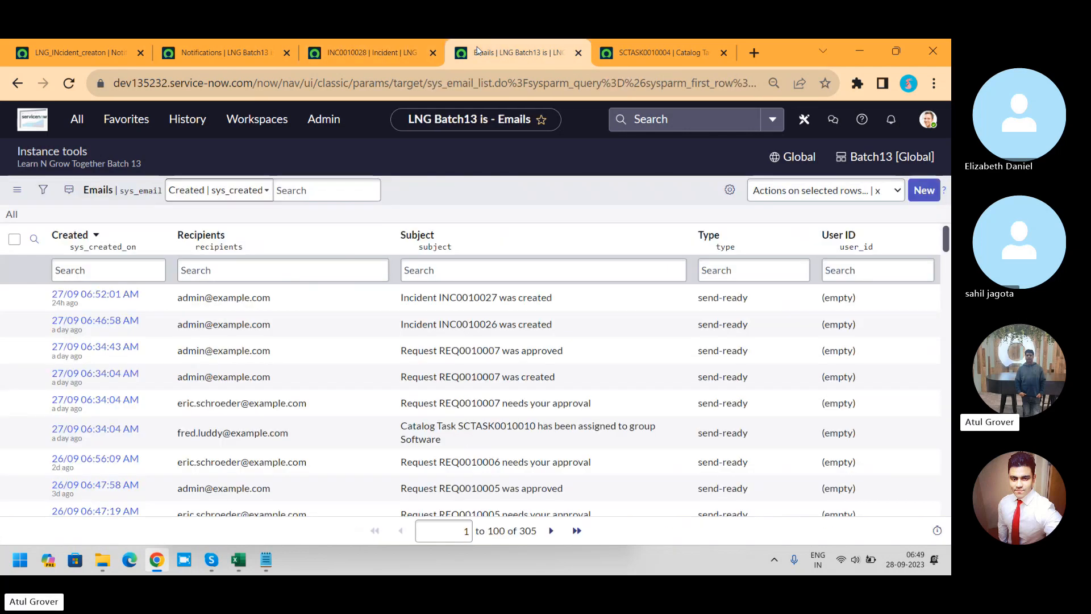
click(73, 49)
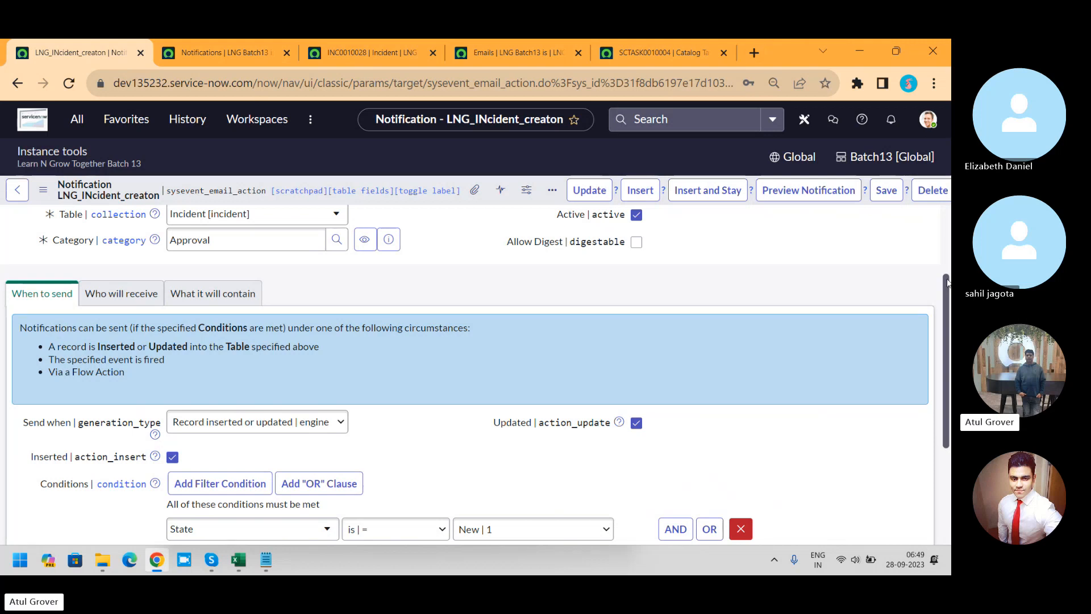
drag(946, 284, 946, 358)
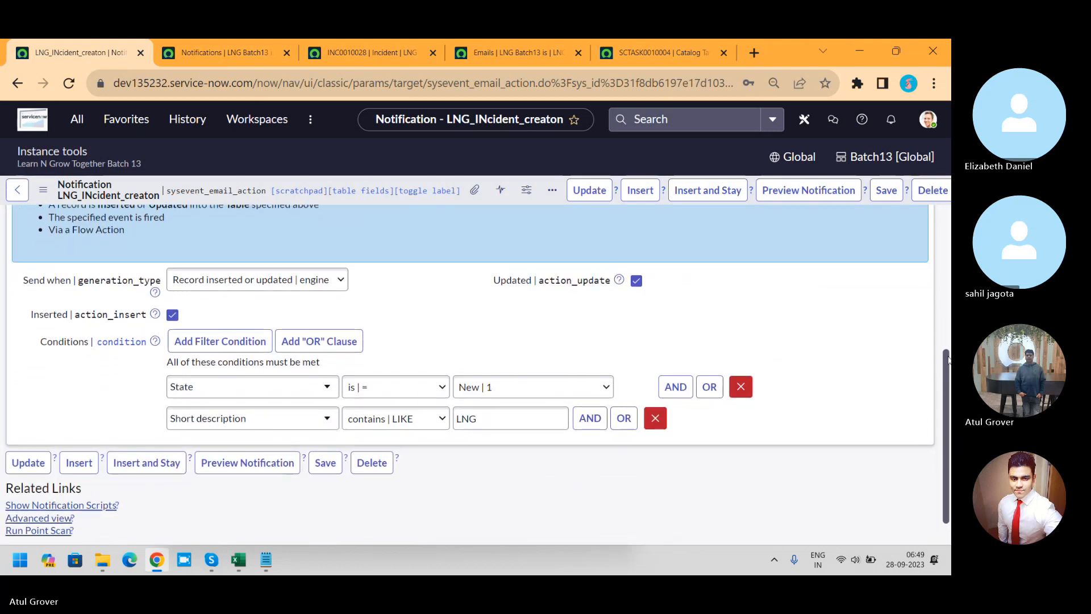
click(275, 293)
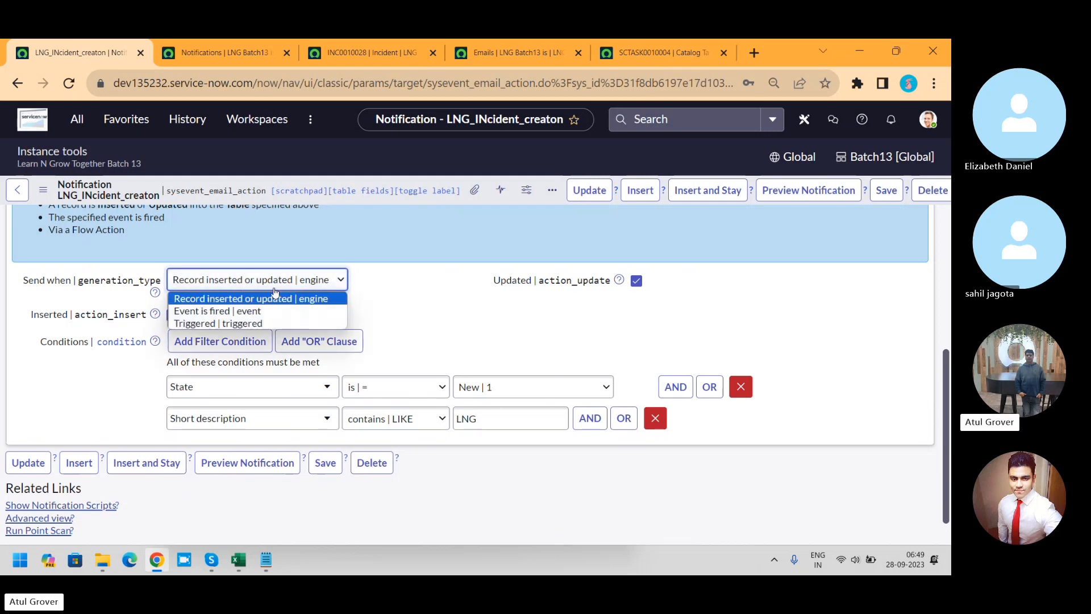
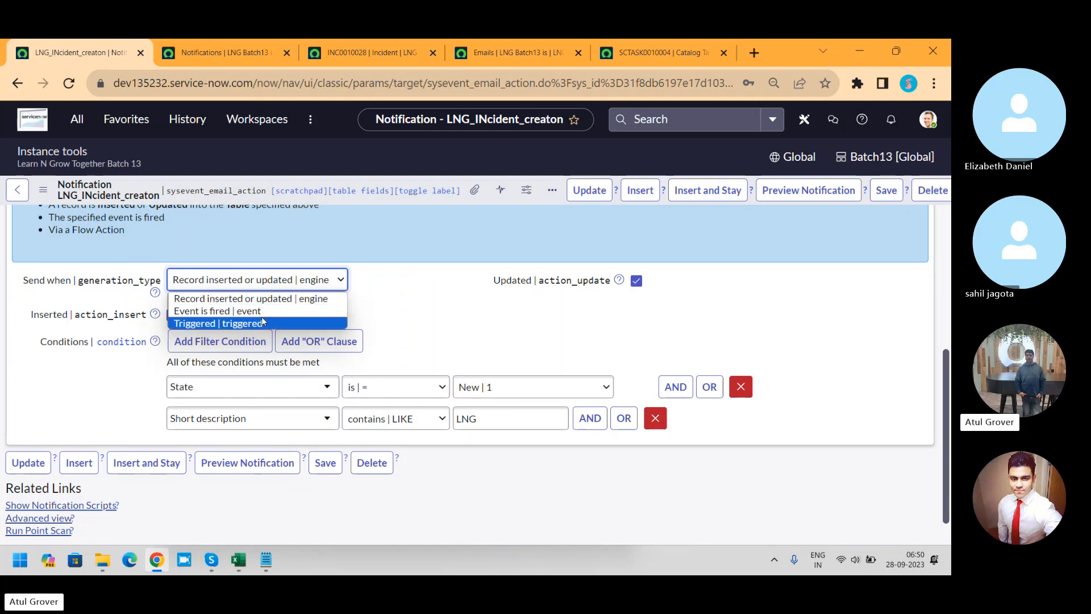
Step: Set the LNG_INcident_creaton notification's Send when option to Event is fired
click(260, 312)
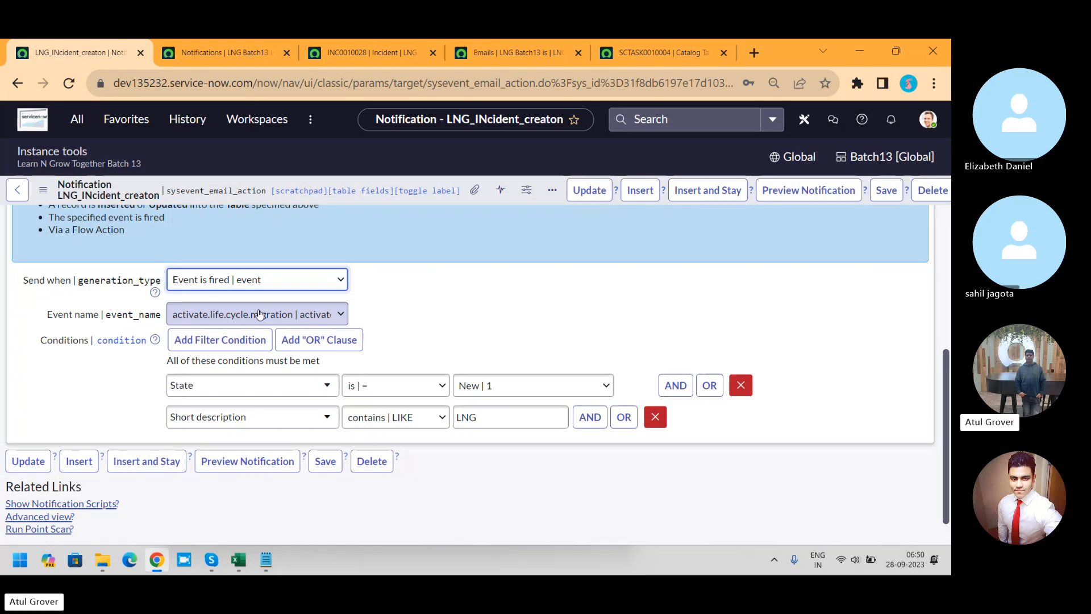
click(262, 278)
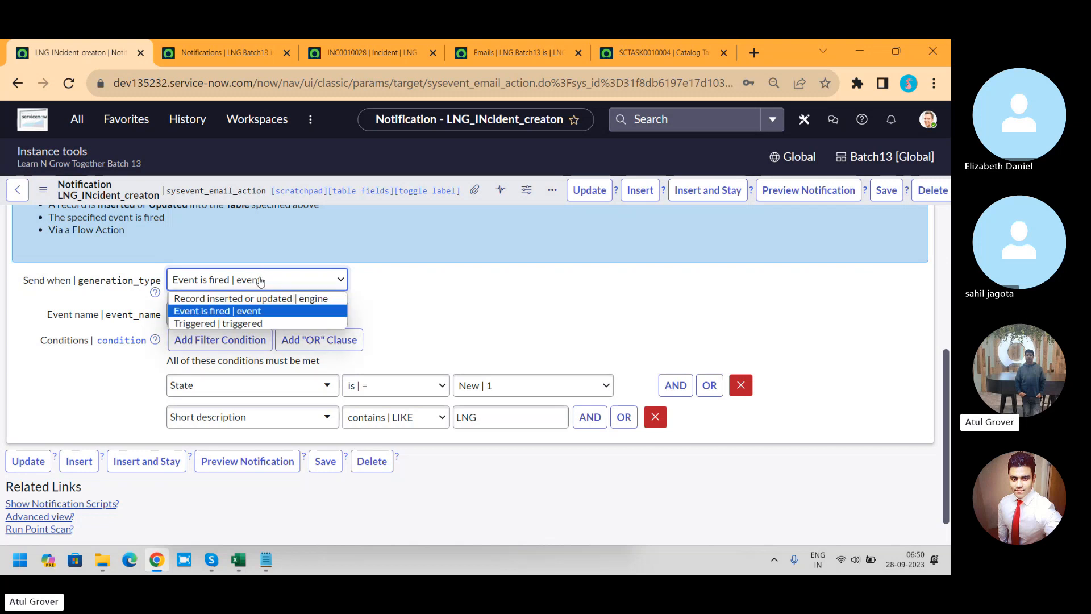
click(243, 312)
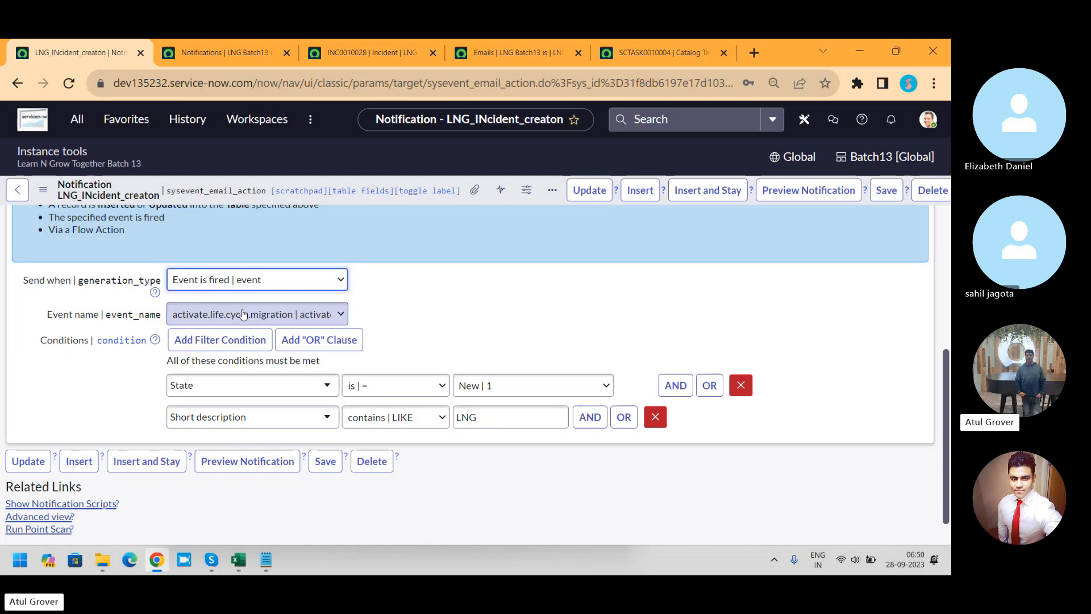
Step: Filter the active Notifications list to records whose table contains SLA
click(246, 44)
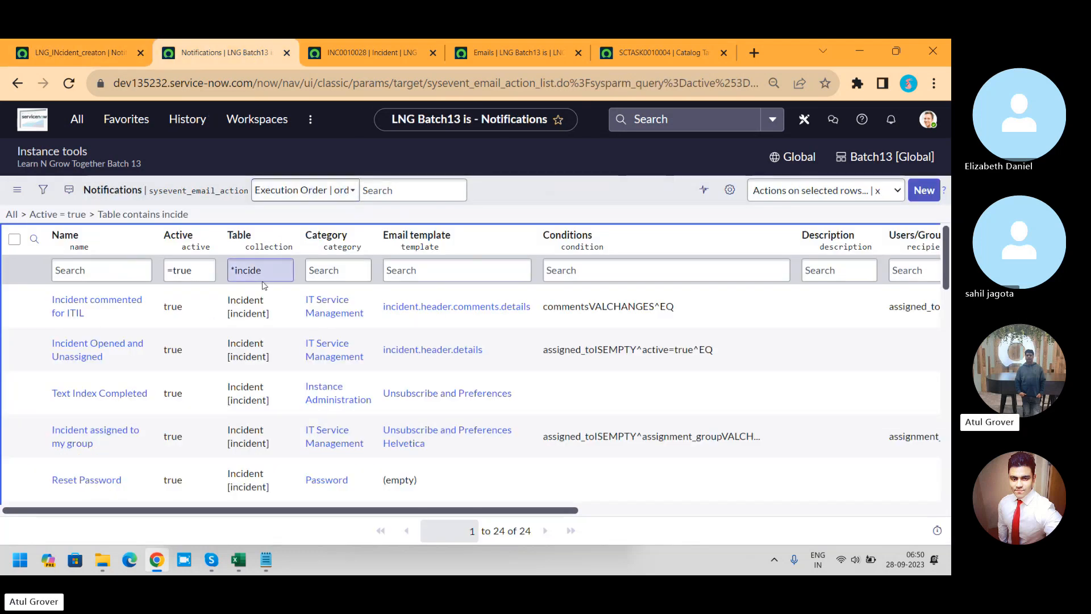
double_click(237, 271)
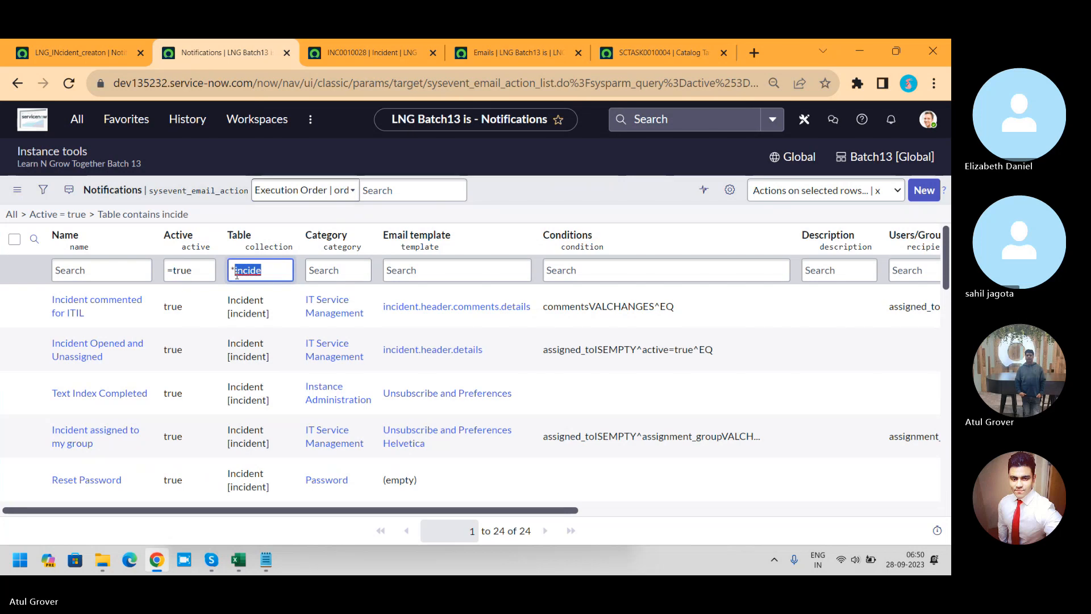
text(SLA)
key(Return)
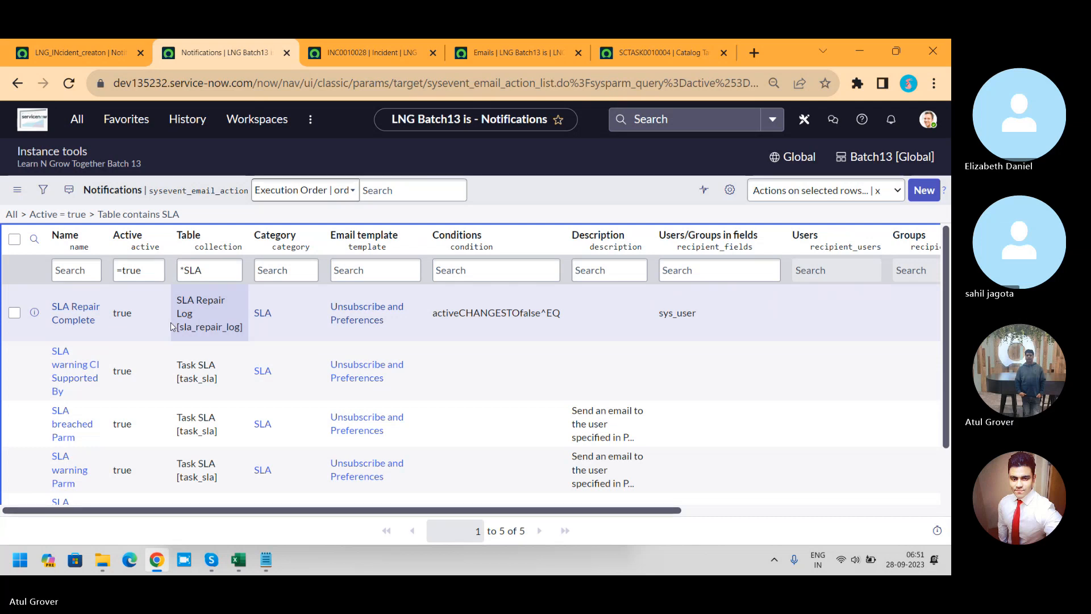
Step: Open the SLA breached Parm notification and review its Send when, event name and condition settings
click(64, 423)
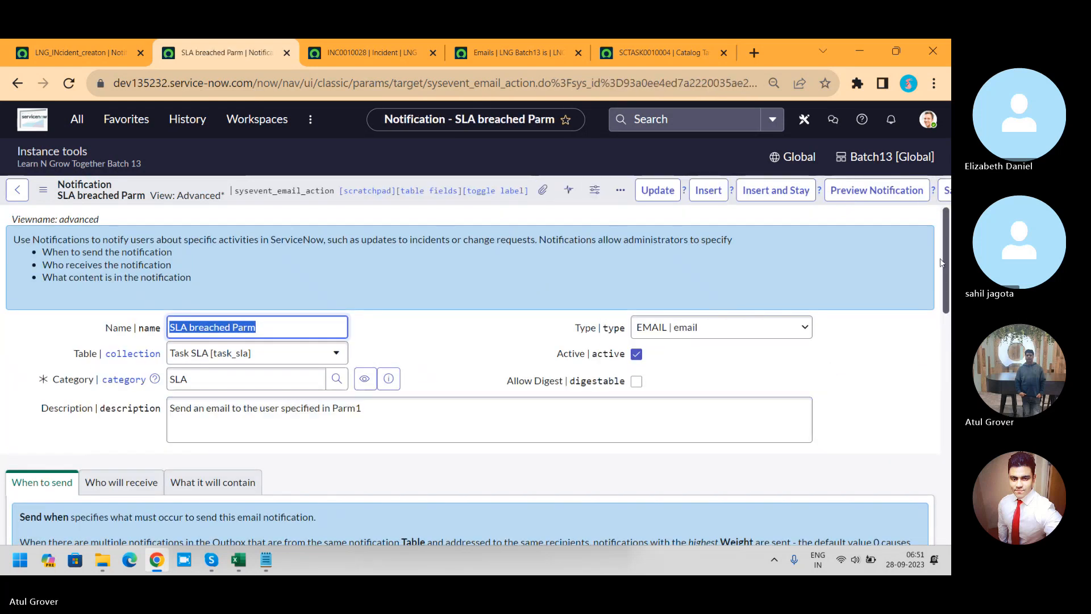
drag(947, 264, 946, 306)
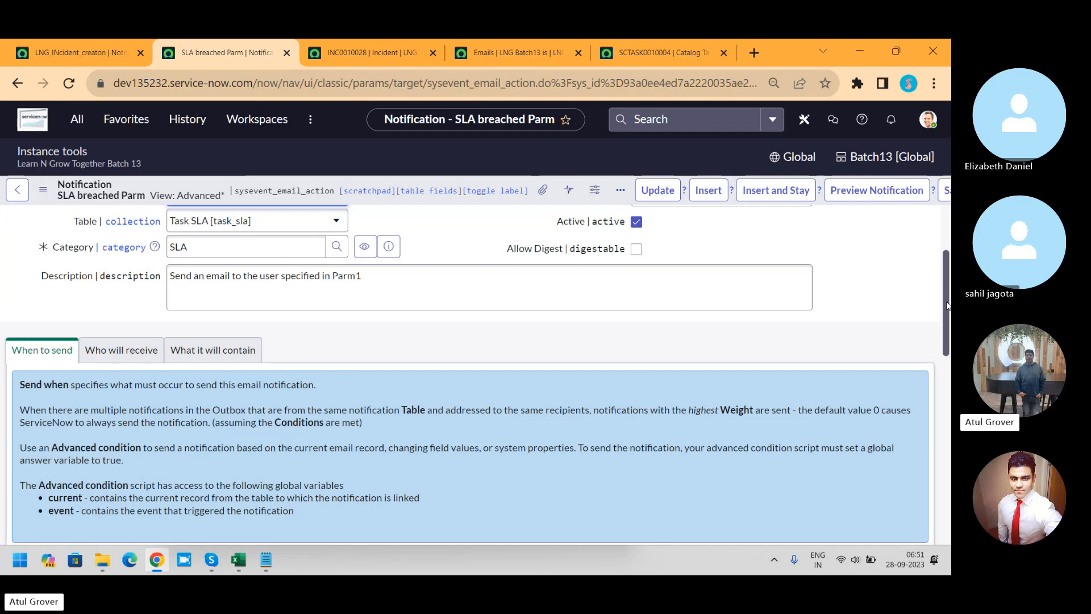
drag(946, 306, 950, 393)
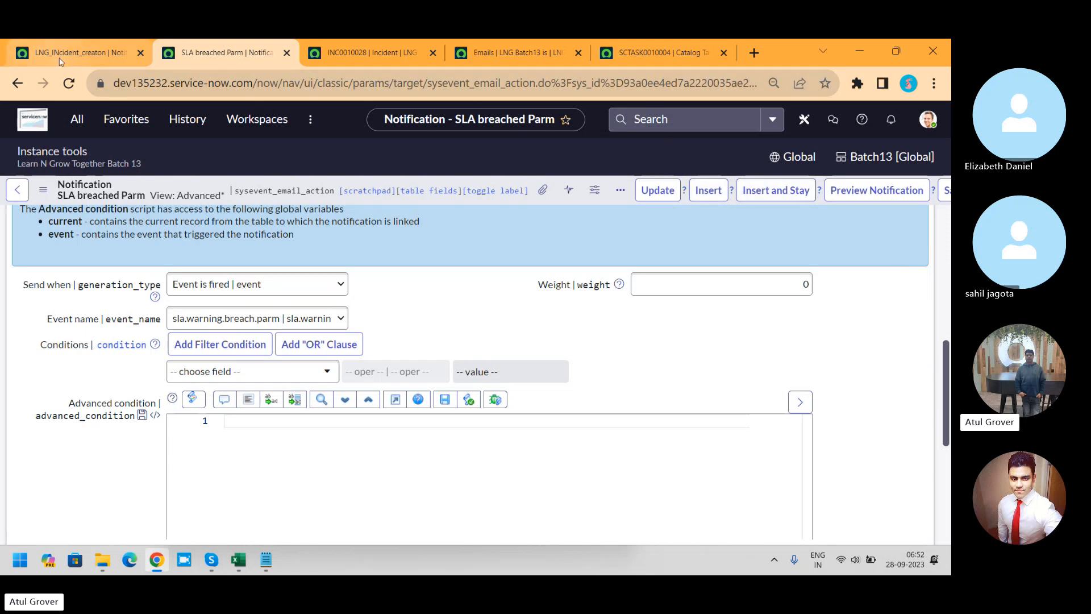
Step: Switch LNG_INcident_creaton's Send when option to Triggered to view its fields, and restore Event is fired
click(73, 51)
click(297, 278)
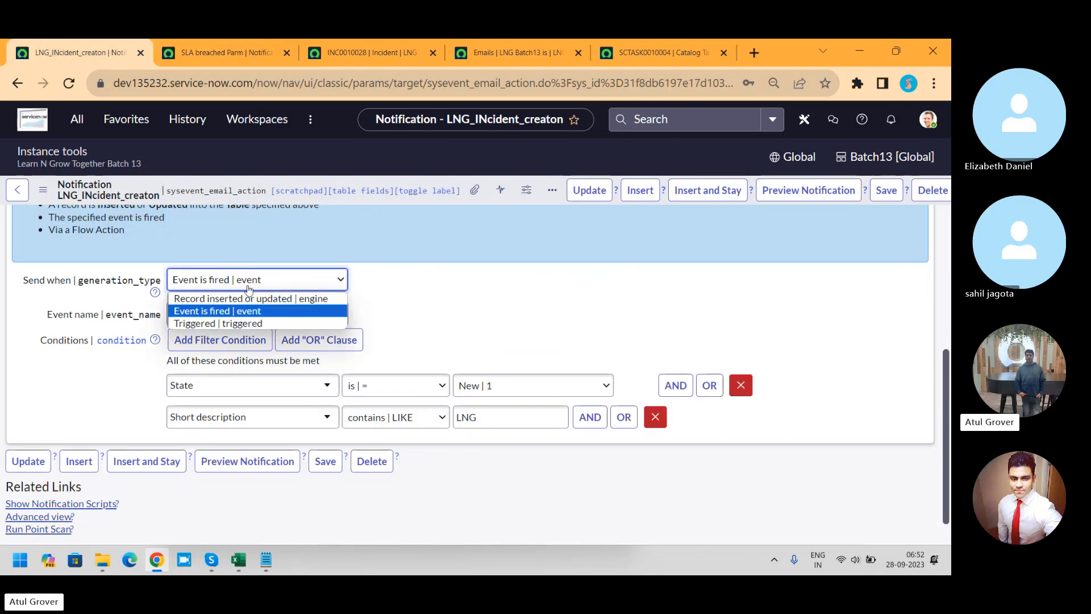
click(223, 323)
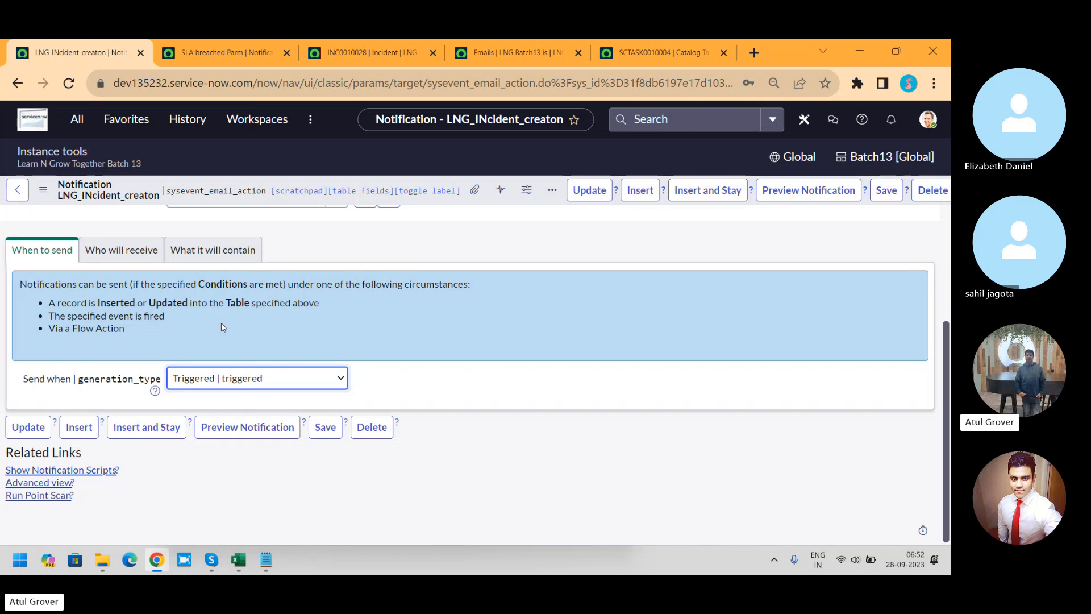
click(219, 377)
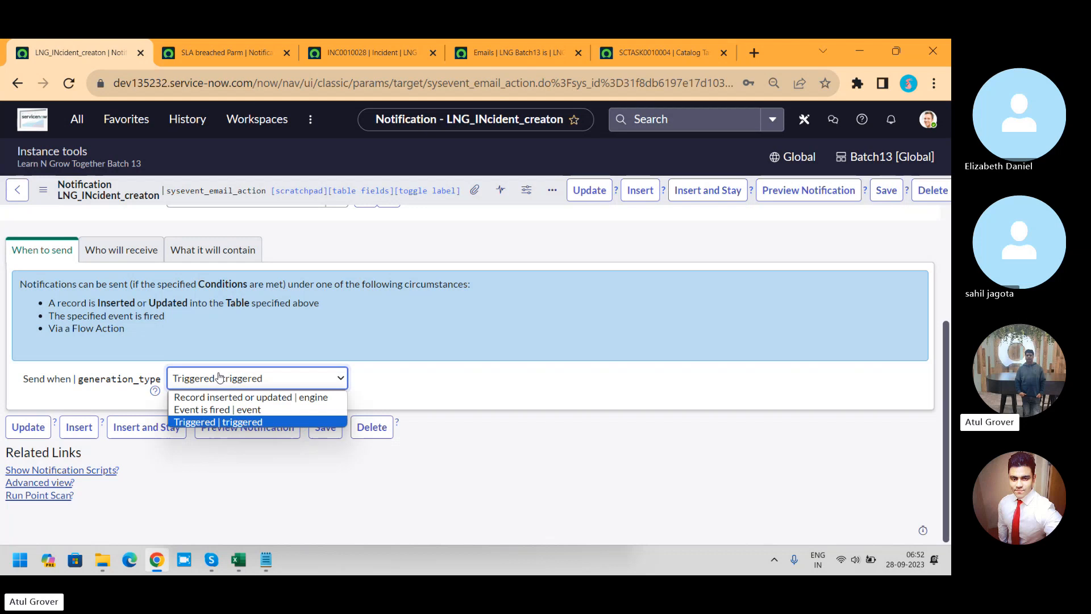
click(229, 414)
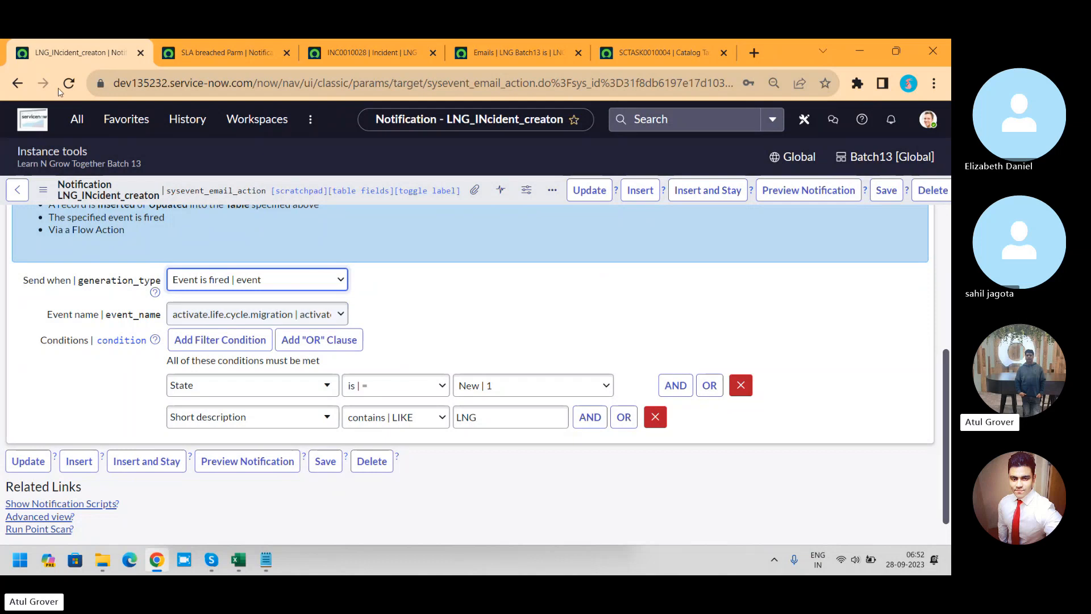
Step: Search the application navigator for event and show the System Logs Events list in a separate browser tab
click(86, 129)
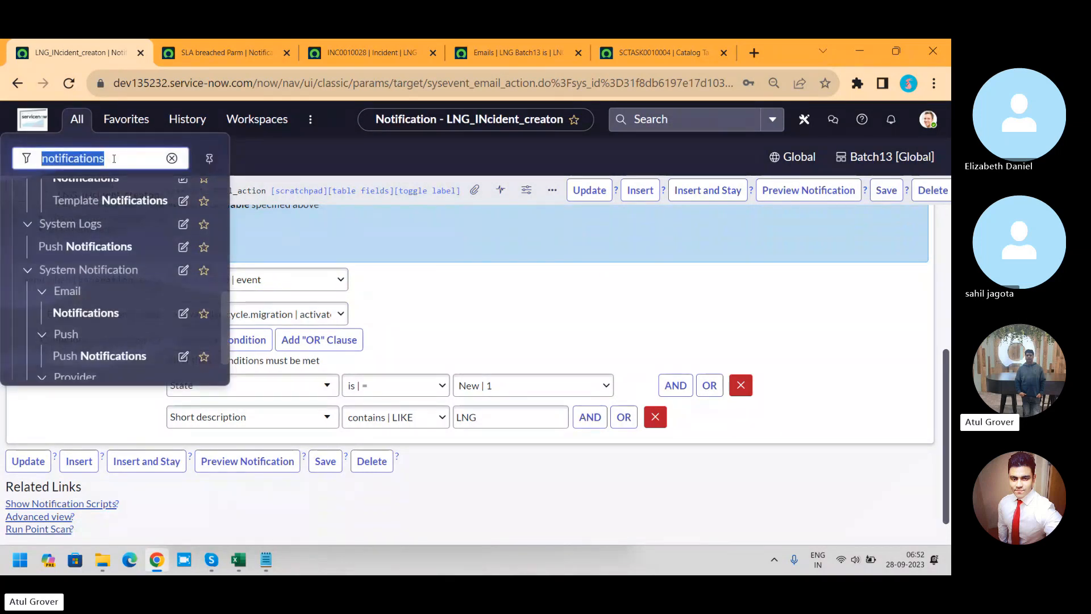
text(event)
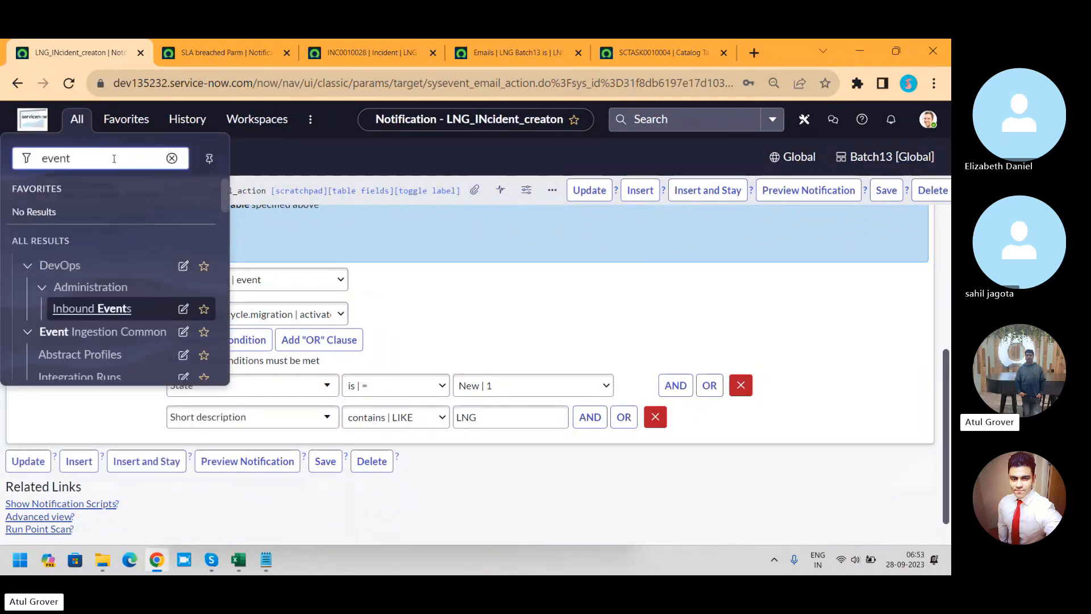
drag(224, 194, 227, 366)
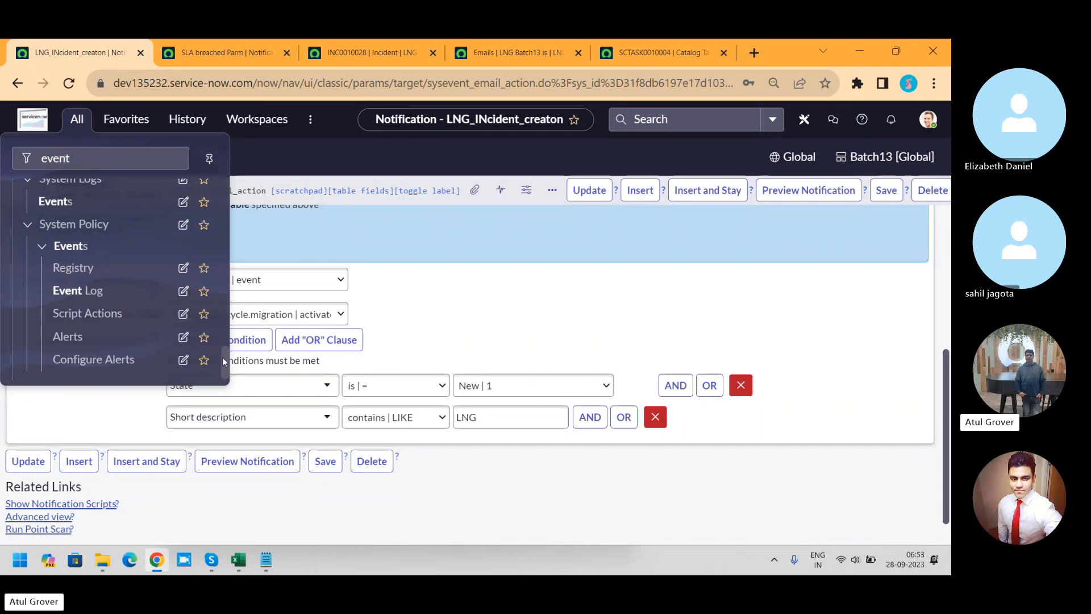
drag(223, 351, 224, 346)
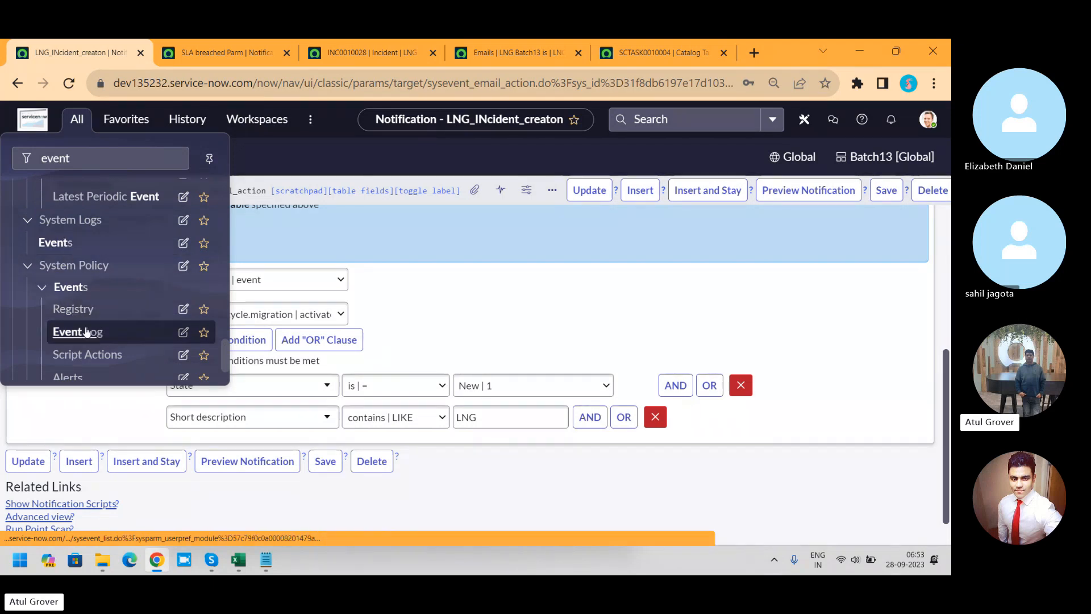
ctrl+click(69, 244)
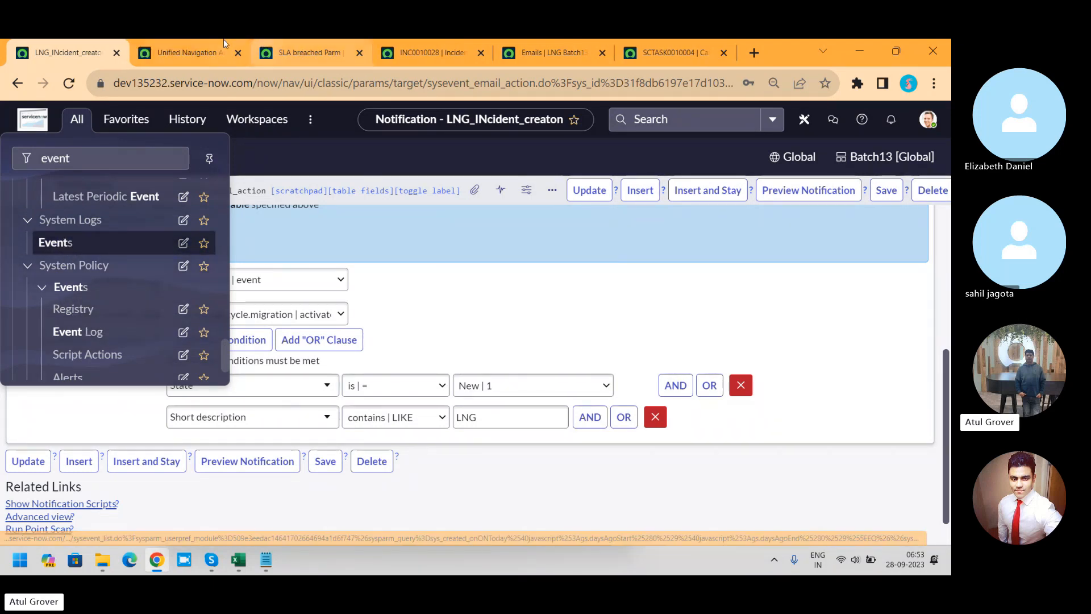
click(189, 52)
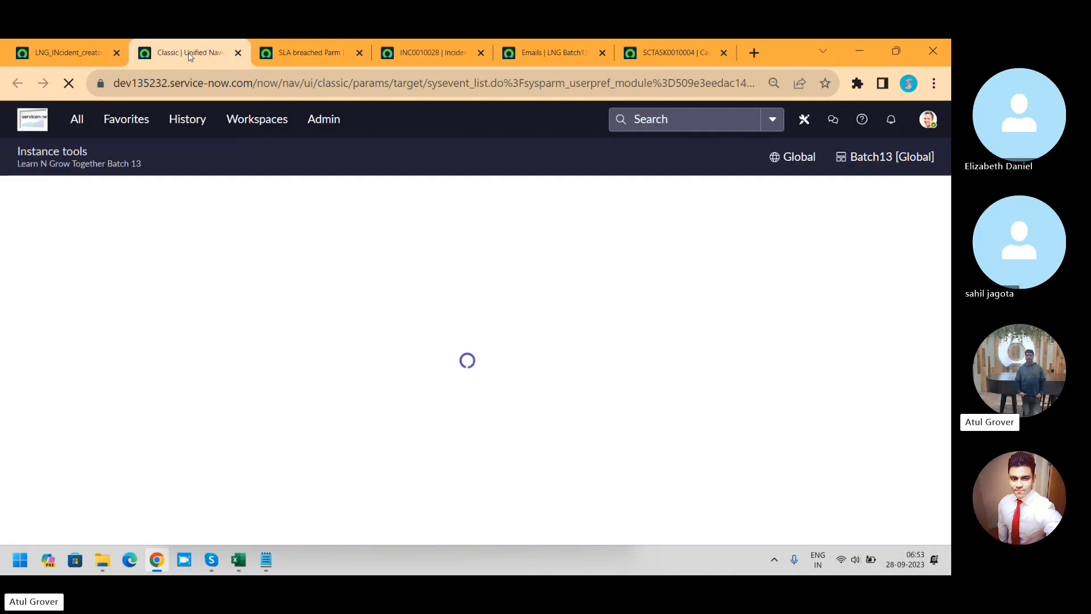
Step: Return to the LNG_INcident_creaton notification and look up the Event Log module under System Policy events in the navigator
click(72, 52)
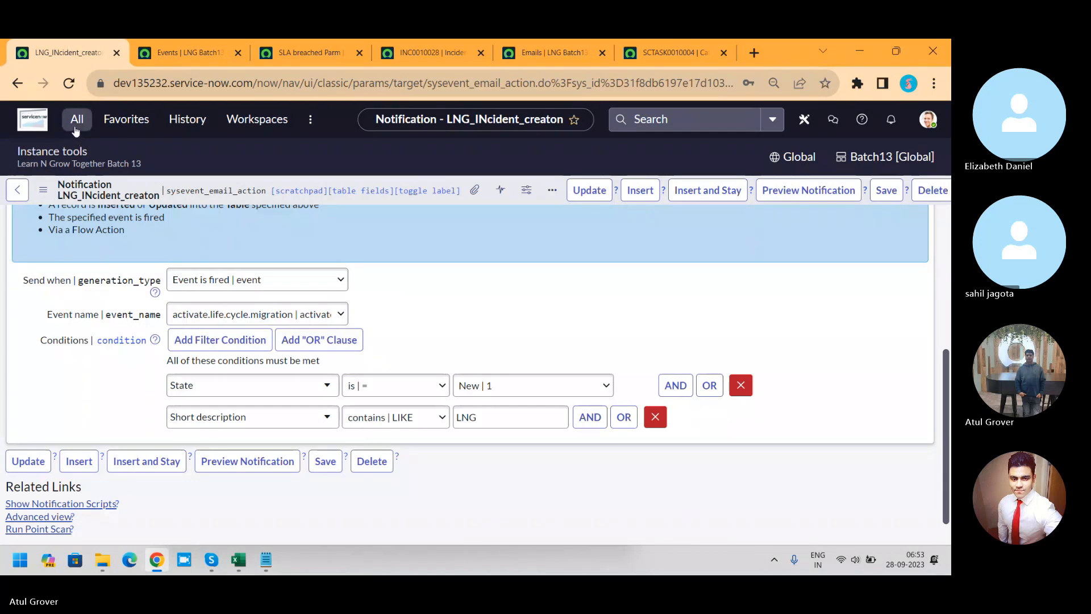
click(76, 119)
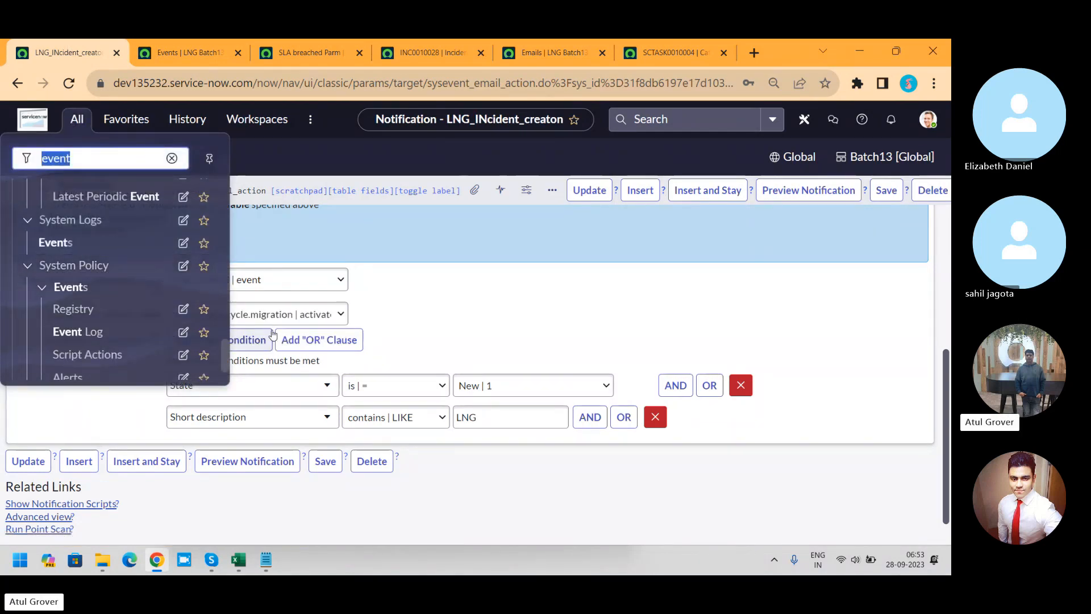
click(225, 359)
mouse_move(224, 357)
mouse_down()
mouse_move(233, 289)
mouse_move(219, 372)
mouse_up()
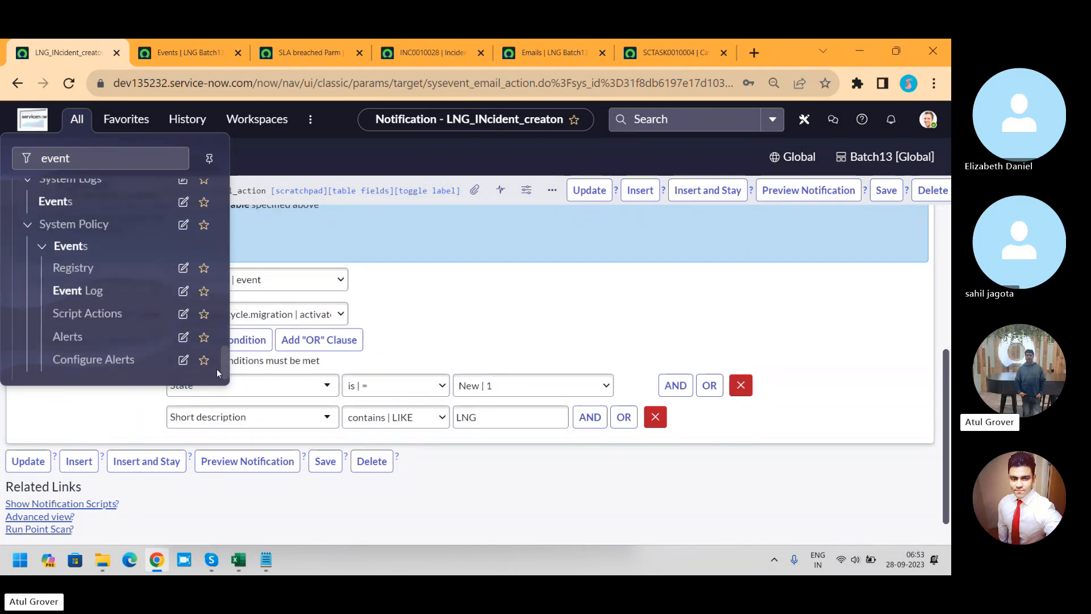
click(91, 298)
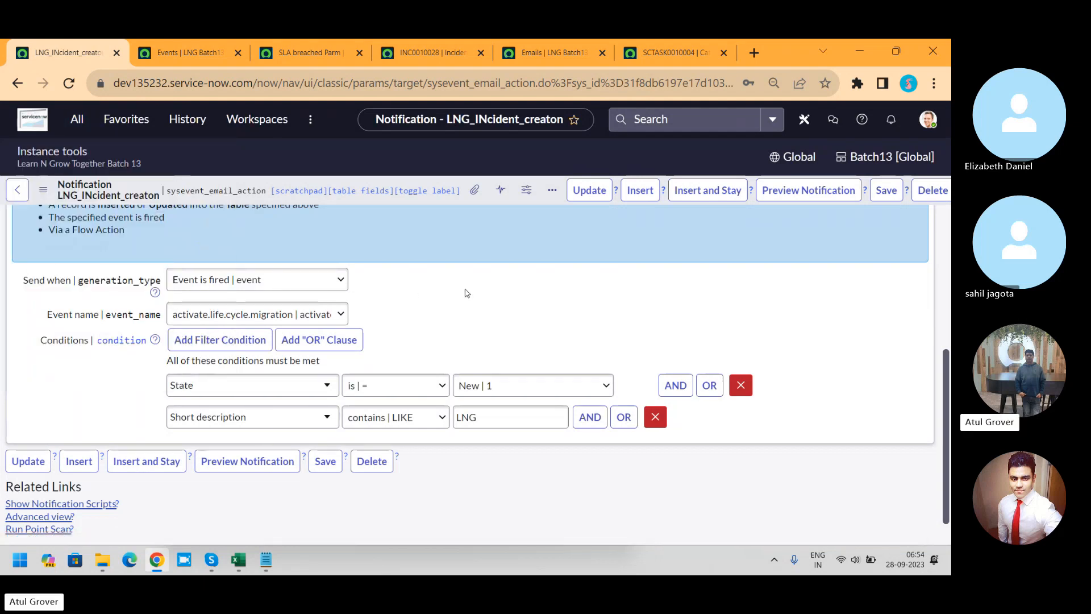
Step: Reload the Emails list, open the INC0010028 assignment email, and read through its preview
click(445, 46)
click(530, 52)
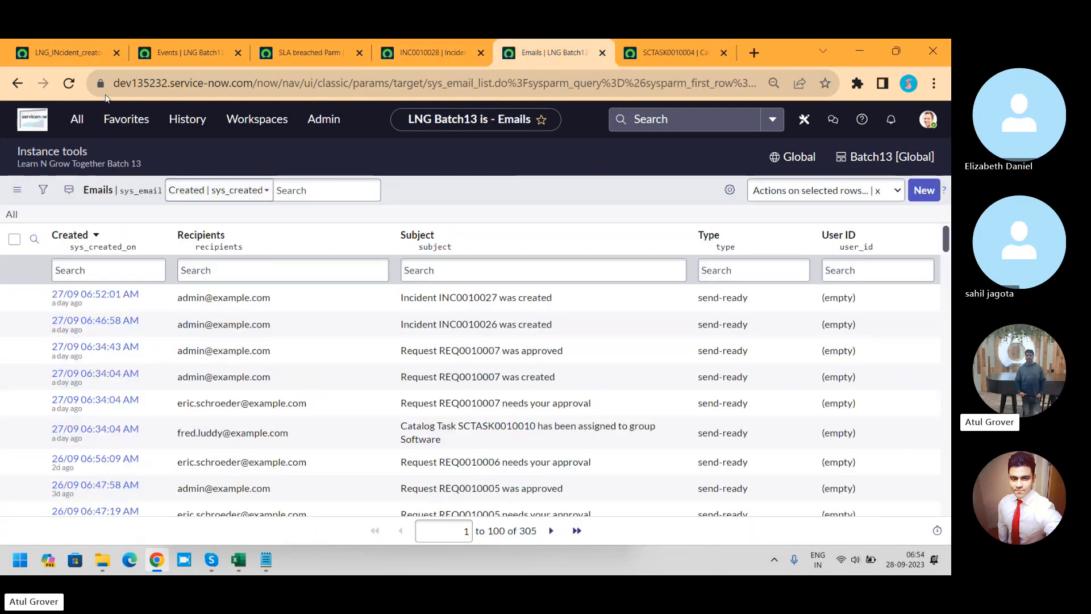
click(69, 84)
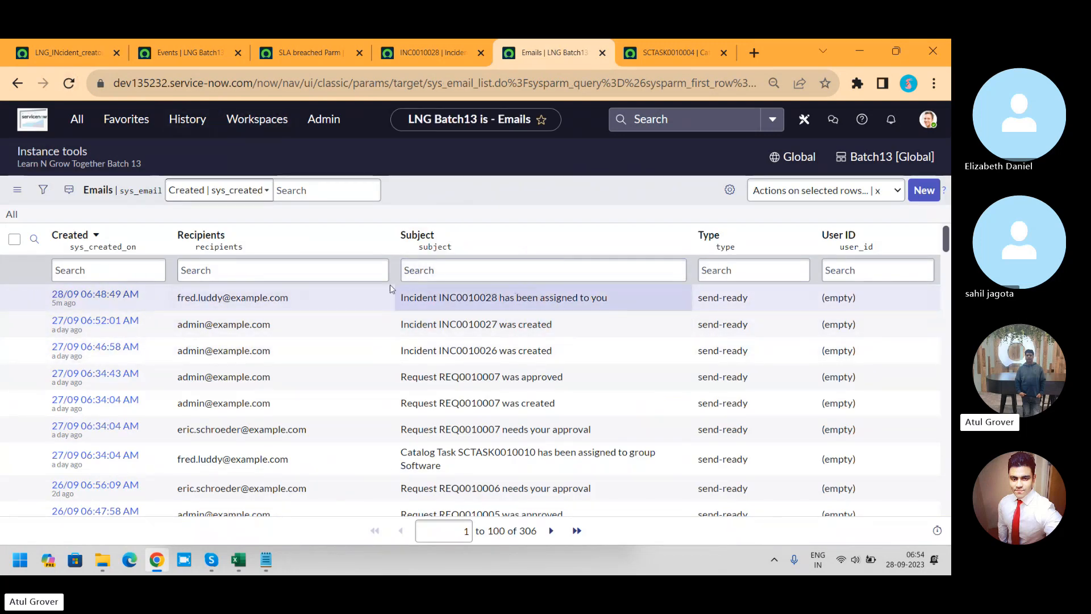
click(107, 293)
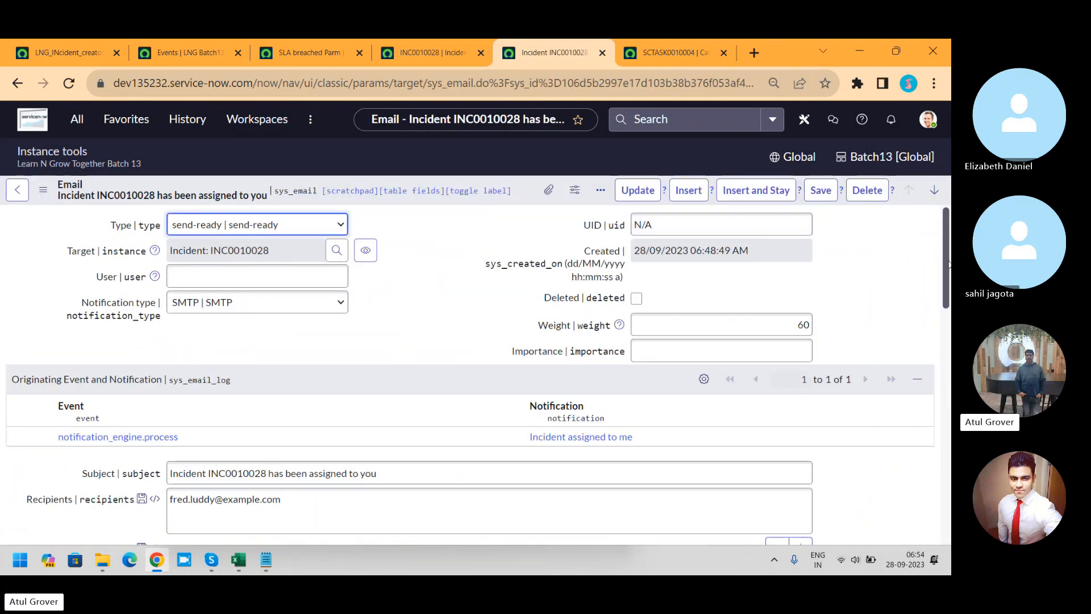
drag(948, 264, 950, 448)
click(48, 478)
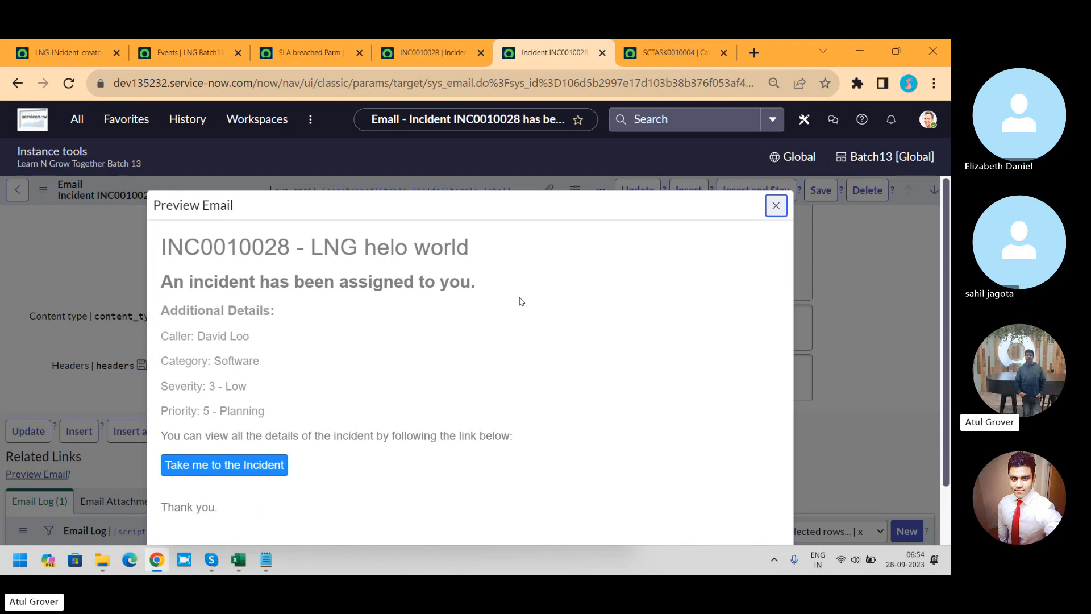
drag(942, 309, 943, 408)
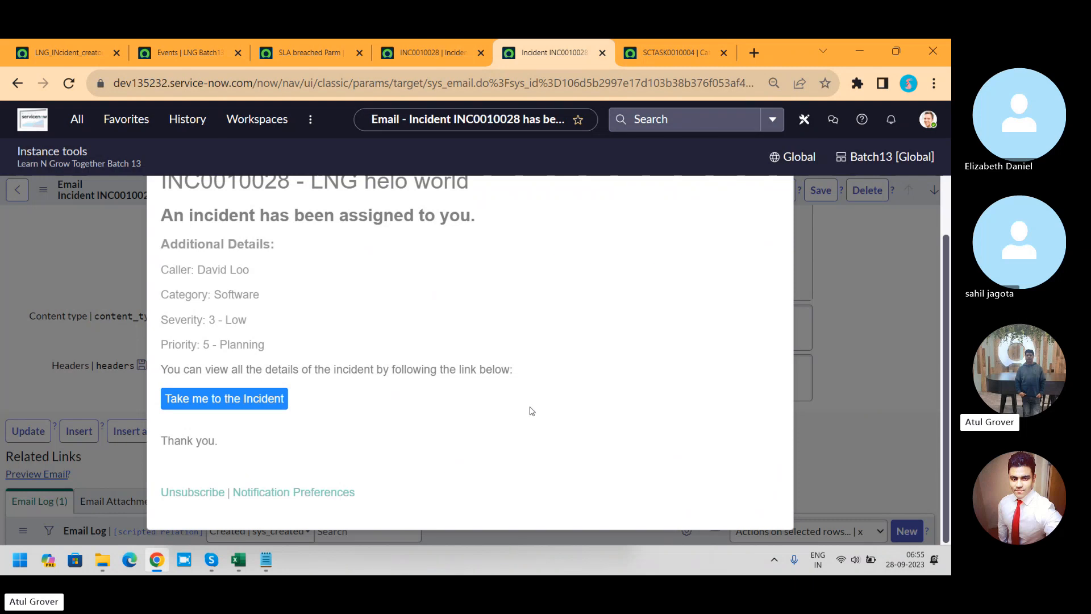
drag(946, 313, 950, 229)
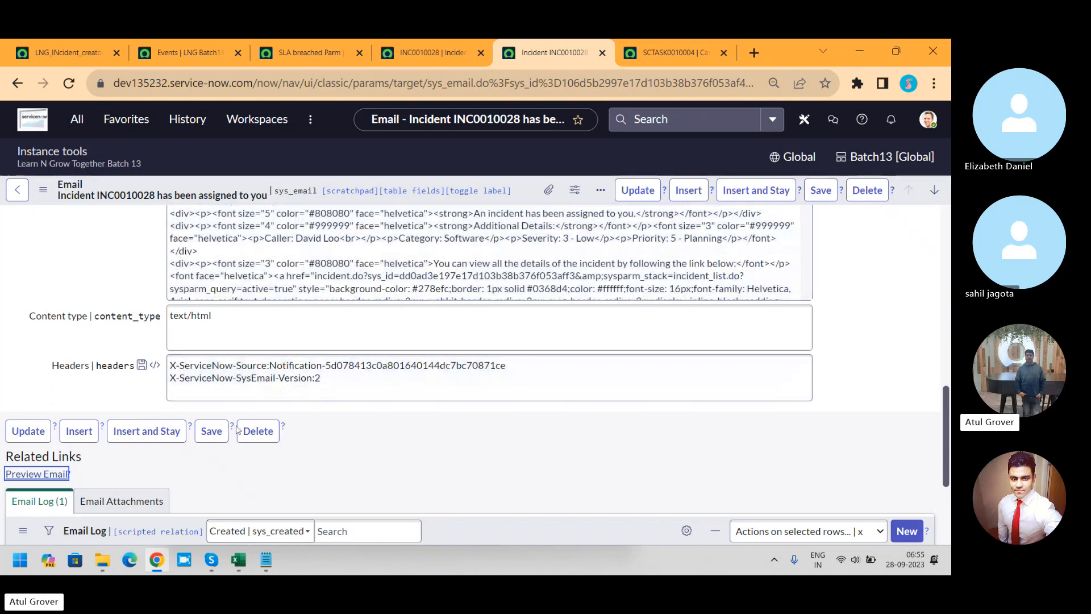
Step: Review the LNG_INcident_creaton notification's email template, subject and message content
click(53, 53)
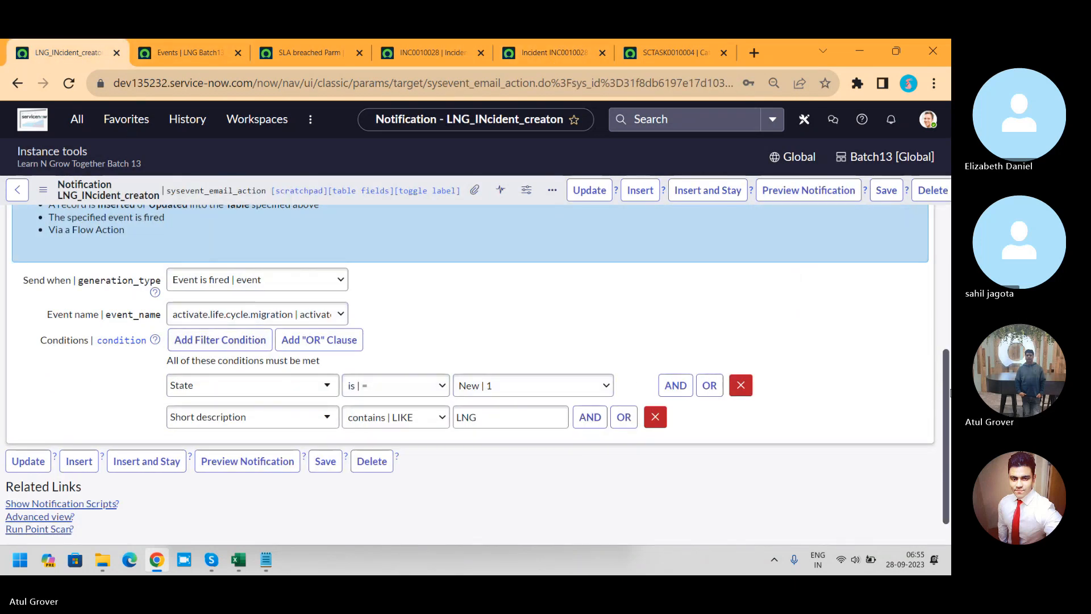
scroll(947, 410, up, 2)
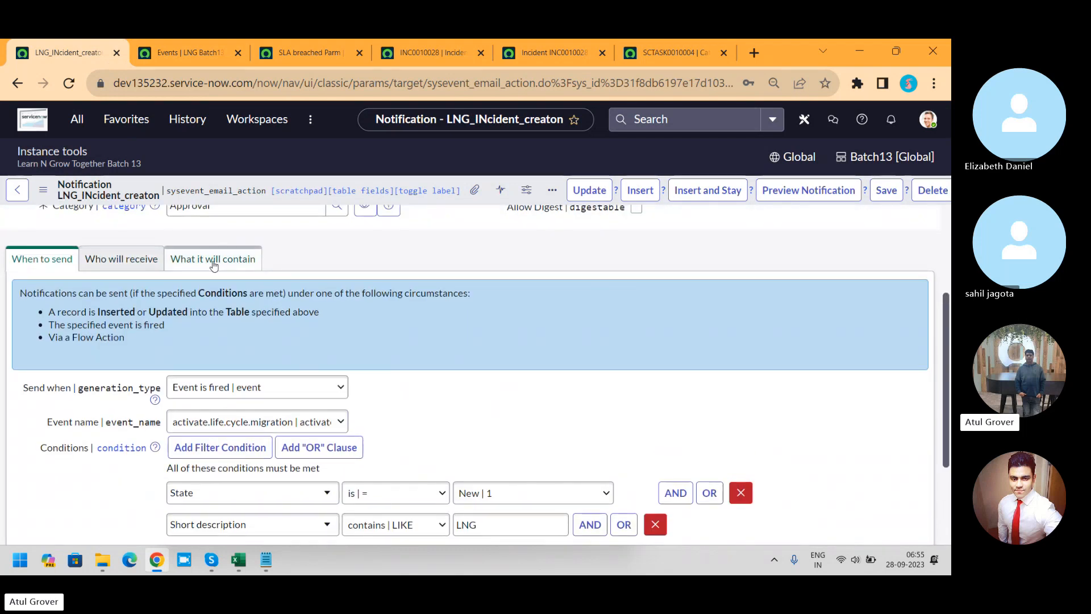
click(214, 260)
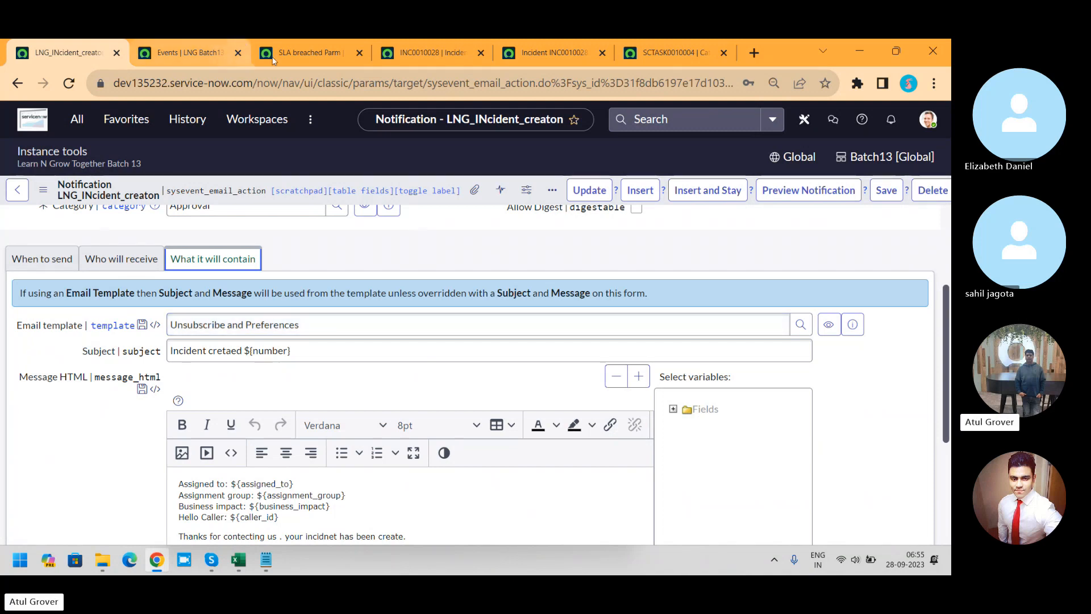
Step: Preview the INC0010028 assignment email again to compare it with the notification's content, and close the preview
click(420, 54)
click(554, 53)
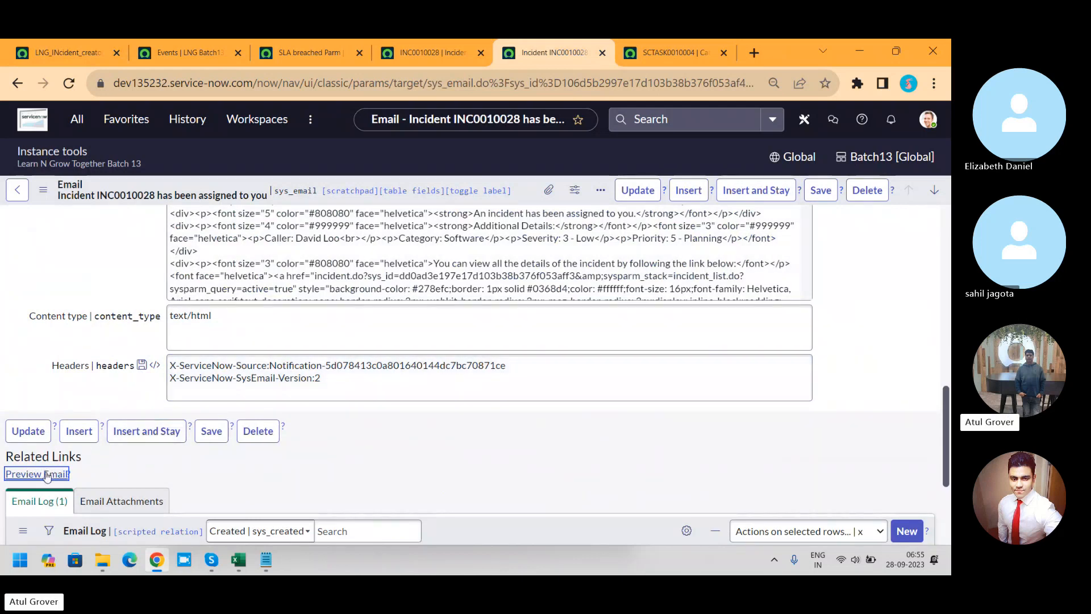
click(47, 475)
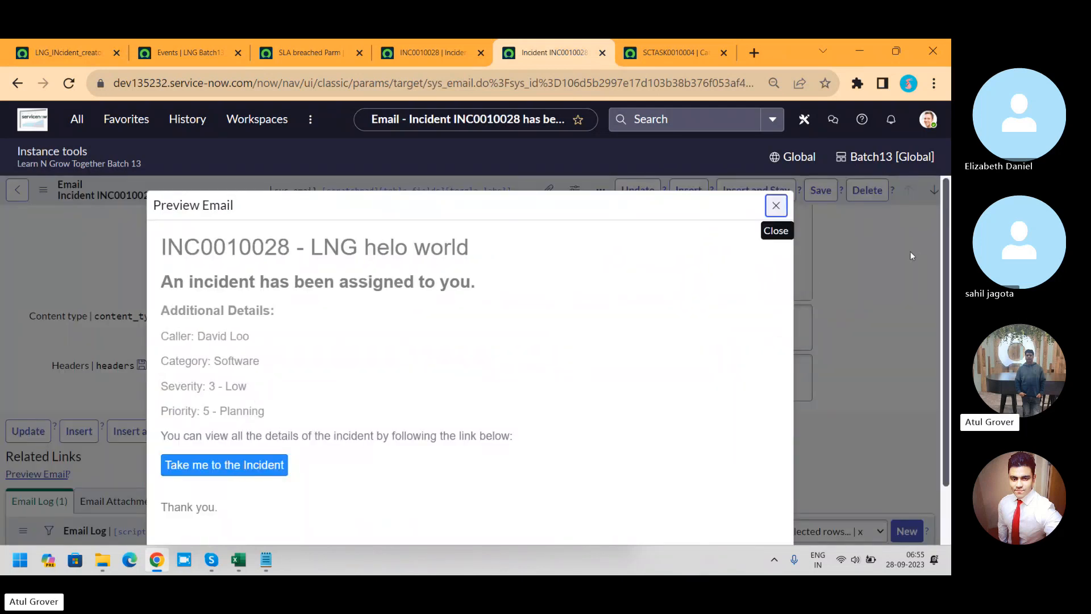
click(932, 299)
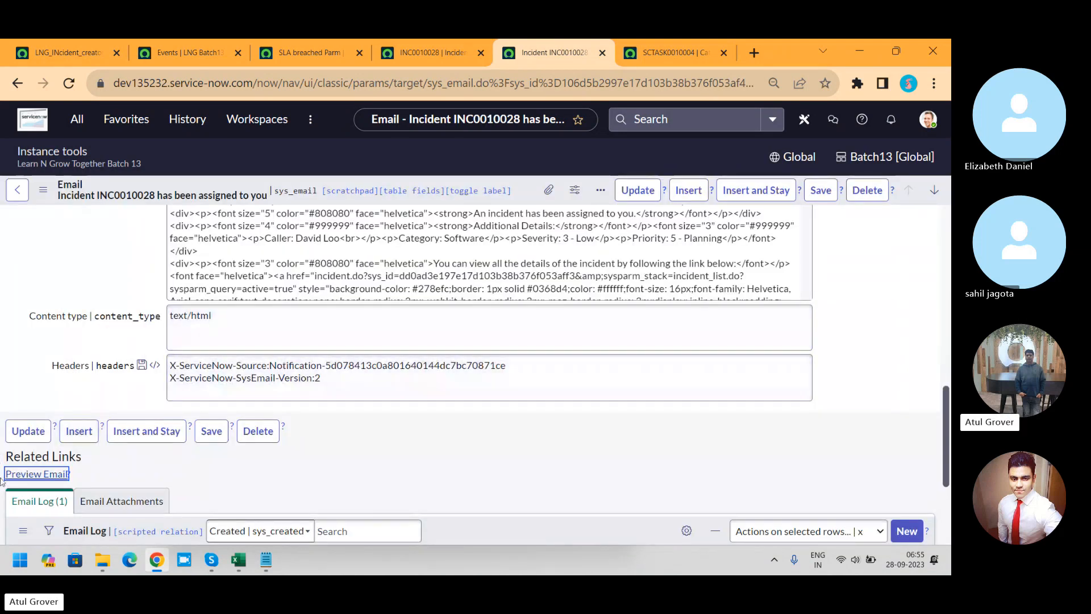
Step: Preview the INC0010028 assignment email and highlight its Unsubscribe and Notification Preferences footer
click(60, 475)
scroll(942, 392, down, 1)
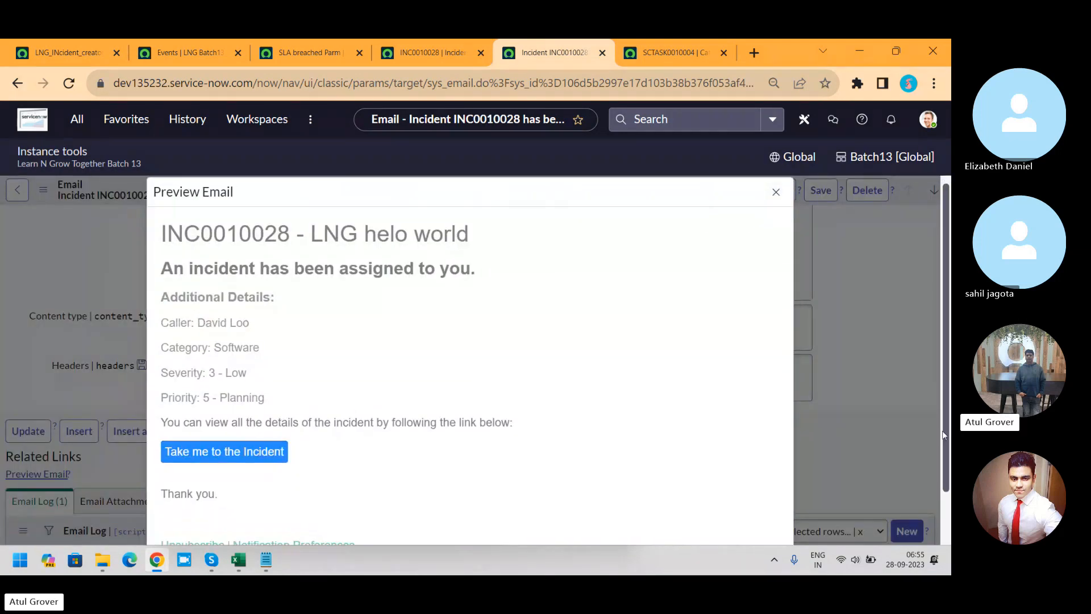
mouse_move(378, 489)
mouse_down()
mouse_move(161, 479)
mouse_move(363, 497)
mouse_up()
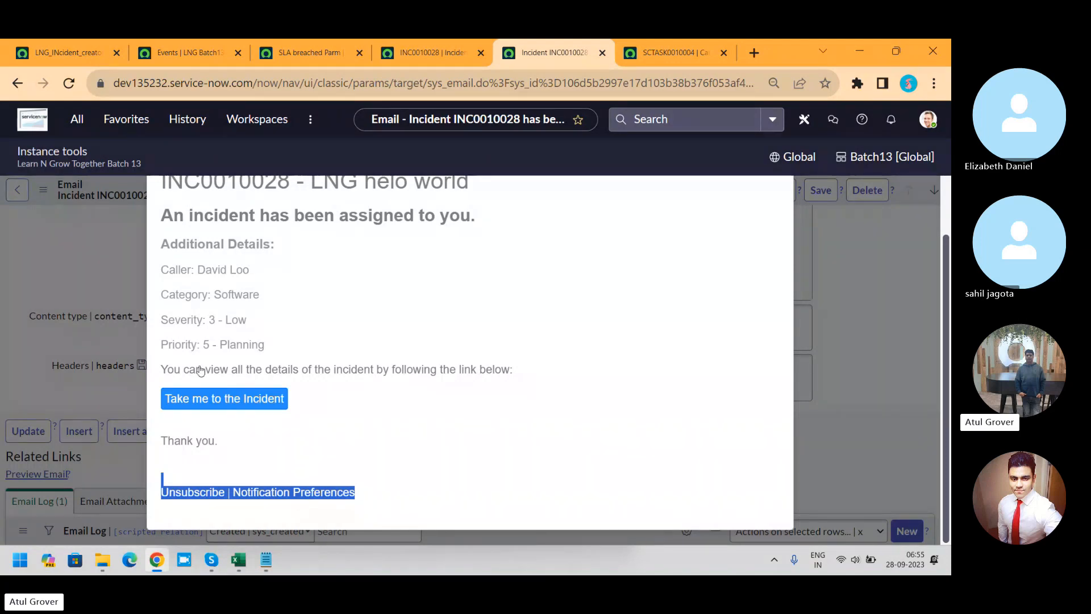
Step: Change the LNG_INcident_creaton notification's email template to incident.ess.resolve and save the record
click(83, 59)
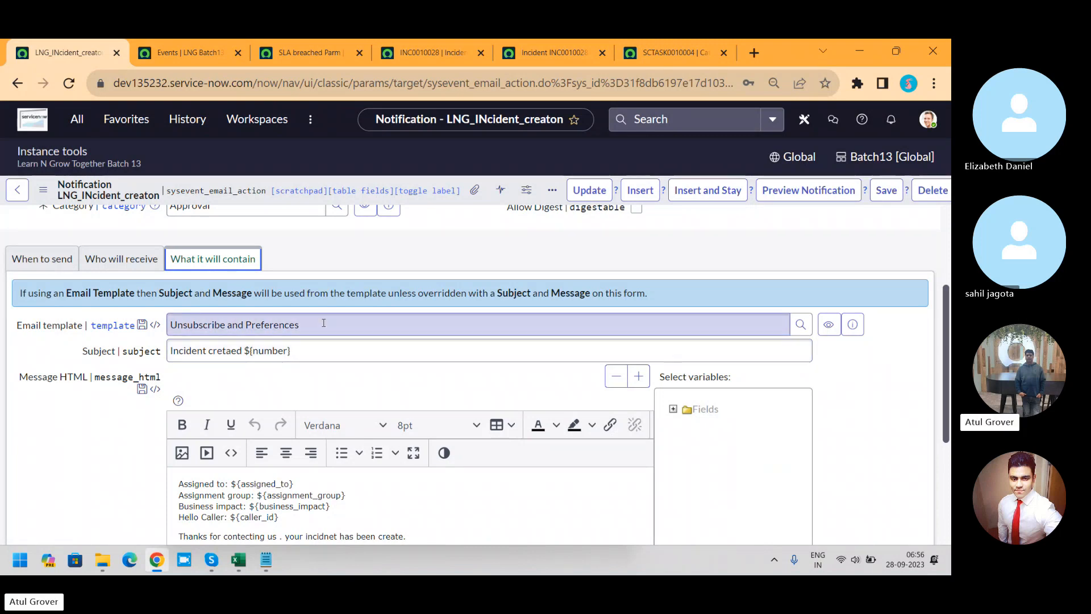
drag(312, 324, 168, 322)
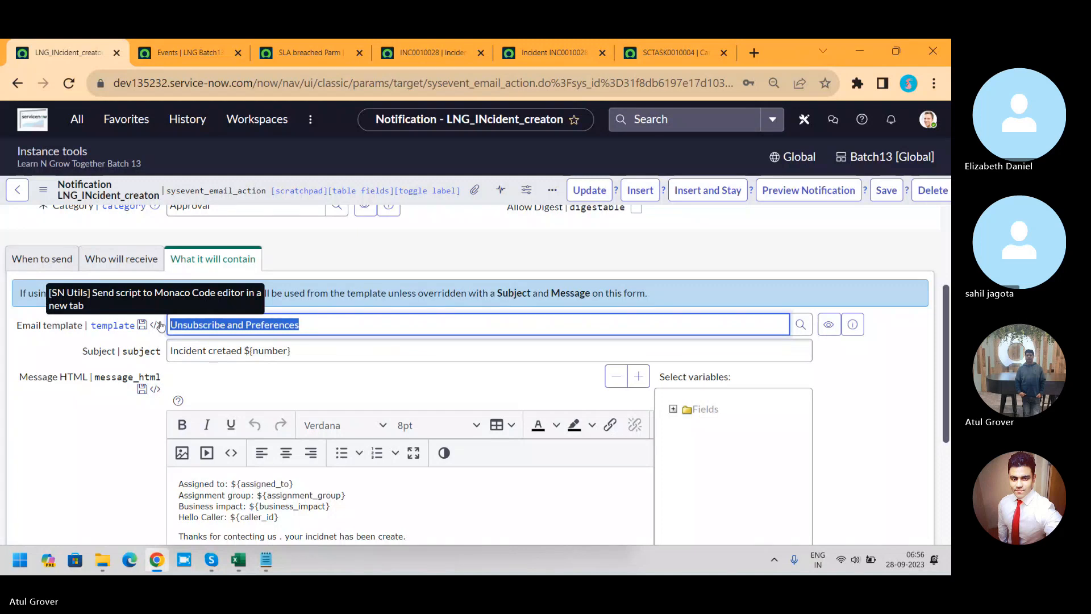
key(BackSpace)
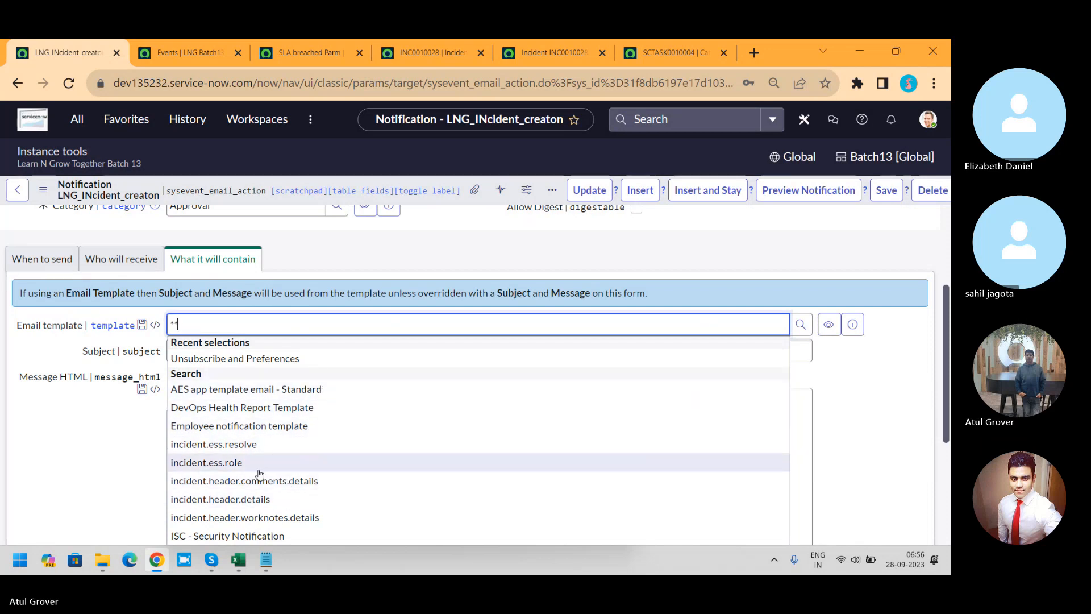
click(249, 444)
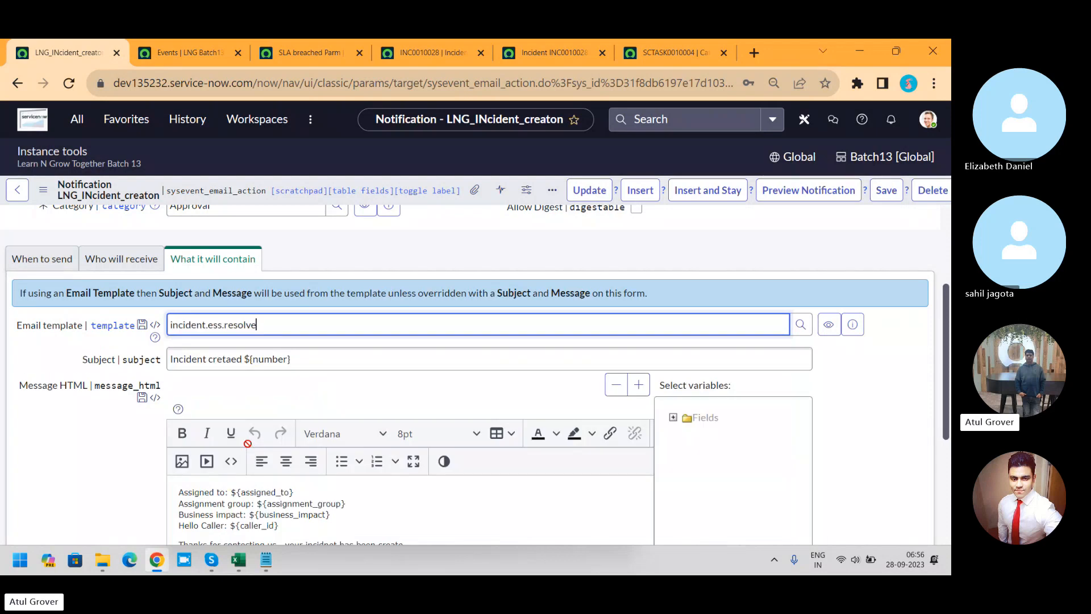
click(884, 190)
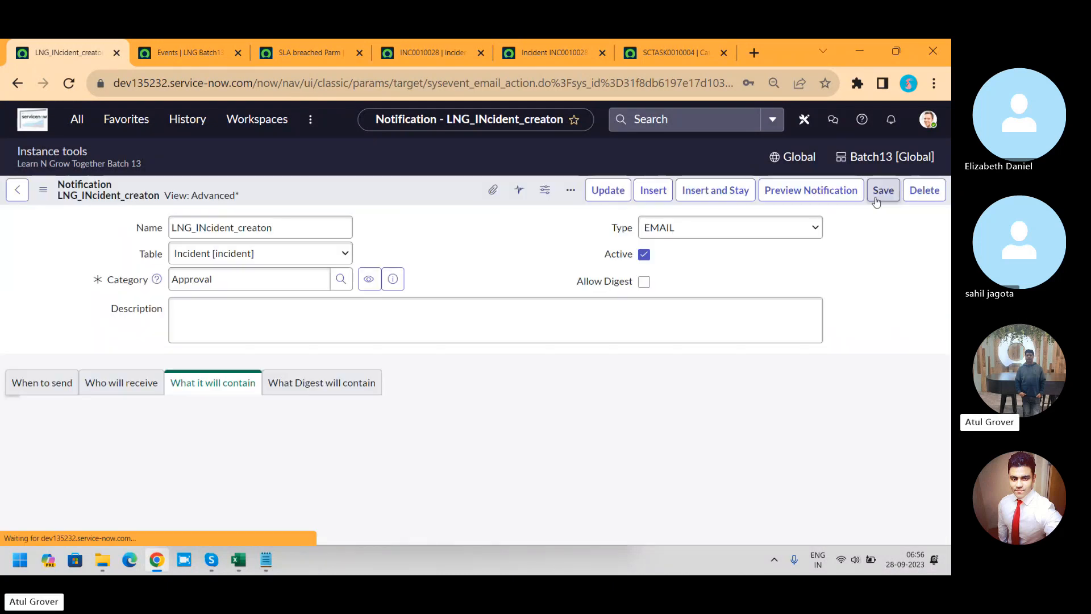
Step: Preview the LNG_INcident_creaton notification, read its users, subject and body down to the footer, and close the preview
click(792, 194)
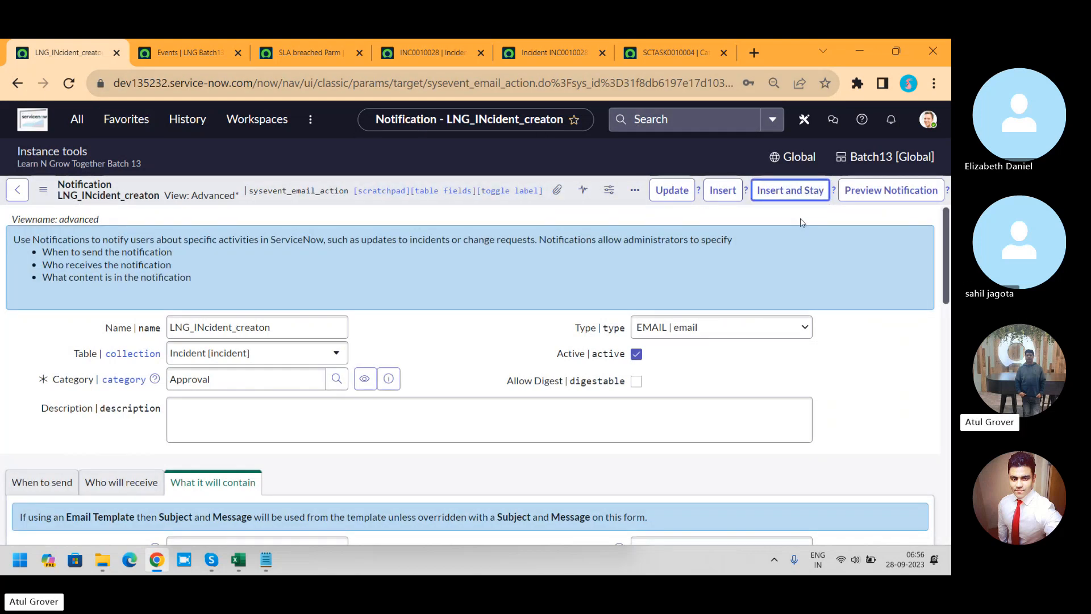
click(885, 191)
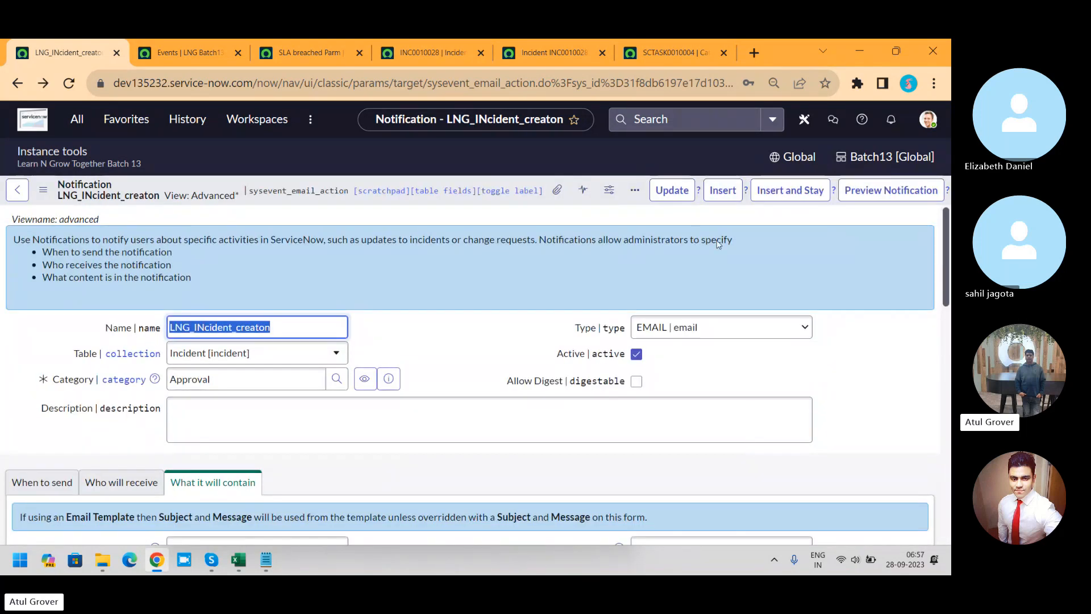
click(882, 194)
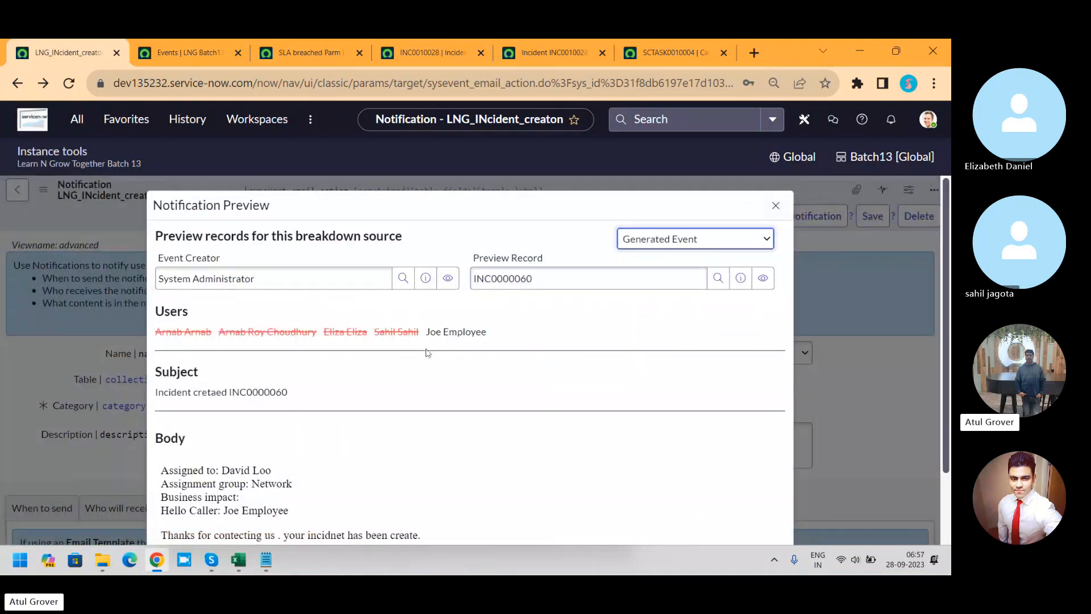
drag(946, 247, 951, 342)
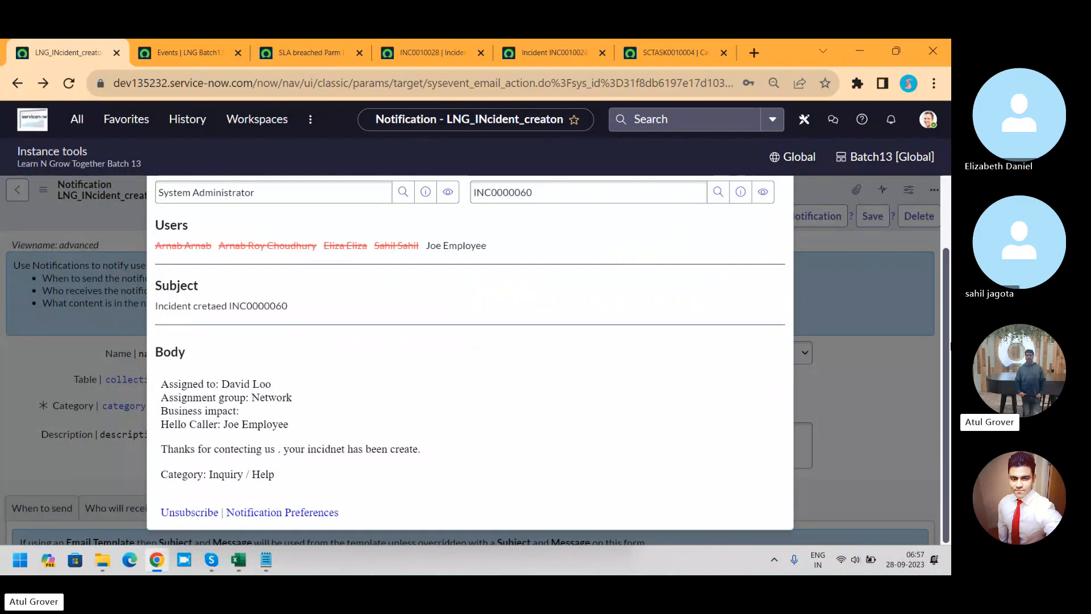
click(830, 253)
Step: Check the notification's content settings and selected email template, and reload the form
scroll(947, 323, down, 3)
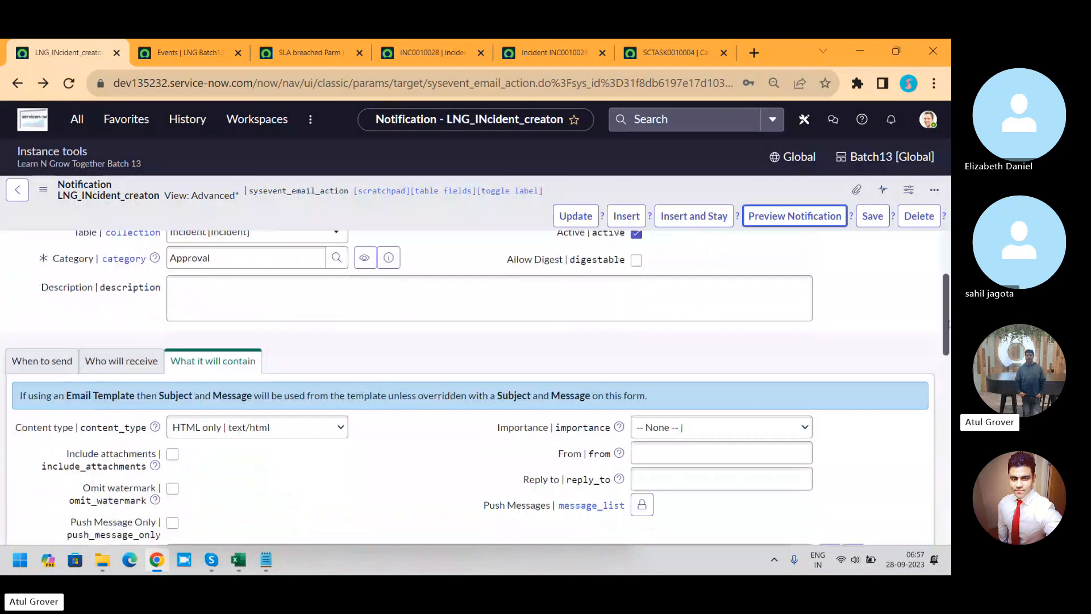
mouse_move(947, 323)
mouse_down()
mouse_move(942, 409)
mouse_move(943, 330)
mouse_up()
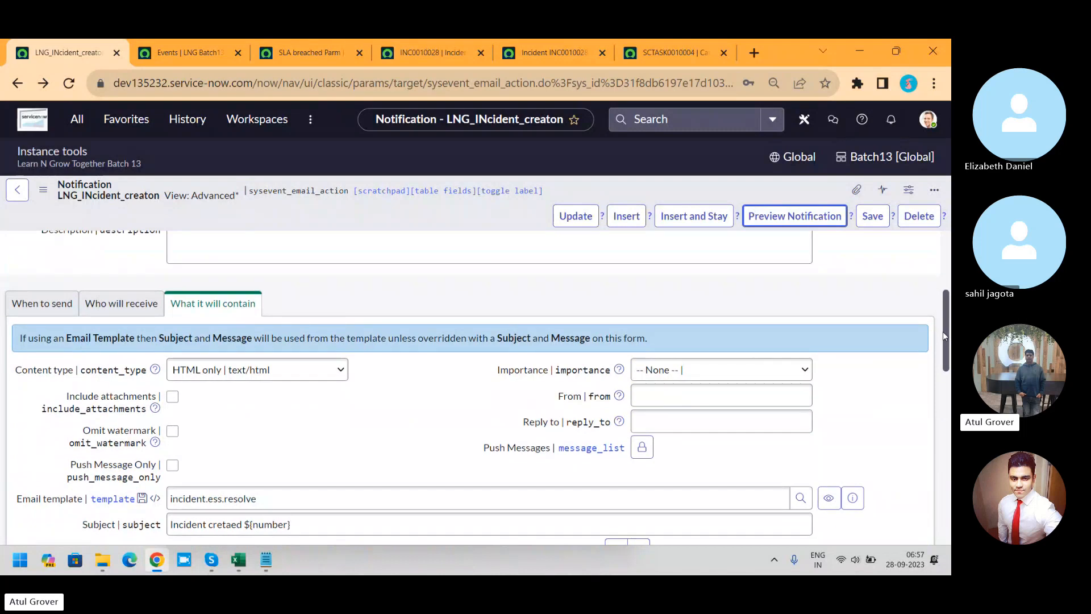
right_click(413, 217)
click(458, 165)
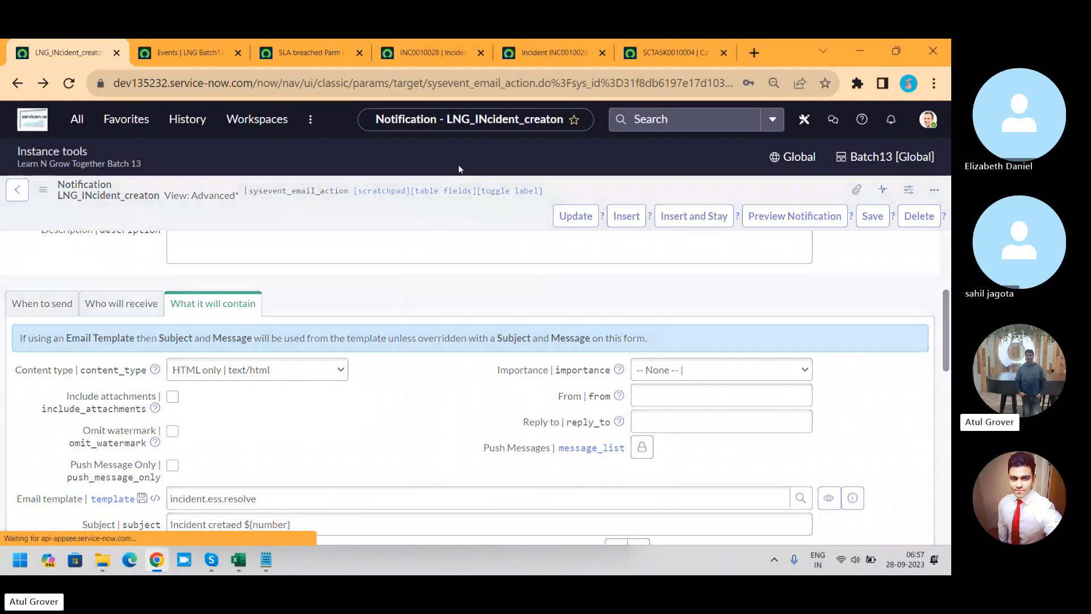
Step: Reload the INC0010028 assignment email record and preview it again, reading through to the footer
click(550, 52)
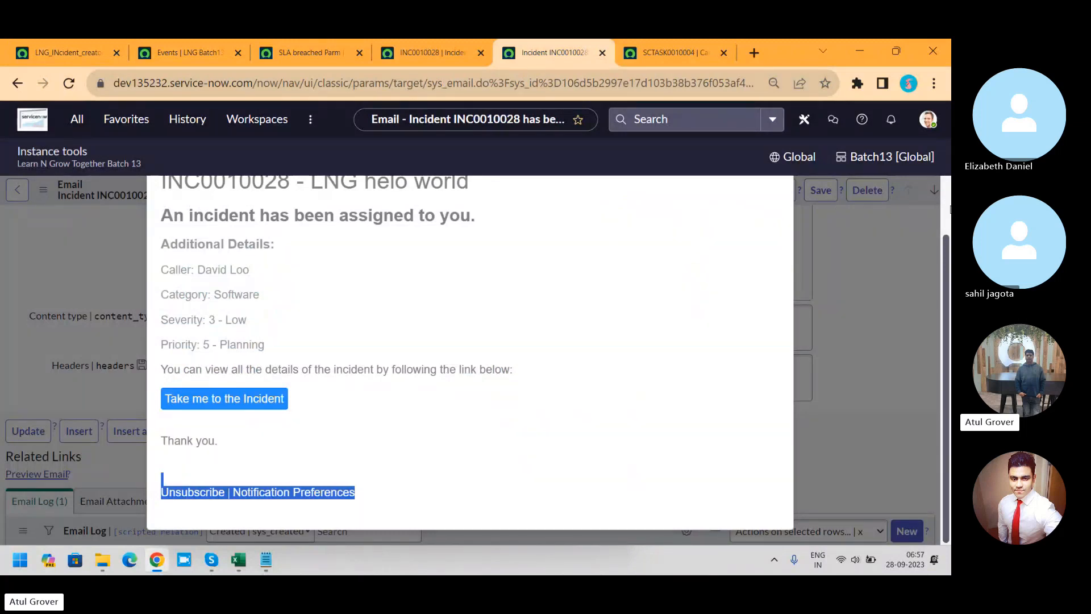
scroll(949, 209, up, 1)
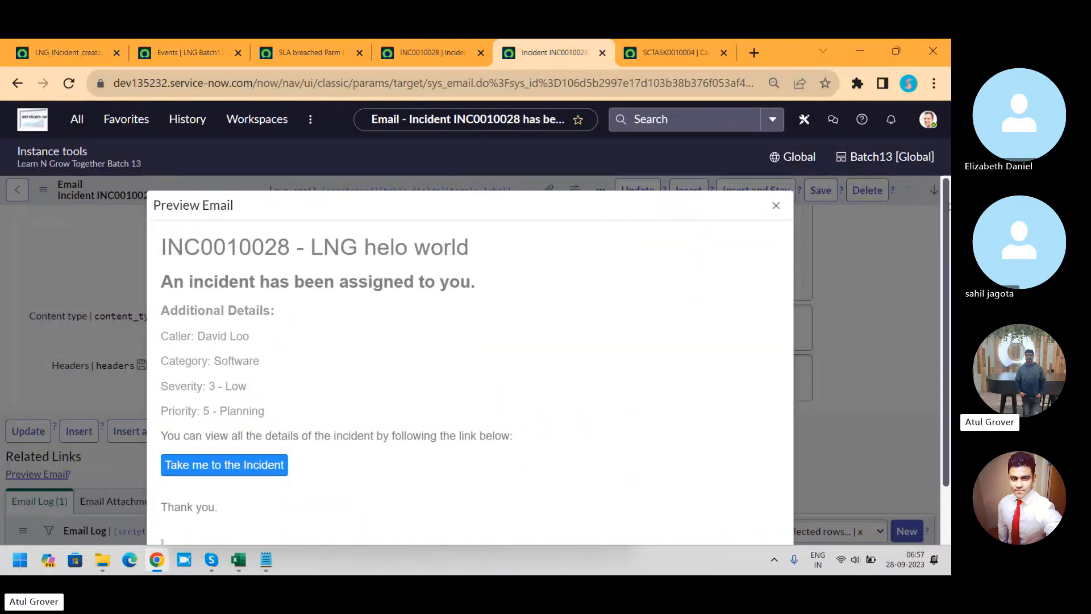
click(776, 206)
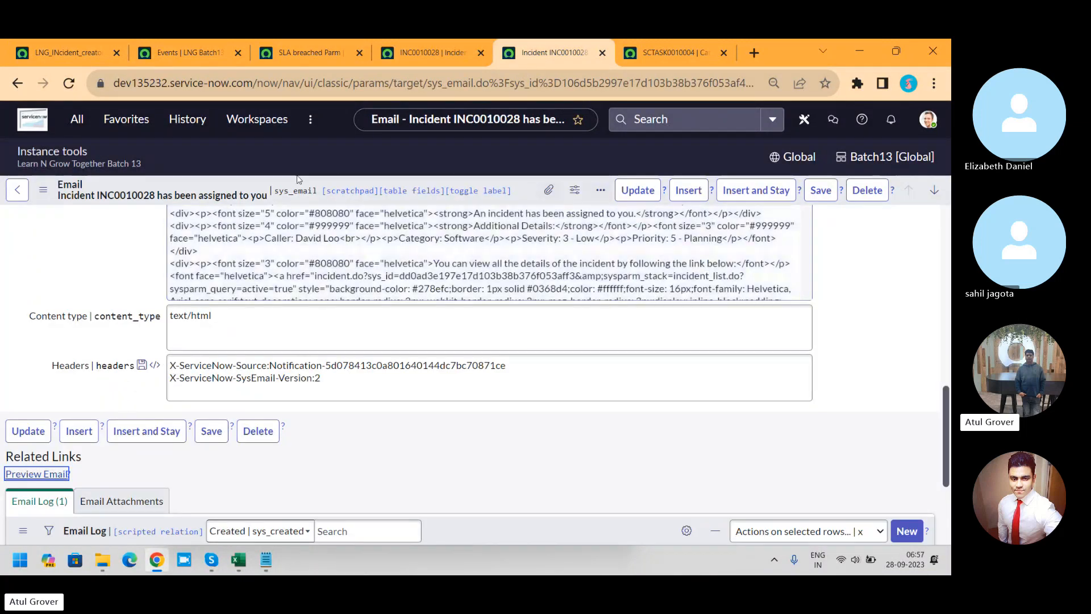
click(69, 84)
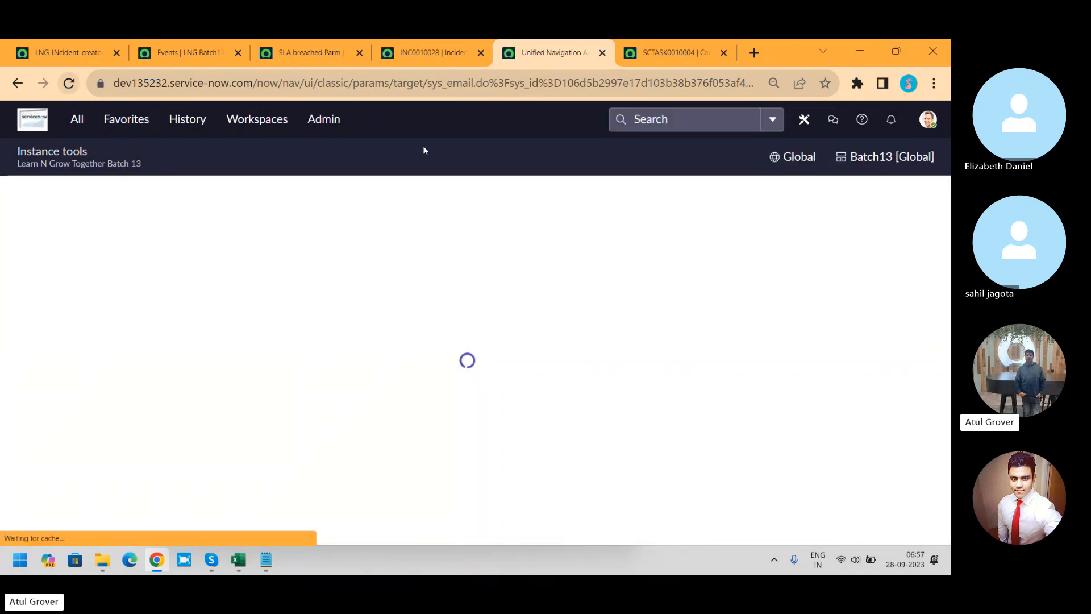
drag(946, 240, 936, 426)
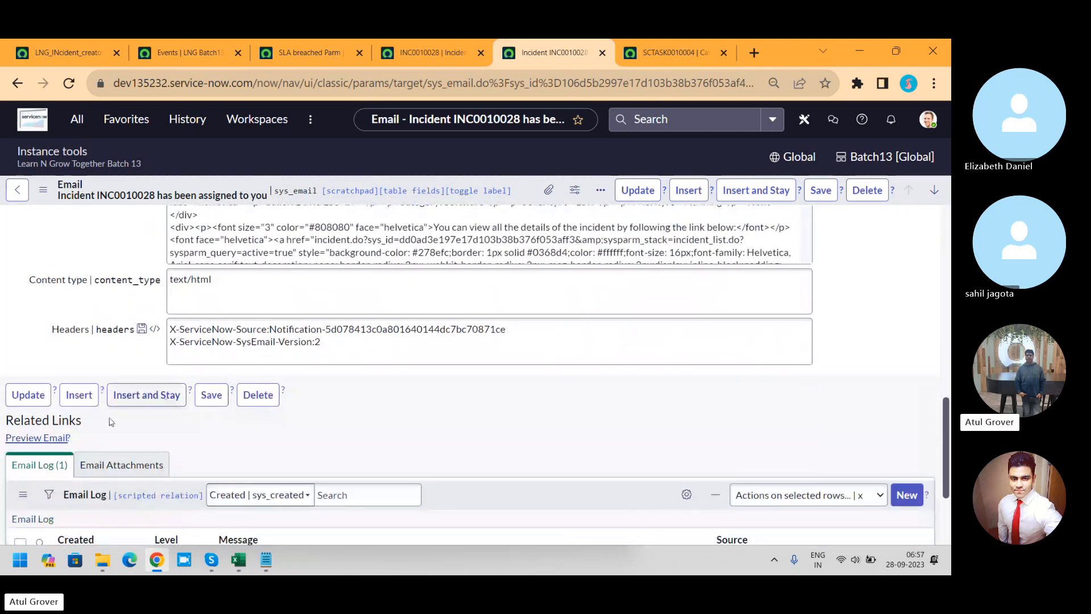
click(54, 440)
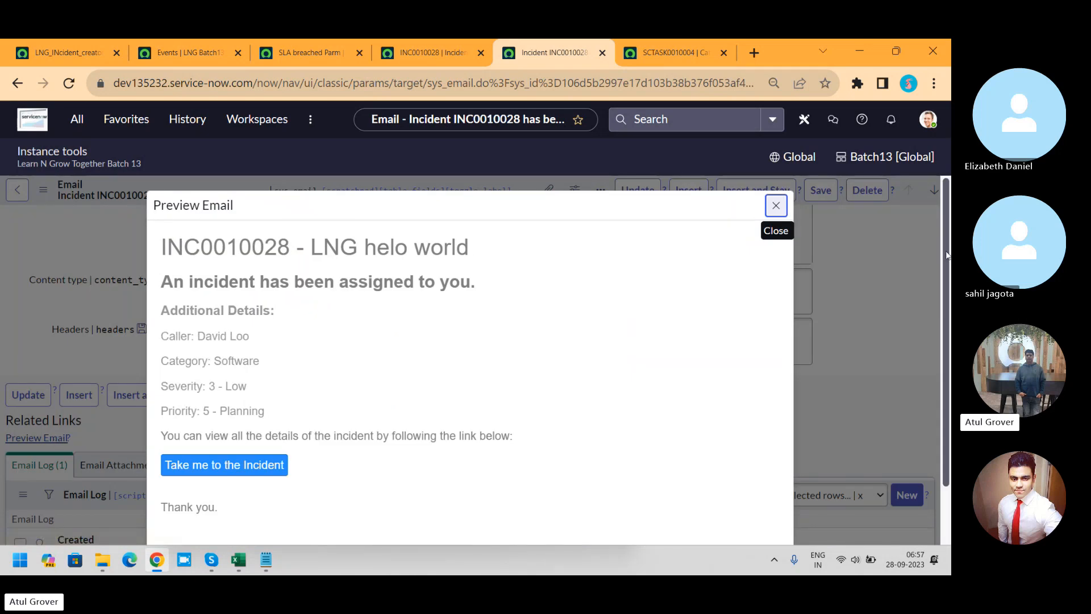
drag(947, 254, 943, 340)
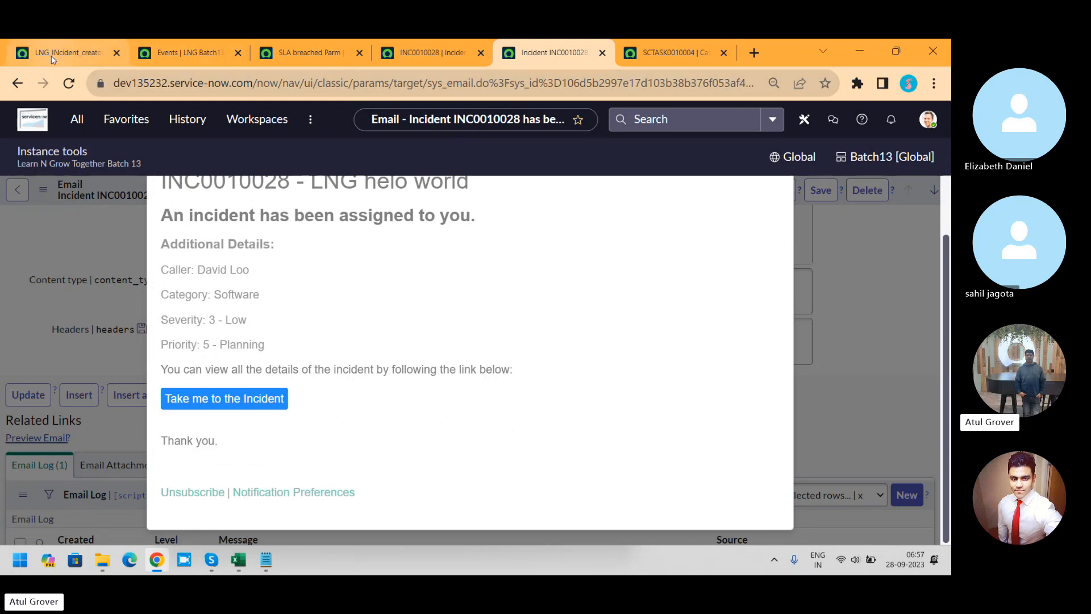
Step: Go back to the LNG_INcident_creaton notification and look over the available content type options
click(67, 53)
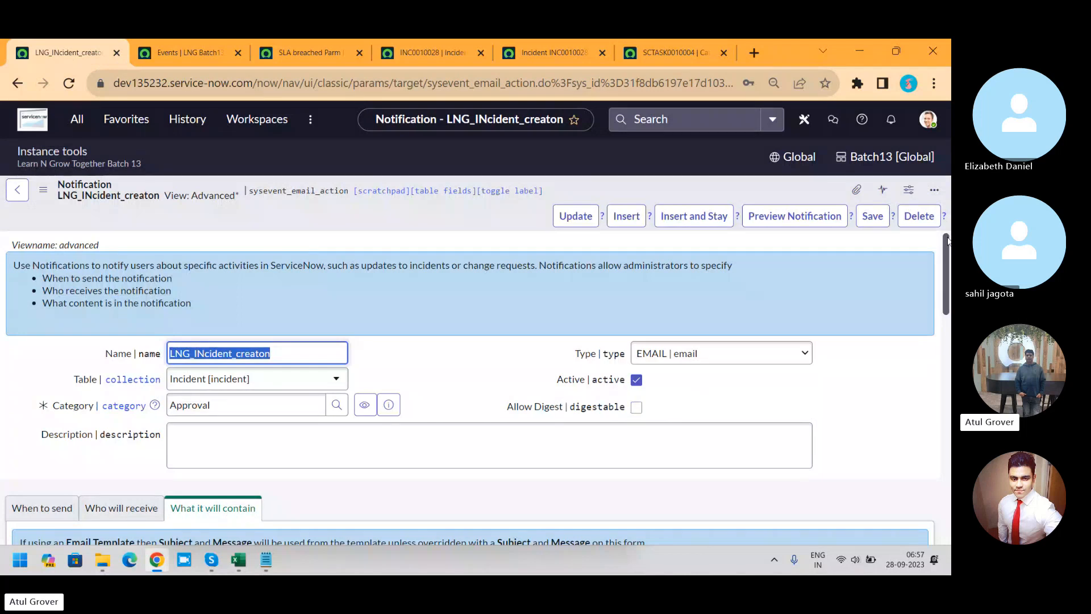
drag(945, 241, 942, 320)
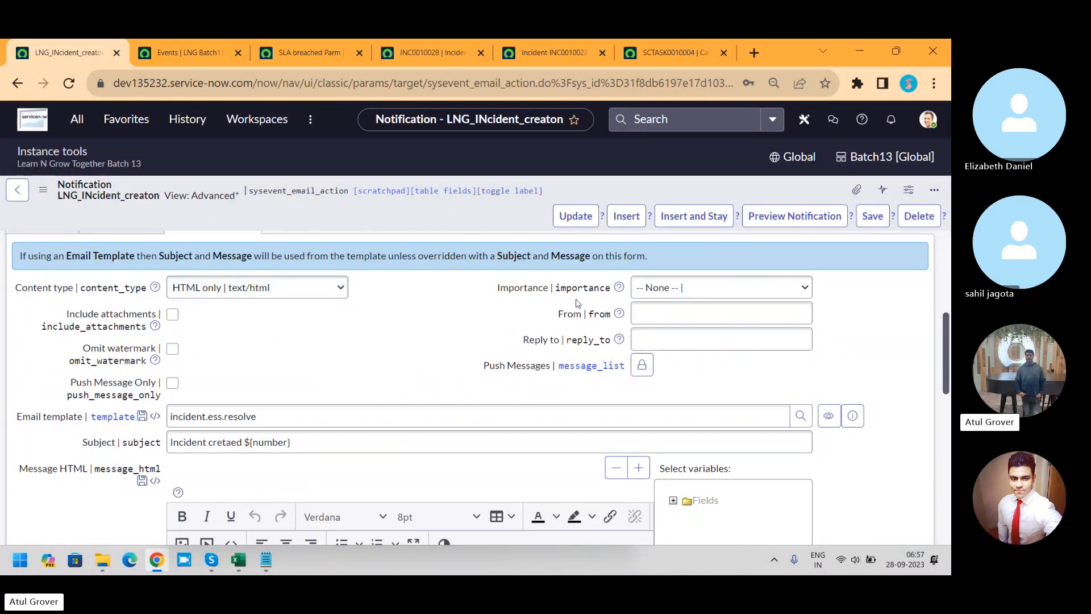
click(295, 289)
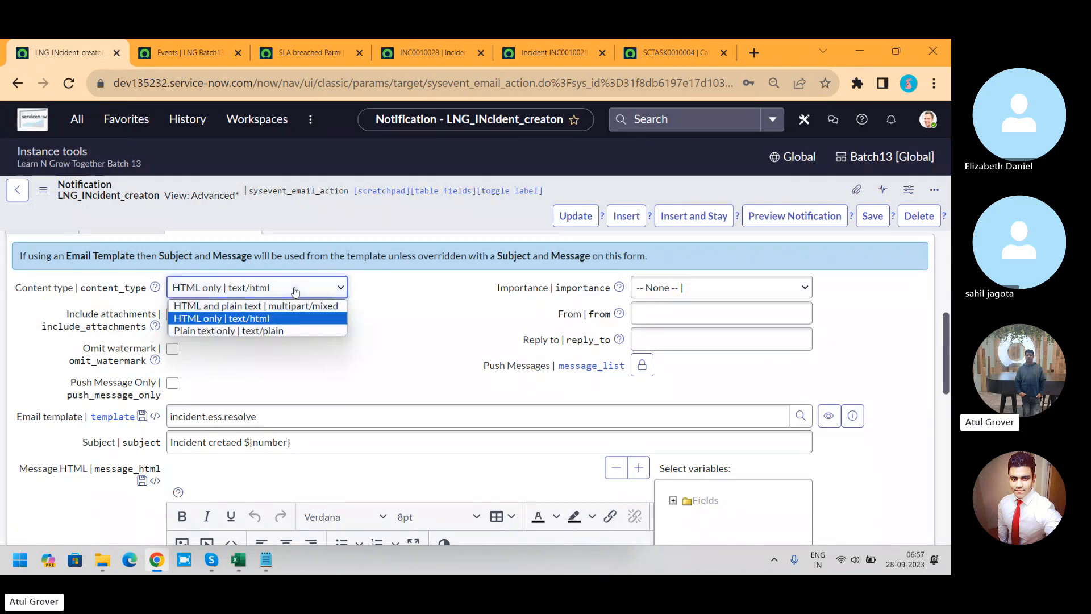
click(410, 304)
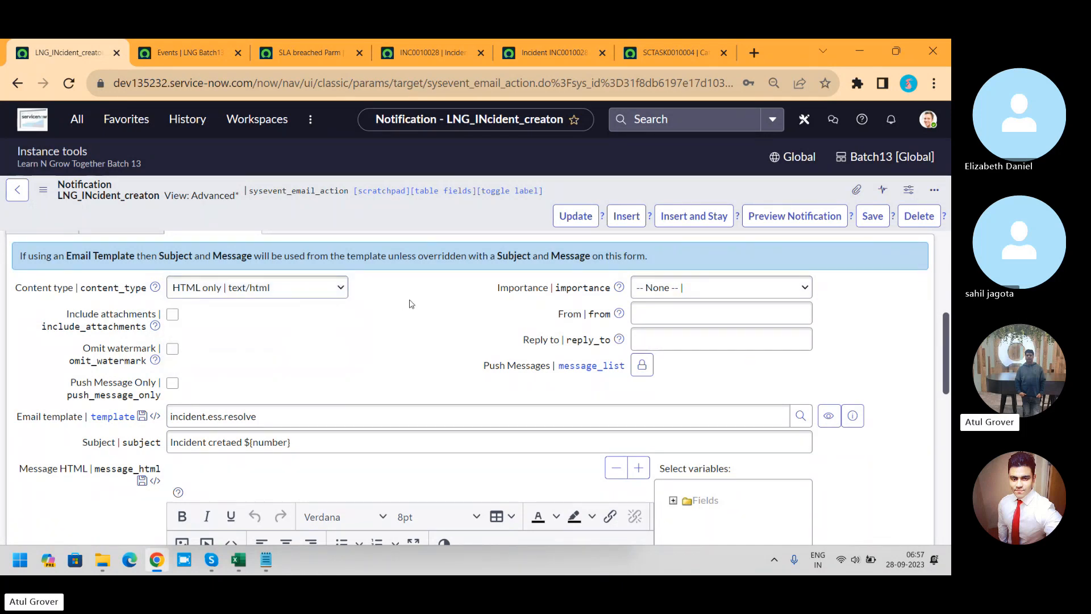
Step: Enable Include attachments and Omit watermark, set Importance to High, leave From and Reply to empty, and save the notification
click(172, 317)
click(173, 349)
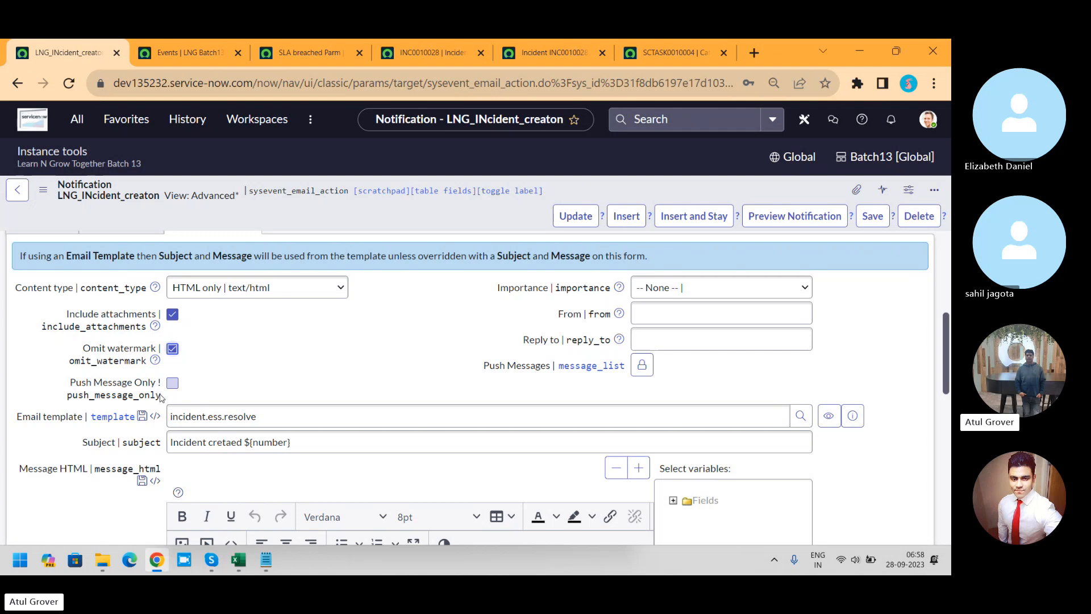
click(670, 289)
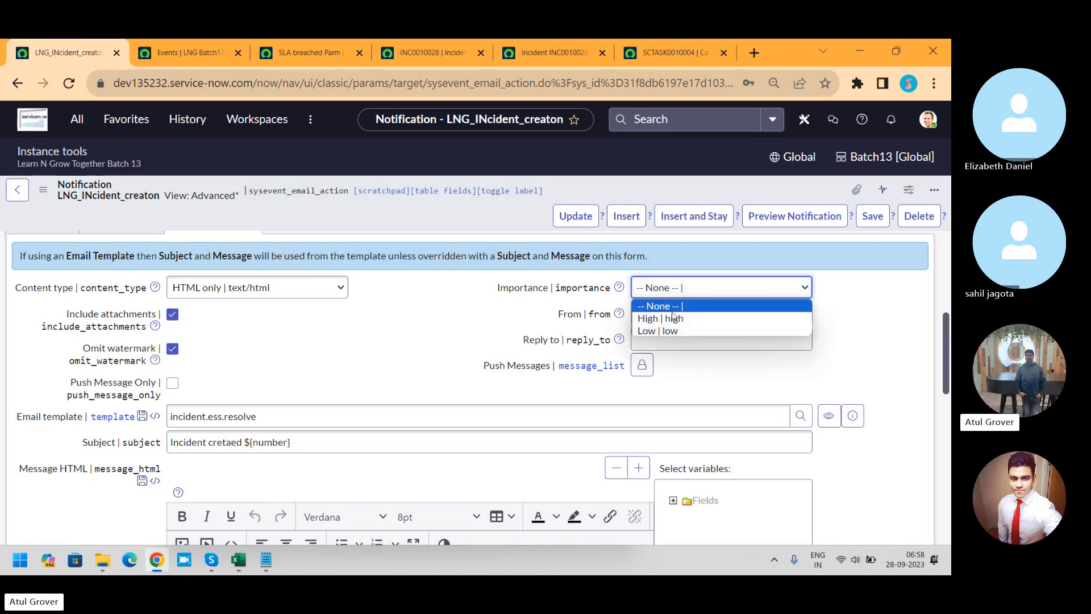
click(672, 318)
click(688, 312)
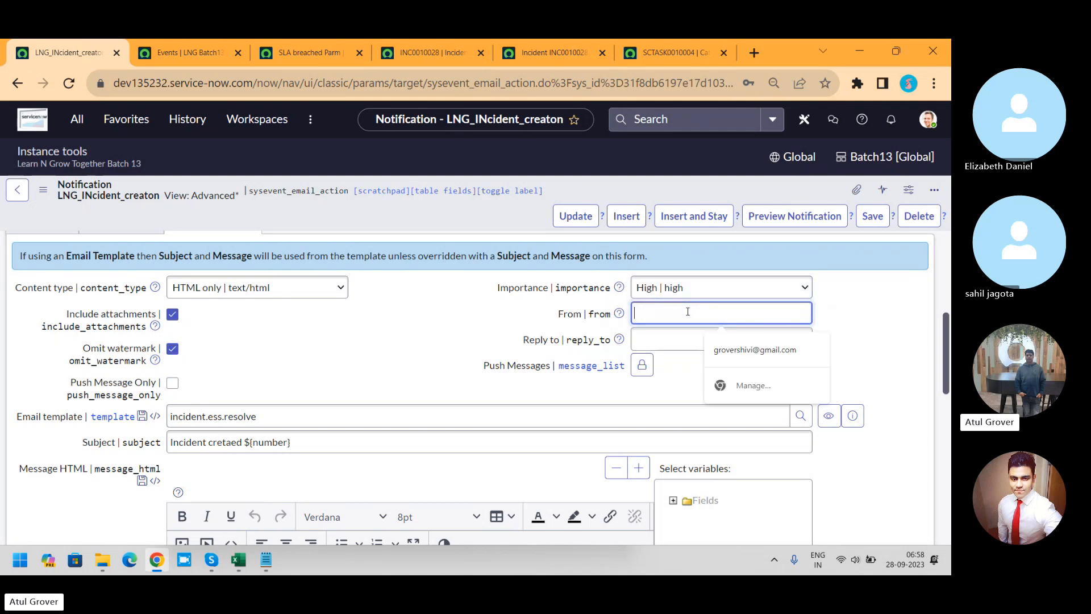
click(671, 333)
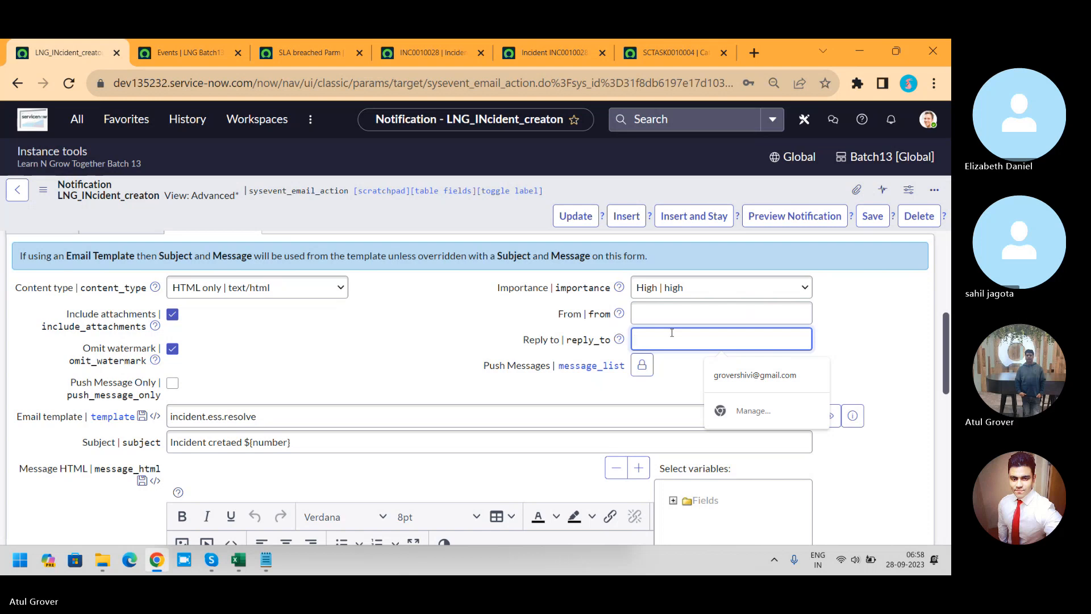
click(872, 216)
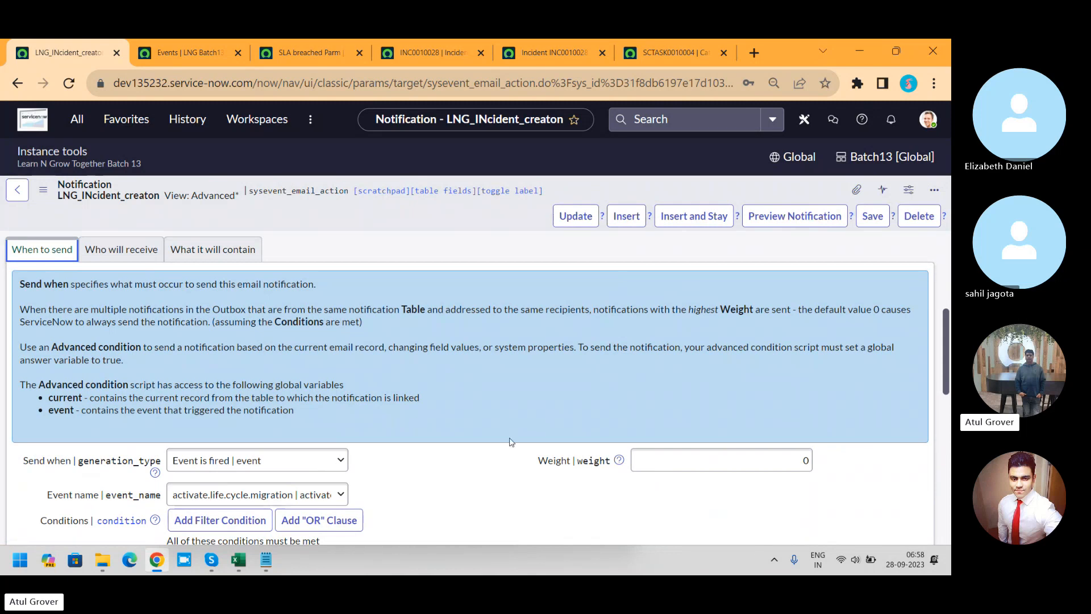
Step: Set the notification's Send when option to Record inserted or updated and save the record
click(317, 454)
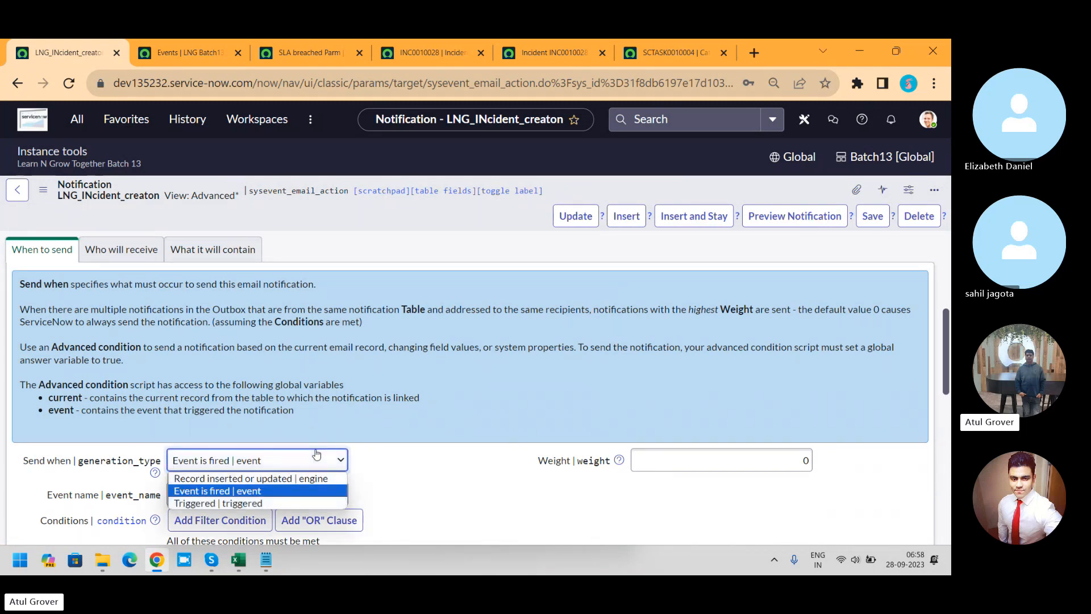
click(272, 478)
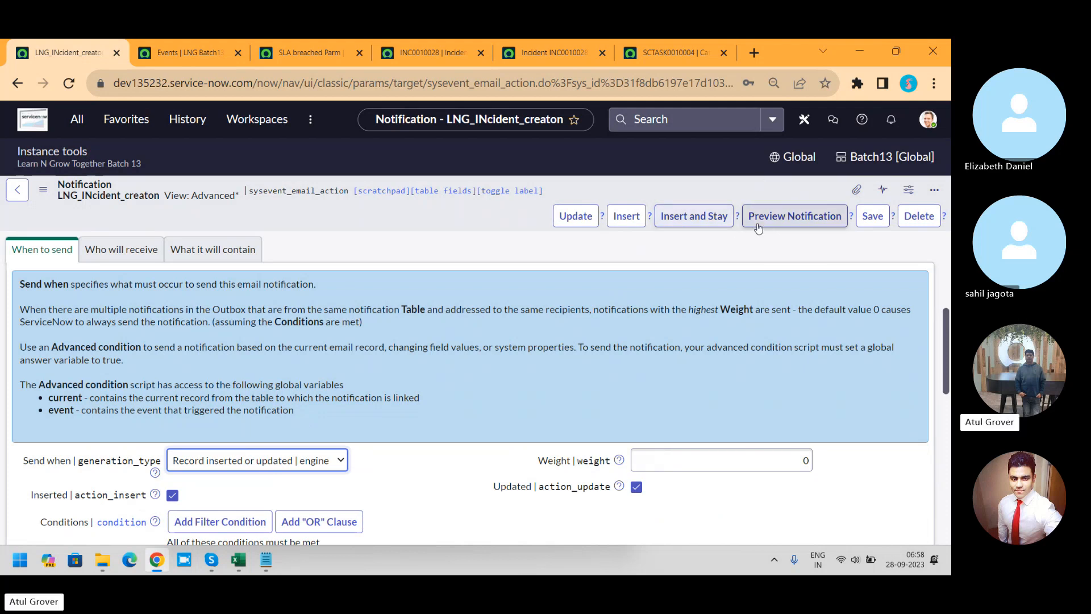
click(872, 219)
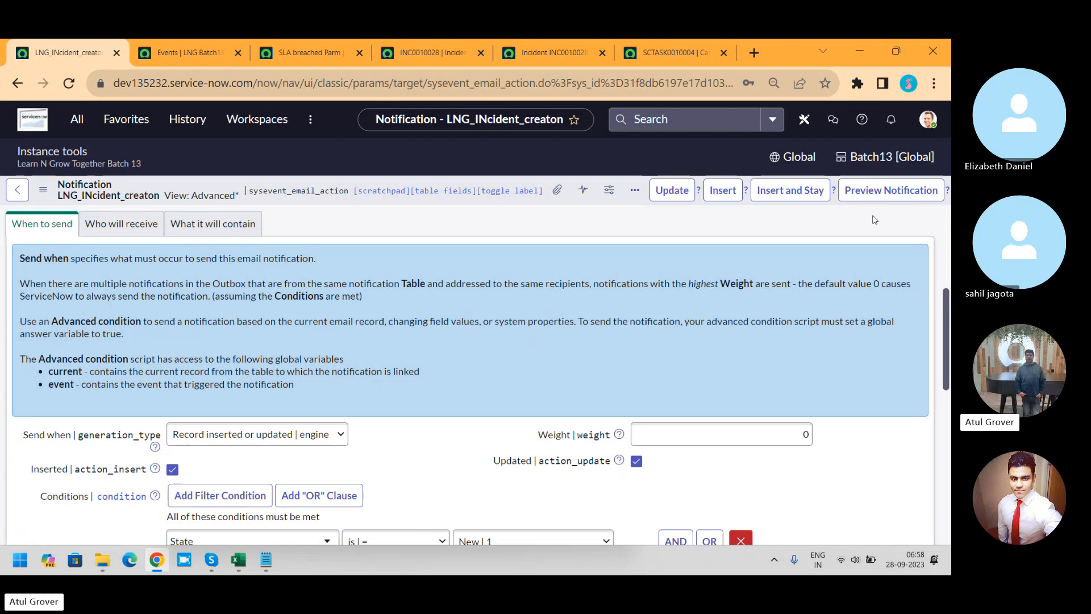
Step: Close the email preview, append "welcome" to INC0010028's short description, and save the incident
mouse_move(452, 44)
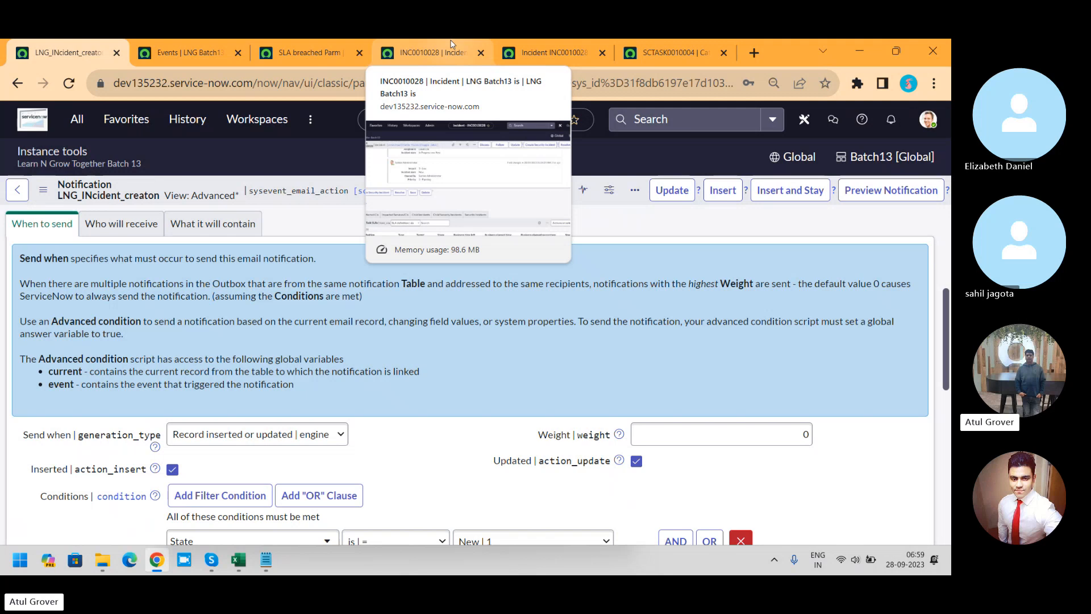
click(182, 52)
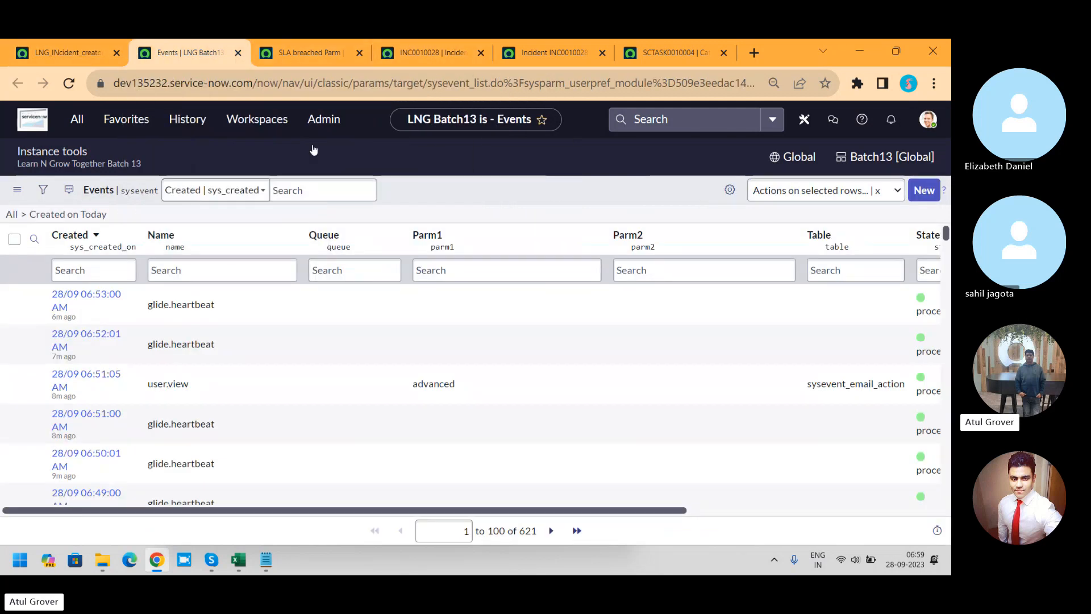
click(499, 57)
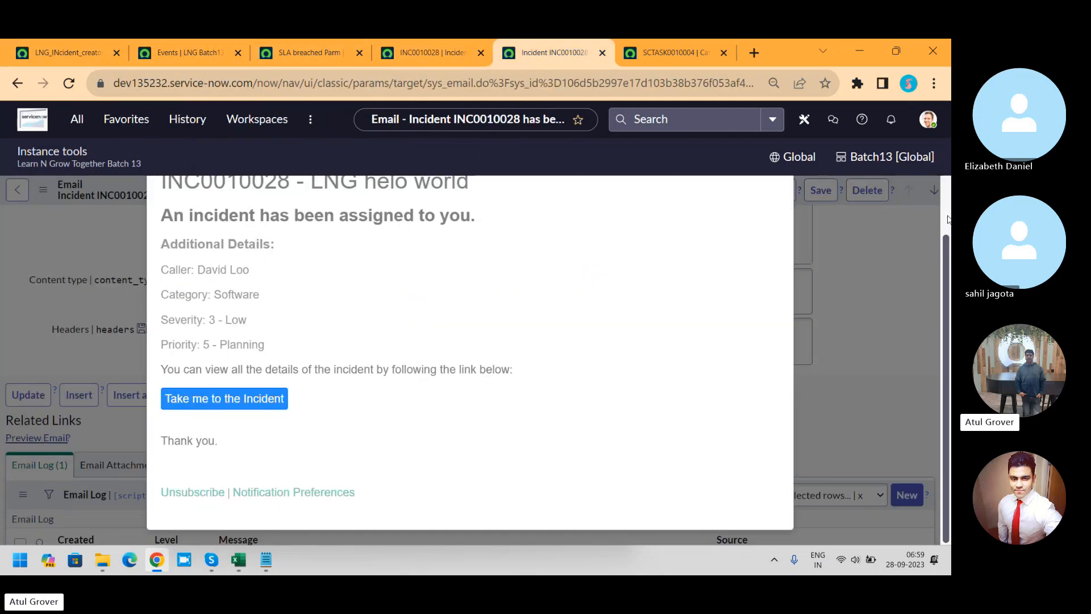
click(777, 206)
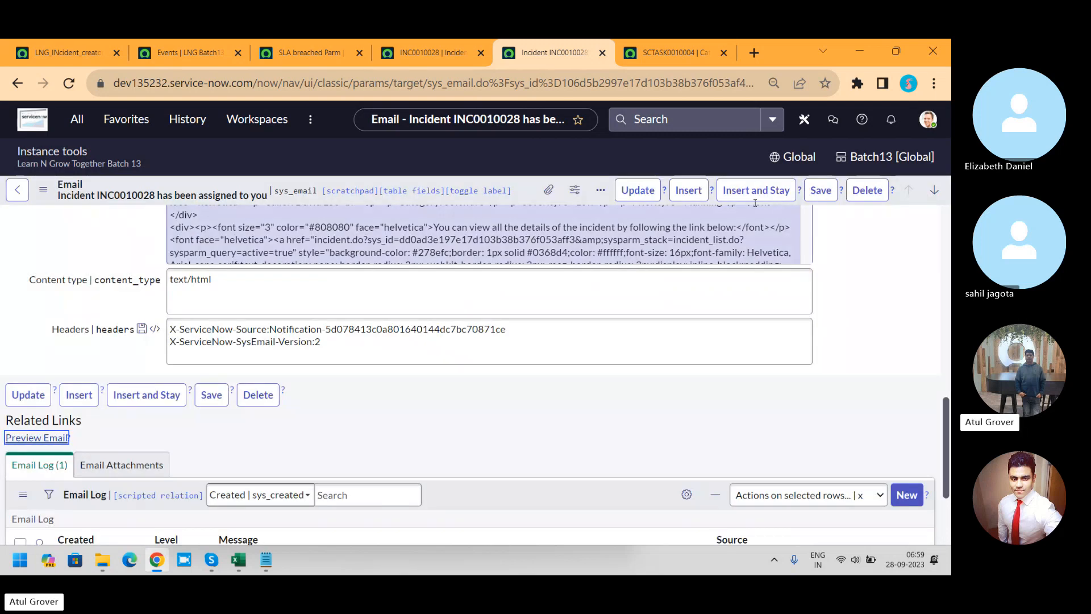
click(415, 53)
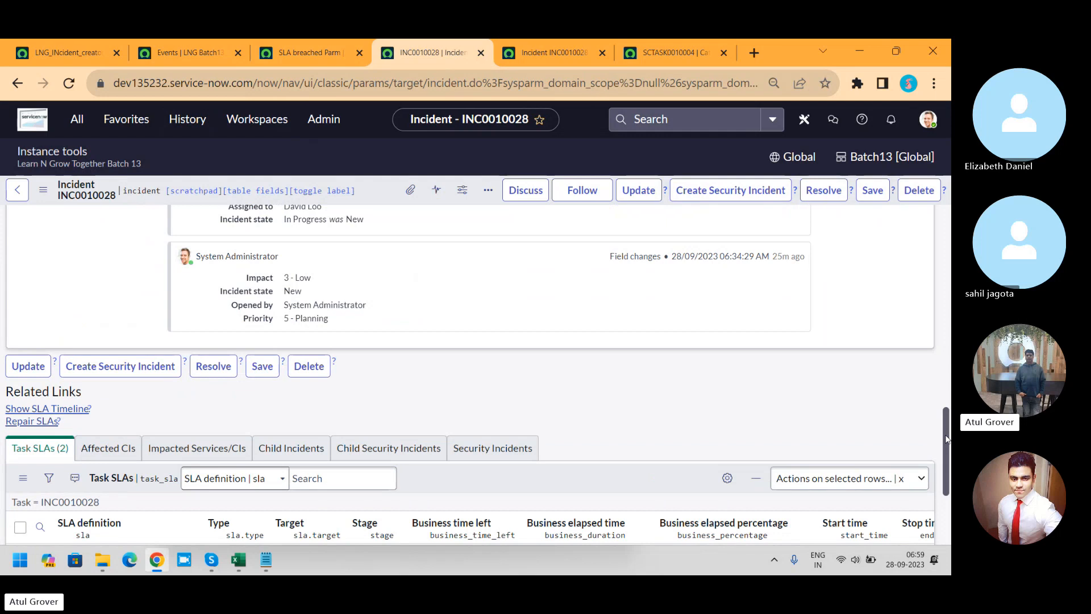
drag(946, 438, 947, 304)
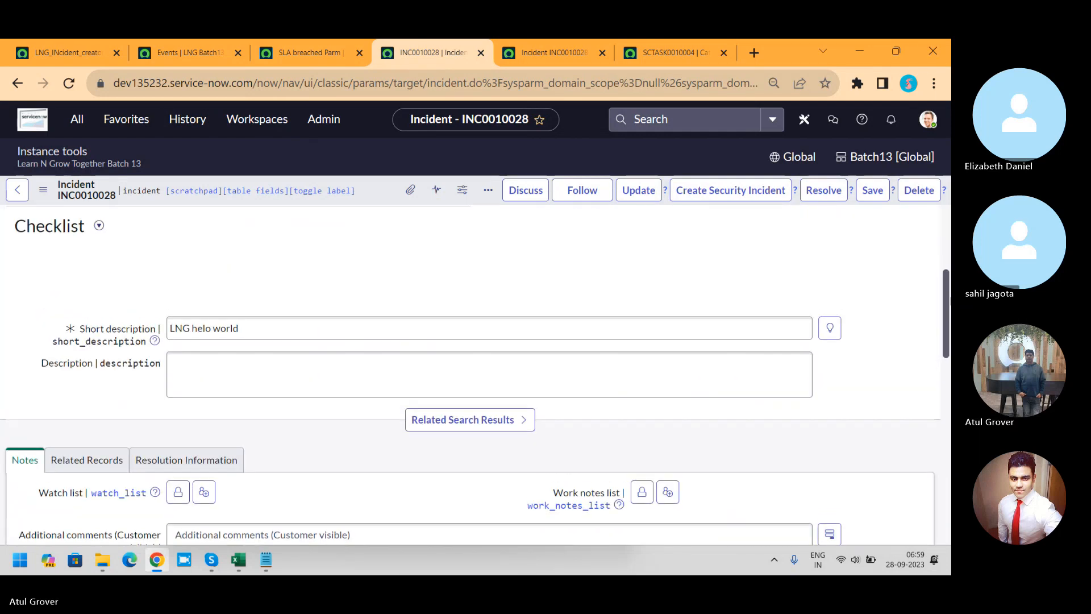
click(434, 331)
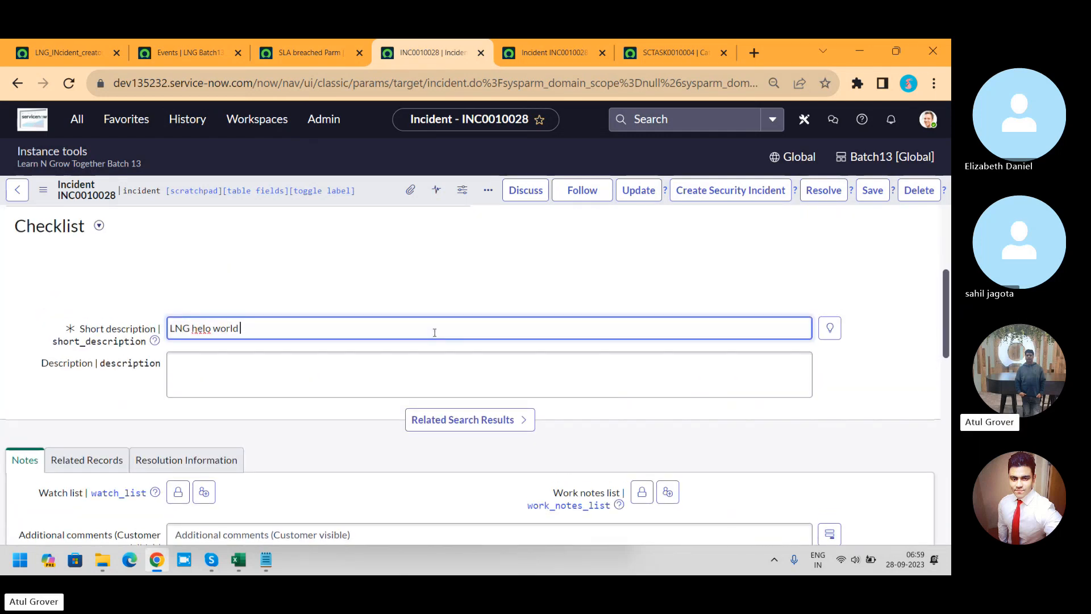
text(welcome)
click(869, 194)
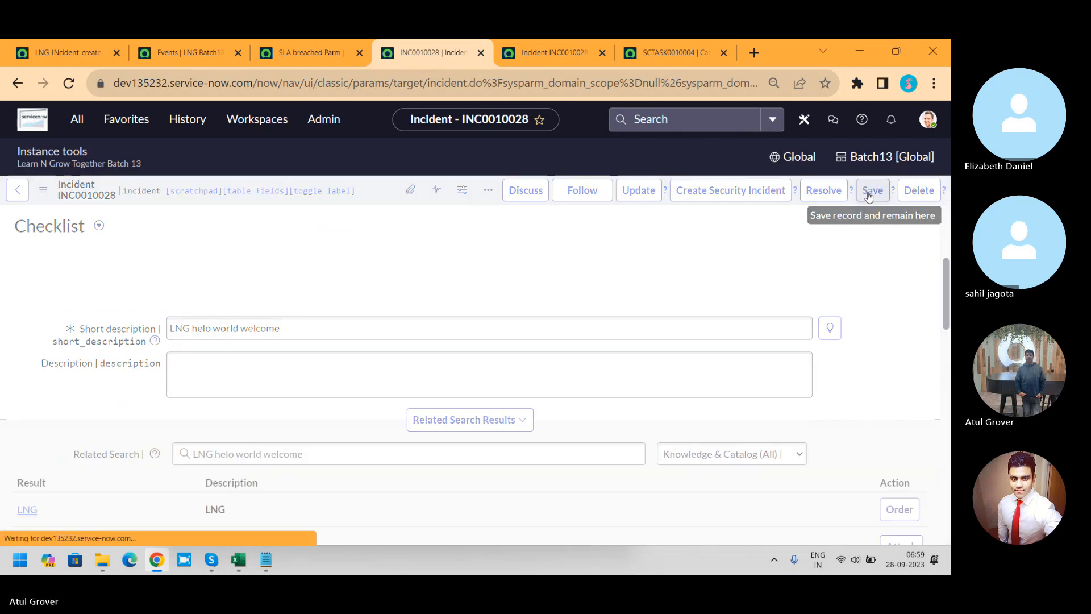
Step: Reload the INC0010028 assignment email record, preview its content against the edited short description, and close the preview
click(553, 53)
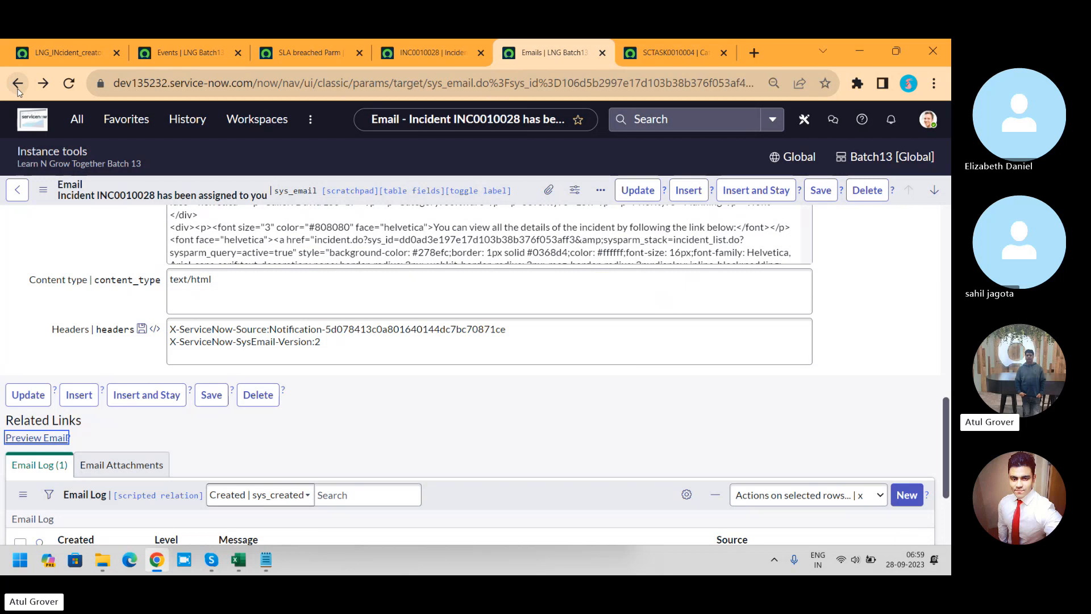
click(18, 89)
click(77, 89)
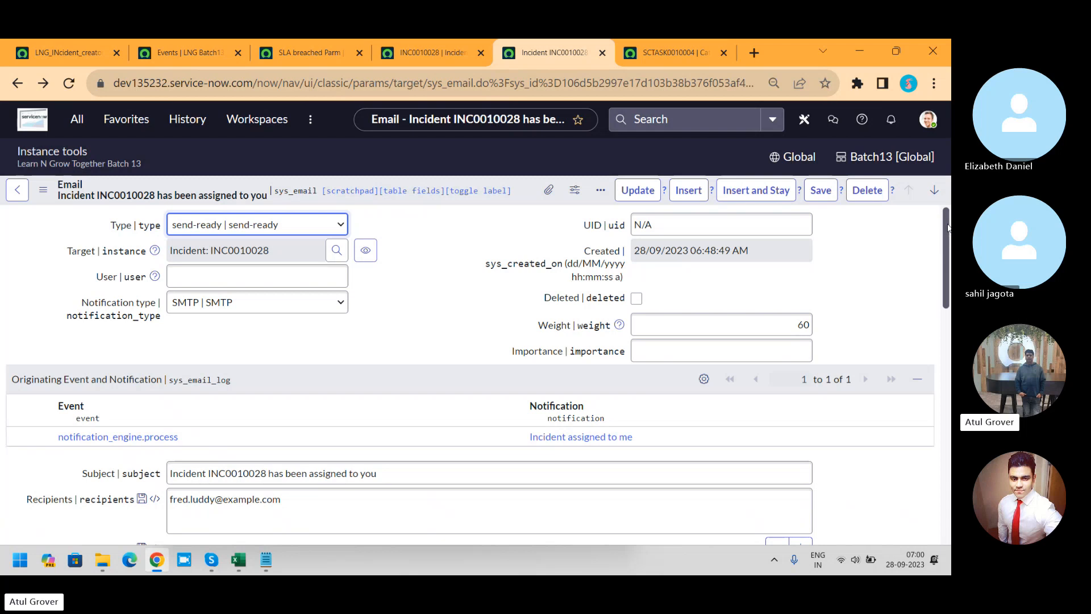
drag(948, 228, 950, 276)
scroll(266, 455, down, 8)
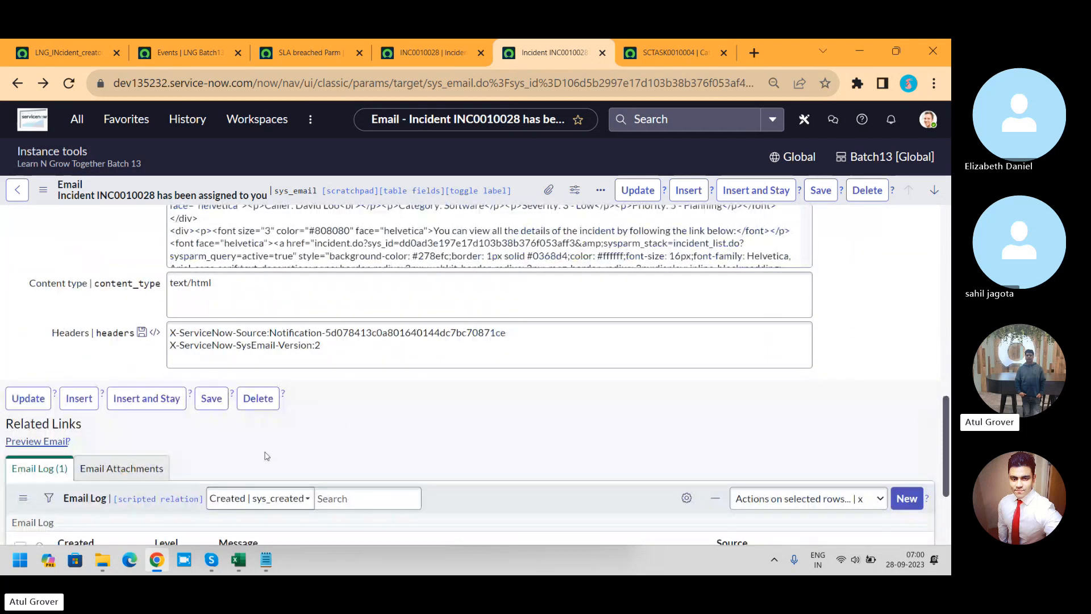
click(26, 441)
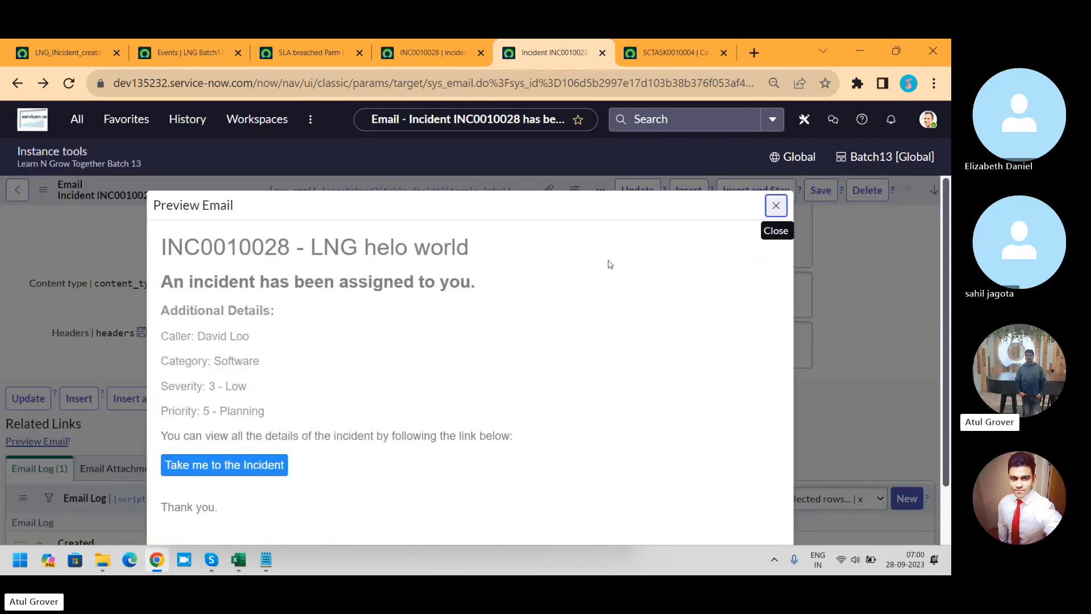
click(777, 208)
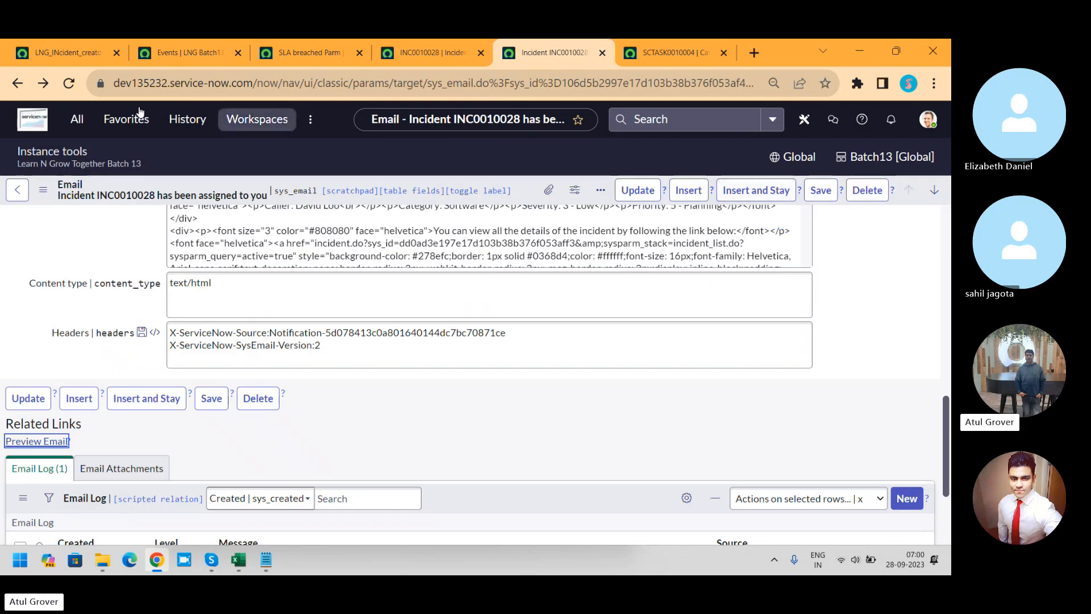
Step: Leave the email record, find the Emails module by filtering for "emails", and refresh its list of emails created today
click(23, 85)
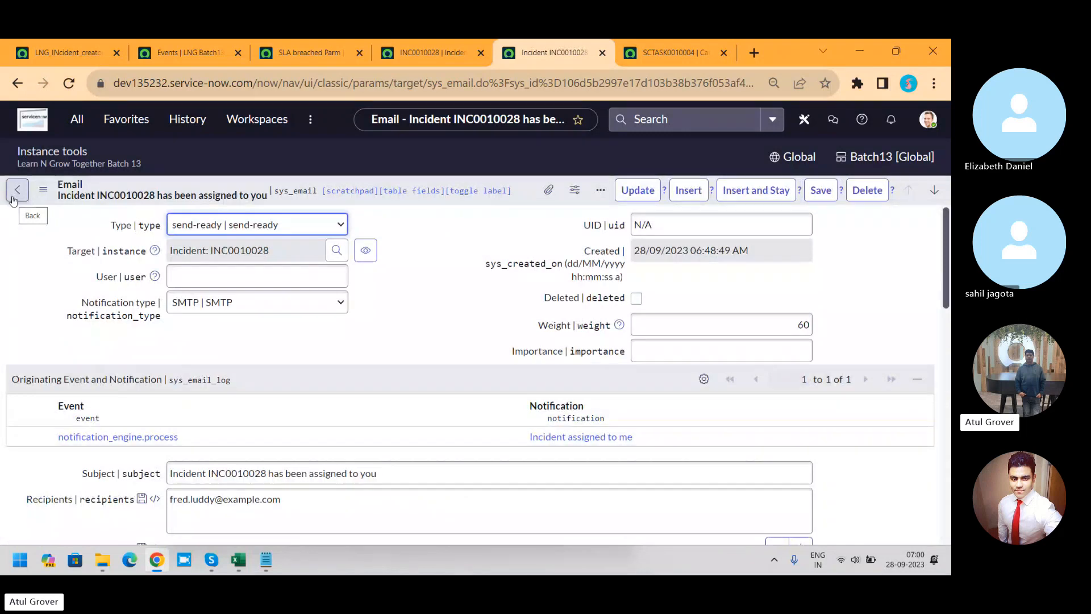
click(13, 197)
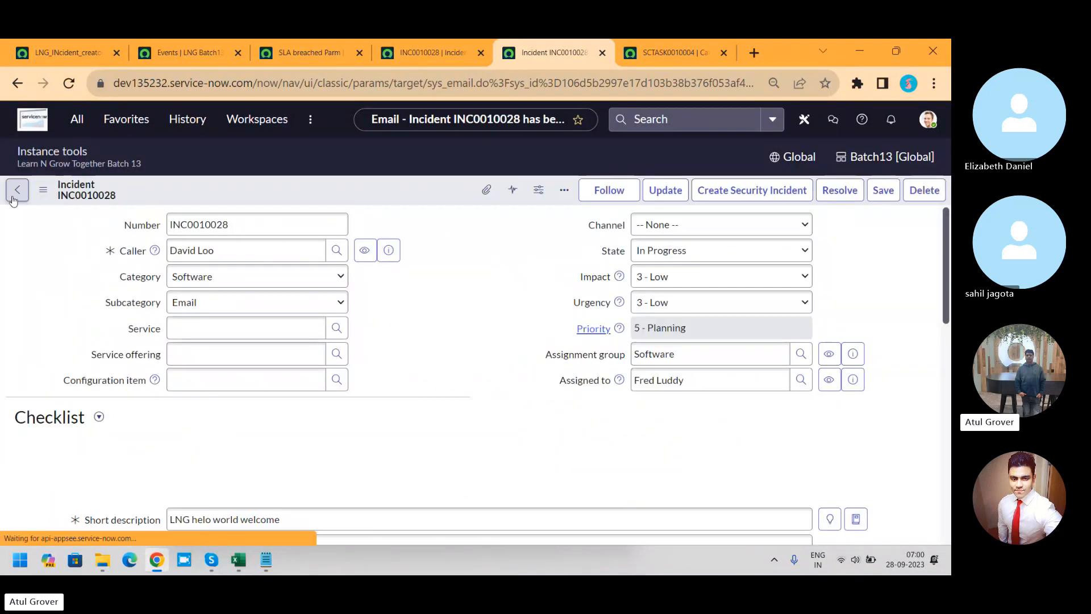
click(77, 118)
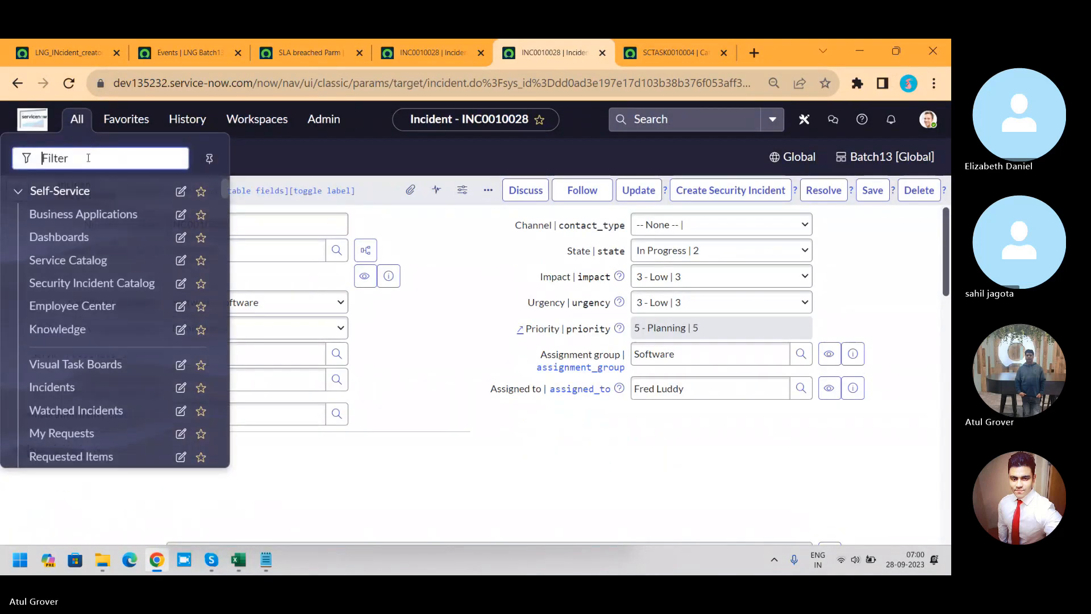
text(emails)
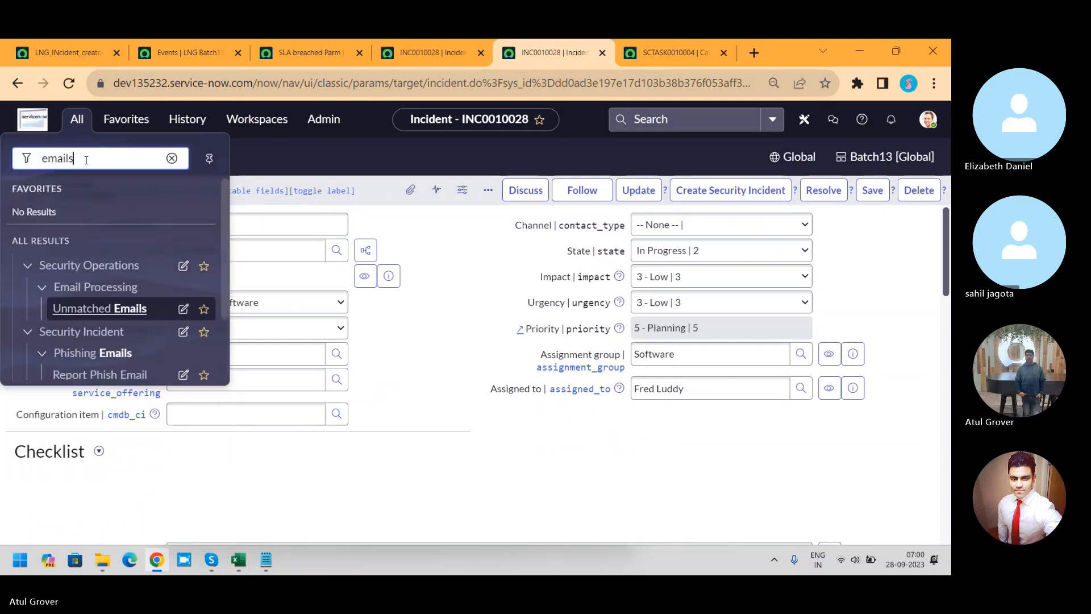
drag(223, 212, 226, 302)
click(56, 359)
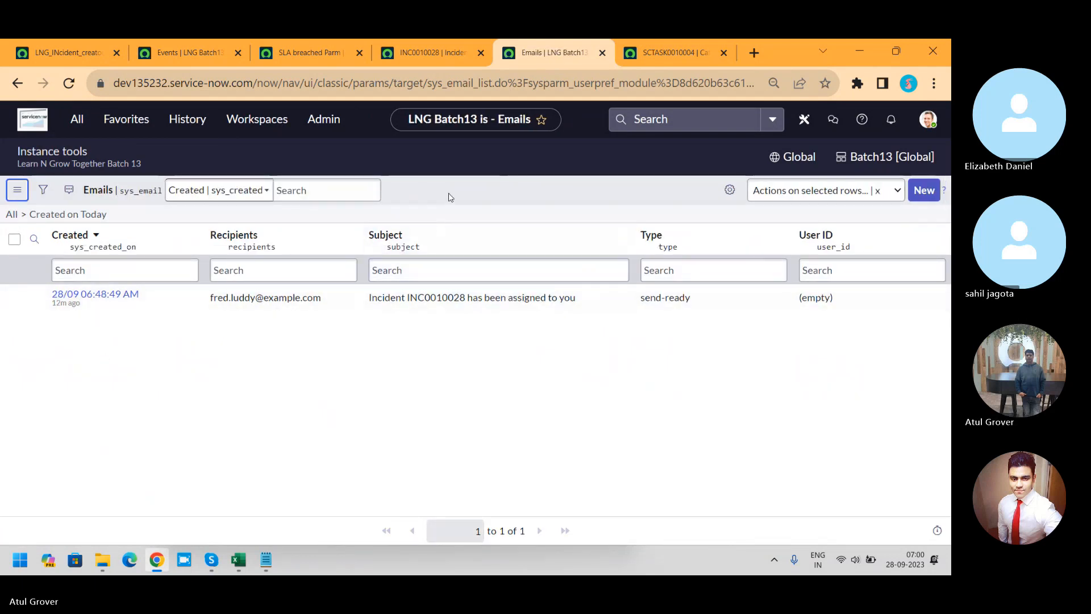
right_click(449, 197)
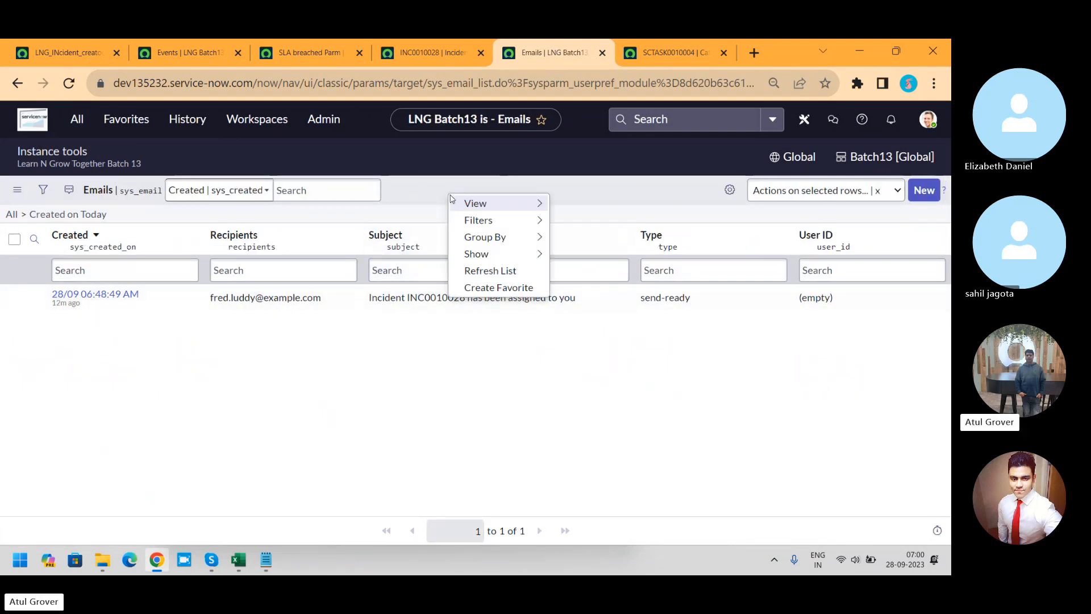
click(479, 270)
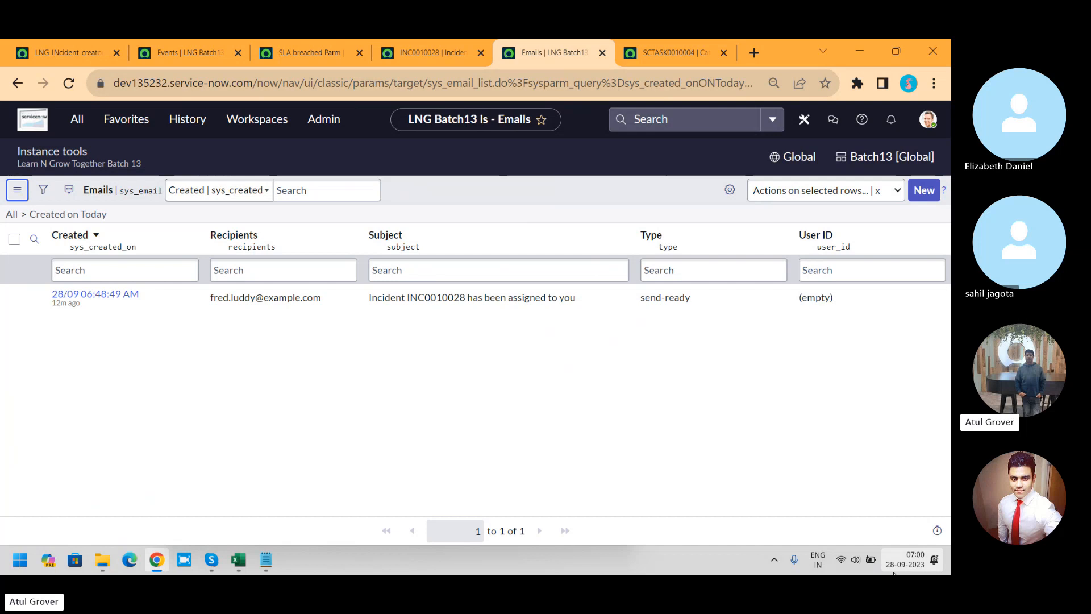
key(alt+Tab)
key(alt+Tab)
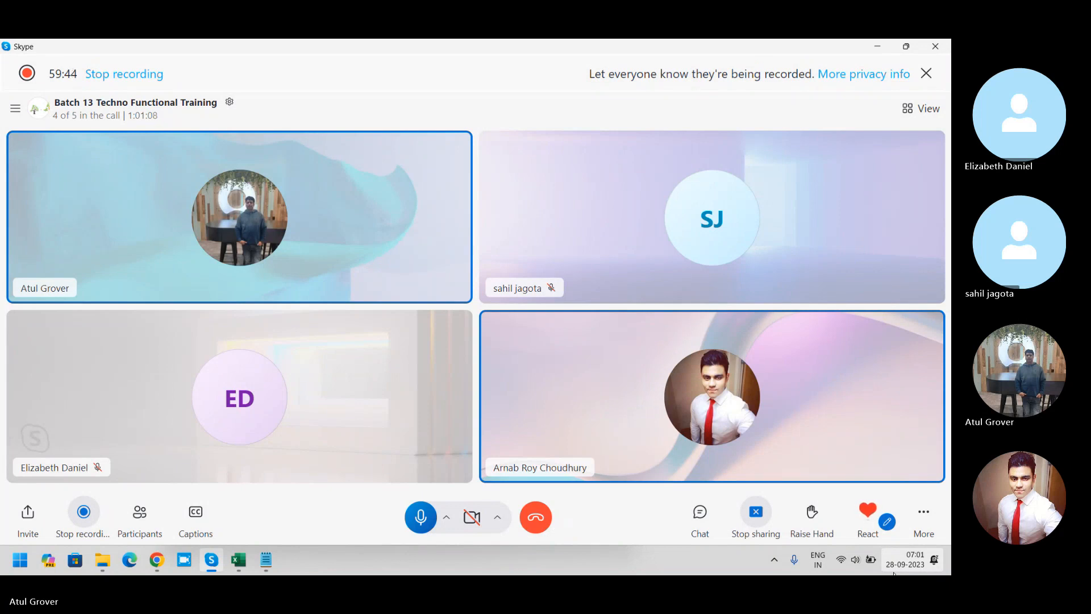
key(alt+Tab)
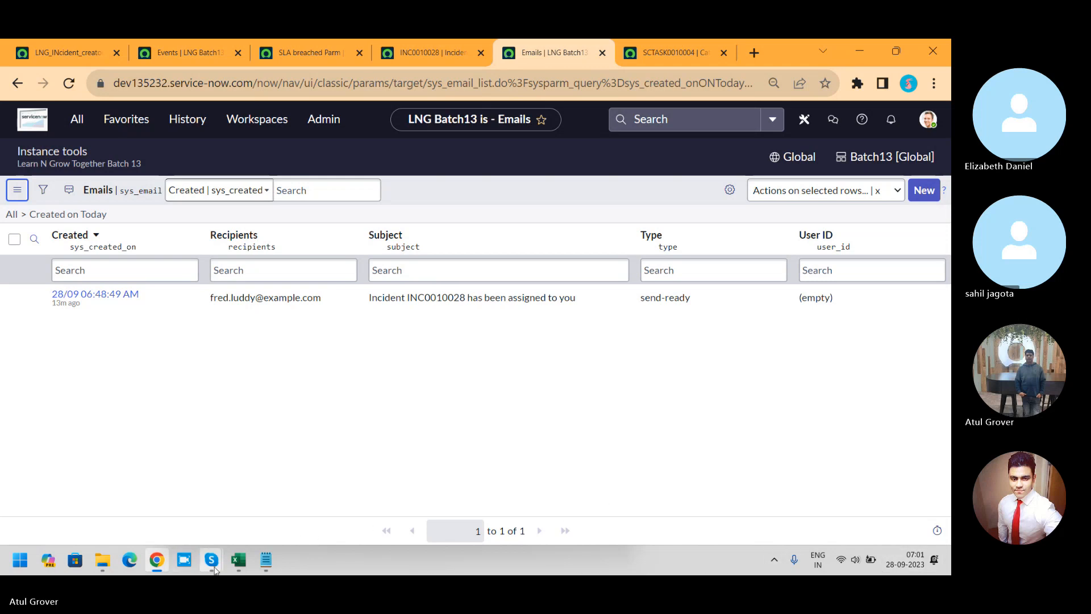
click(212, 560)
click(166, 513)
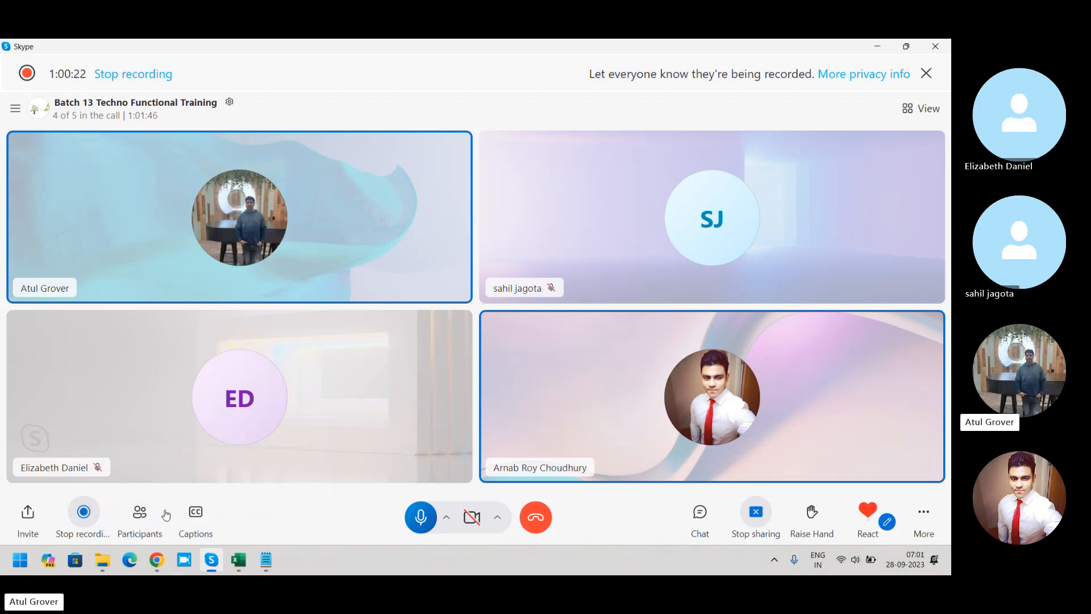
key(alt+Tab)
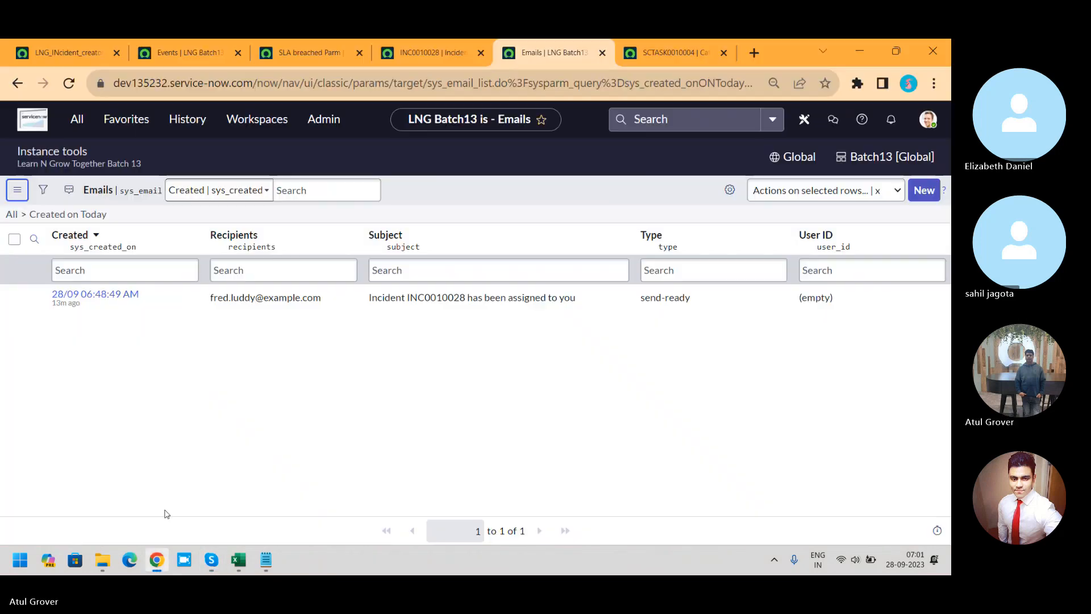
Step: Return to the LNG_INcident_creaton notification and review its content settings, email template and HTML message
click(77, 55)
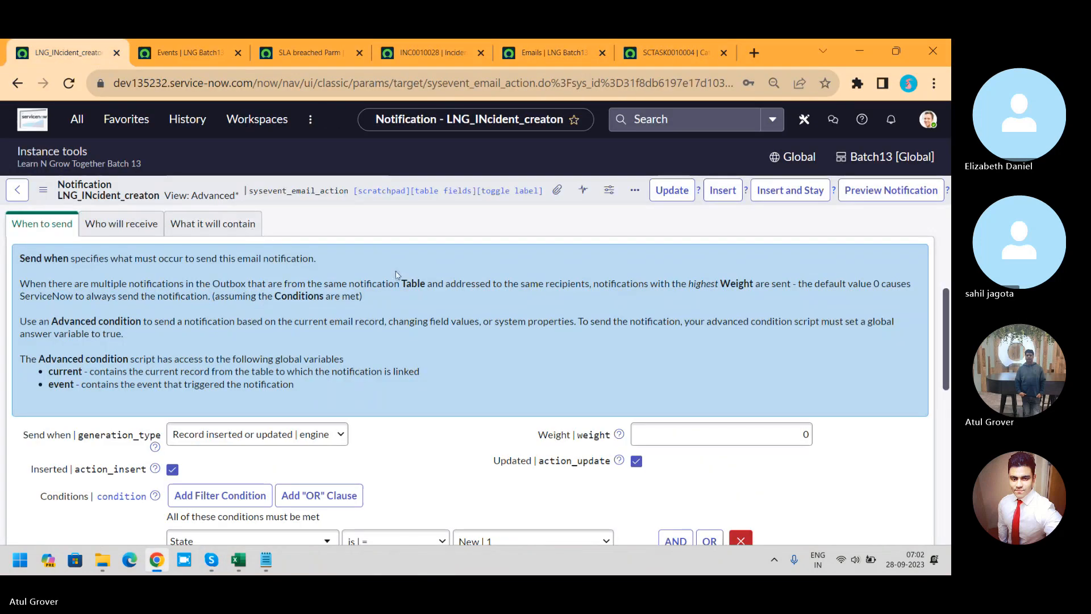
drag(943, 300, 946, 357)
scroll(946, 357, up, 3)
click(215, 273)
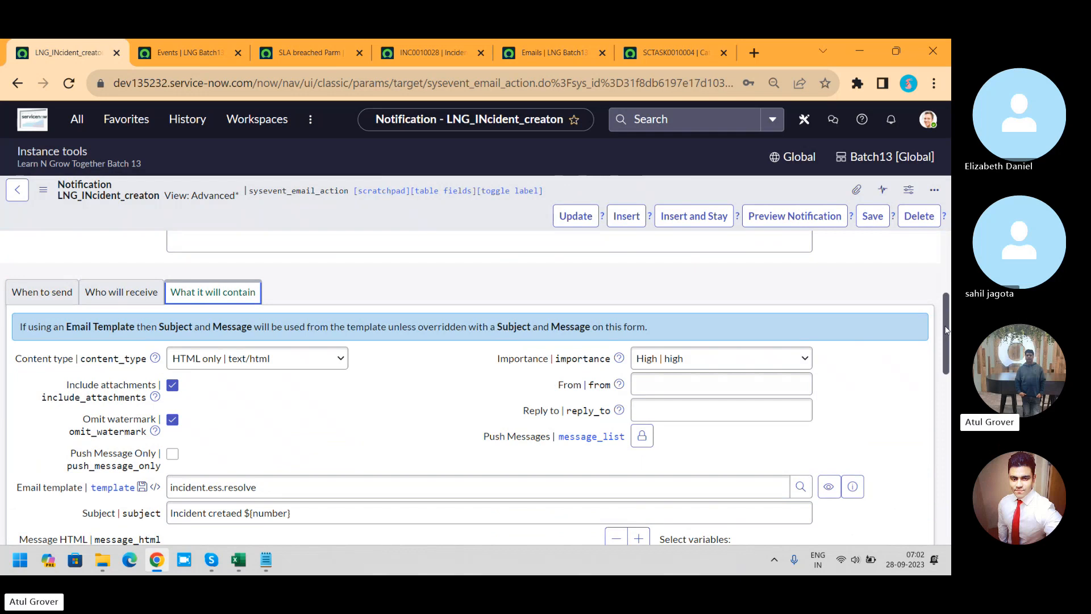
drag(943, 326, 946, 407)
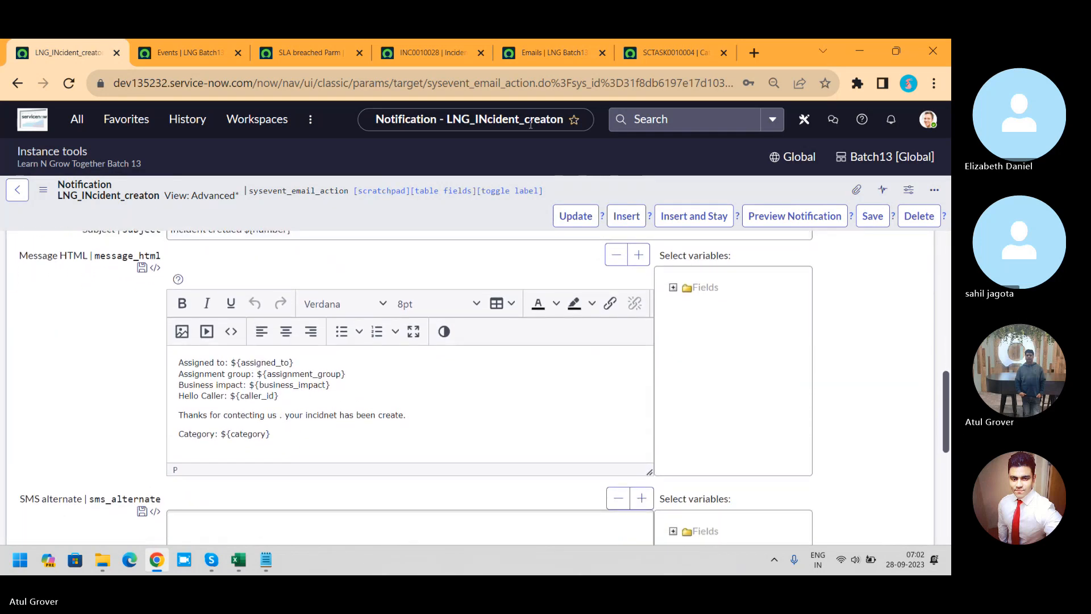
Step: Open the INC0010028 assignment email from the Emails list and preview it to compare with the notification's message
click(554, 52)
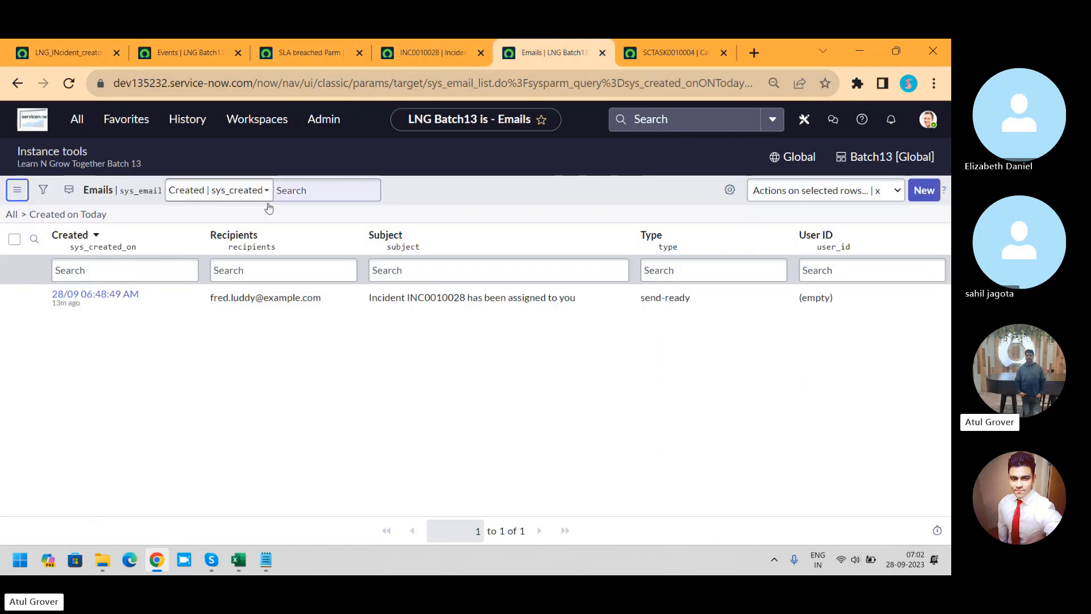
click(97, 294)
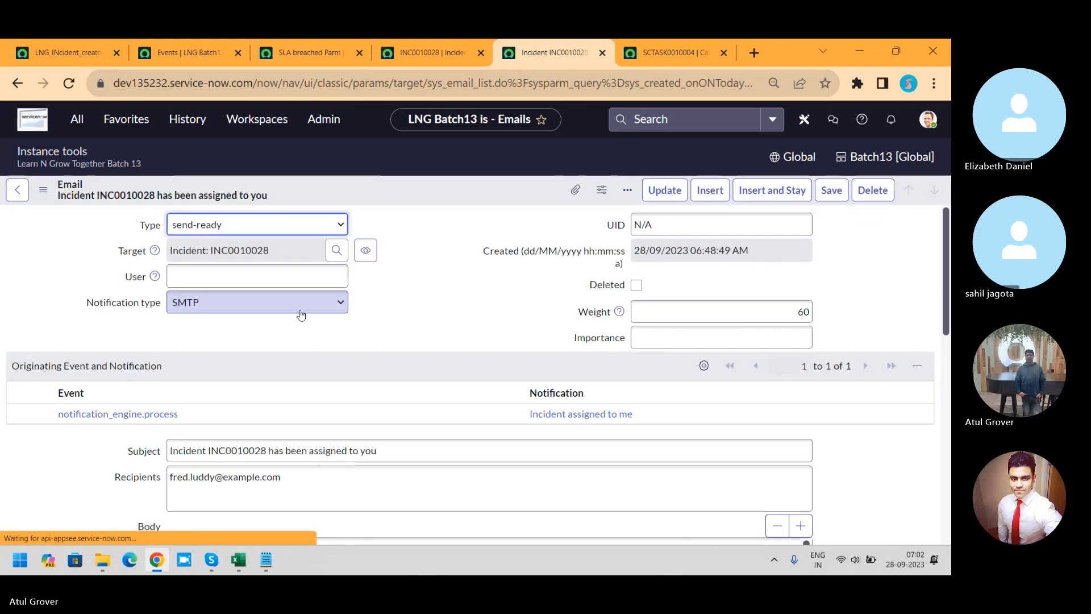
drag(948, 225, 946, 425)
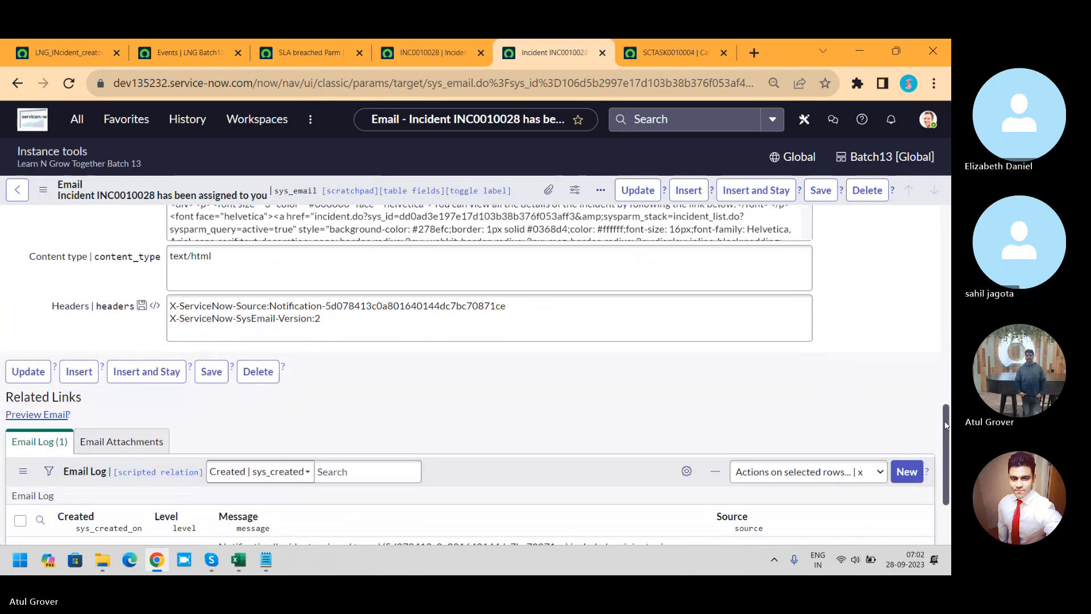
click(40, 415)
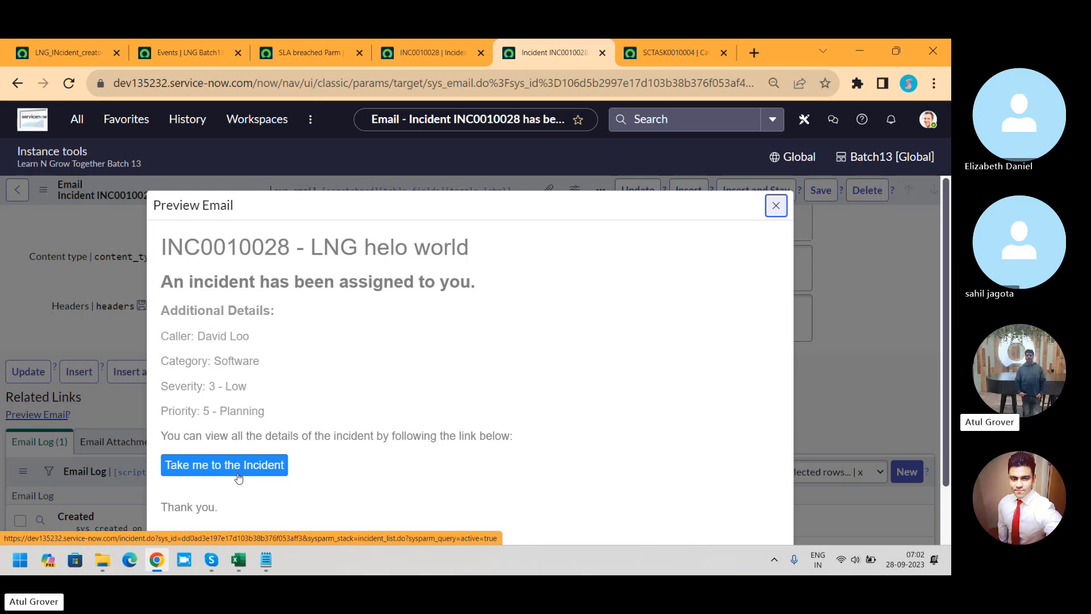
Step: Return to the LNG_INcident_creaton notification, filter the navigator for "templates", and look through the matching modules for email templates
click(80, 54)
click(77, 119)
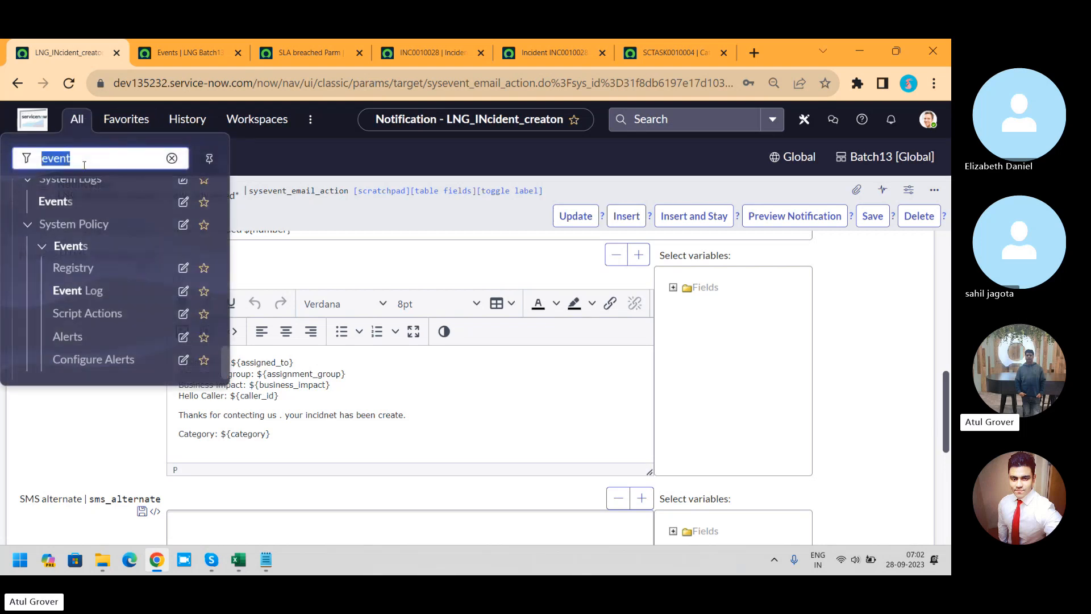
text(temaples)
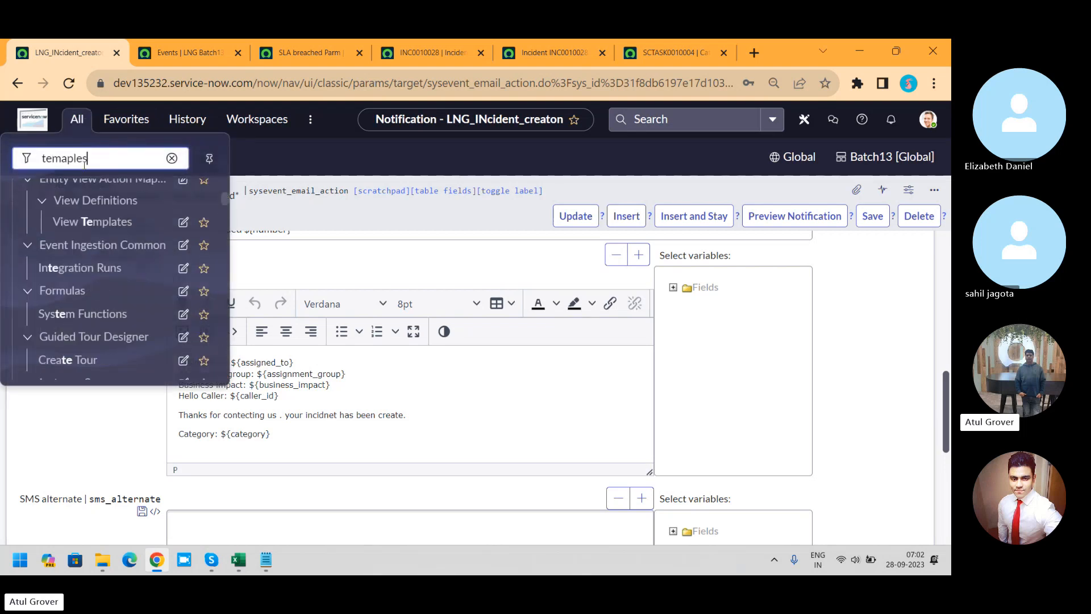
key(BackSpace)
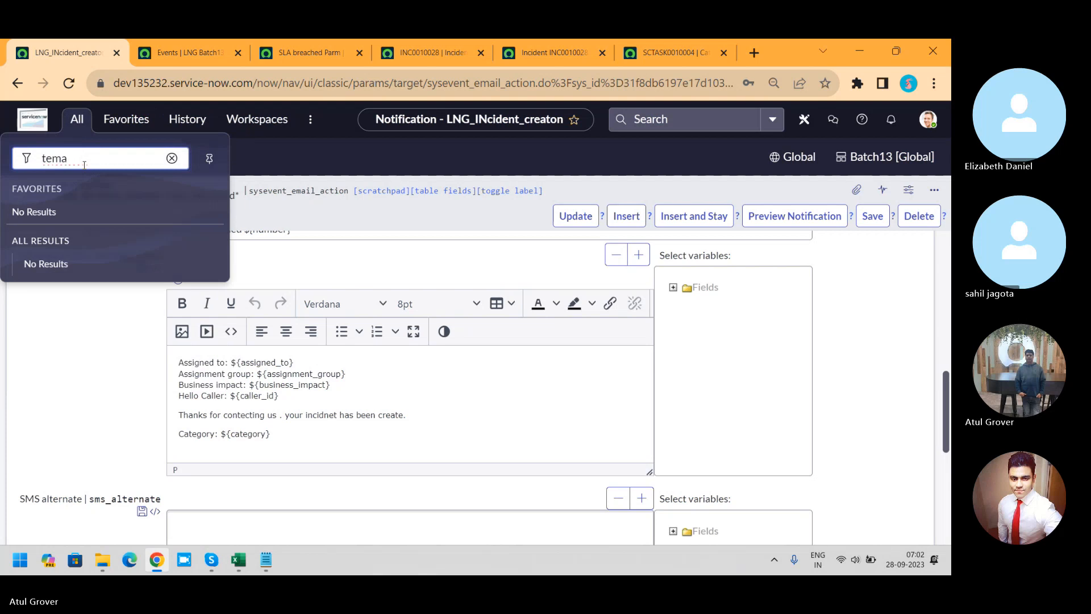
text(lat)
key(BackSpace)
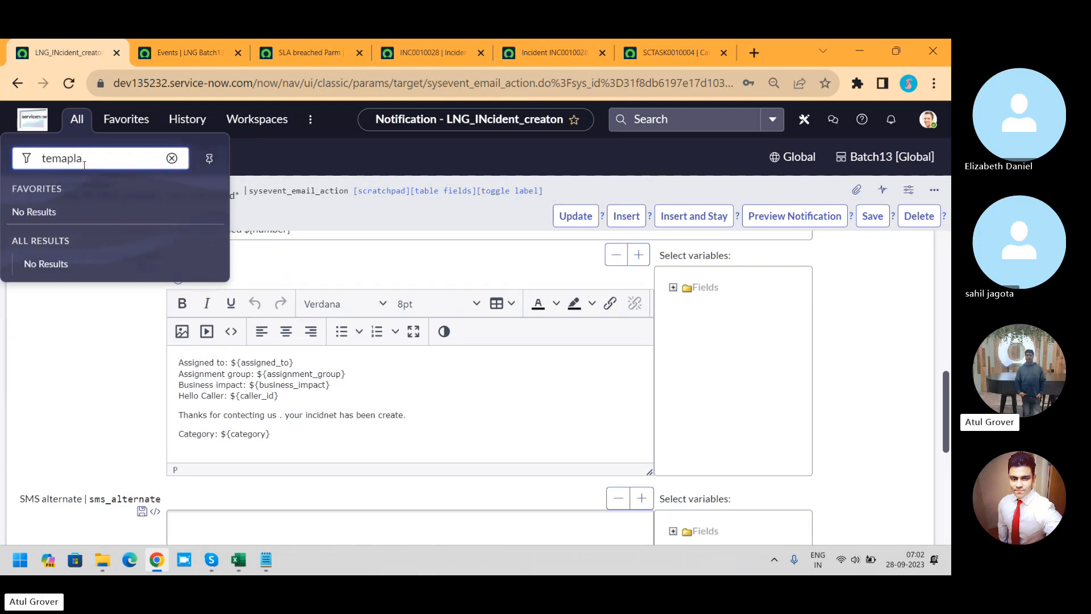
key(BackSpace)
text(pl)
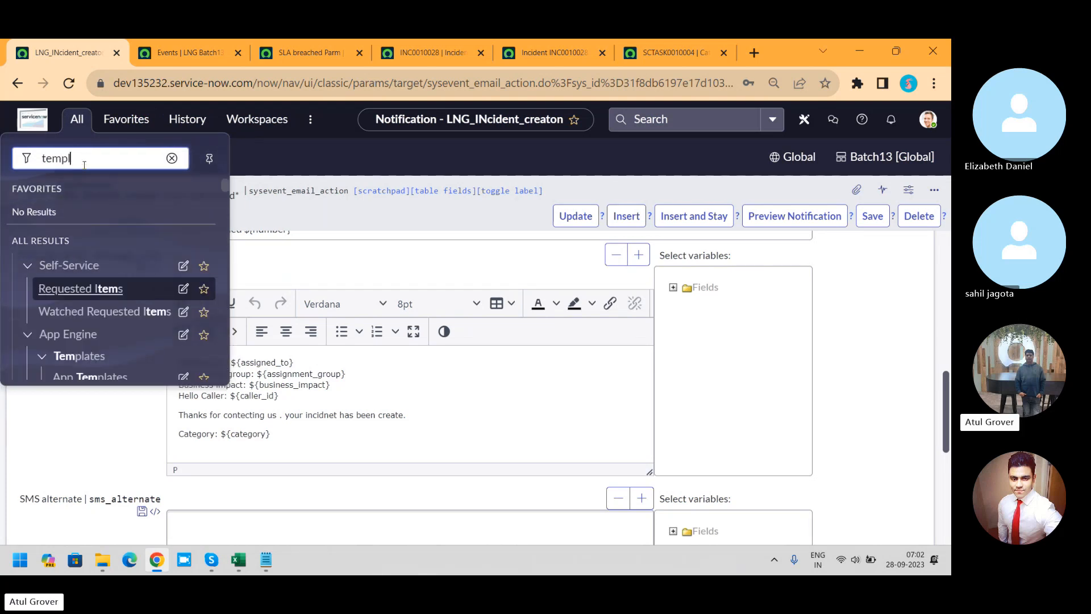
text(ates)
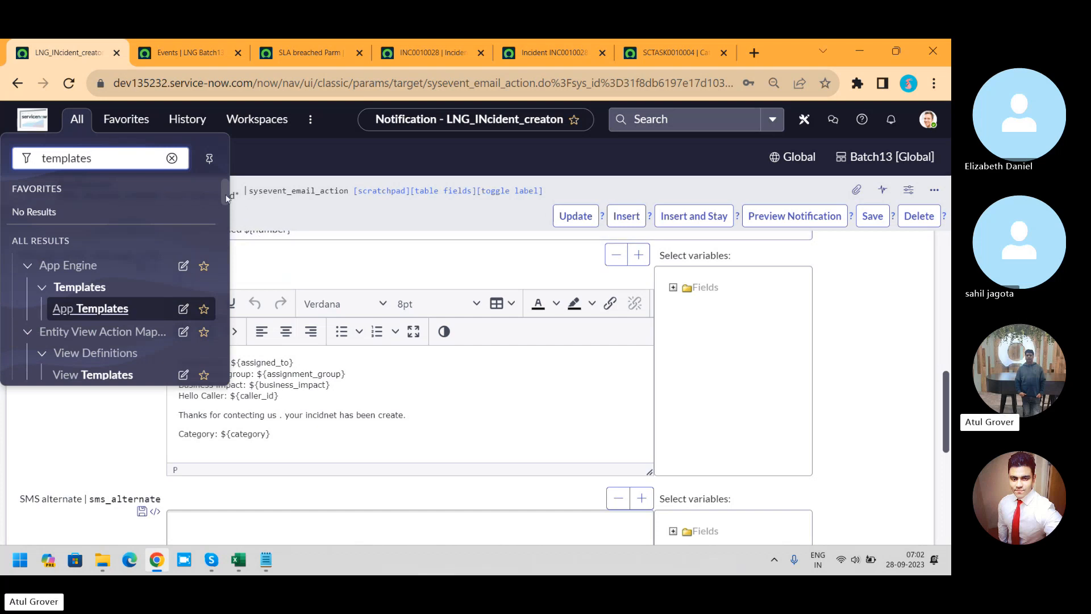
drag(226, 197, 226, 210)
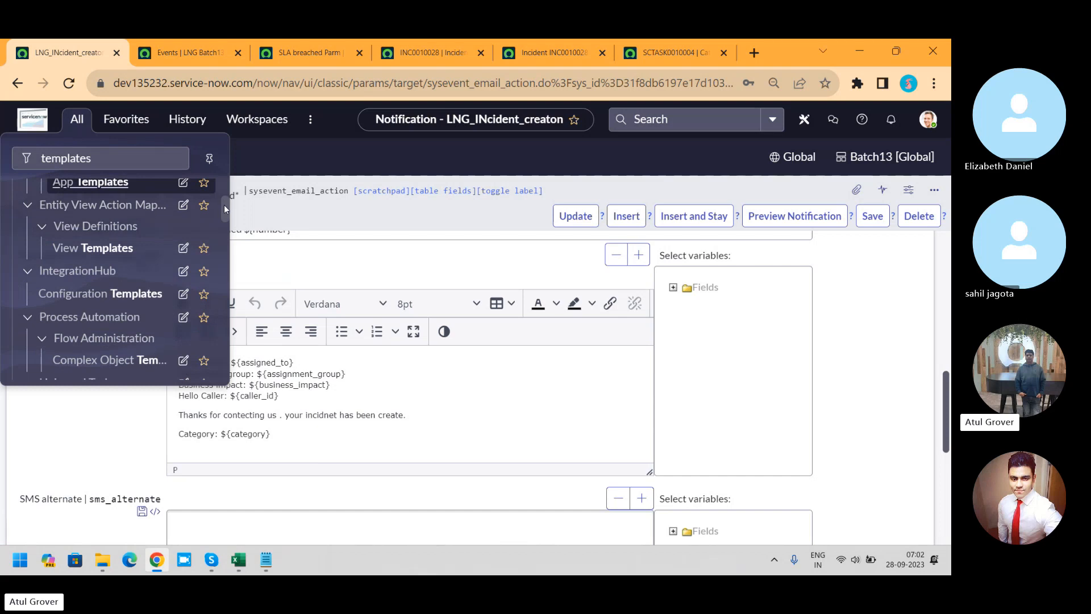
drag(224, 205, 229, 325)
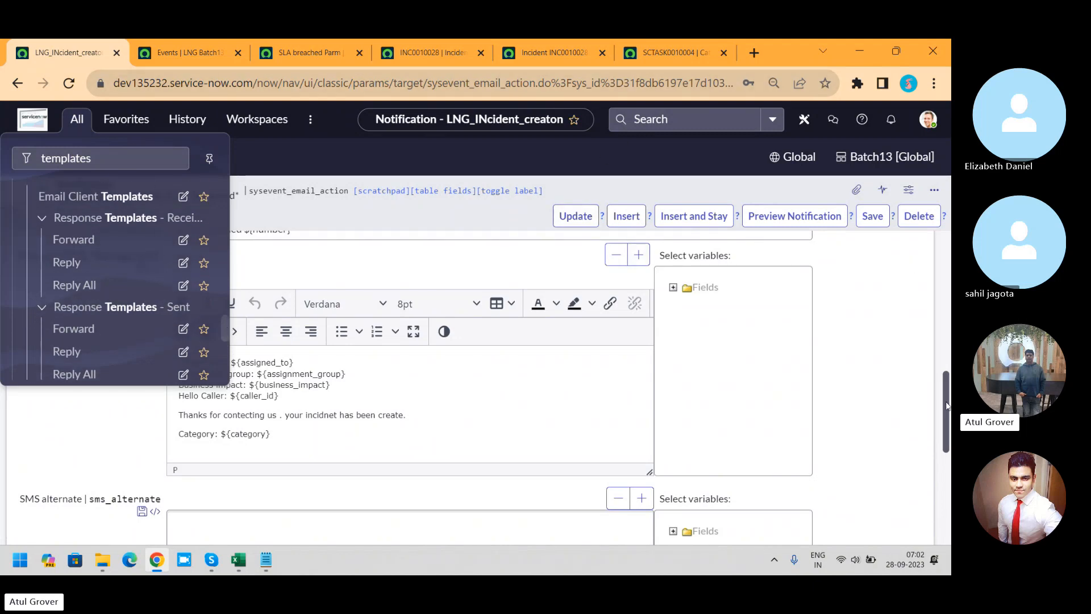
Step: Open the incident.ess.resolve template record from the notification's Email template field and review its message content
drag(945, 405, 946, 365)
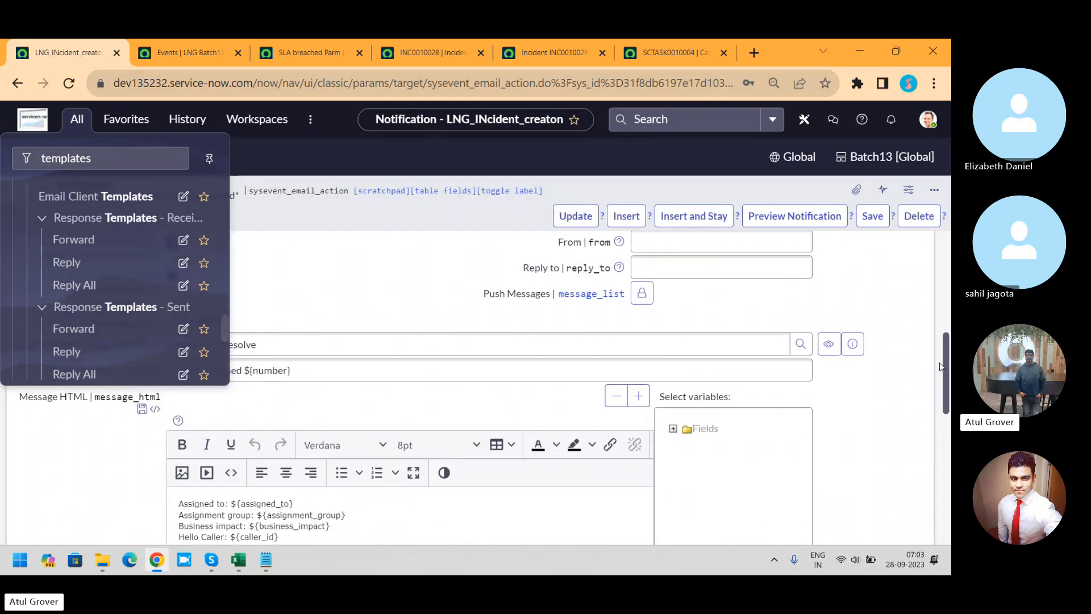
click(853, 346)
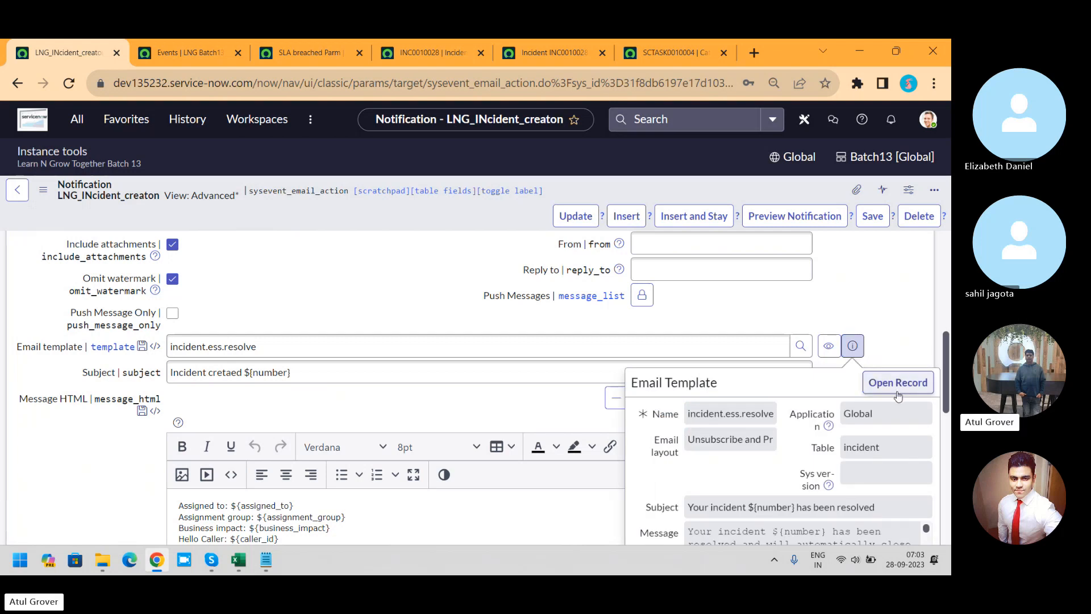
click(897, 396)
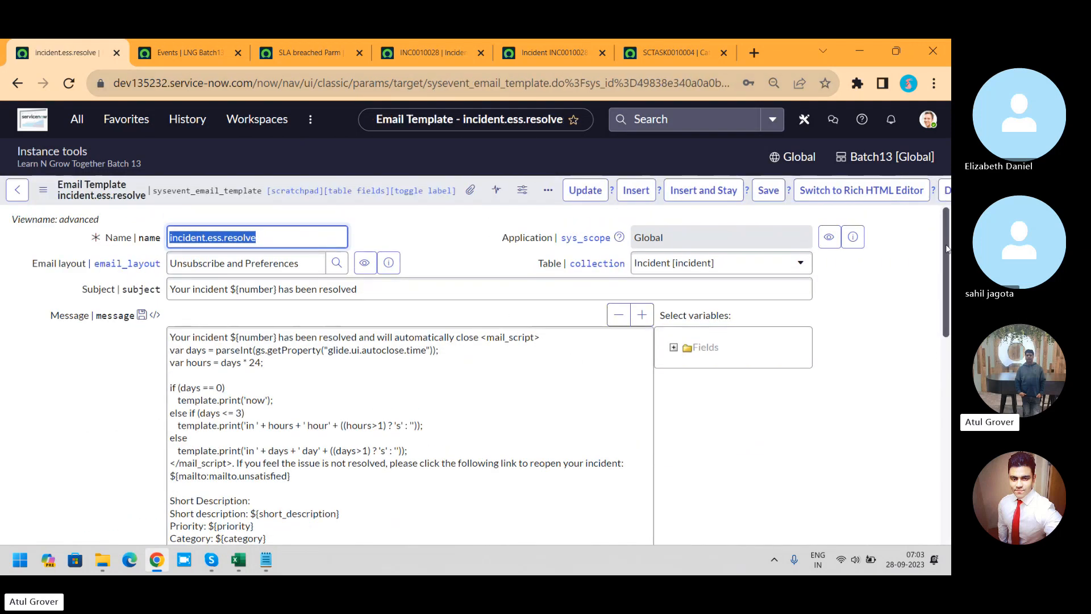
scroll(192, 348, down, 2)
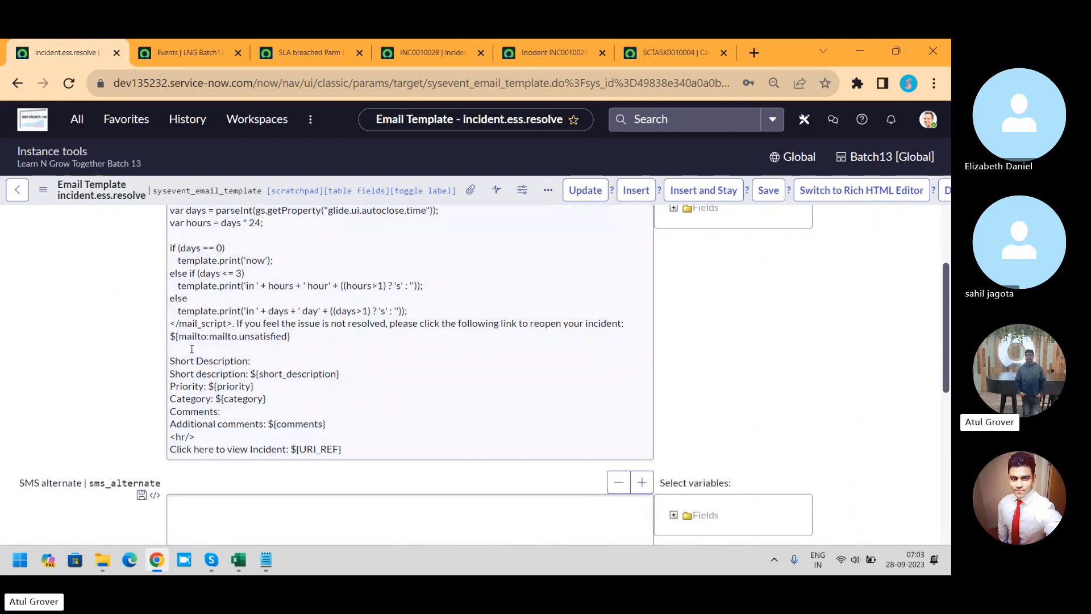
key(ctrl+a)
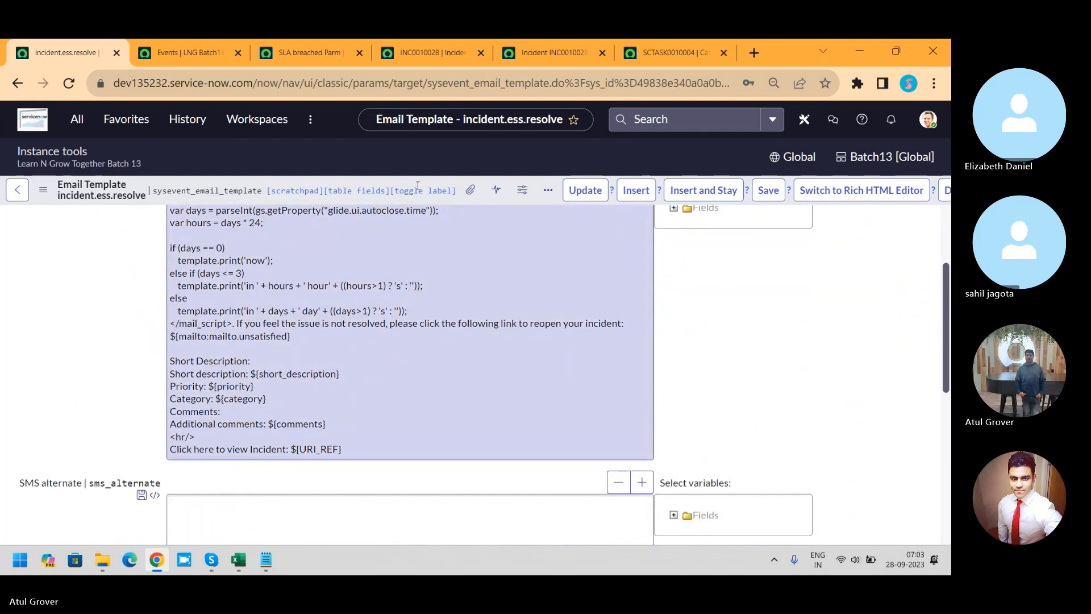
Step: Copy the table name sysevent_email_template from the record's URL and open its full list by entering sysevent_email_template.LIST in the navigator filter
drag(426, 83, 549, 80)
key(ctrl+c)
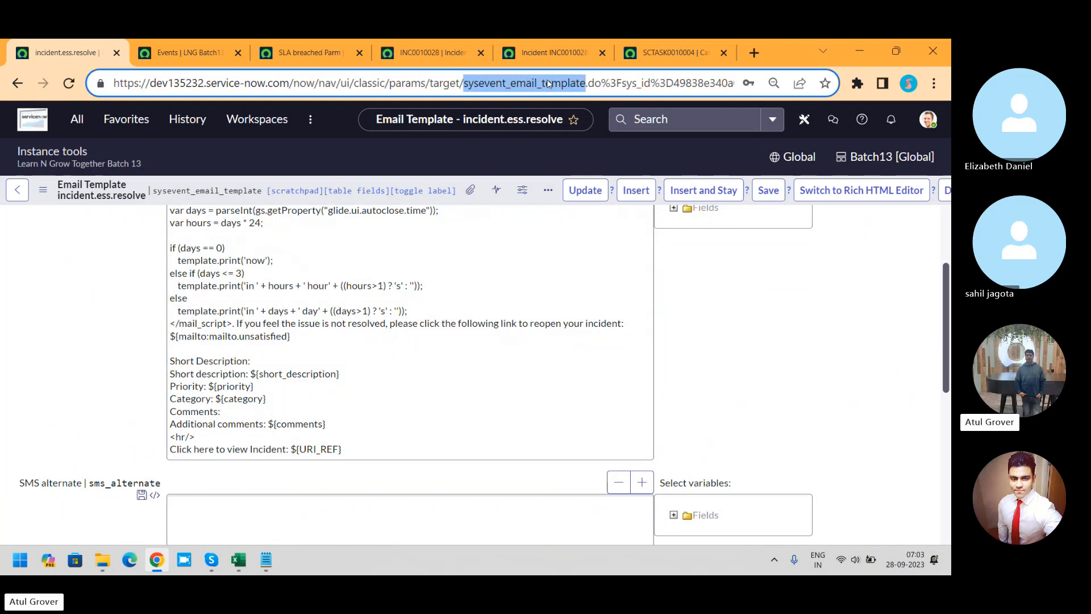
click(76, 118)
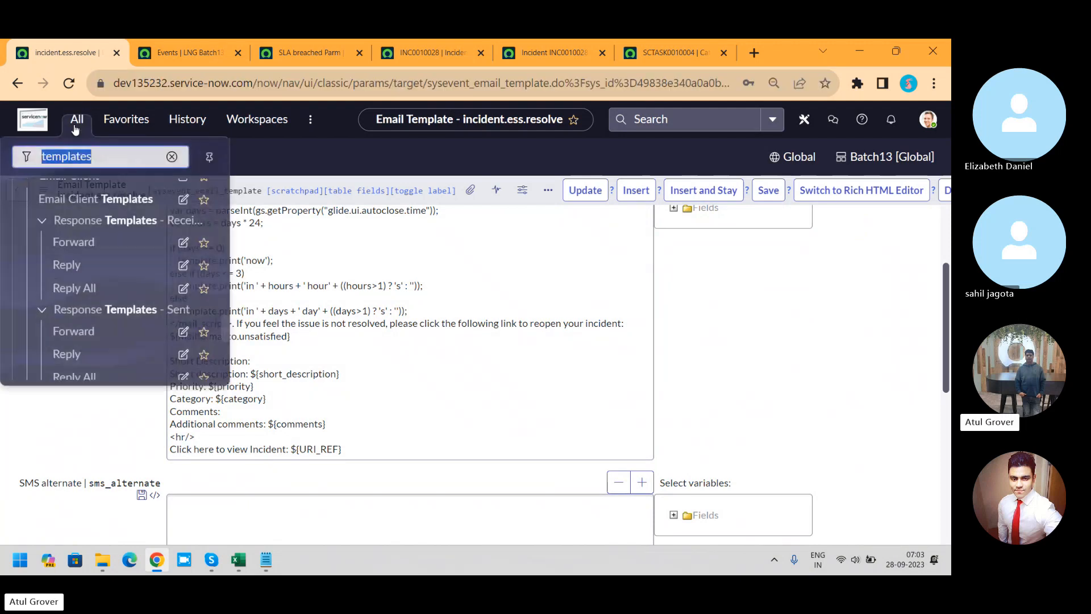
key(ctrl+v)
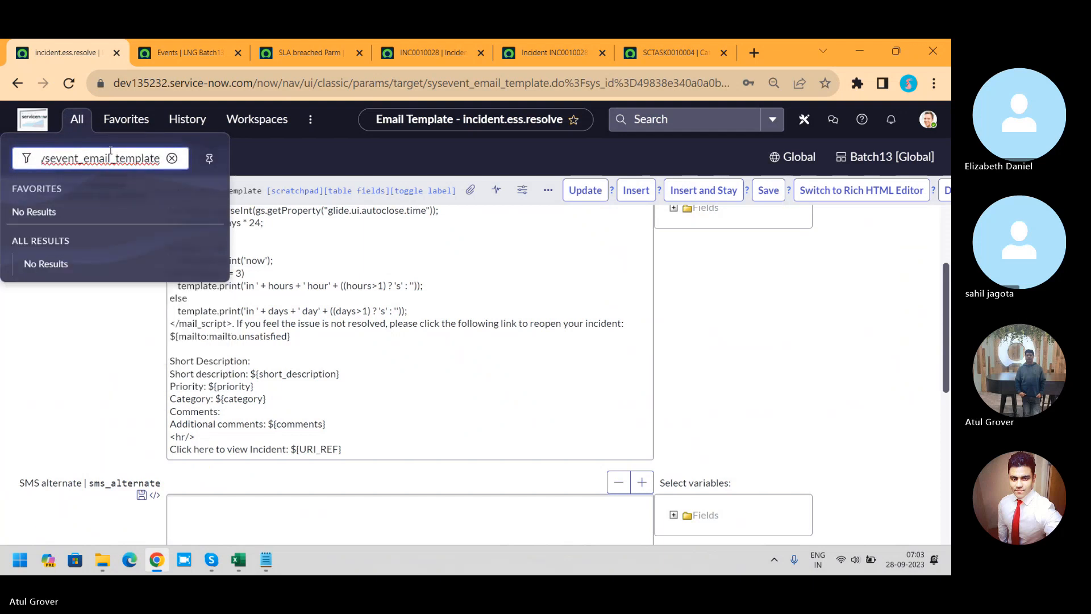
text(.LIST)
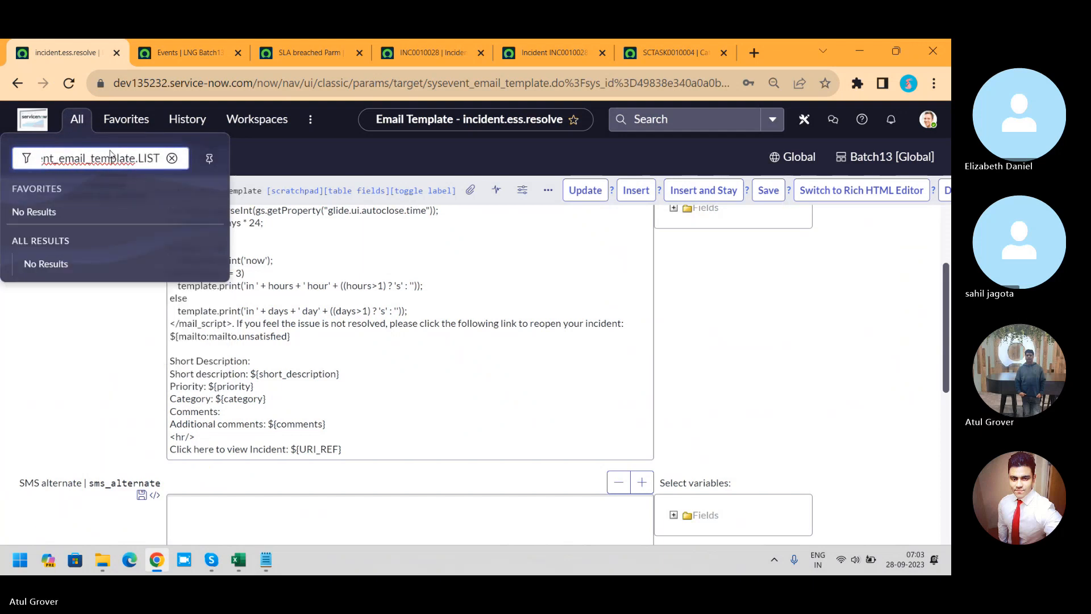
key(Return)
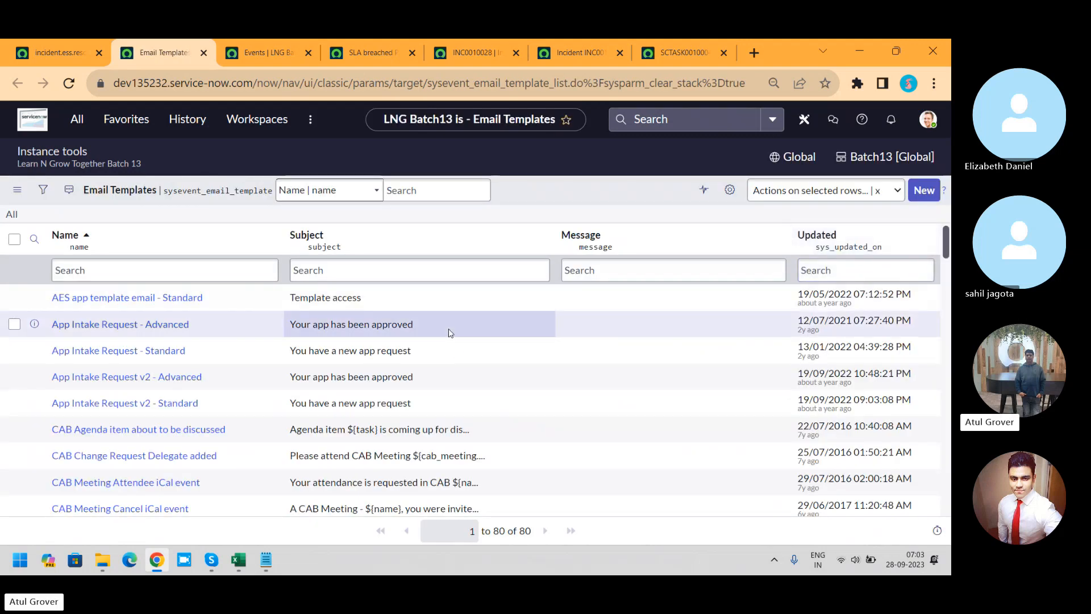
Step: Filter the Email Templates list by name with "*pref" and open the Unsubscribe and Preferences template for review
click(189, 271)
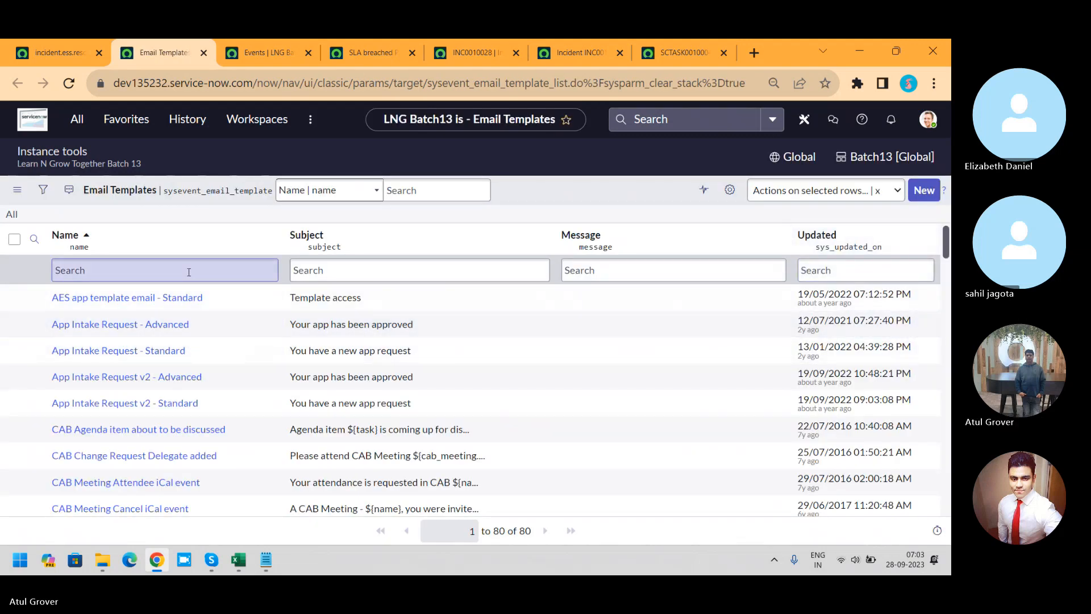
text(*pref)
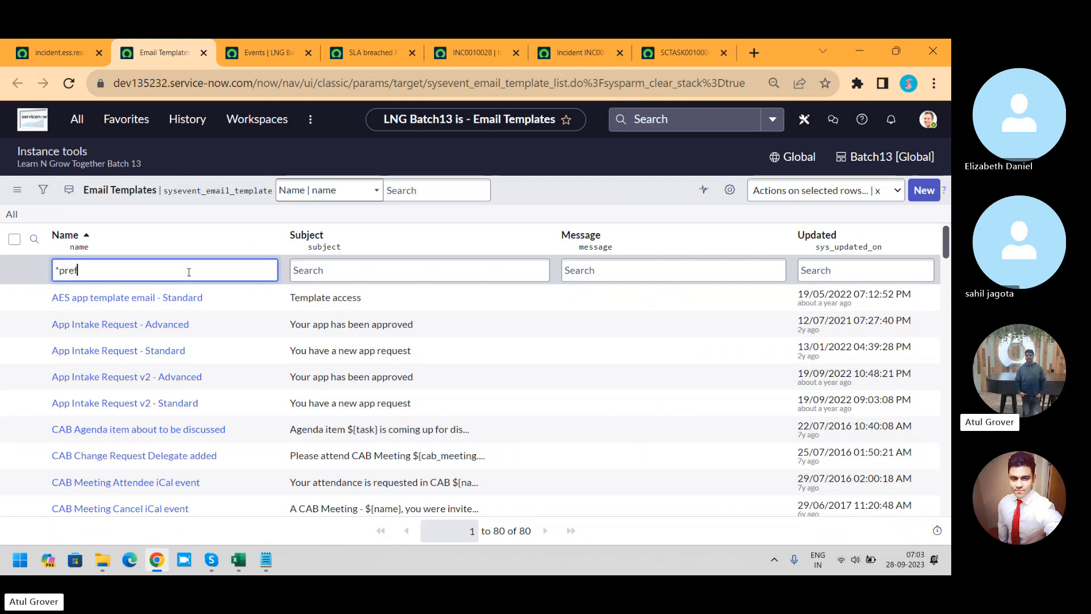
key(Return)
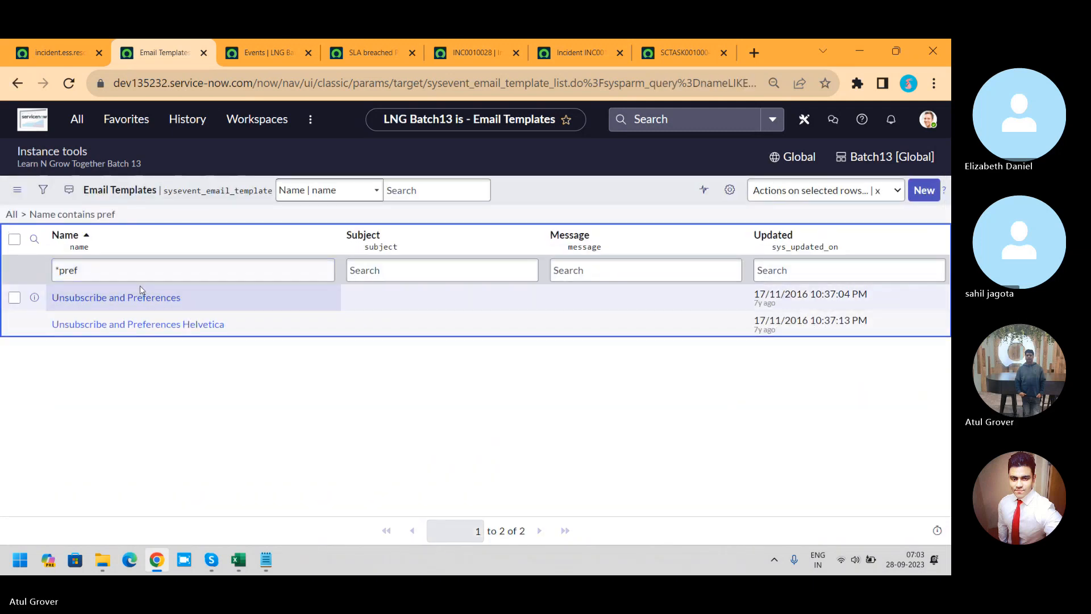
click(132, 298)
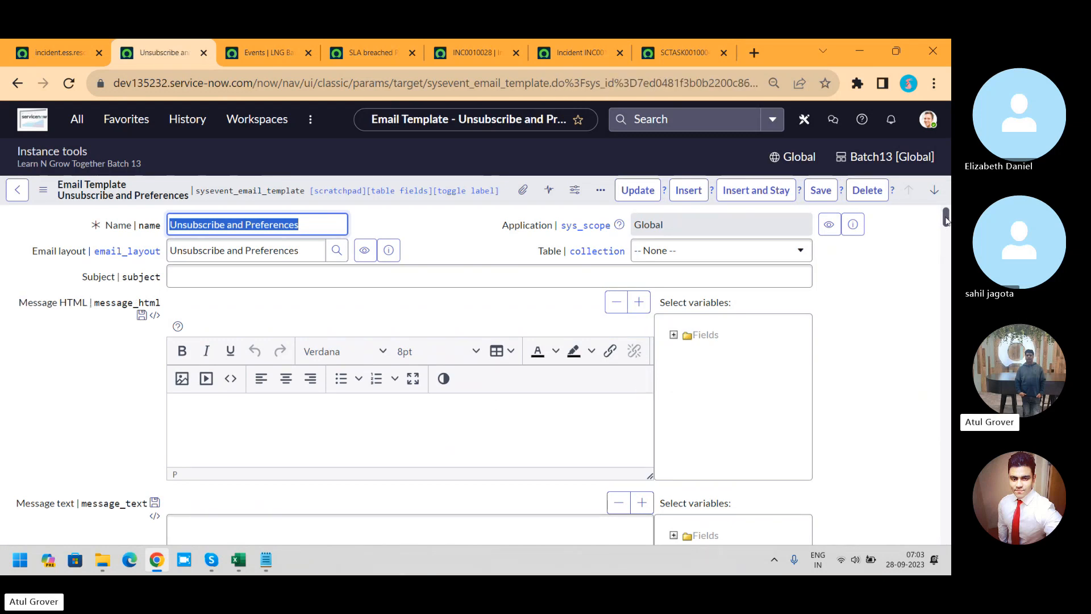
mouse_move(946, 219)
mouse_down()
mouse_move(947, 252)
mouse_move(947, 218)
mouse_up()
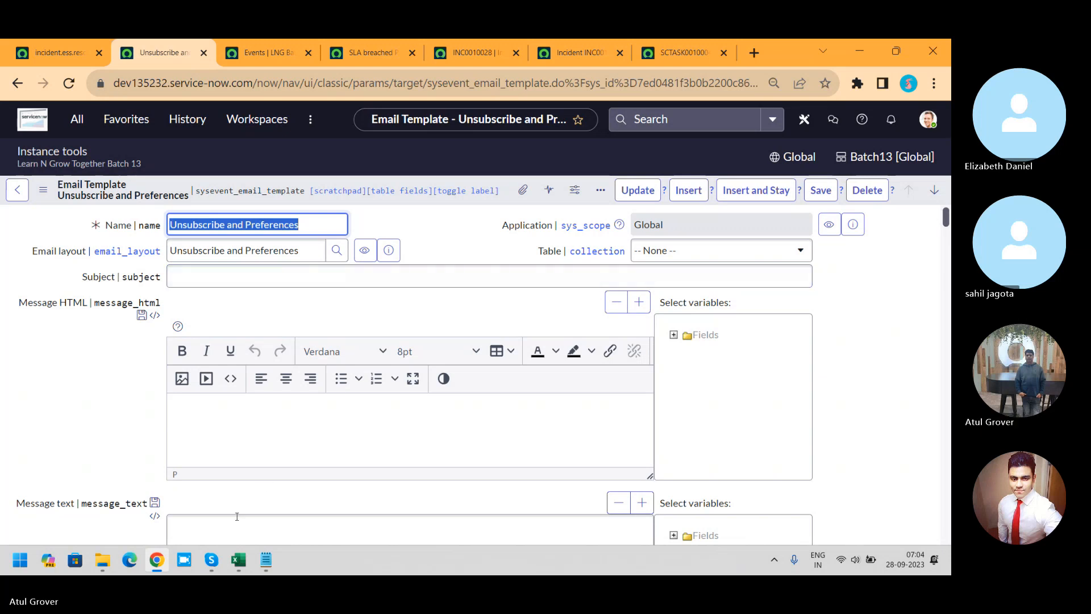
Step: Switch to Skype and bring up the ongoing group call window
mouse_move(213, 563)
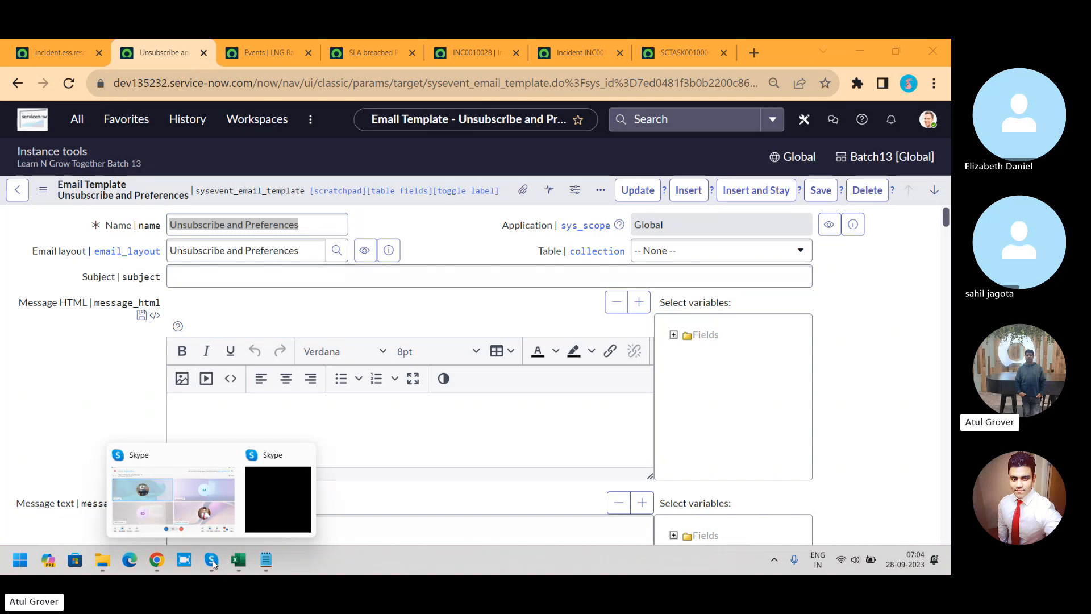
click(184, 500)
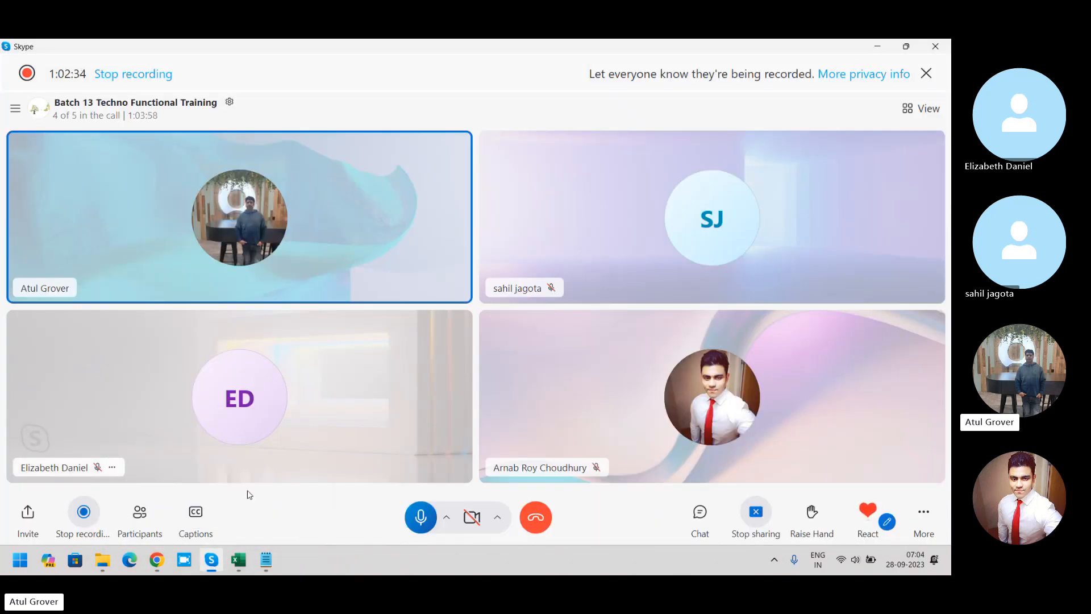